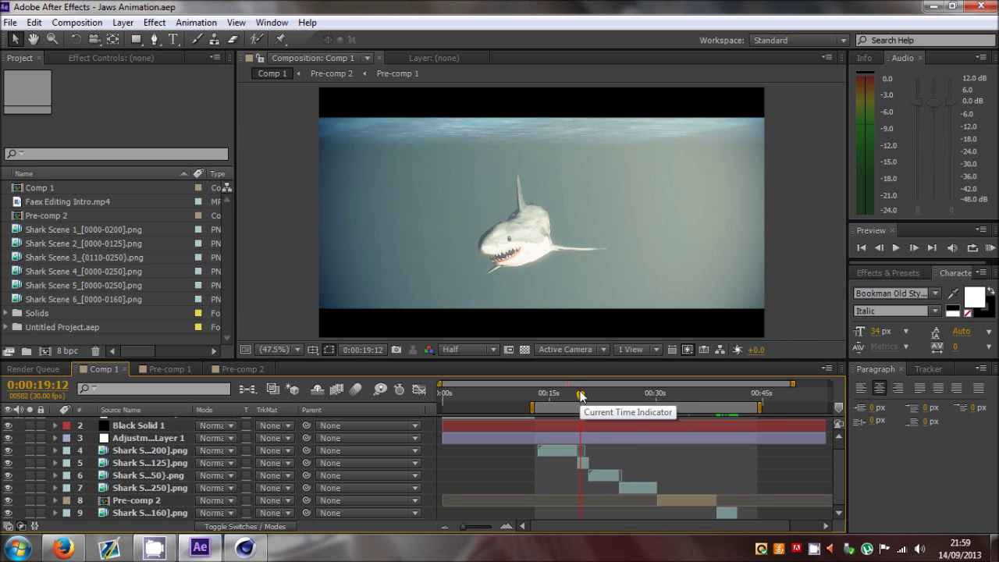
Scrub through Comp 1 to review the early shark scene and the final shark scene attacking the diver
left_click_drag(579, 396, 552, 393)
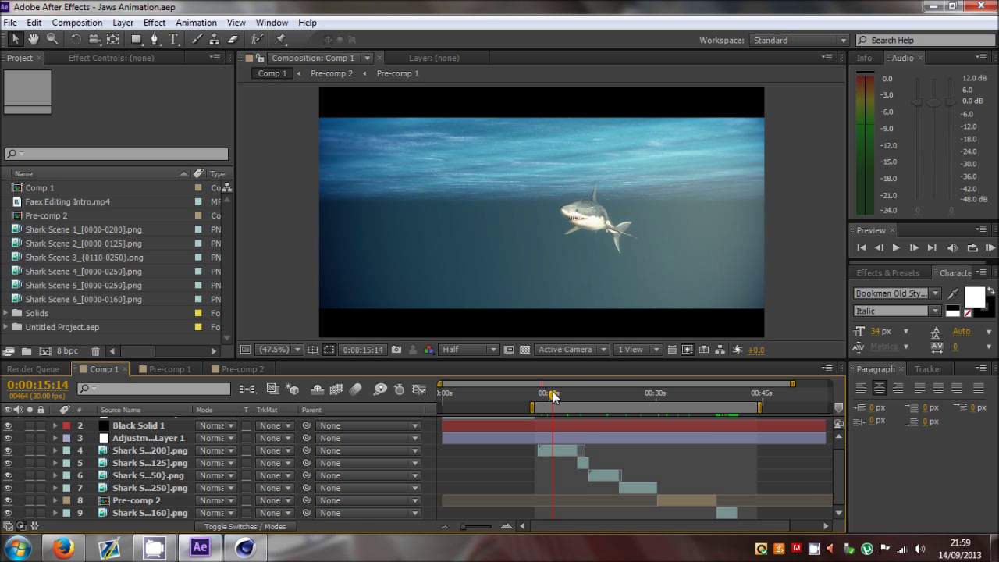
left_click(723, 395)
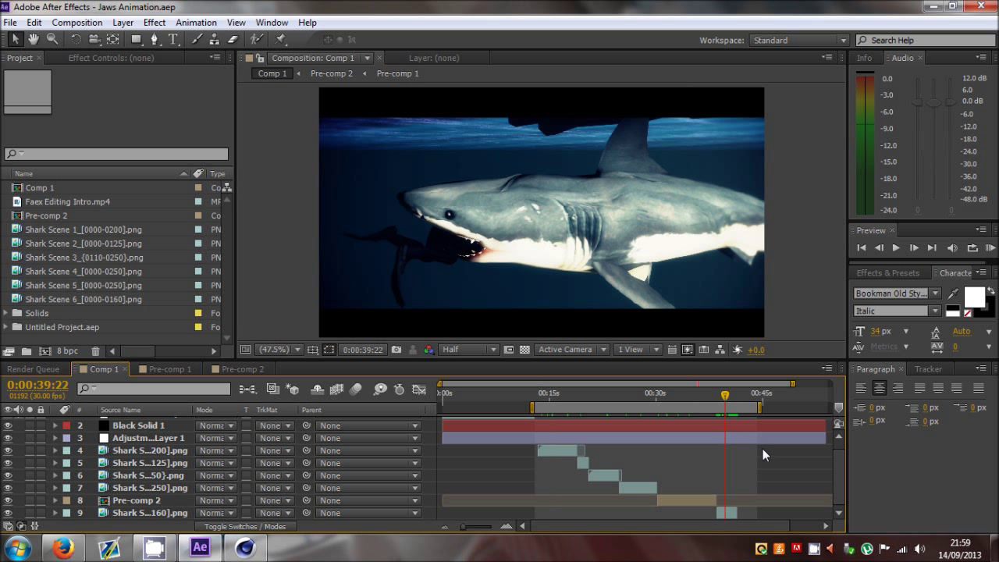
left_click_drag(735, 395, 719, 395)
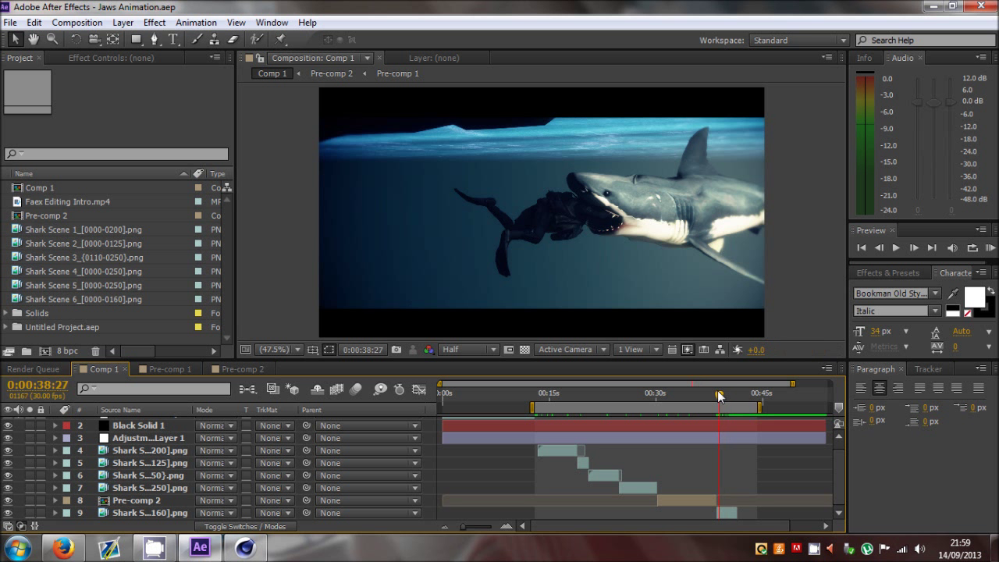
Advance frame by frame through the final shark scene to examine how the shark bites the diver
left_click(913, 247)
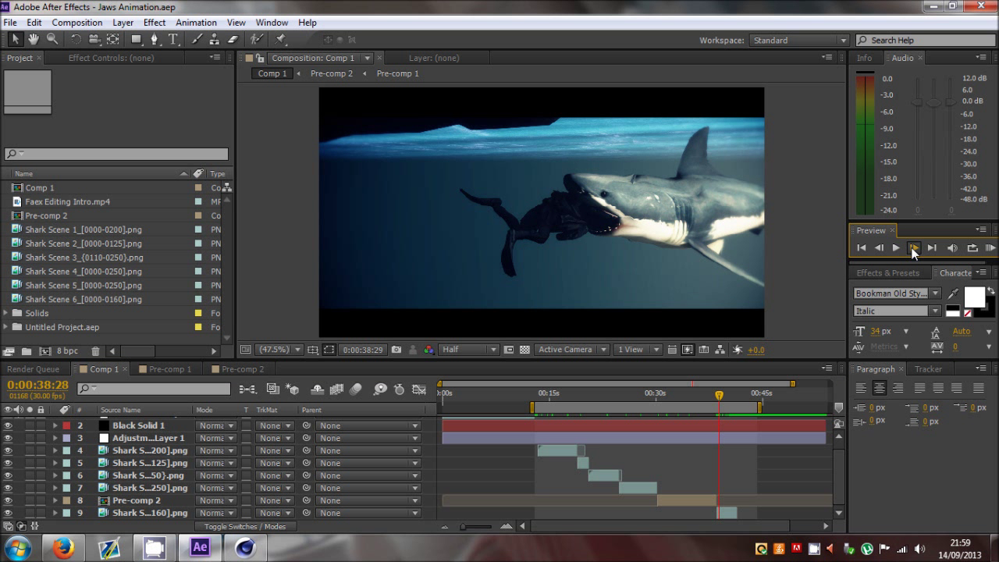
left_click(913, 248)
left_click(913, 247)
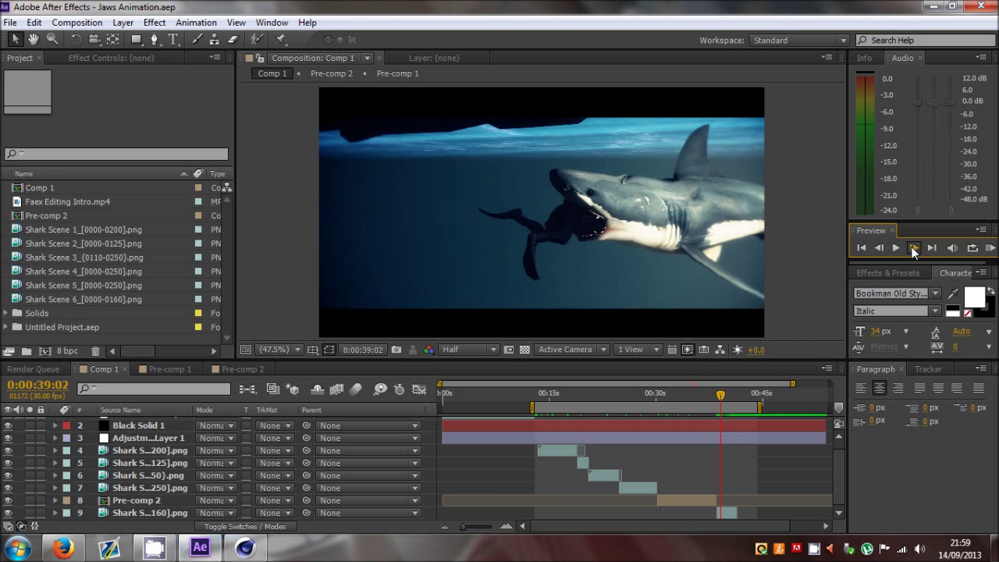
left_click(913, 248)
left_click(913, 248)
left_click(912, 247)
left_click(913, 248)
left_click(913, 247)
left_click(913, 247)
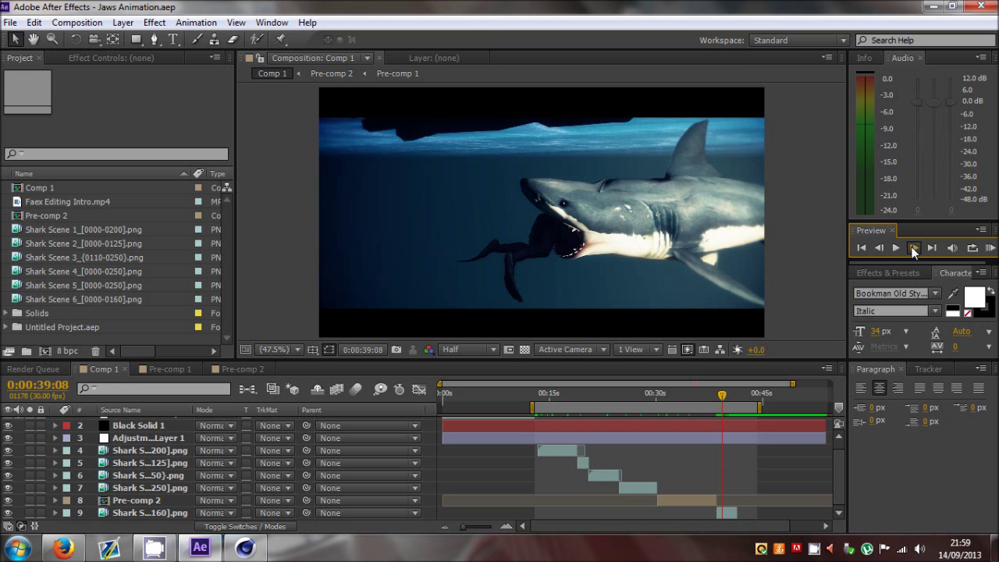
left_click(913, 247)
left_click(913, 248)
left_click(913, 248)
left_click(913, 248)
left_click(913, 248)
left_click(913, 248)
left_click(913, 247)
left_click(913, 247)
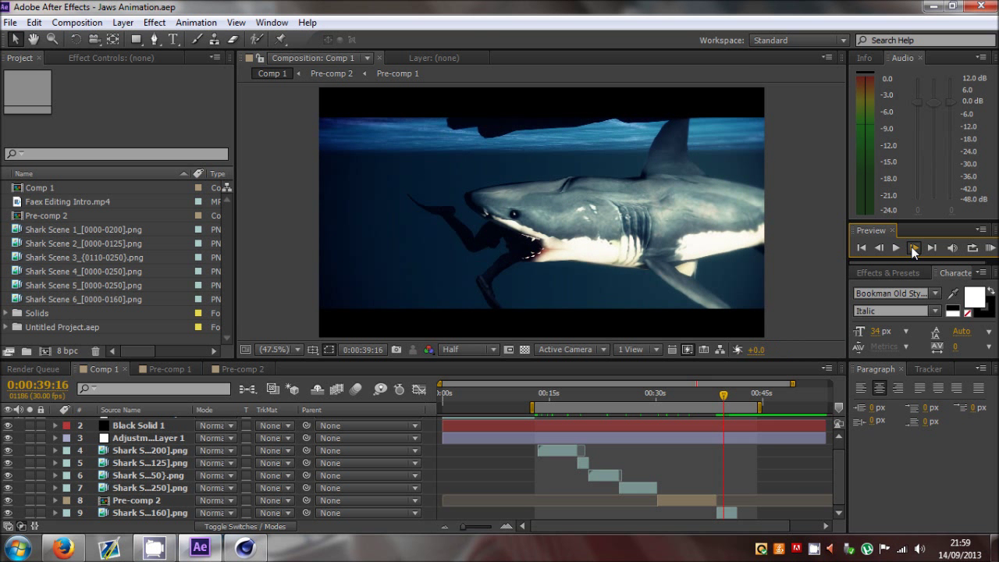
left_click(913, 247)
left_click(913, 248)
left_click(913, 247)
left_click(913, 247)
left_click(913, 247)
left_click(913, 247)
left_click(912, 247)
left_click(913, 247)
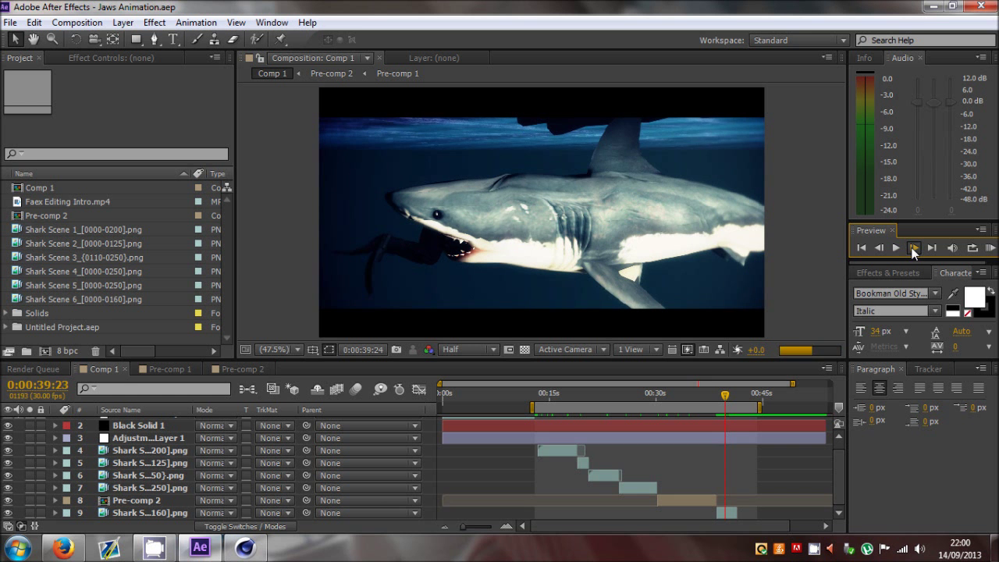
left_click(913, 247)
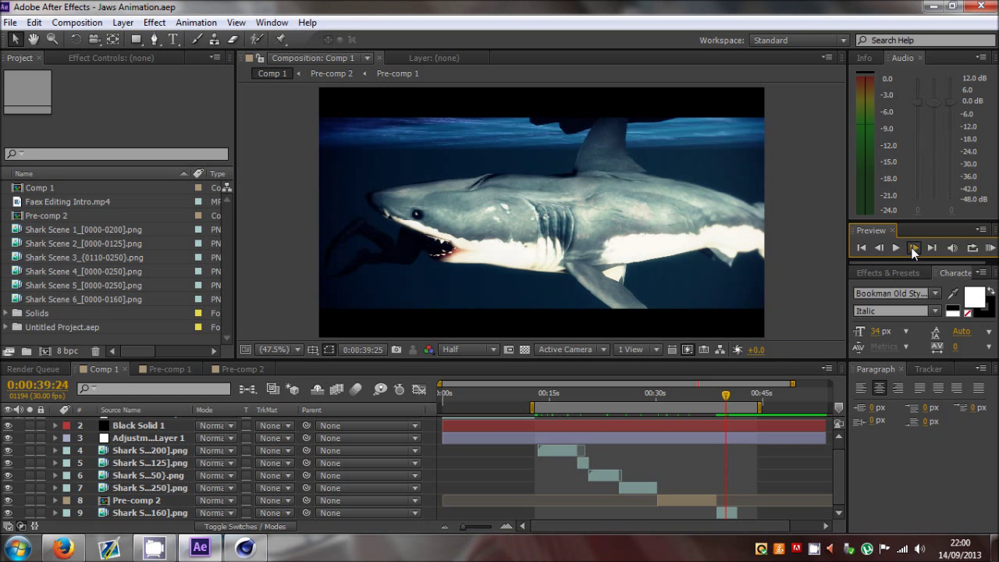
Switch to Cinema 4D and try to open the most recently used project, Shark Scene 6.c4d
left_click(245, 549)
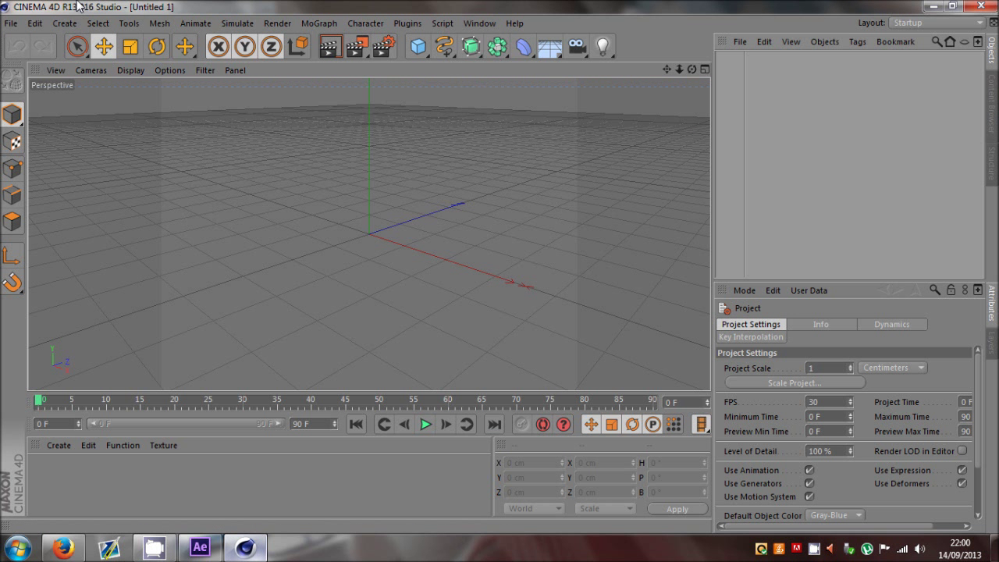
left_click(10, 23)
mouse_move(62, 244)
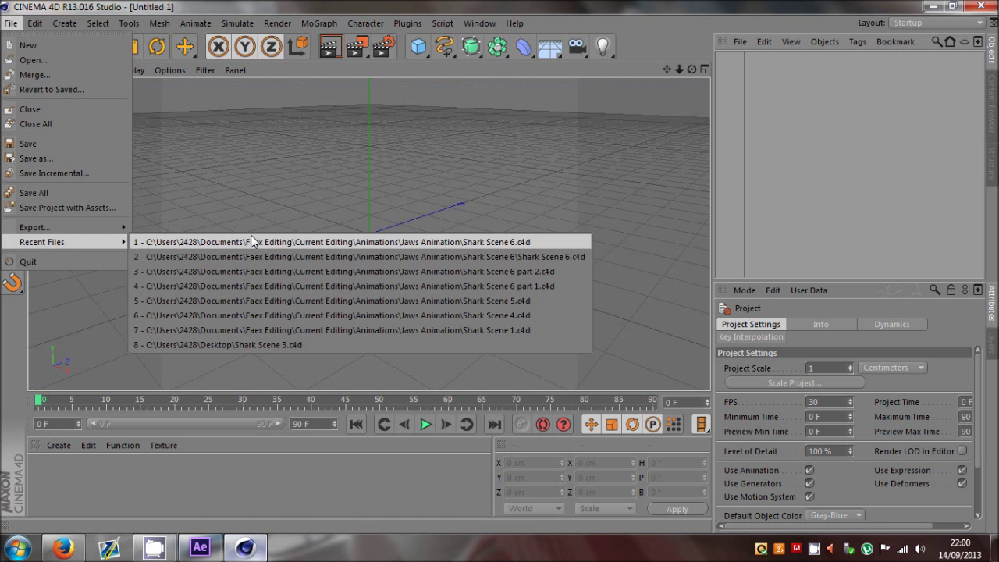
left_click(413, 242)
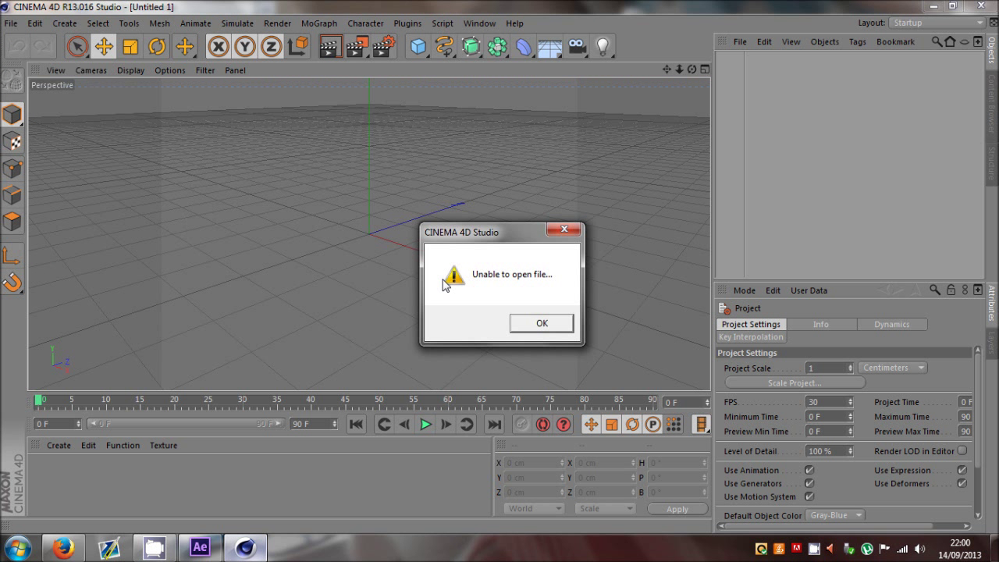
key("Return")
Browse the project folder and open the Shark Scene 6.c4d file
left_click(9, 23)
left_click(31, 57)
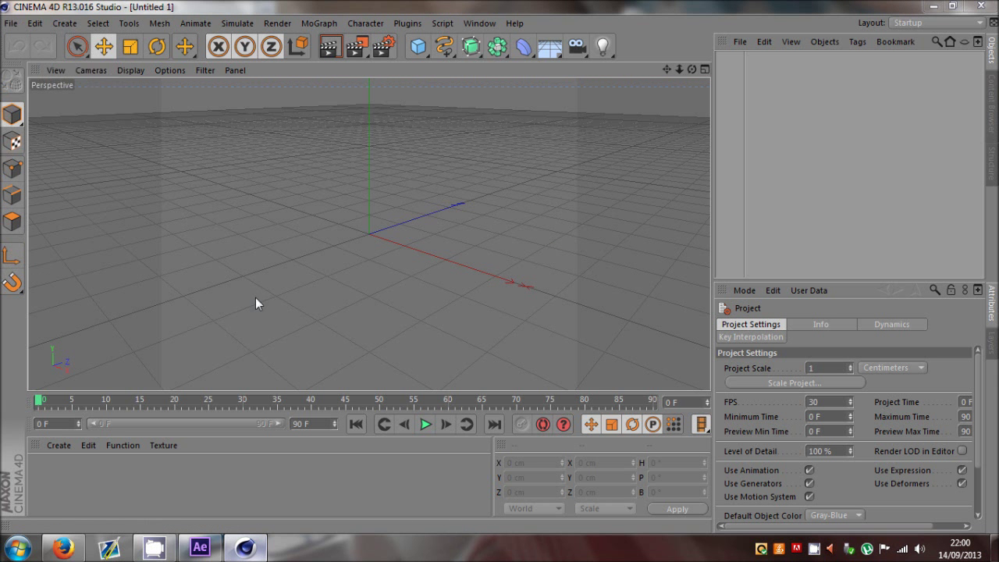
left_click_drag(401, 181, 403, 284)
double_click(182, 296)
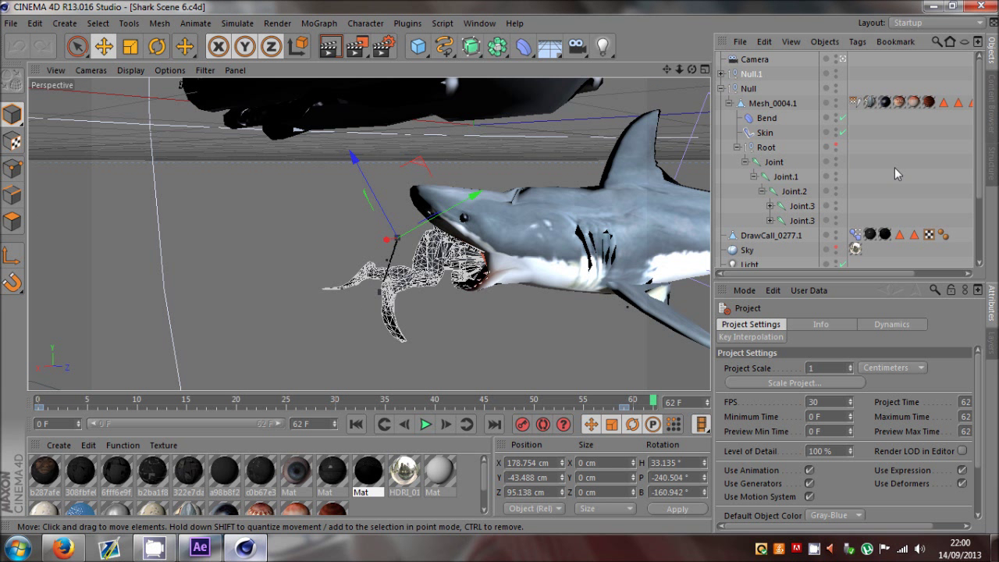
Examine the shark rig's Joint and Joint.1 and its Root inside the Null group, leaving that group collapsed
left_click(755, 162)
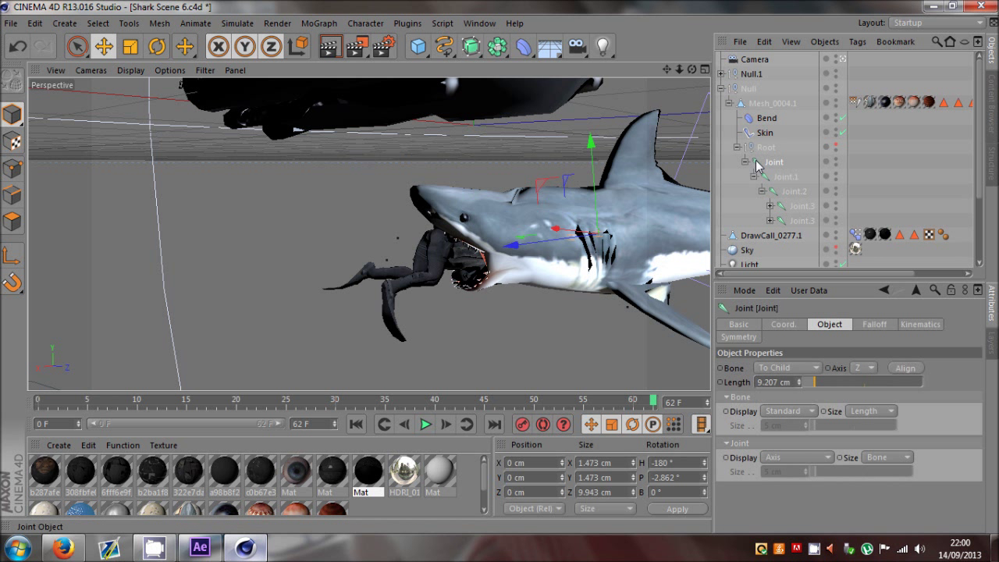
left_click(778, 178)
left_click(836, 145)
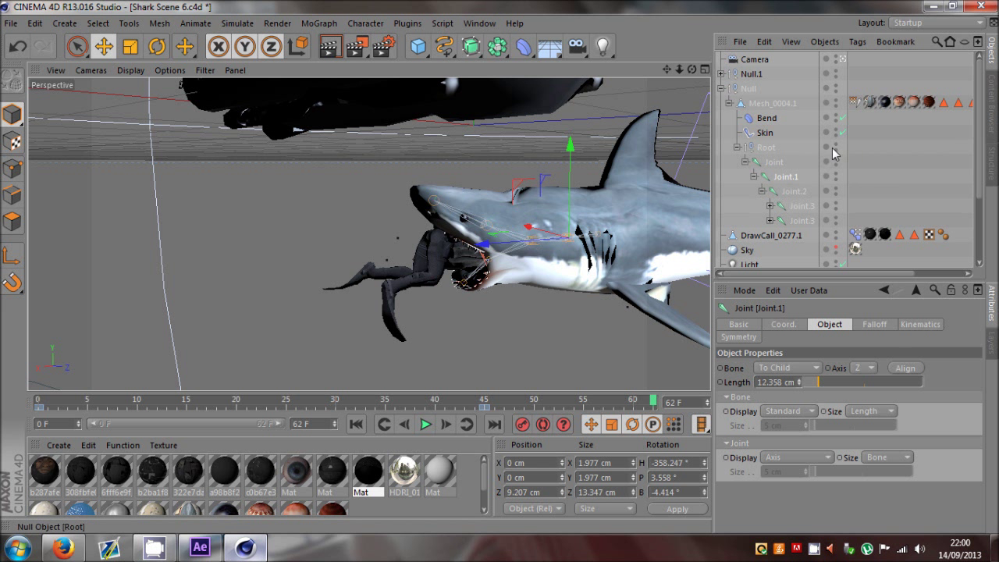
left_click(898, 150)
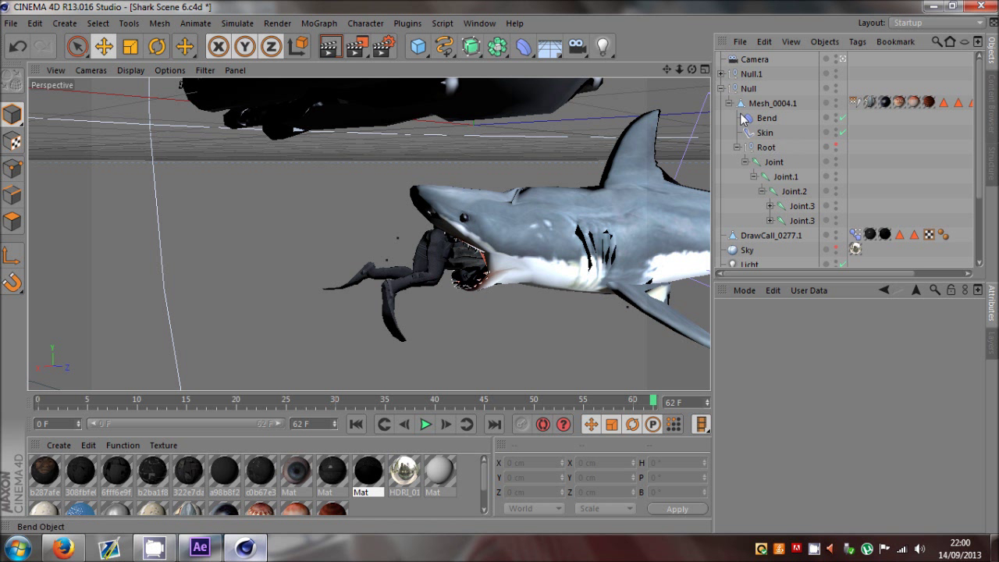
left_click(721, 88)
Examine the diver rig inside Null.1, including its lower and middle spine joints and the Skeleton
left_click(744, 74)
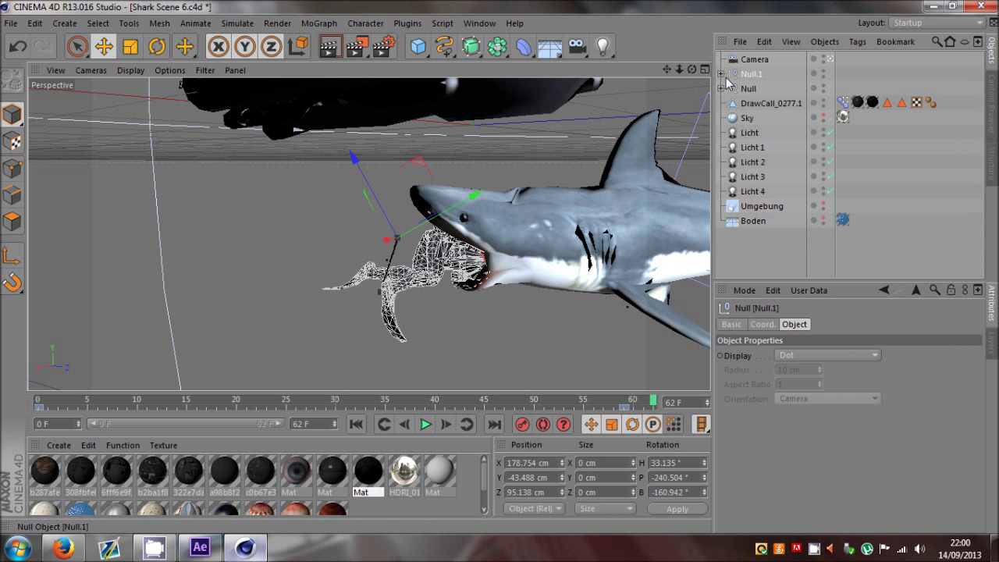
left_click(721, 74)
left_click(789, 221)
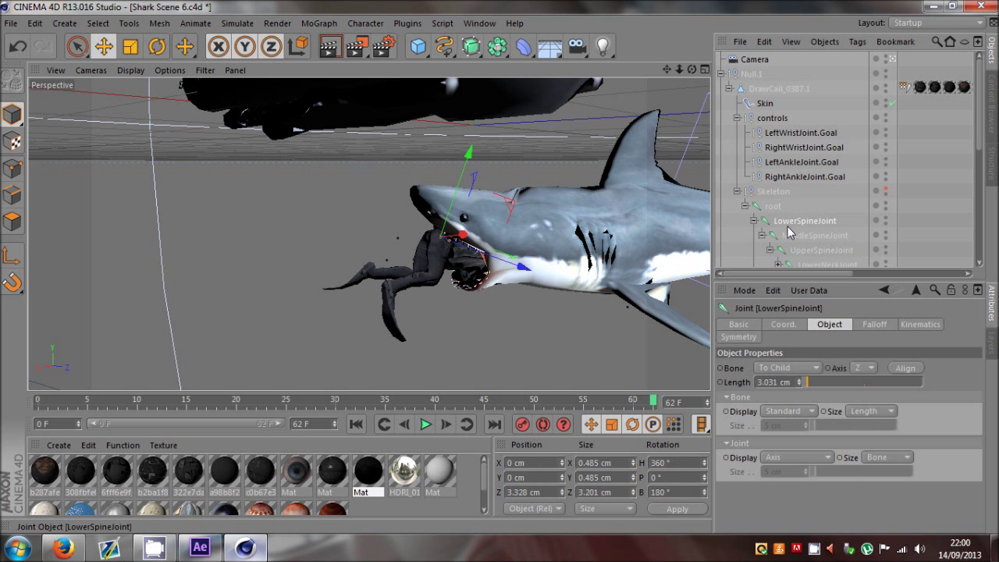
left_click(790, 234)
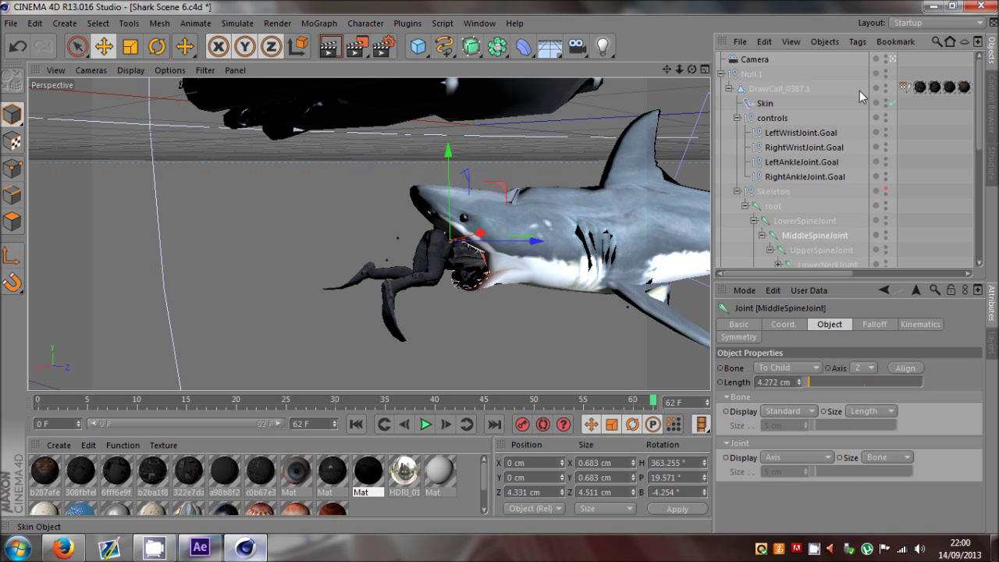
left_click(886, 186)
left_click(887, 187)
left_click(743, 81)
left_click(748, 74)
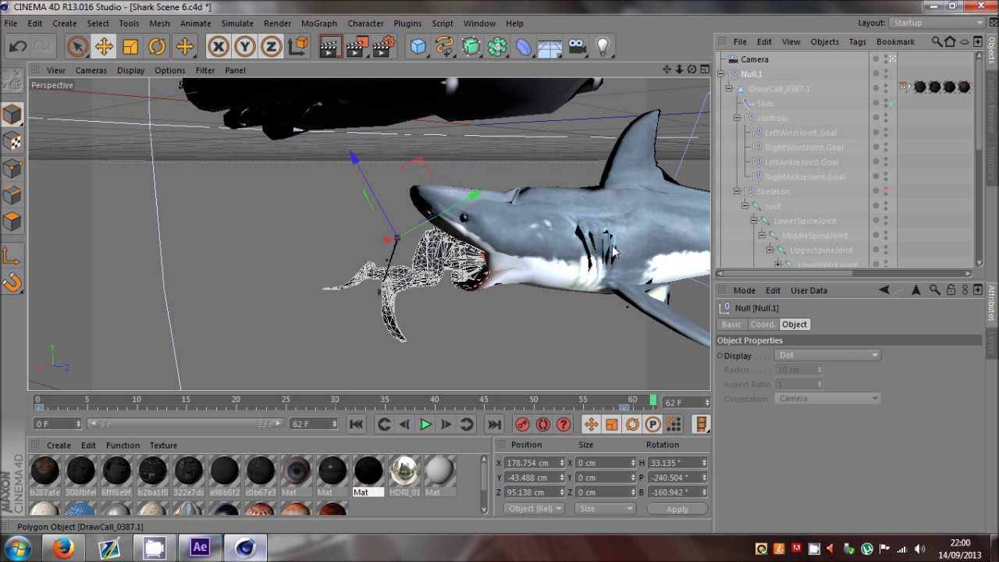
Set the animation's end frame to 250 and extend the visible timeline range to the full length
left_click(318, 422)
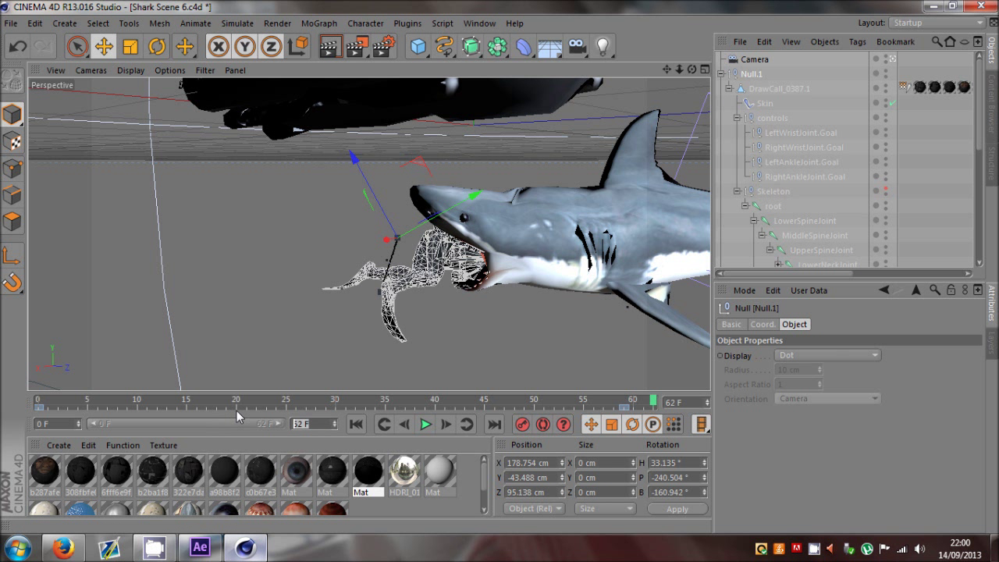
type("2500")
key("Return")
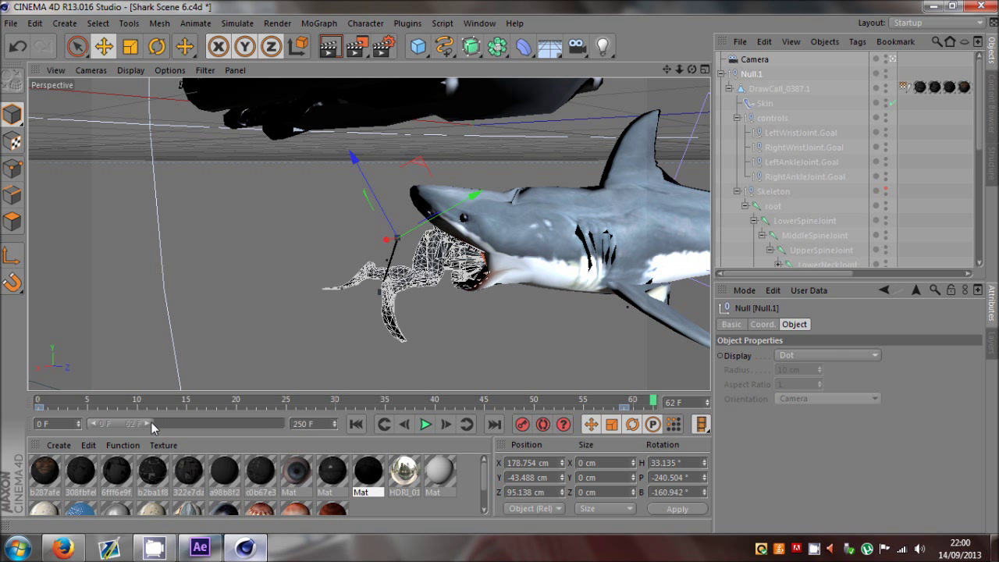
double_click(149, 422)
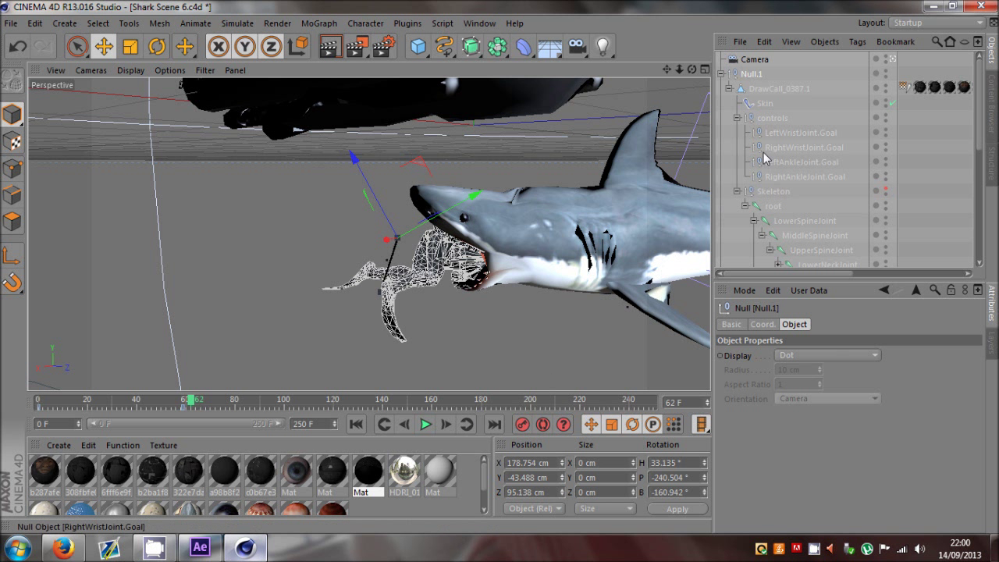
Select Null.1 with its children, collapse it, and select Null with its children to inspect their keyframes
right_click(768, 78)
left_click(803, 244)
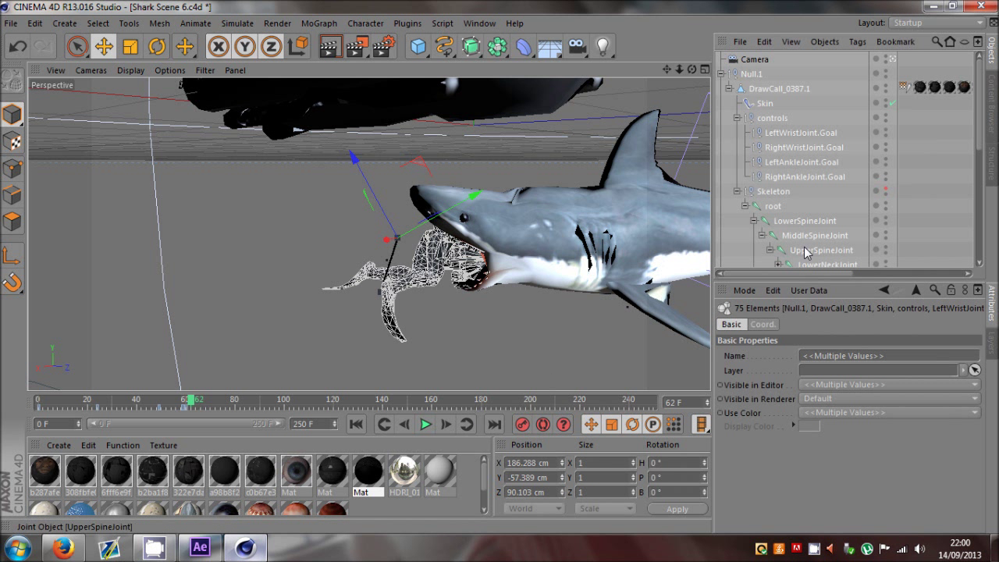
left_click(721, 74)
left_click(750, 91)
right_click(750, 90)
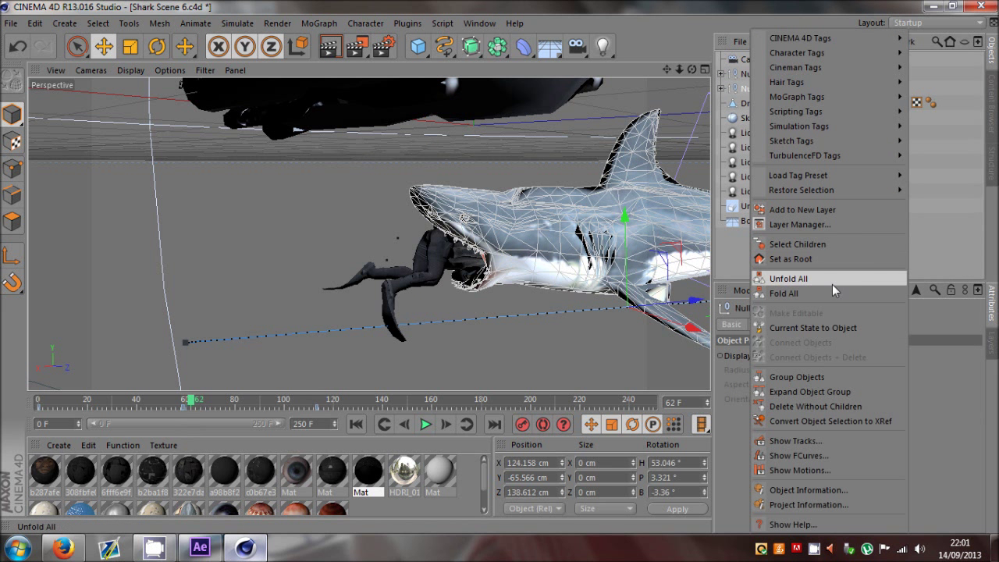
left_click(803, 243)
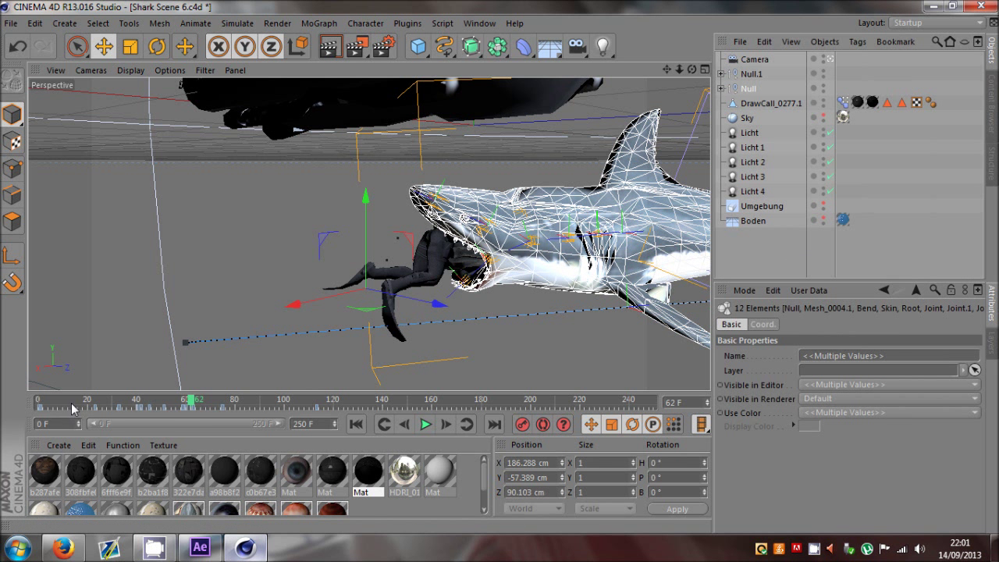
Go to frame 48 and examine the shark, diver and boat from several angles with nothing selected
left_click_drag(72, 407, 158, 412)
left_click(905, 227)
left_click_drag(692, 70, 500, 269)
scroll(441, 140, "down", 4)
scroll(434, 167, "down", 2)
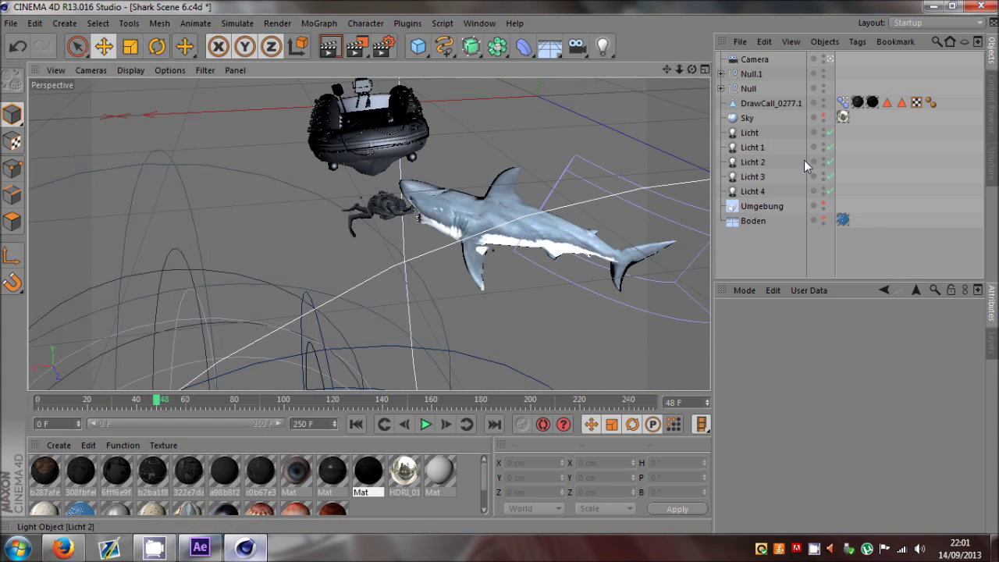
left_click_drag(691, 70, 499, 266)
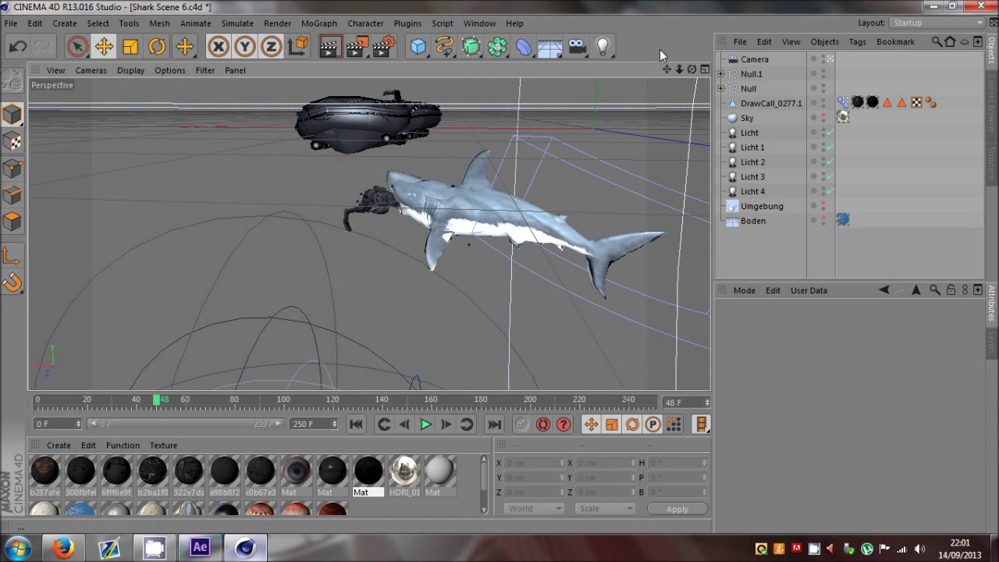
left_click_drag(692, 70, 499, 266)
scroll(340, 110, "up", 5)
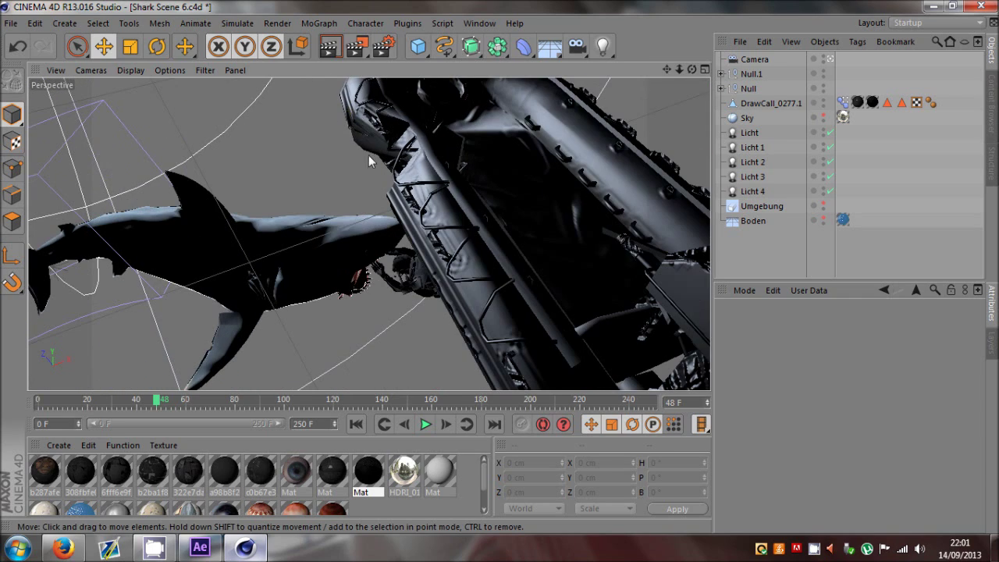
left_click_drag(691, 69, 534, 152)
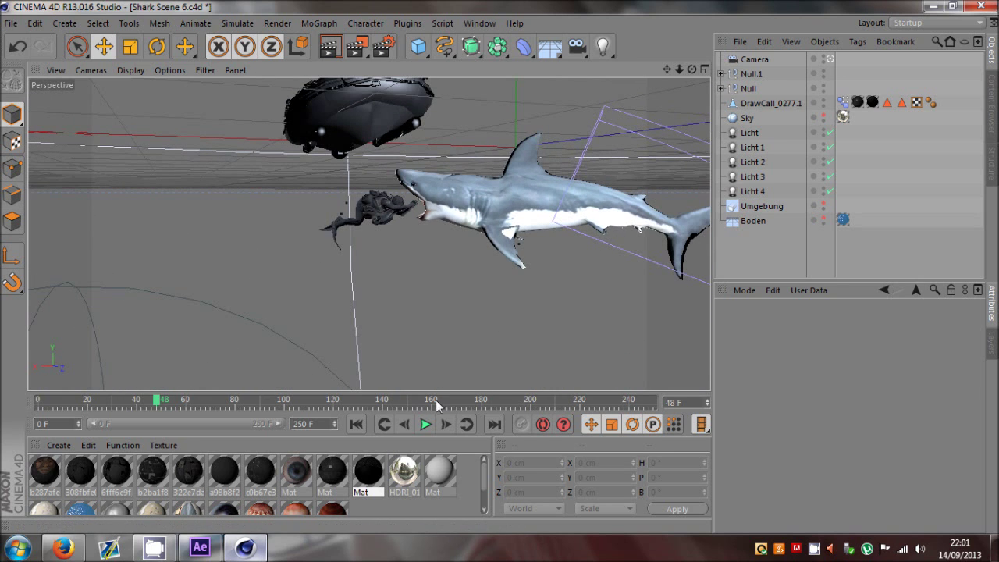
Go to frame 250, select Null with its children, and delete all their keyframes
mouse_move(437, 404)
left_mouse_down()
mouse_move(593, 403)
mouse_move(736, 422)
left_mouse_up()
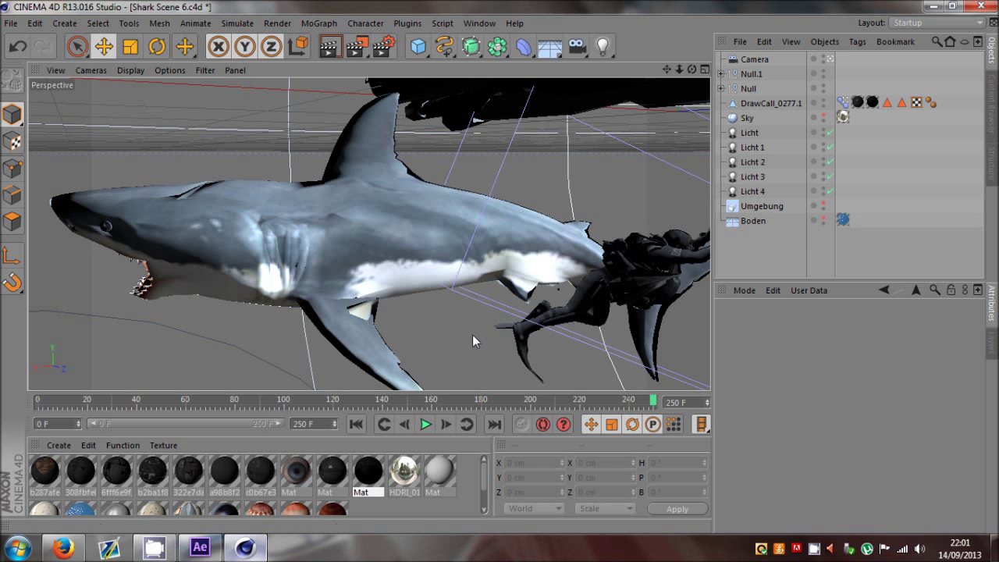
left_click_drag(472, 334, 511, 408)
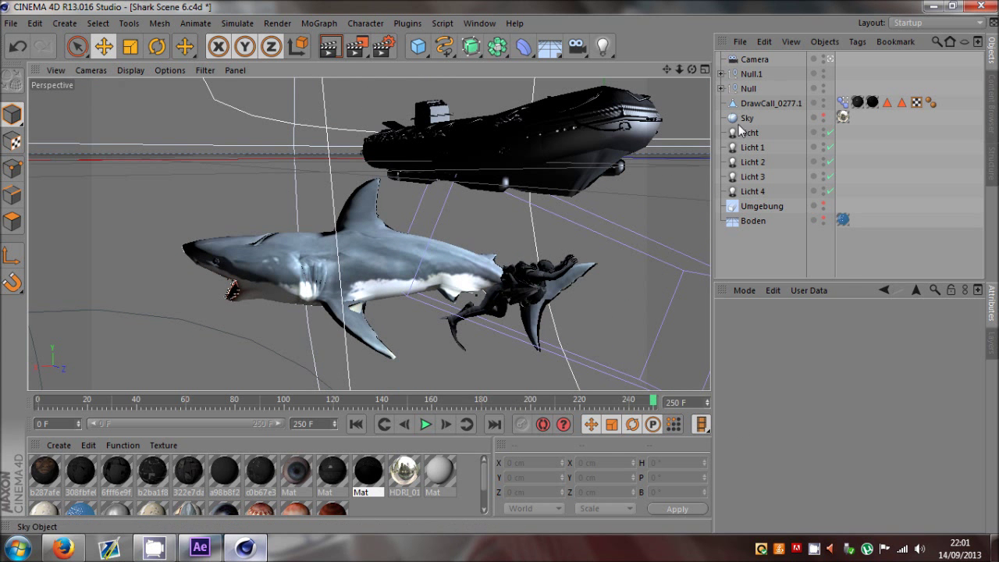
left_click(751, 88)
right_click(752, 90)
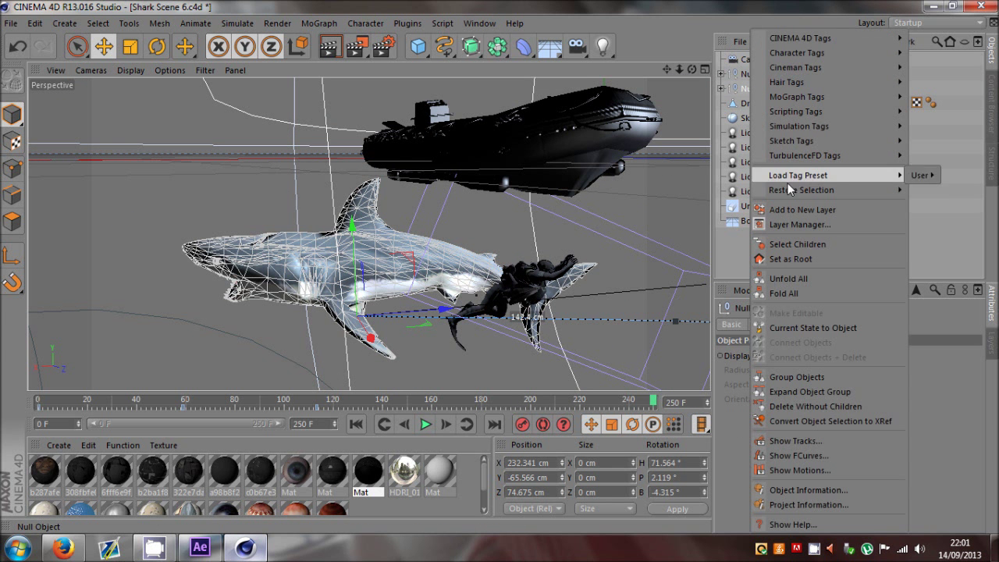
left_click(803, 245)
left_click(437, 407)
key("ctrl+a")
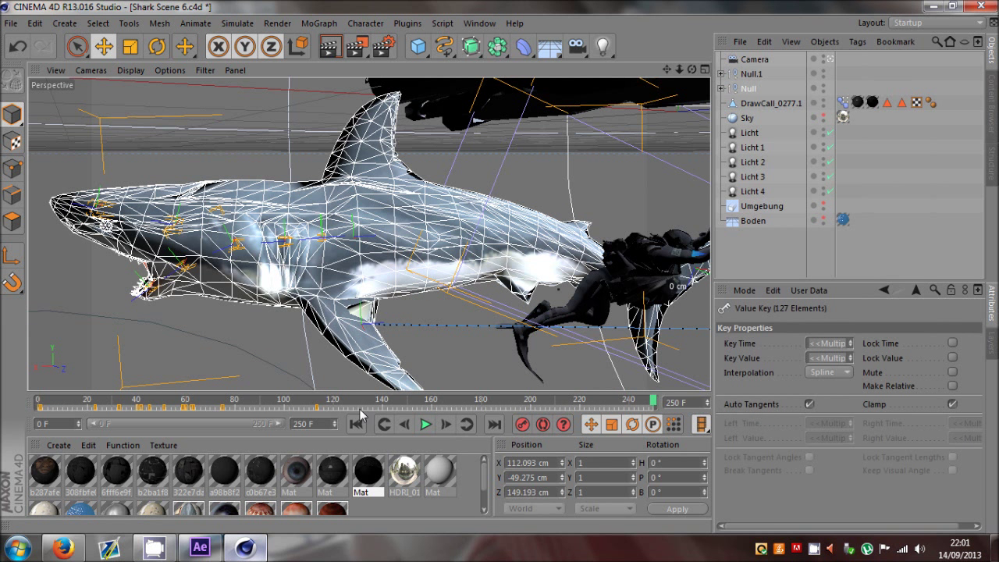
key("Delete")
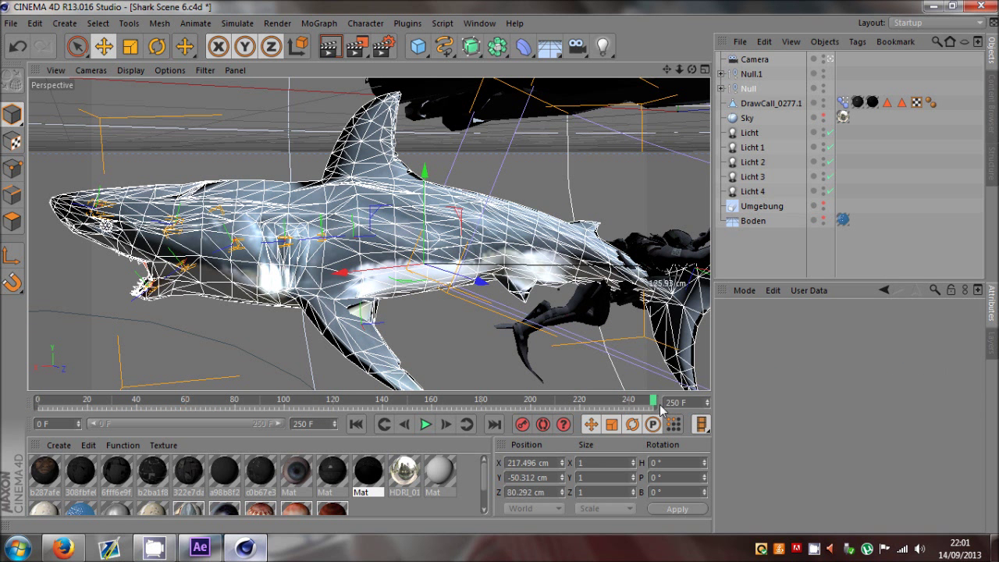
Select Null.1, go to frame 60, and add all of its children to the selection
left_click(761, 75)
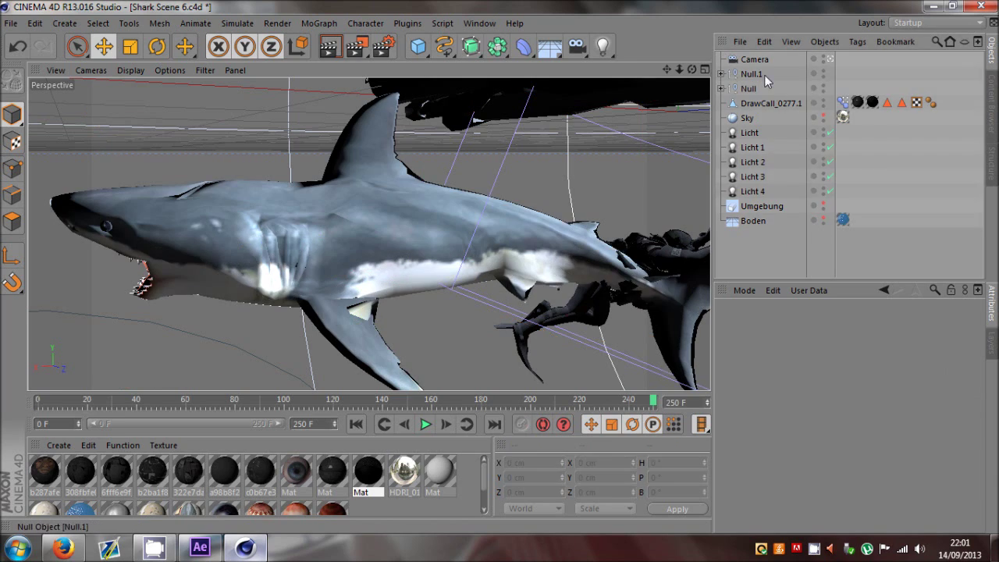
left_click_drag(613, 398, 187, 403)
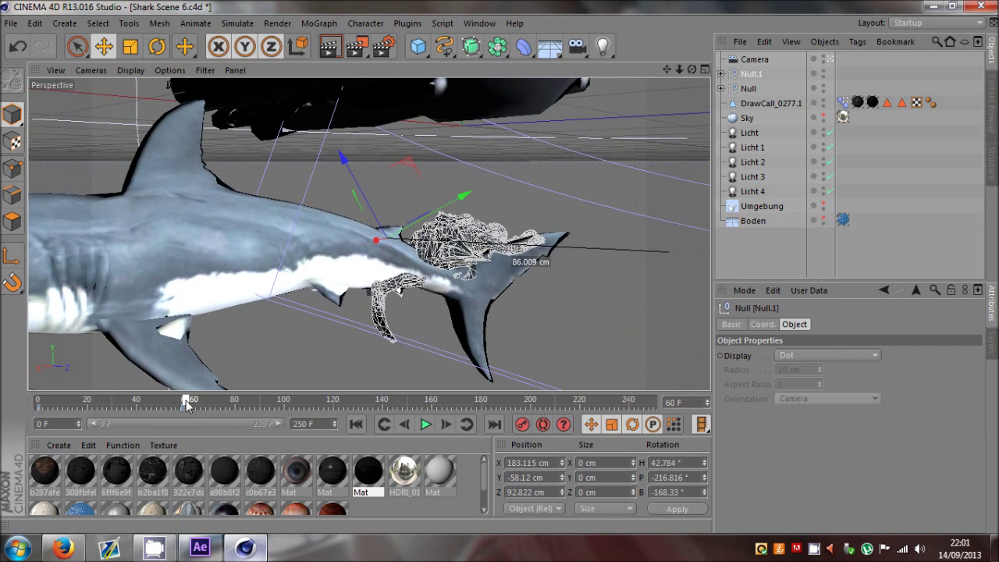
right_click(742, 73)
left_click(787, 244)
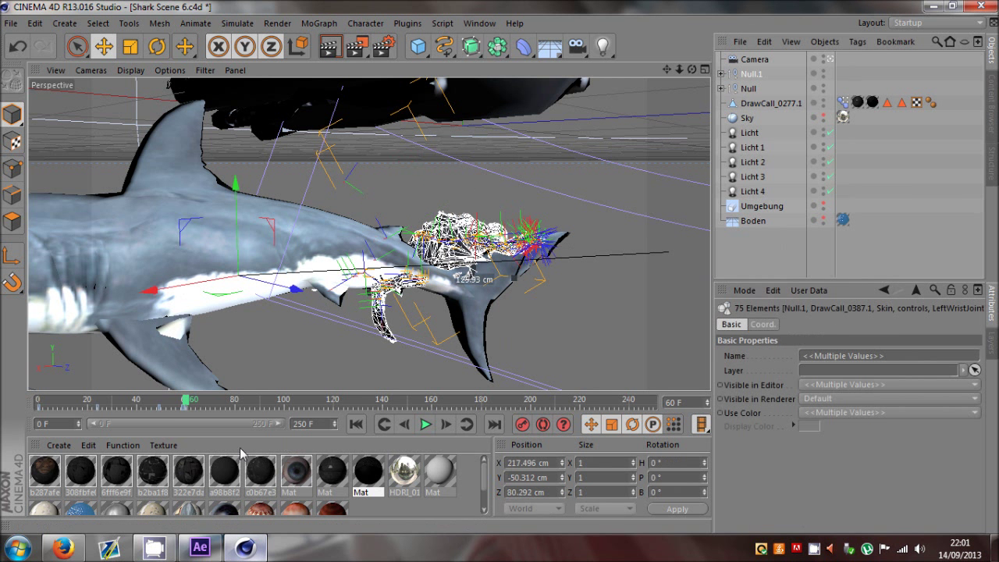
Try to delete the visible keyframes of Null.1 and its children, and undo the deletion
double_click(203, 409)
key("Delete")
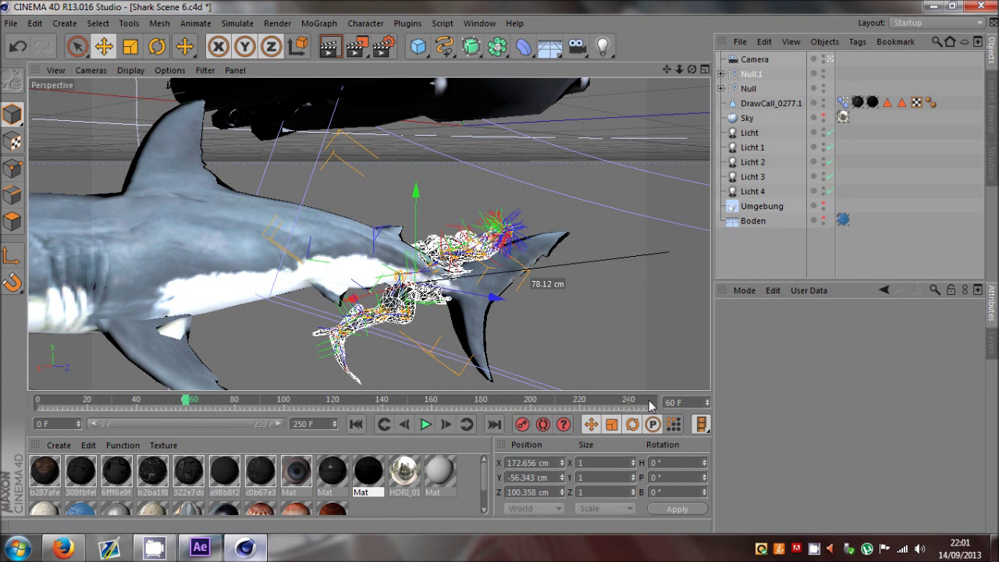
key("ctrl+z")
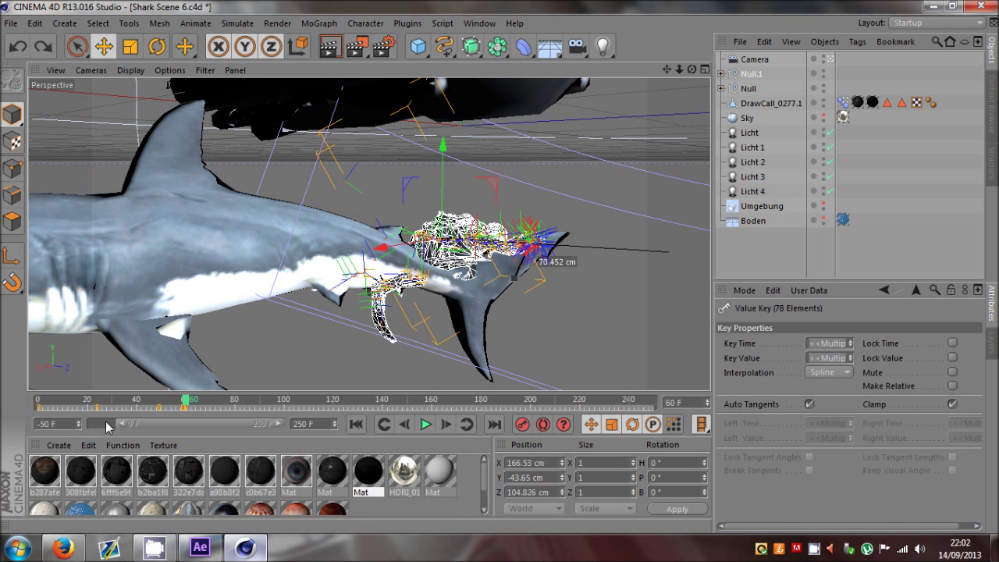
Extend the animation and its visible timeline range to run from frame -100 to frame 300
left_click_drag(113, 426, 72, 430)
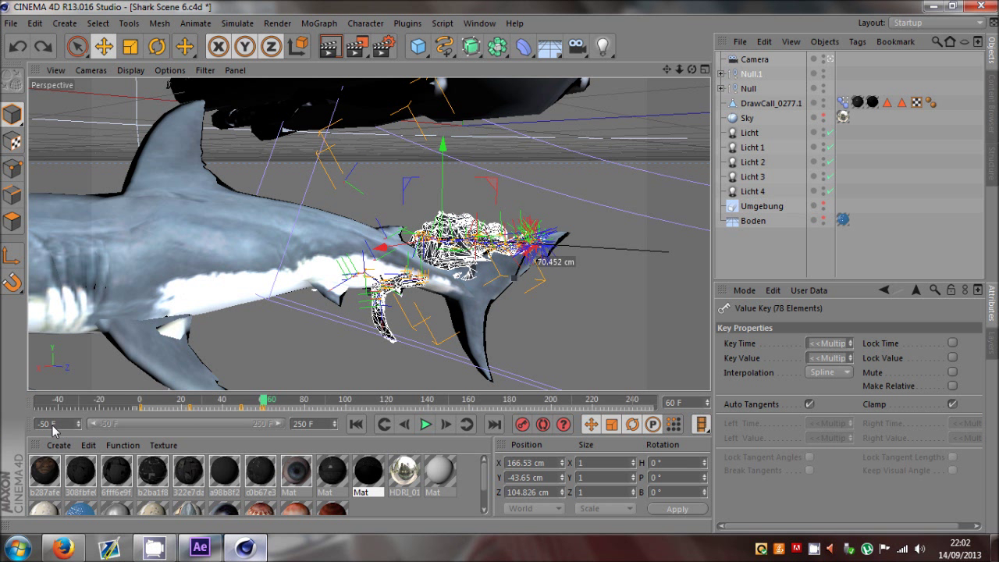
left_click(42, 424)
mouse_move(99, 424)
left_mouse_down()
mouse_move(108, 424)
mouse_move(84, 424)
left_mouse_up()
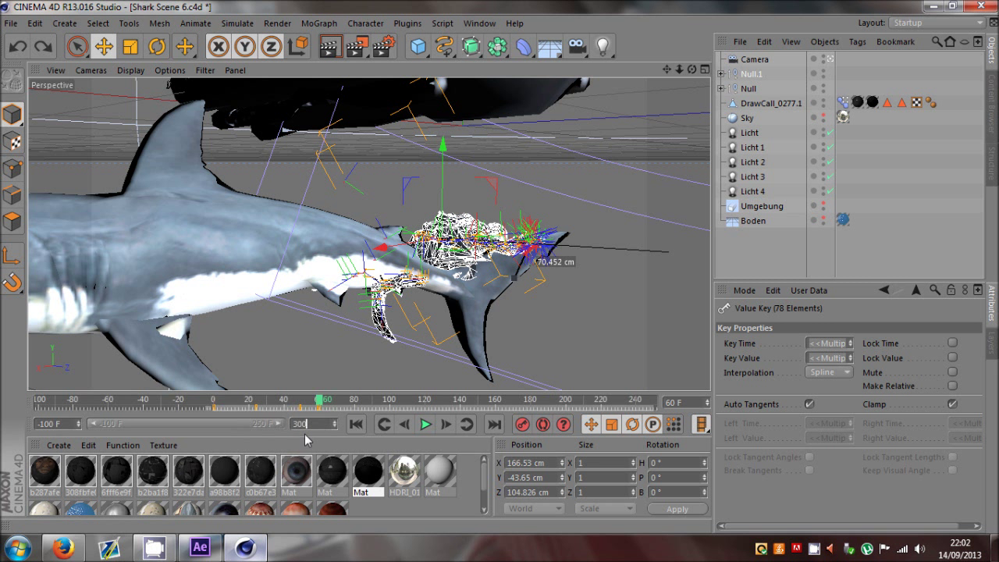
left_click_drag(250, 424, 283, 425)
Delete every keyframe of Null.1 and its children across the extended range, and restore the range to frames 0 to 250
left_click_drag(633, 412, 166, 412)
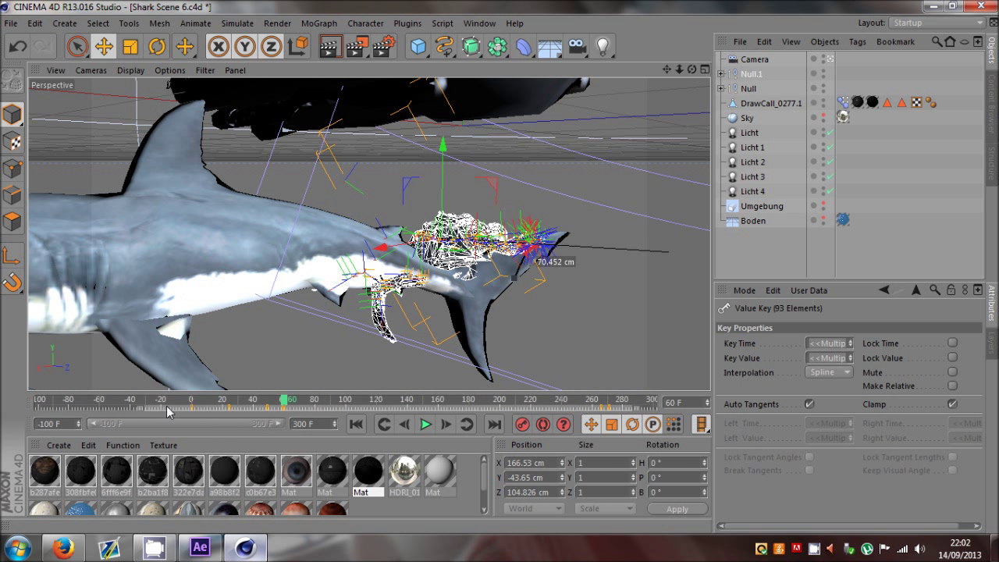
left_click(285, 413)
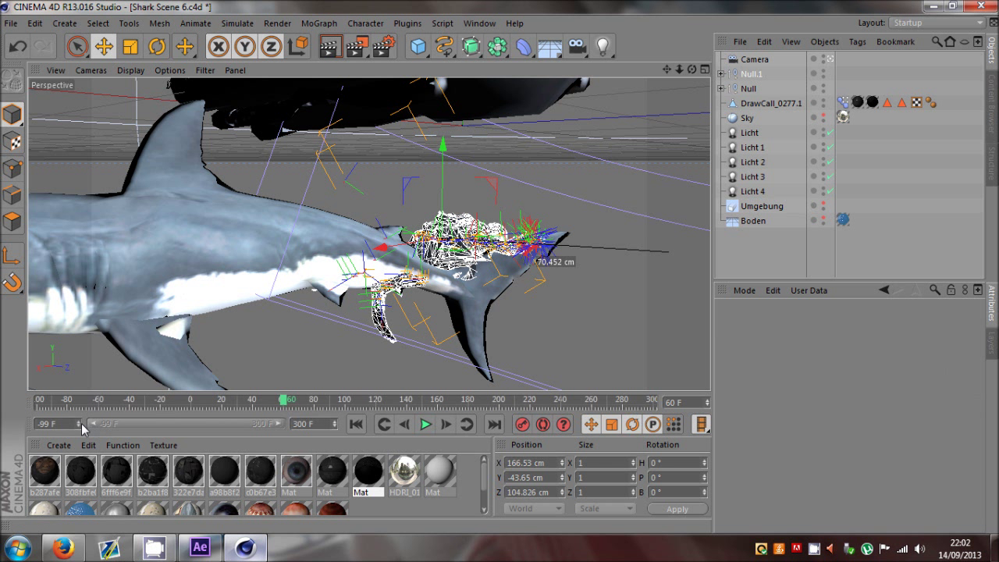
key("Tab")
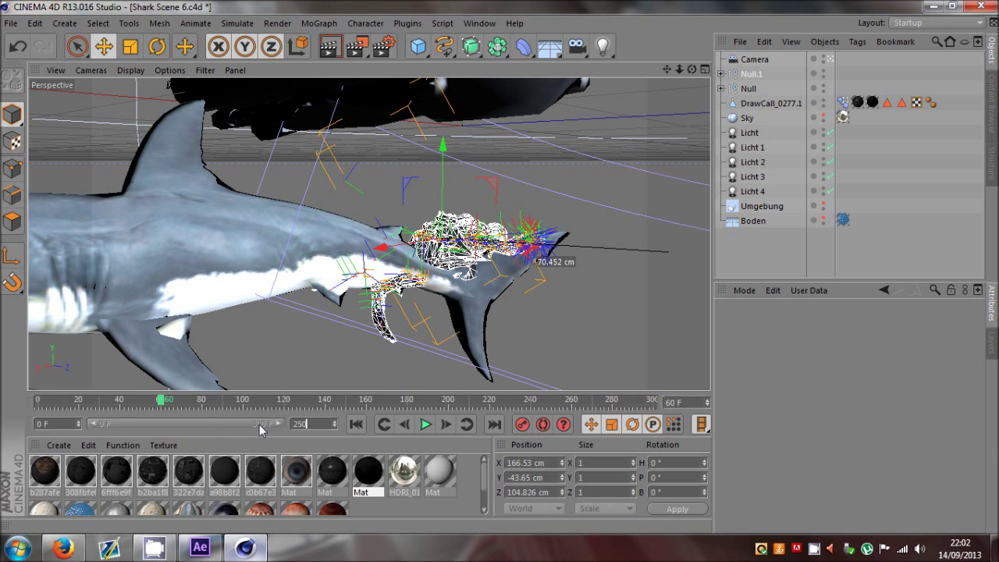
key("Return")
Move Null.1 with the diver in front of the shark's open mouth, to about X 321, Y -39, Z 43 cm, and deselect it
left_click(601, 219)
left_click_drag(600, 219, 616, 117, "alt")
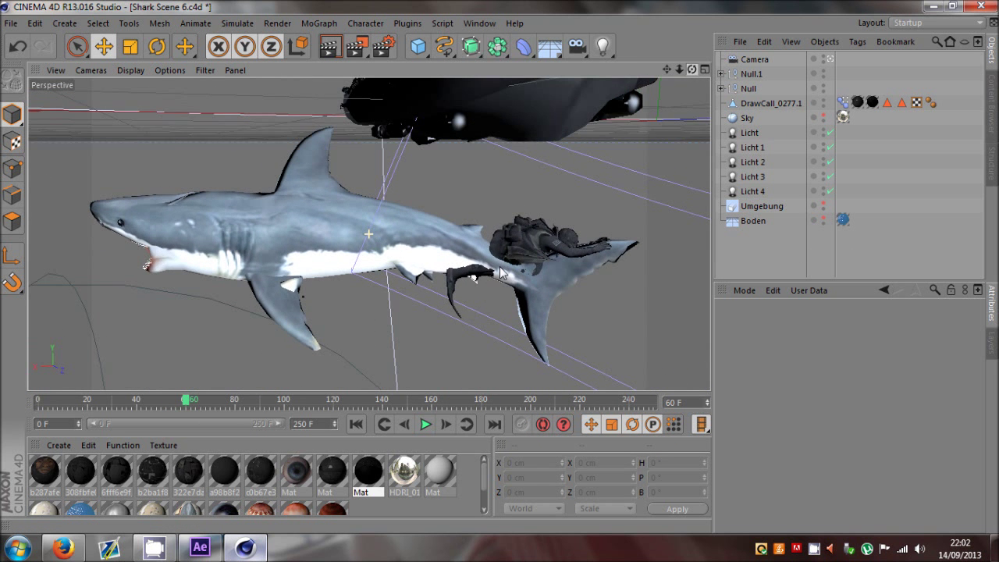
left_click(752, 75)
left_click_drag(538, 242, 133, 246)
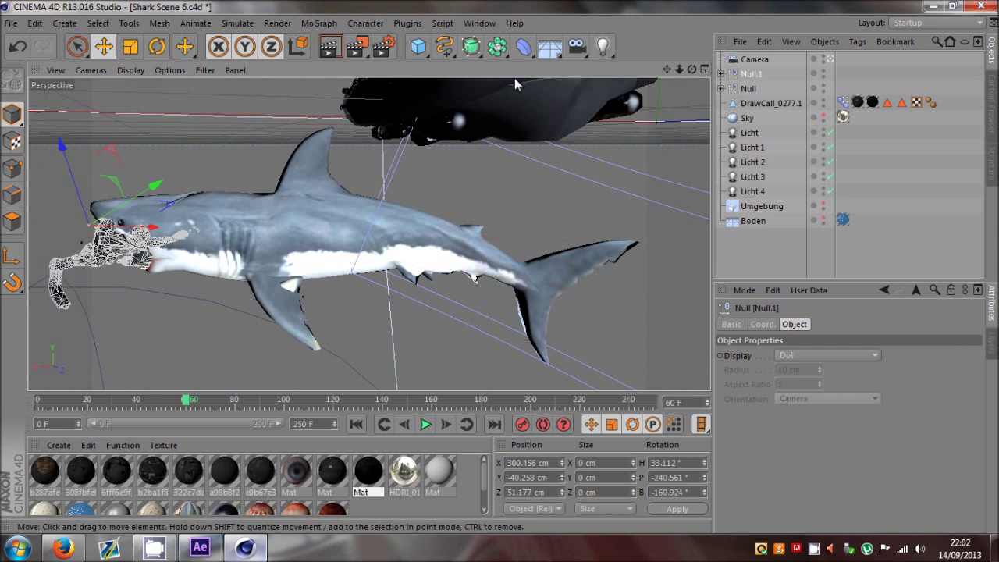
left_click_drag(690, 66, 329, 262)
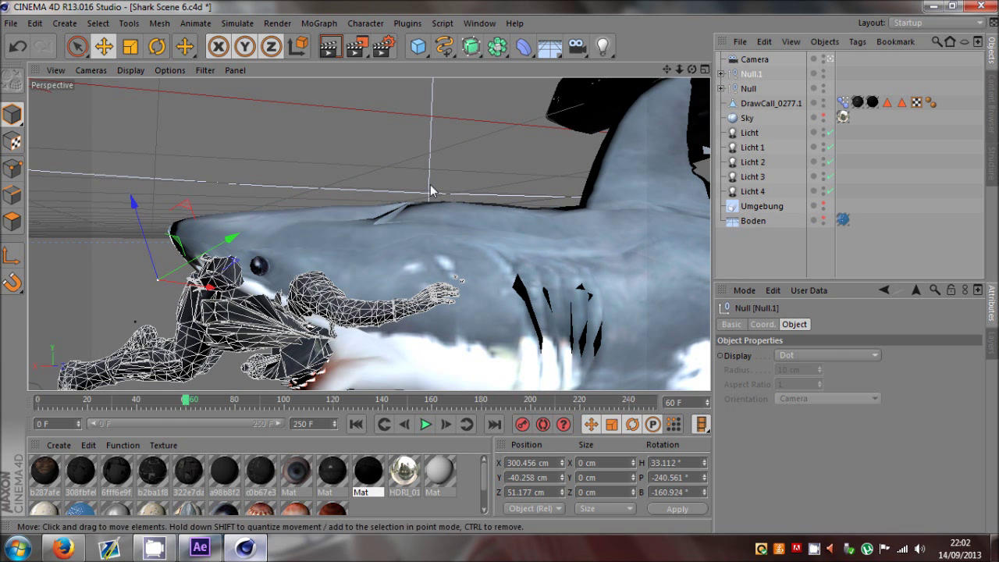
left_click_drag(431, 187, 323, 194)
left_click(800, 244)
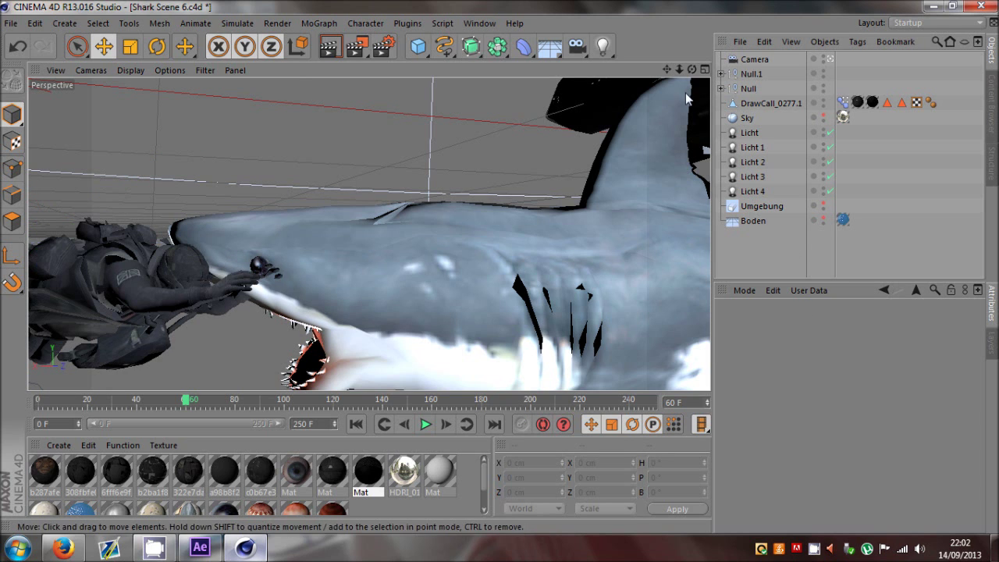
left_click_drag(668, 70, 500, 266)
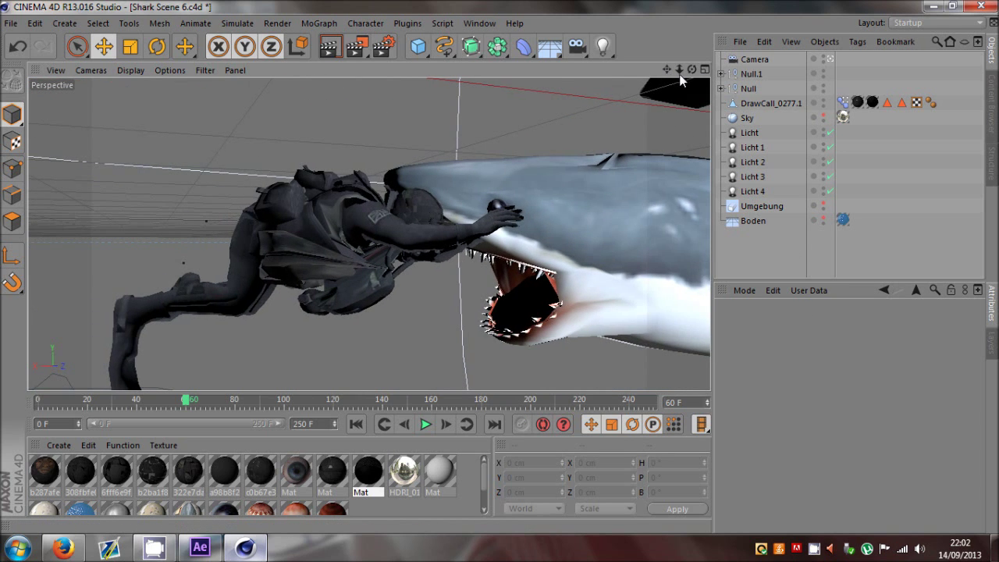
mouse_move(692, 70)
left_mouse_down()
mouse_move(499, 266)
mouse_move(705, 72)
left_mouse_up()
Expand the diver's hierarchy, select LowerSpineJoint, and show its skin weights with the Weight Tool
left_click(721, 88)
left_click(774, 89)
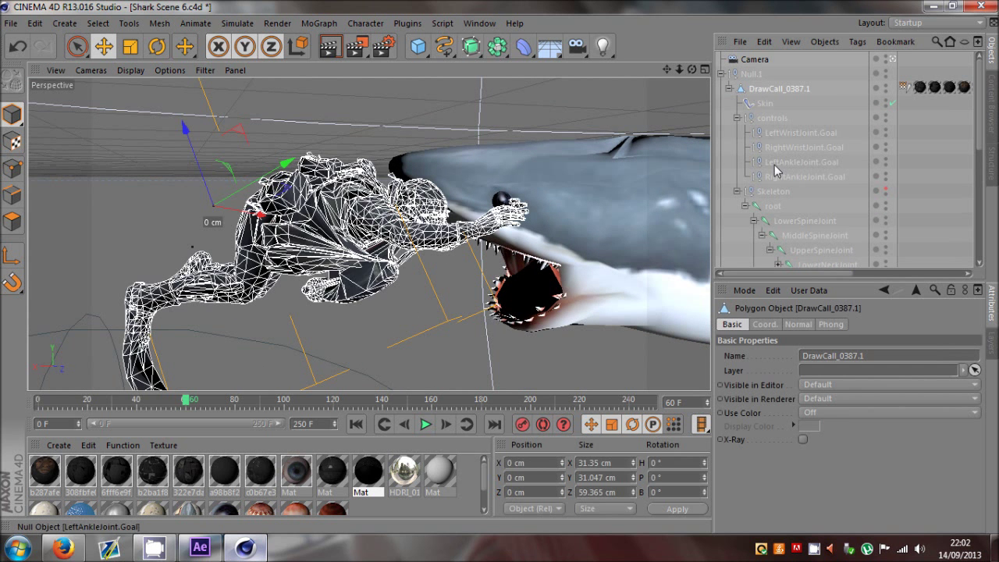
left_click(773, 206)
left_click(777, 226)
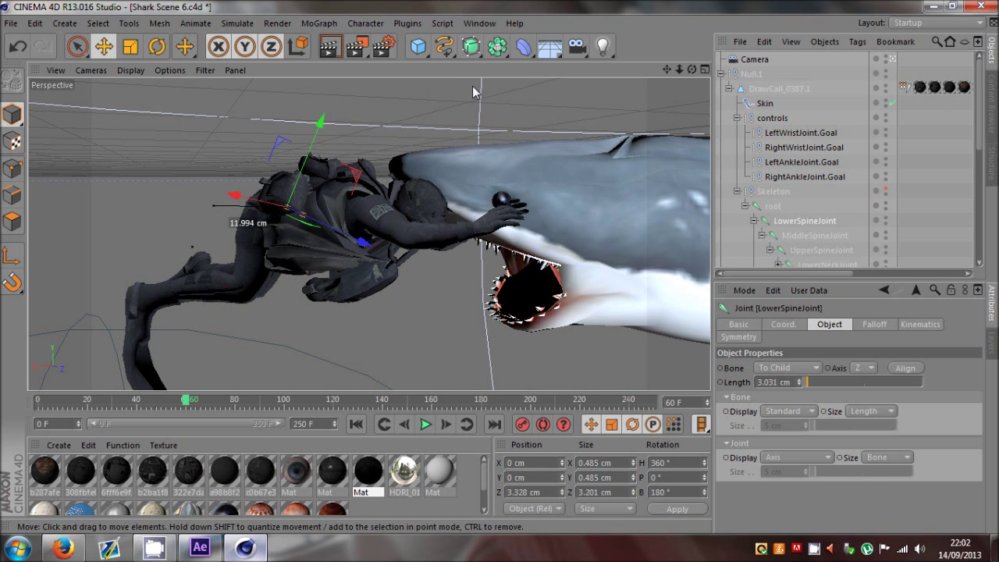
left_click(366, 24)
left_click(381, 202)
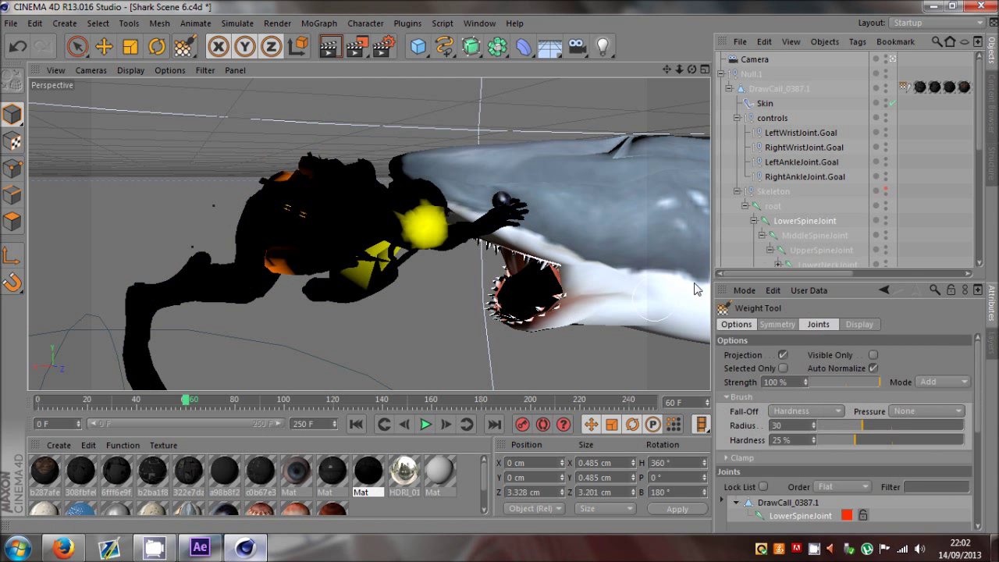
Select MiddleSpineJoint and erase its weights from the stretched polygons between the diver's torso and arm with the Weight Tool
left_click(812, 235)
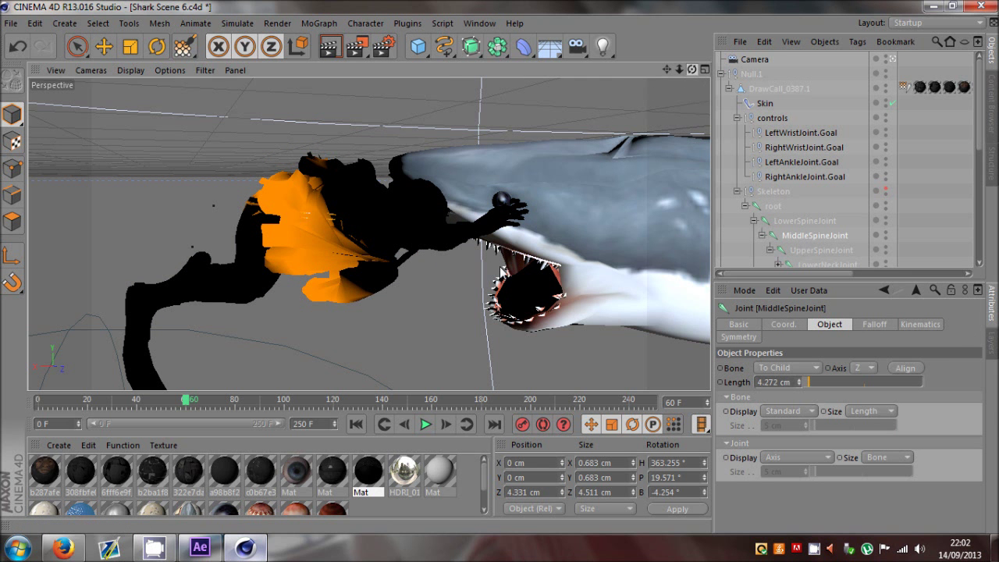
left_click_drag(437, 258, 500, 272, "alt")
scroll(499, 266, "up", 3)
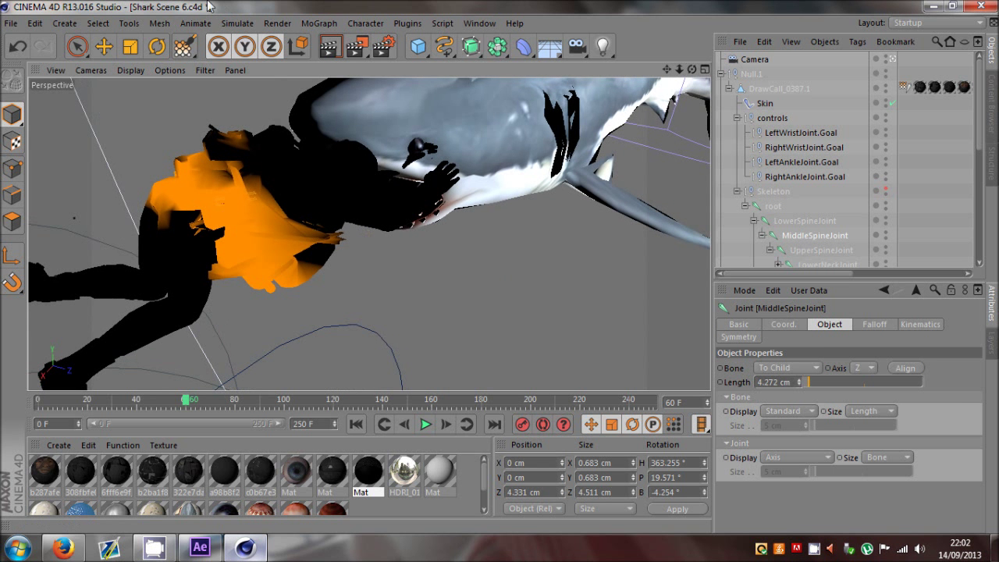
left_click(184, 46)
scroll(328, 228, "up", 4)
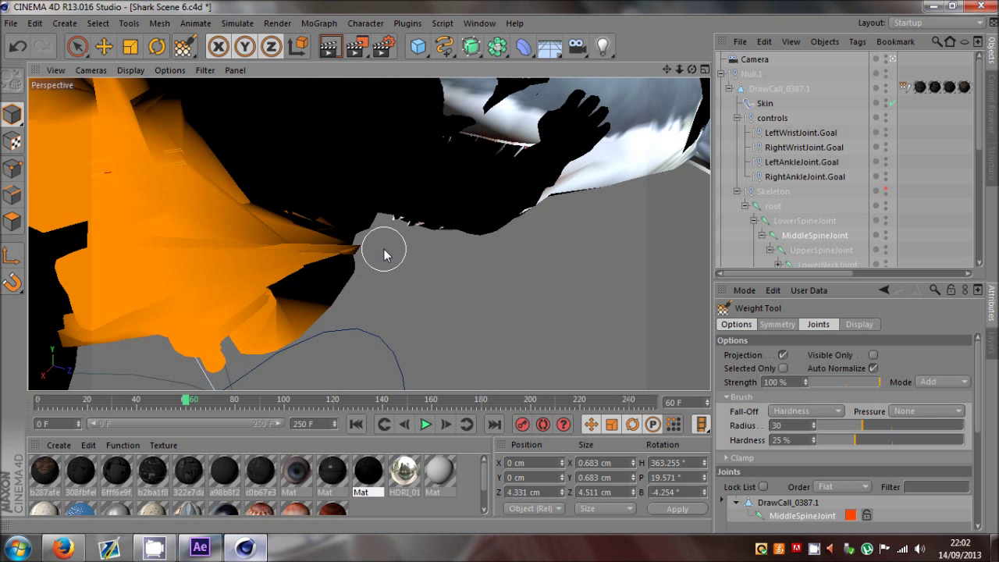
scroll(248, 265, "up", 3)
scroll(390, 252, "up", 2)
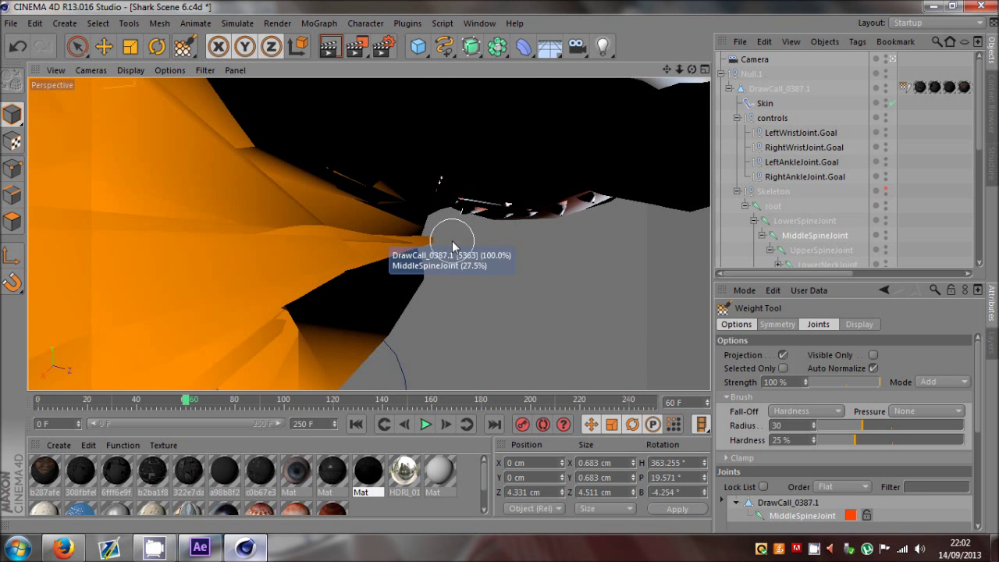
scroll(350, 239, "up", 2)
scroll(397, 250, "up", 2)
scroll(468, 216, "up", 2)
scroll(474, 229, "up", 2)
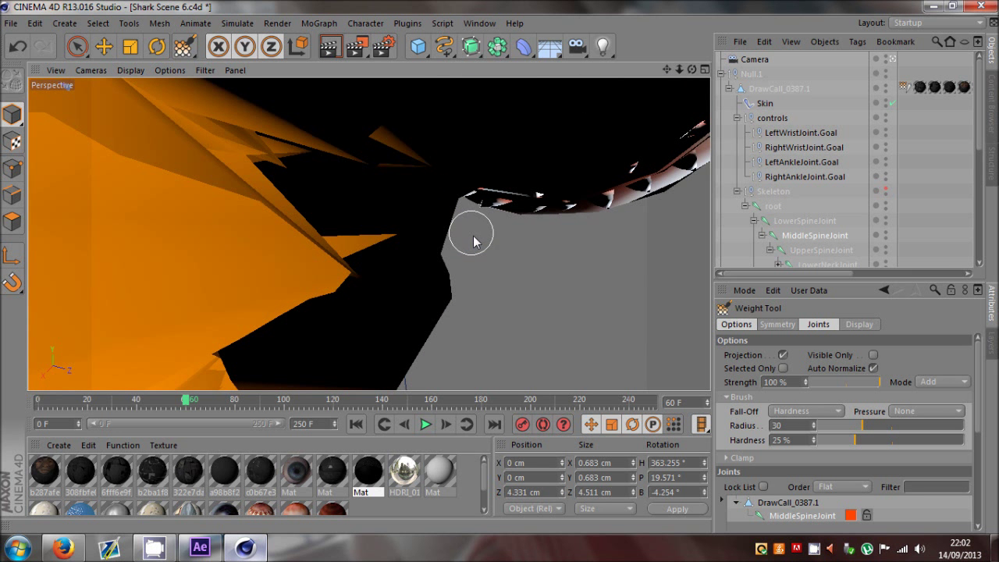
Erase the remaining MiddleSpineJoint weights from the stray polygons at the edge of the diver's arm, and deselect everything
left_click_drag(519, 273, 354, 311, "alt")
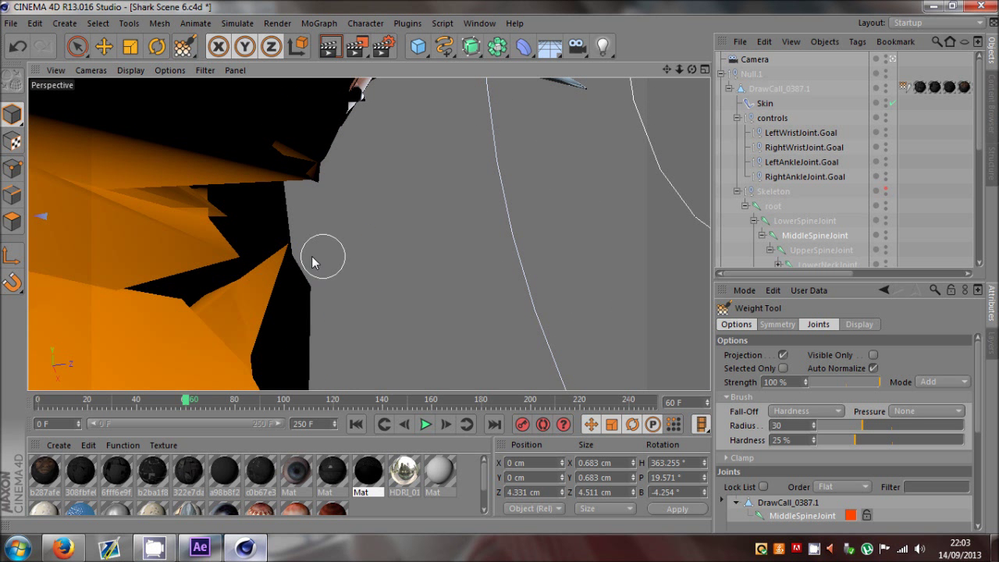
left_click_drag(312, 262, 500, 272, "alt")
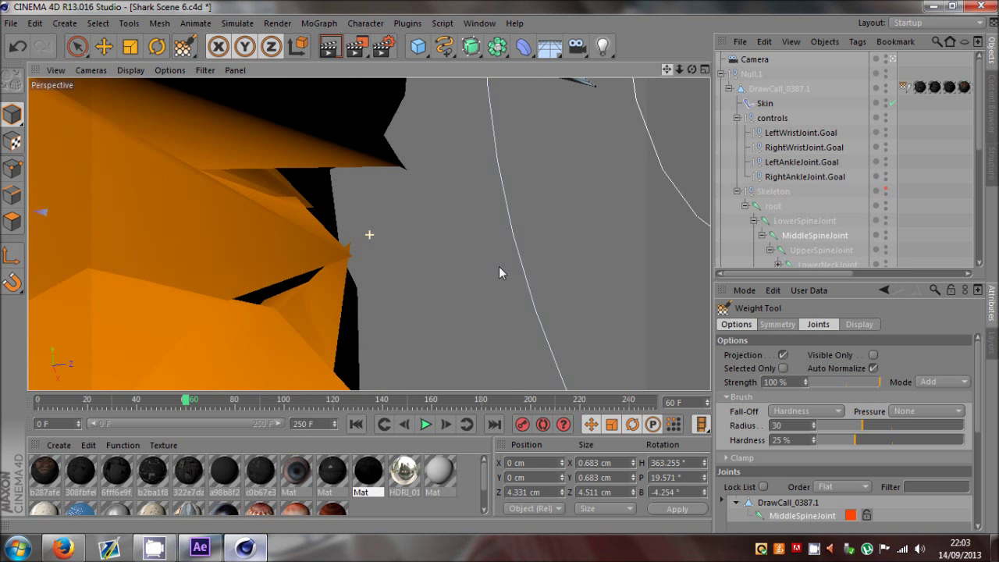
left_click(365, 242)
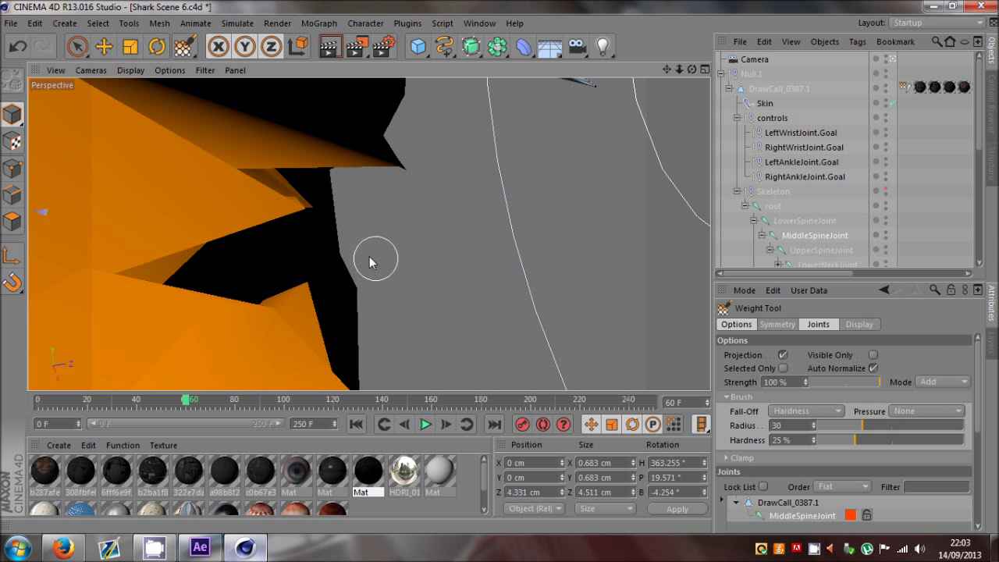
key("ctrl+shift+a")
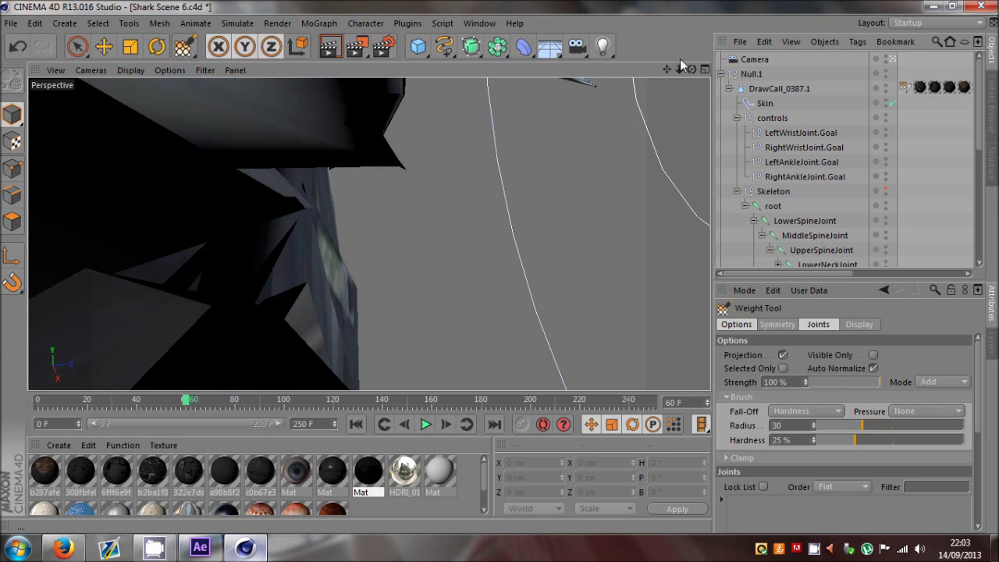
Collapse and select Null.1, and rotate the diver to about H 56°, P -243°, B -171°
left_click_drag(679, 70, 467, 152)
left_click(102, 48)
left_click(721, 73)
left_click(750, 73)
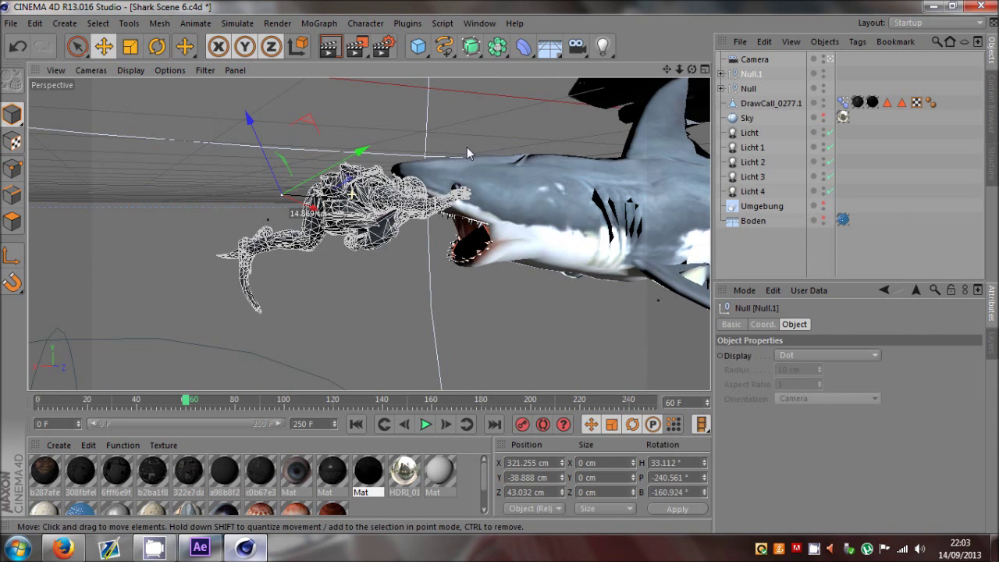
left_click_drag(500, 266, 500, 266, "alt")
key("r")
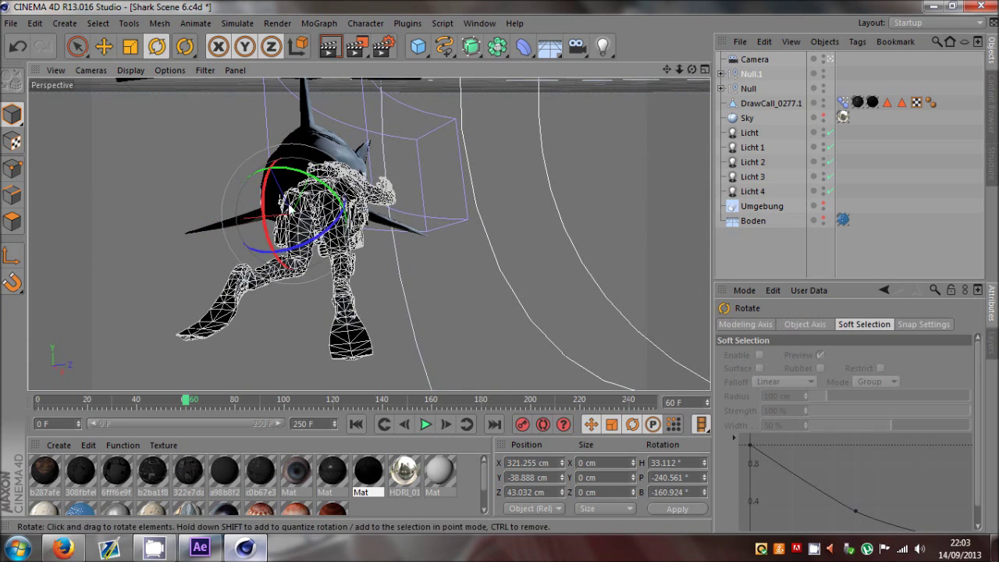
left_click_drag(271, 181, 309, 208)
Move Null.1 so the diver's upper body sits inside the shark's jaws, at about X 299, Y -42, Z 49 cm
left_click_drag(499, 266, 499, 266, "alt")
key("e")
left_click_drag(431, 238, 486, 232)
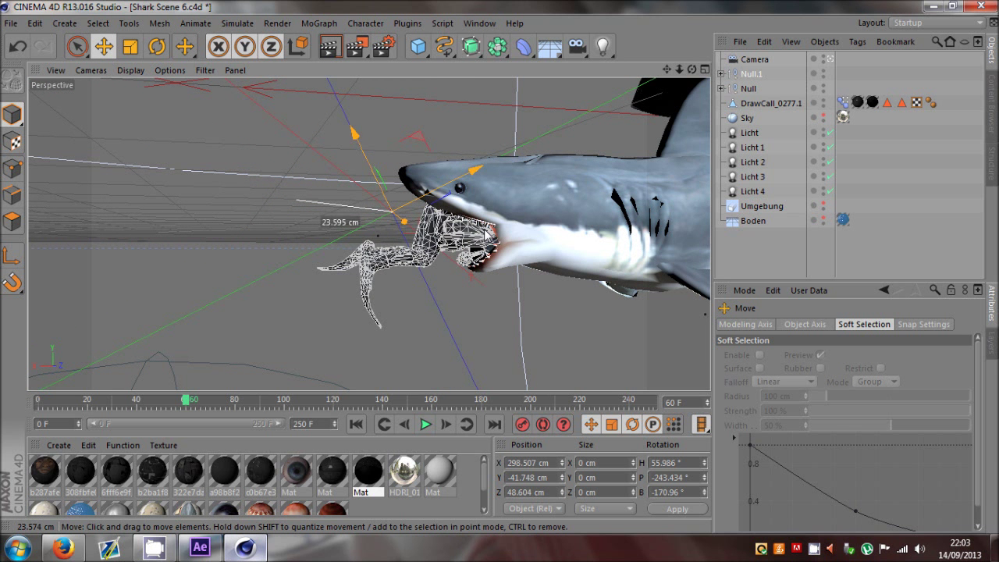
Adjust Null.1 so the diver sits closer inside the shark's jaws, at about X 297, Y -42, Z 52 cm
left_click_drag(559, 253, 560, 248)
left_click_drag(691, 70, 500, 266)
left_click_drag(582, 200, 596, 205)
left_click_drag(693, 70, 499, 266)
Try to parent Null.1 under Joint.2 of the shark's rig, make it visible, and rotate the diver
left_click(721, 88)
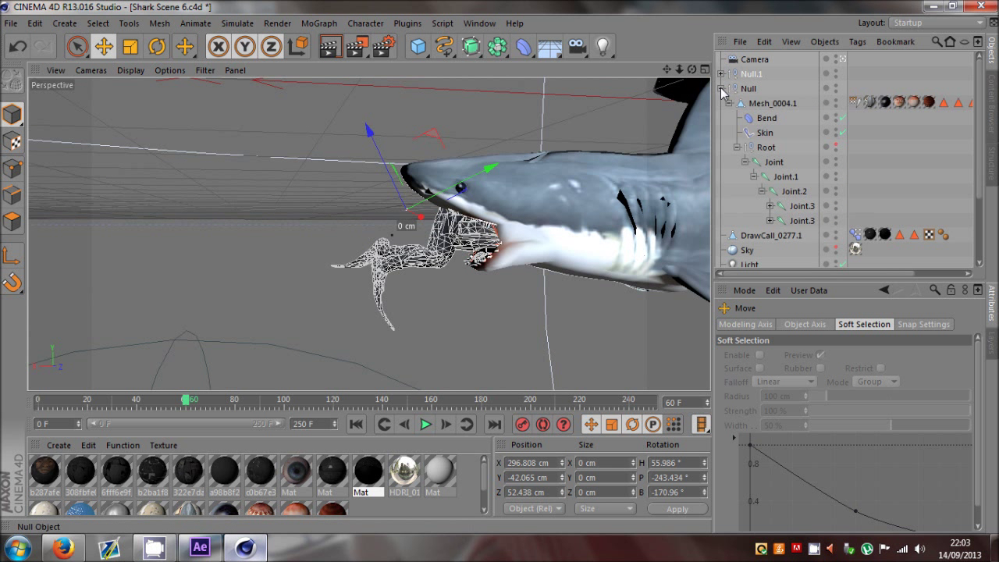
left_click(786, 178)
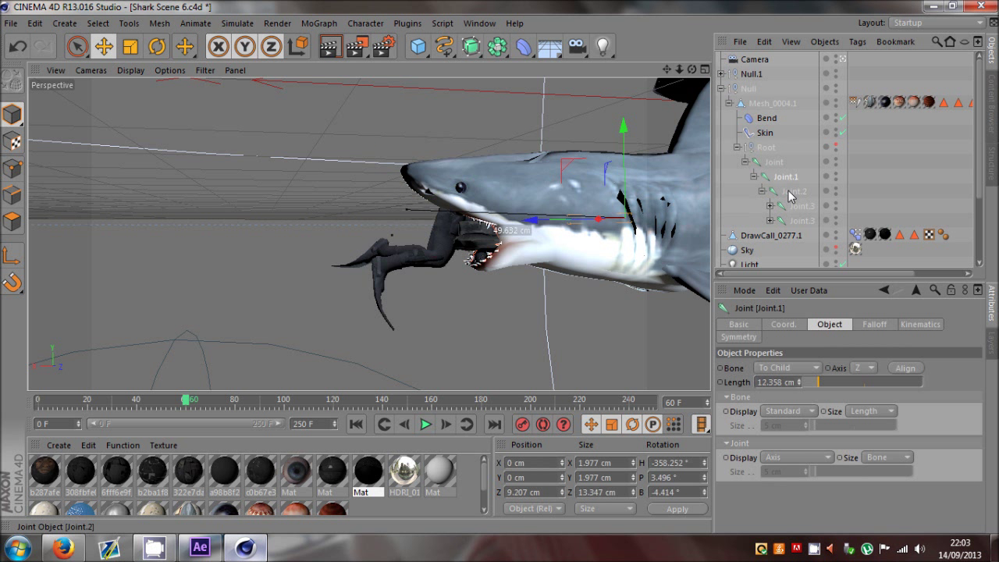
left_click(790, 192)
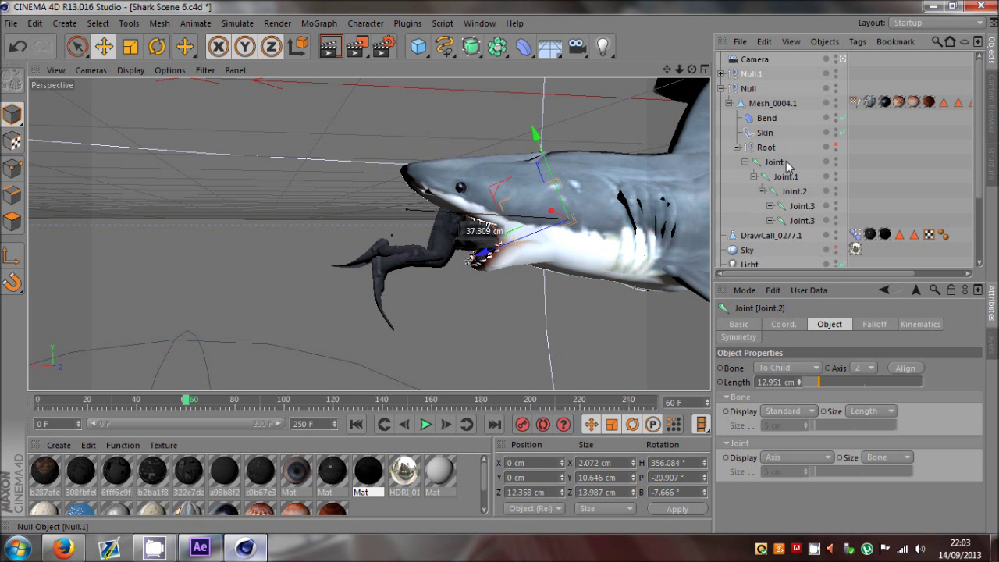
left_click_drag(789, 195, 789, 195)
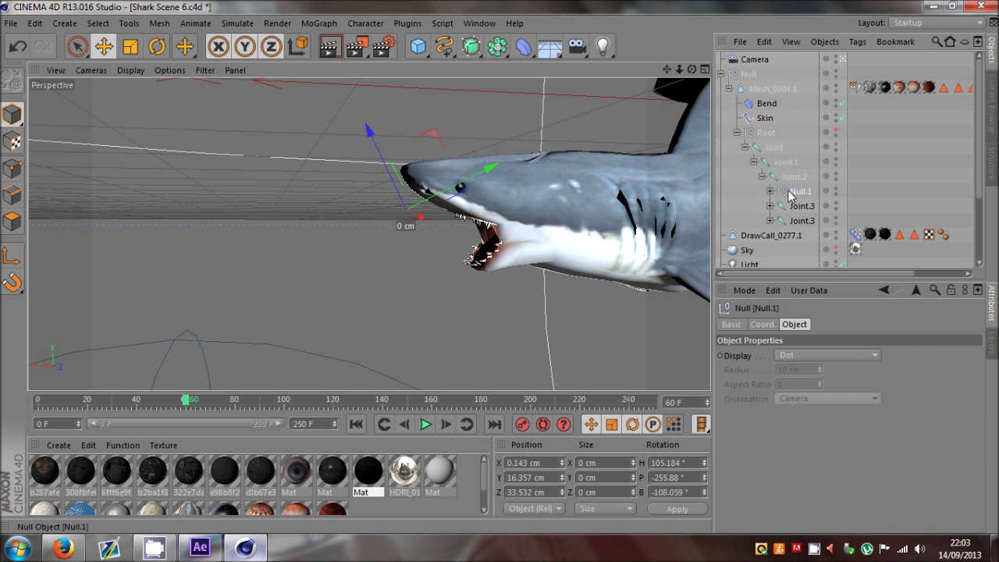
left_click(835, 190)
left_click(157, 46)
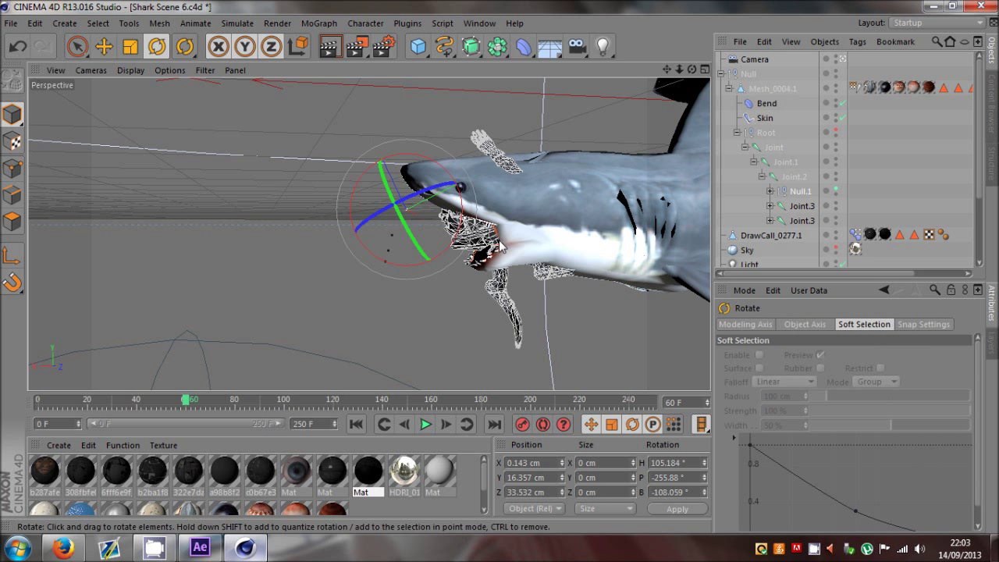
left_click_drag(451, 223, 462, 182)
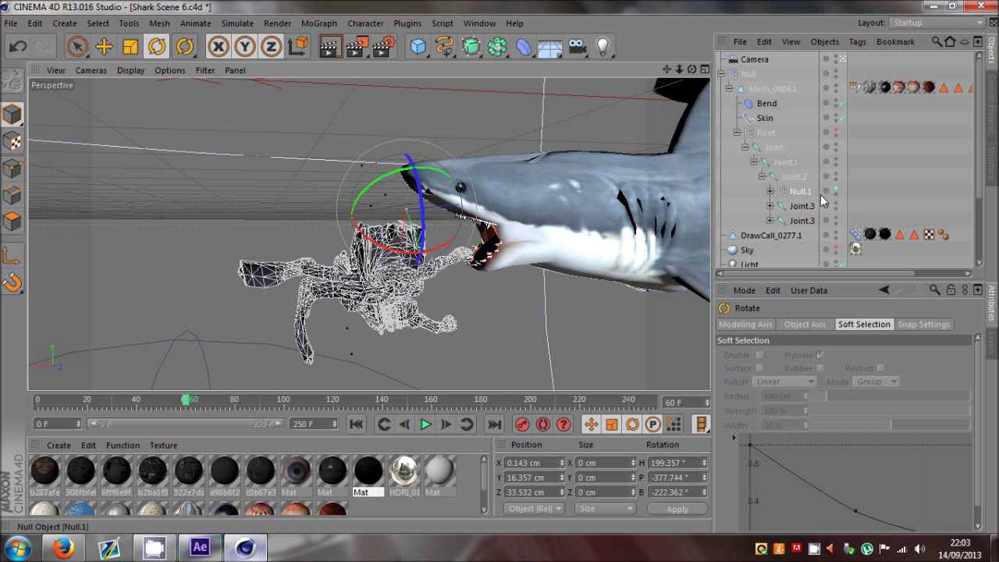
Check the objects in the shark's hierarchy, and undo the rotation and parenting of Null.1 under Joint.2
left_click(766, 133)
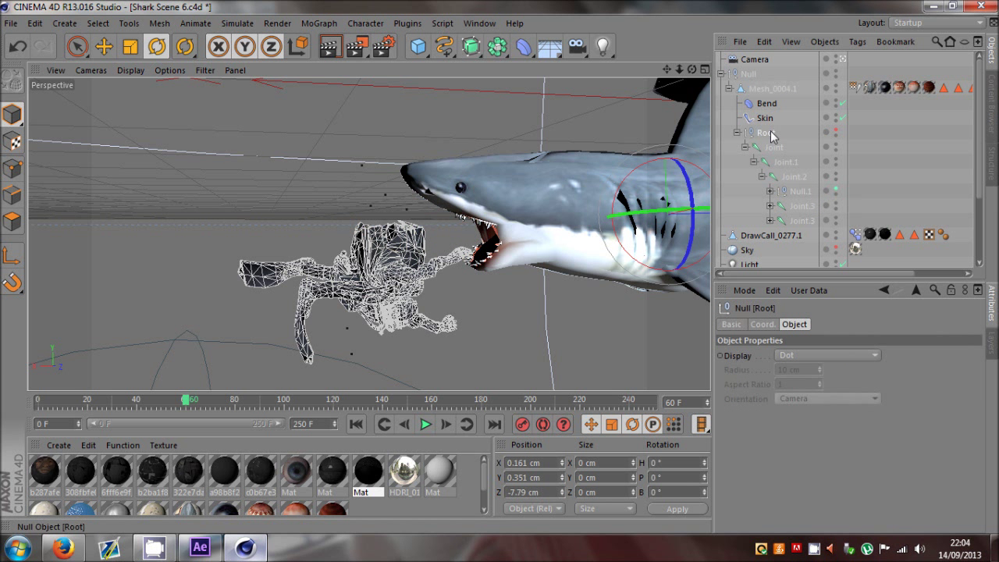
left_click(766, 104)
left_click(767, 89)
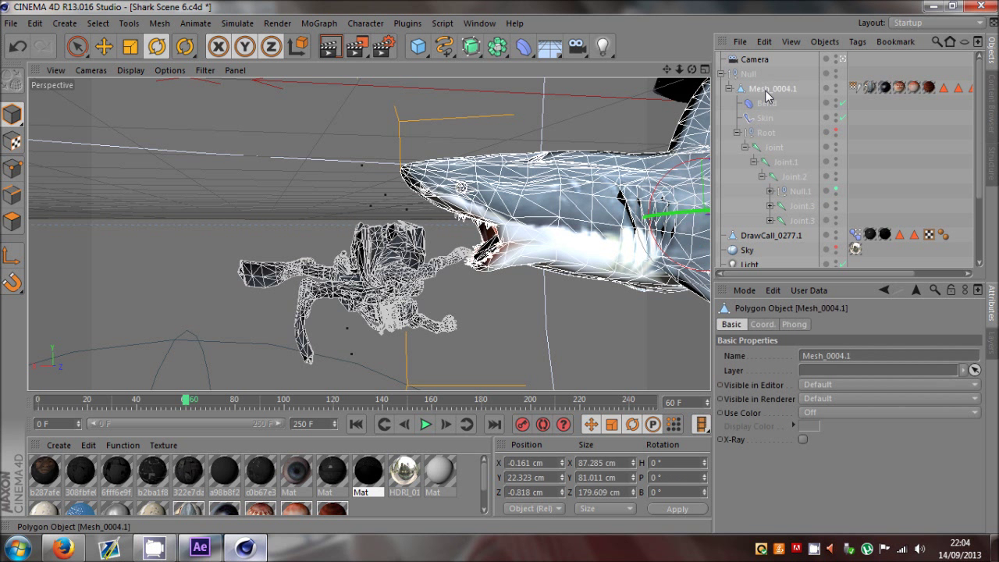
left_click(768, 105)
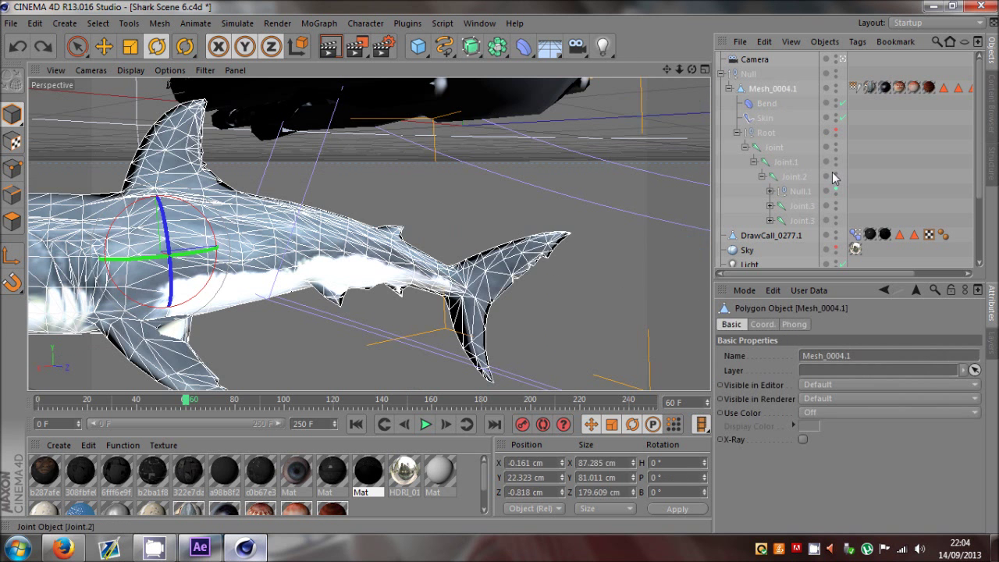
left_click(766, 132)
left_click(818, 197)
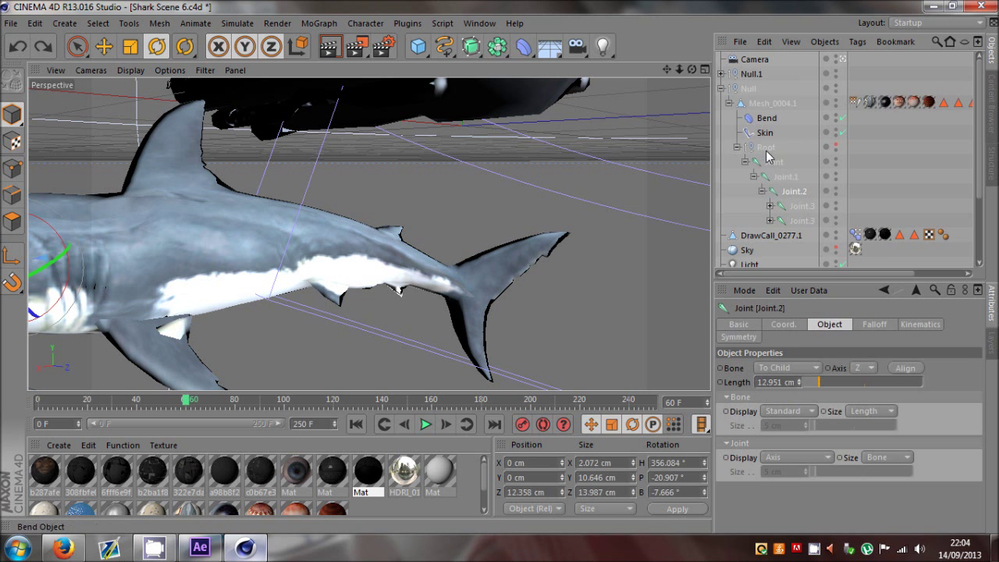
Parent Null.1 under the shark's Null so the diver follows the shark, and deselect everything
left_click(751, 74)
left_click_drag(618, 178, 634, 185)
scroll(634, 185, "down", 3)
scroll(290, 203, "up", 3)
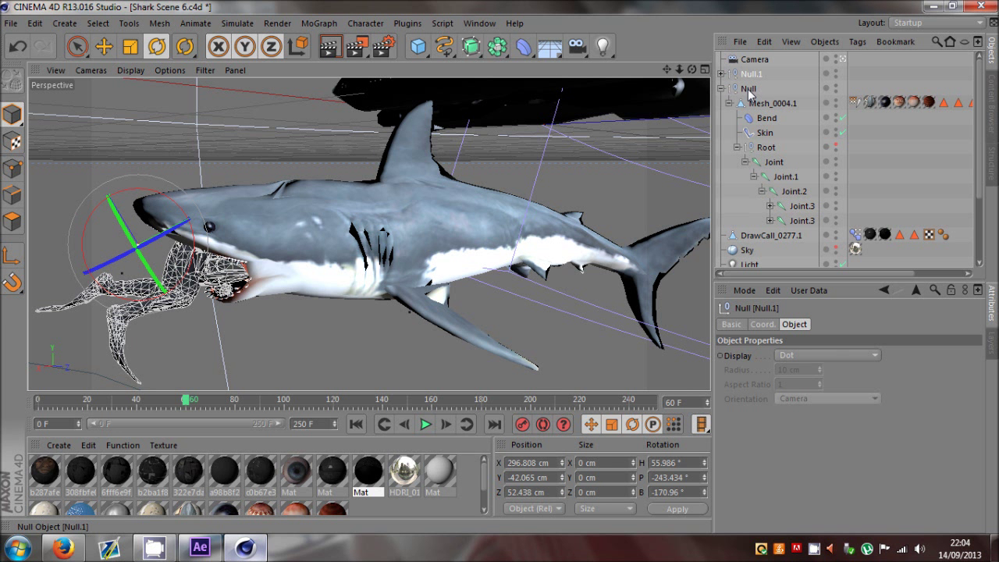
left_click_drag(749, 92, 749, 91)
left_click(902, 151)
key("e")
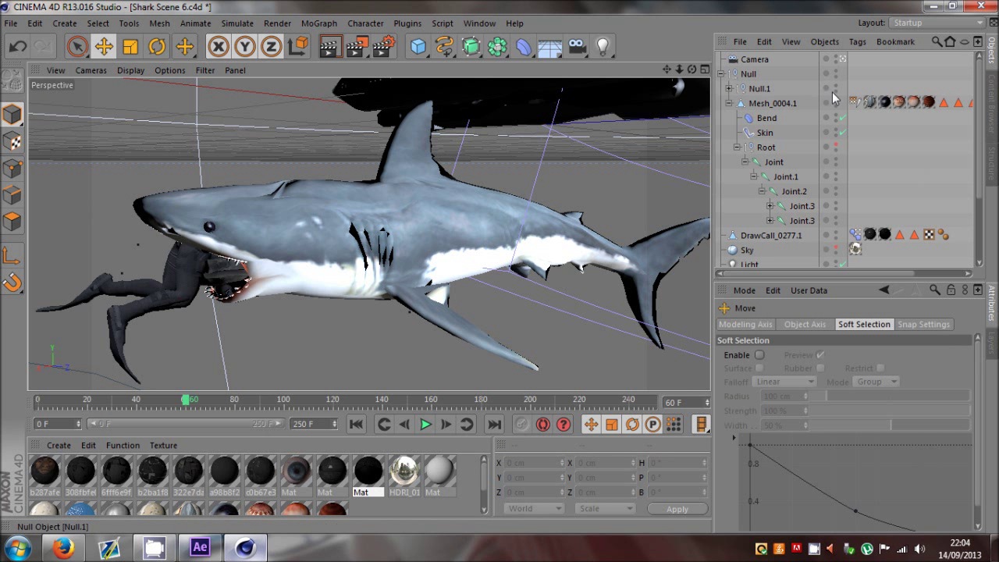
Try moving the shark's Null along its Z axis together with the diver, and undo the move
left_click(750, 74)
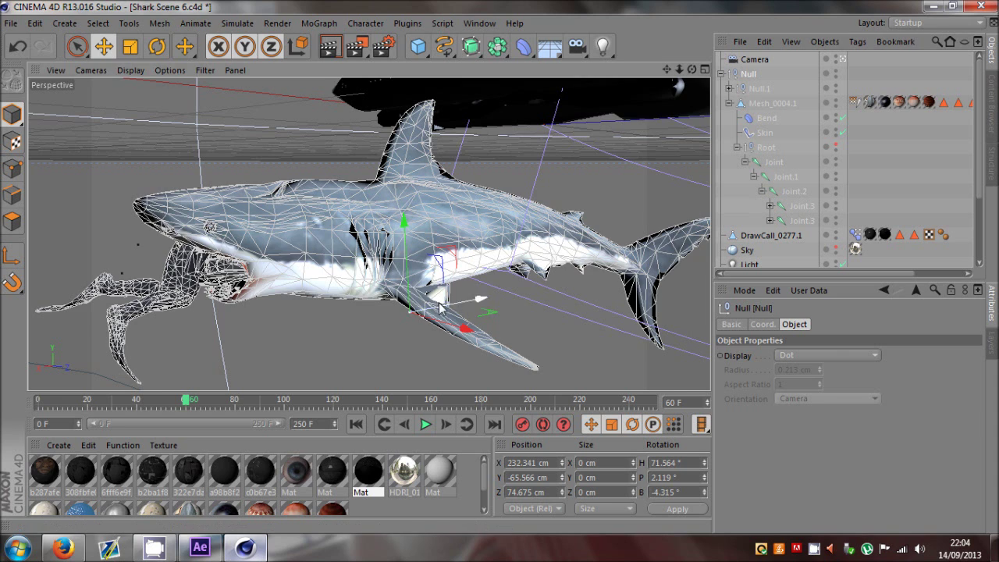
left_click_drag(437, 306, 515, 308, "alt")
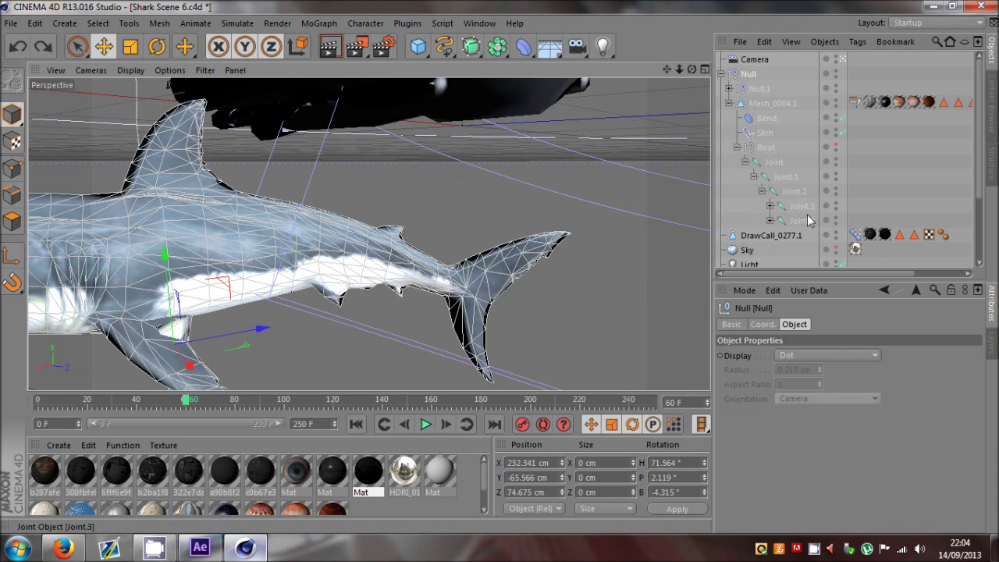
left_click(932, 162)
Delete the existing Camera object from the scene
left_click(742, 62)
key("Delete")
scroll(585, 191, "down", 5)
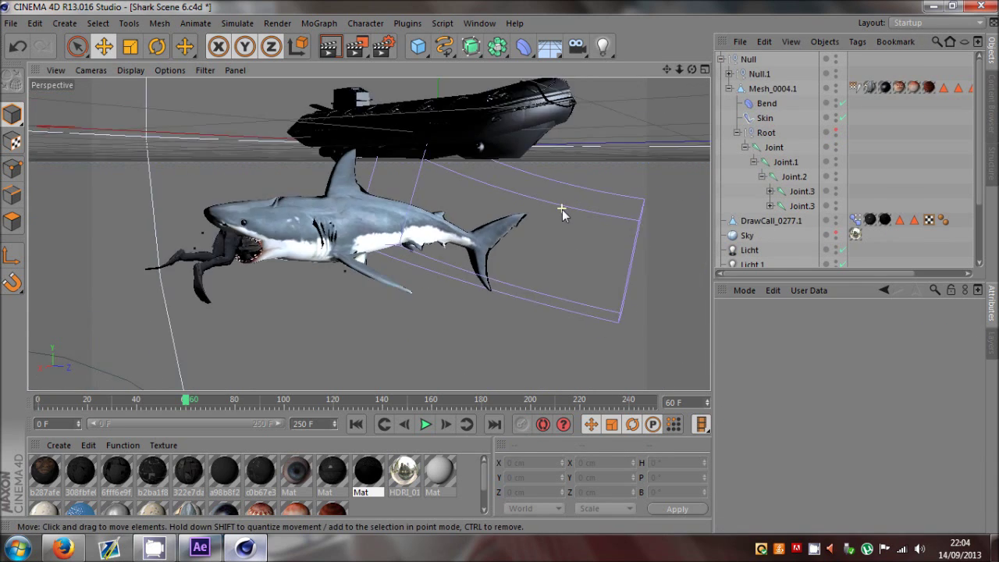
scroll(562, 209, "down", 2)
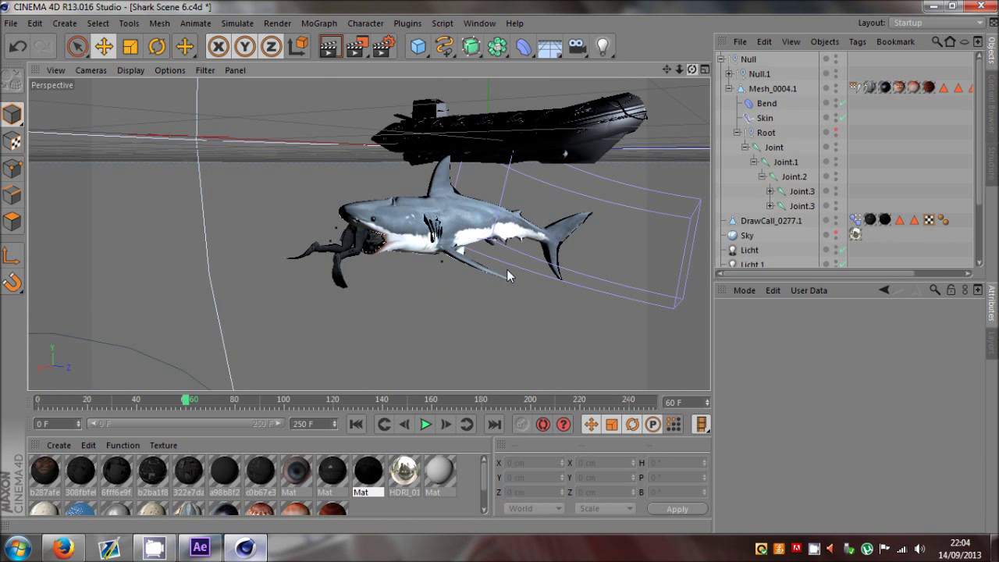
left_click_drag(507, 270, 703, 69)
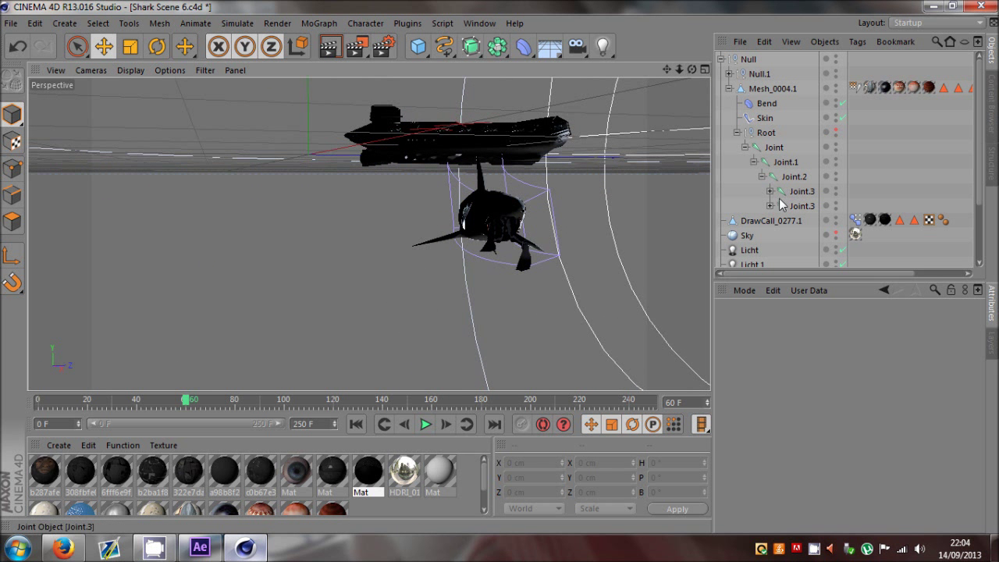
Disable all five lights, Licht through Licht 4, and frame the shark from the front beneath the boat
scroll(822, 208, "down", 3)
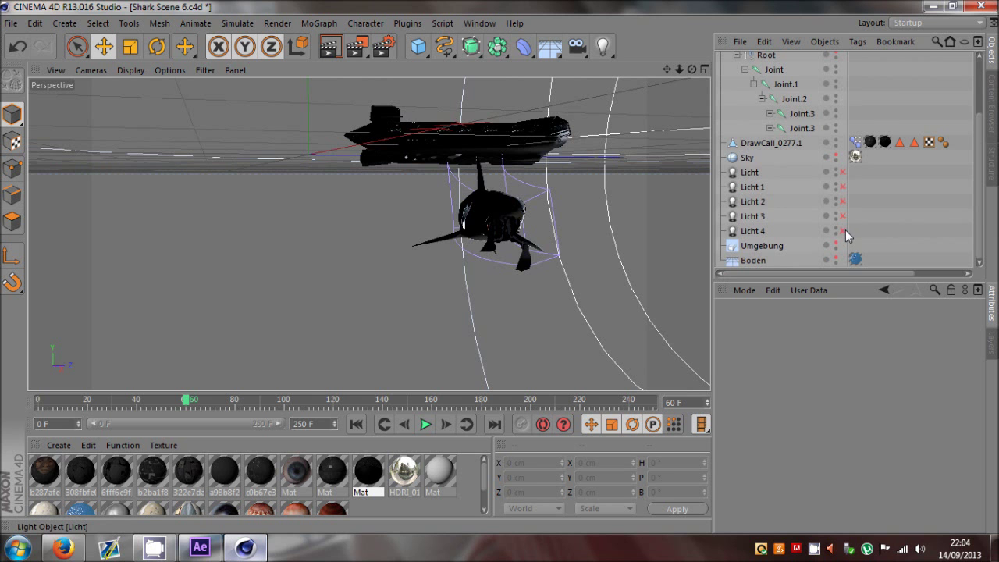
left_click(843, 216)
scroll(620, 171, "up", 4)
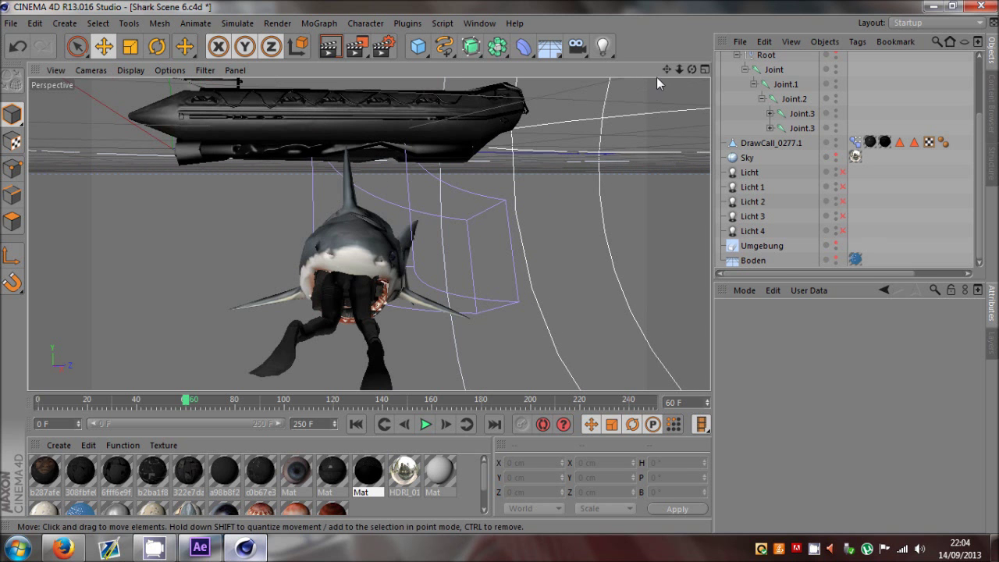
left_click_drag(504, 265, 500, 272, "alt")
scroll(780, 156, "up", 3)
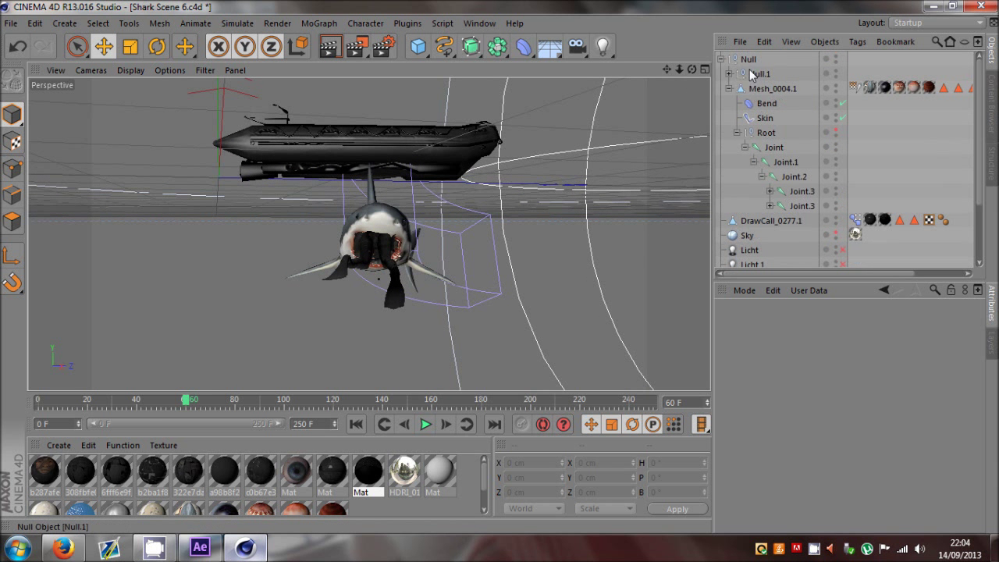
Select the shark's Null, record its starting keyframe at frame 0, and go to frame 180
left_click(748, 58)
left_click_drag(183, 398, 6, 429)
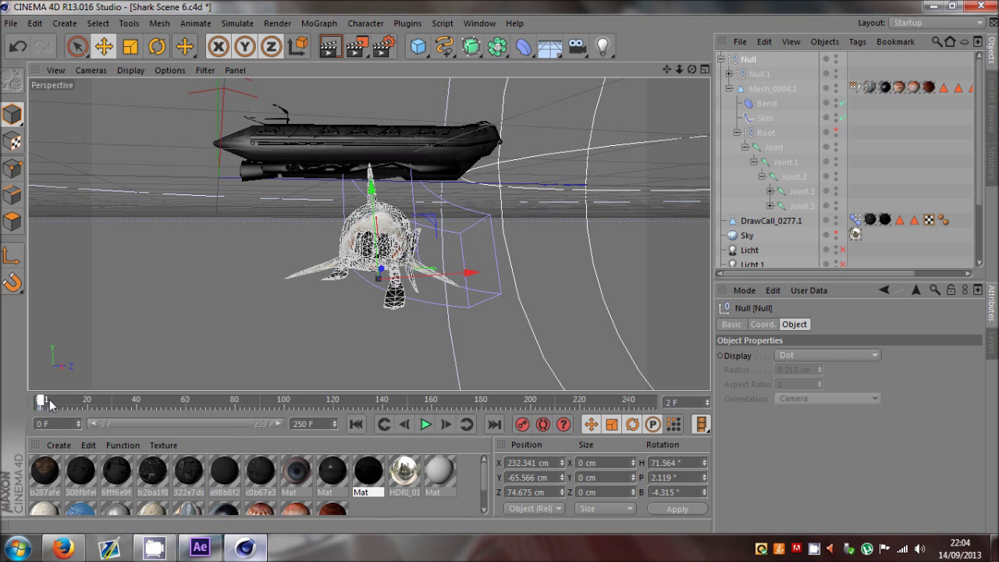
left_click_drag(48, 402, 481, 416)
Add a new camera from the current perspective view facing the shark's open mouth
middle_click(414, 277)
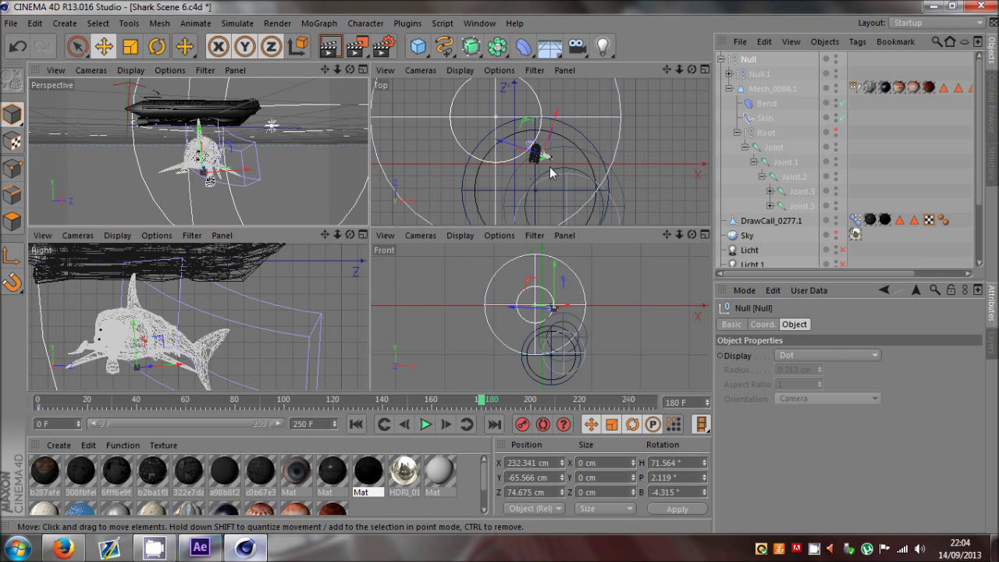
scroll(541, 161, "up", 6)
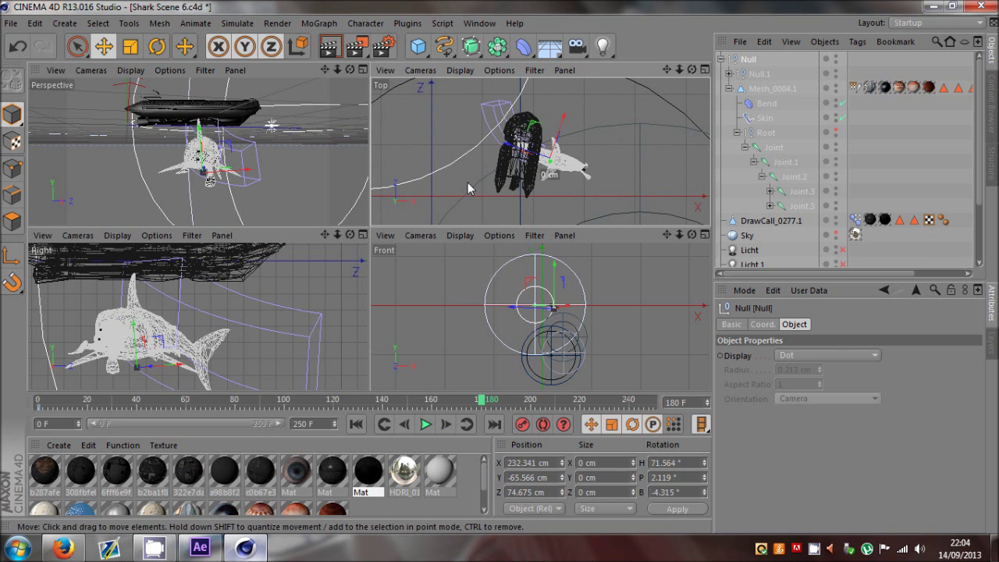
middle_click(341, 158)
left_click(576, 47)
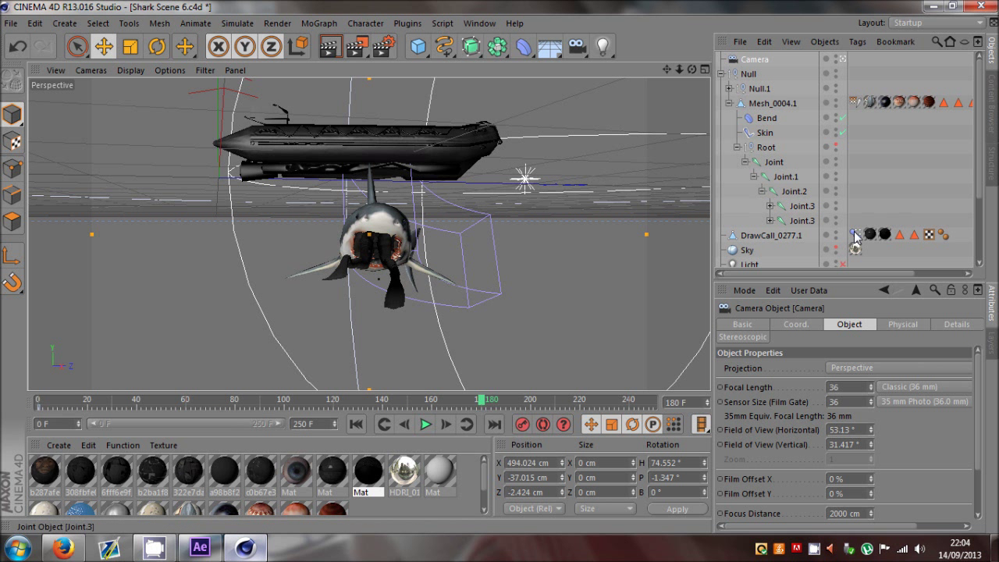
At frame 180, move the shark's Null toward the camera to about X 361, Y -63, Z 35 cm
left_click(748, 74)
middle_click(568, 170)
middle_click(568, 169)
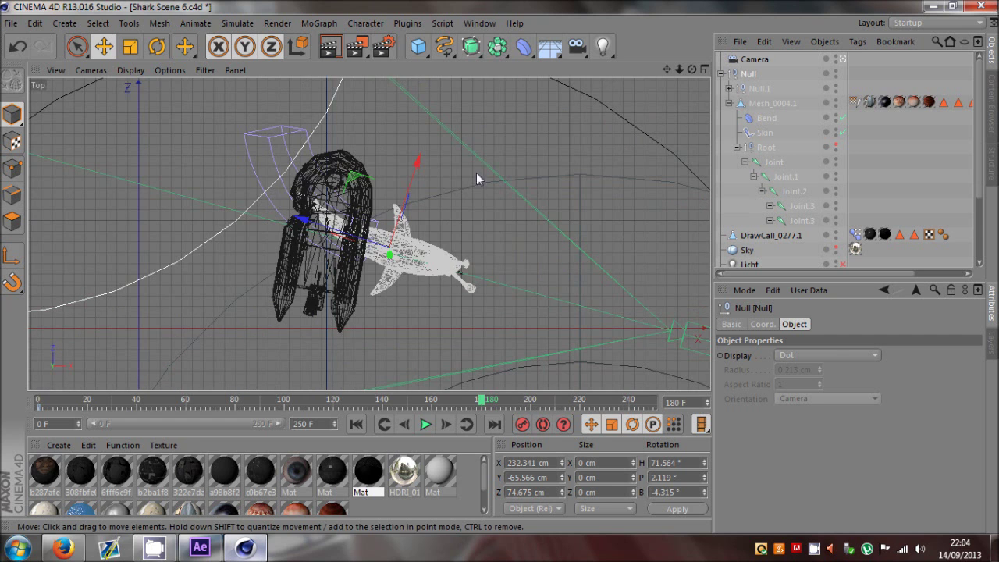
left_click_drag(367, 249, 479, 302)
middle_click(479, 302)
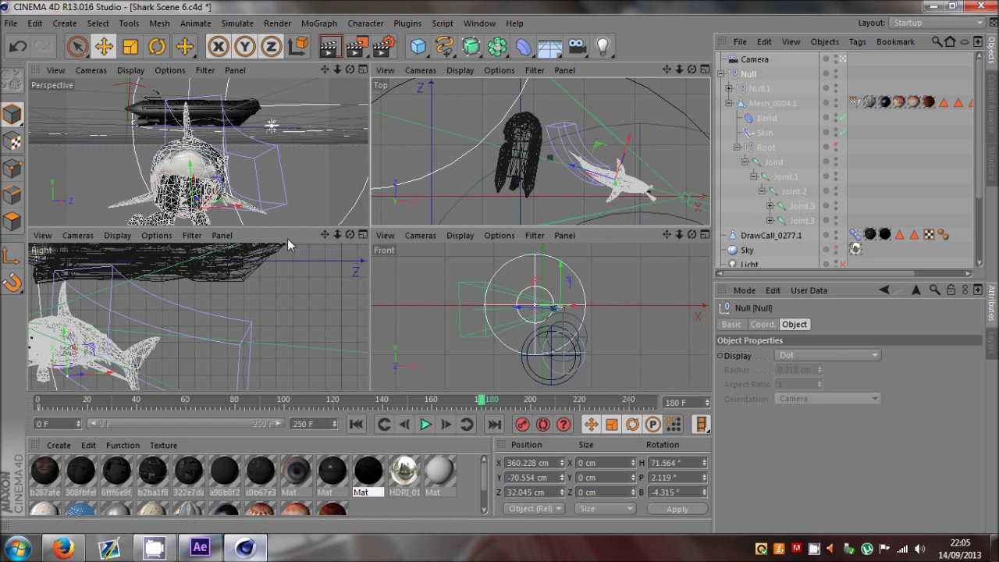
middle_click(202, 183)
left_click_drag(449, 206, 453, 201)
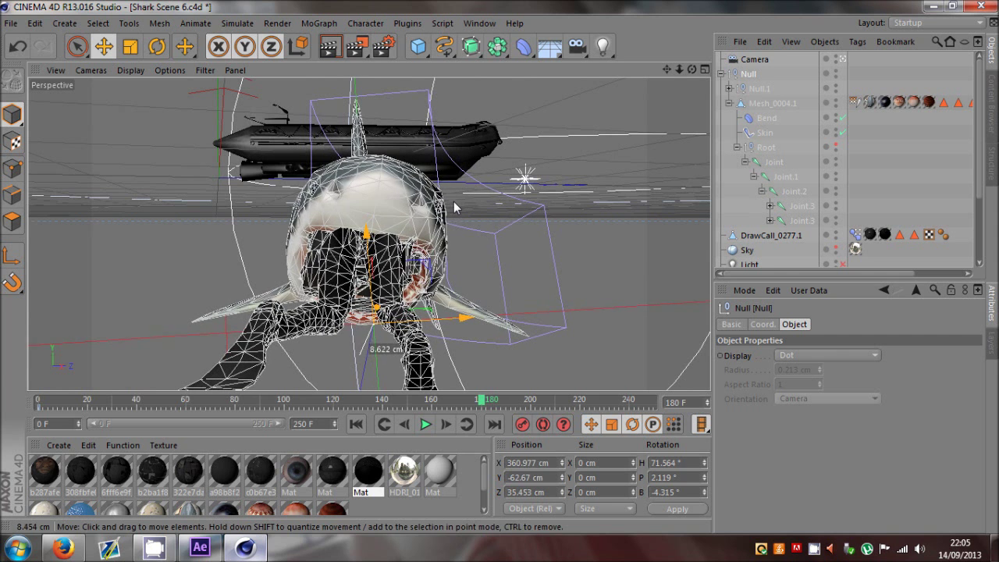
Rotate Null to about H 72.3°, P -0.3°, B -4.7° for the frame 180 keyframe, and turn on autokeying
left_click(157, 46)
left_click_drag(390, 308, 388, 309)
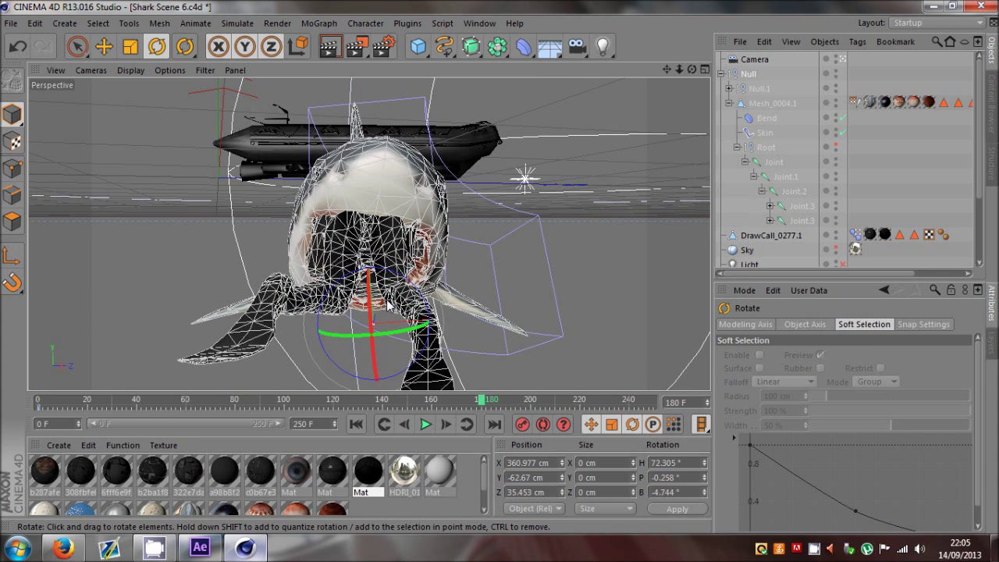
left_click(540, 426)
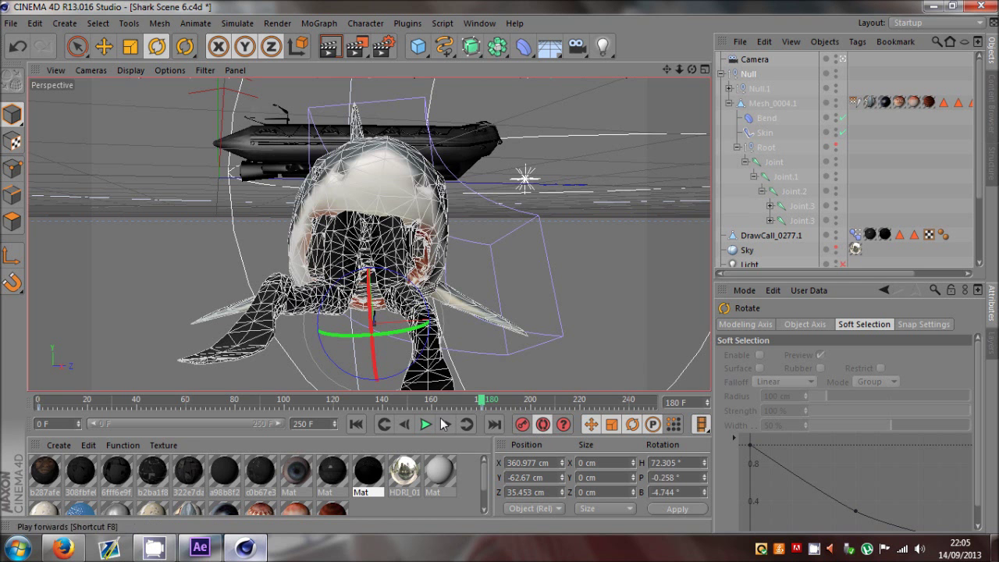
Rotate Null to about H 74°, P 3.4°, B -3.1° at frame 65 and H 67.3°, P 3.8°, B -6.6° at frame 142
left_click_drag(455, 404, 200, 411)
left_click_drag(399, 276, 409, 284)
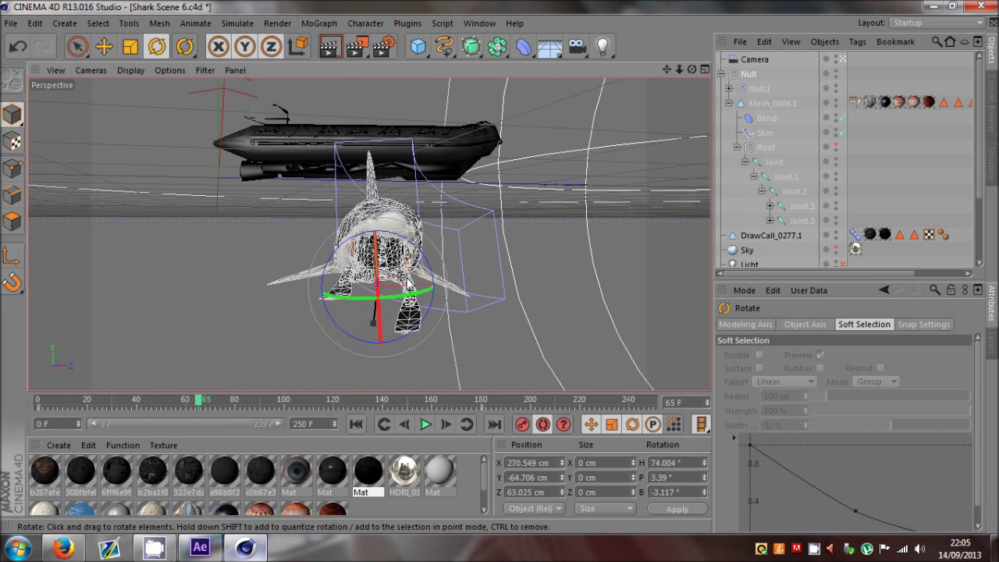
left_click_drag(201, 401, 387, 401)
left_click_drag(396, 287, 394, 284)
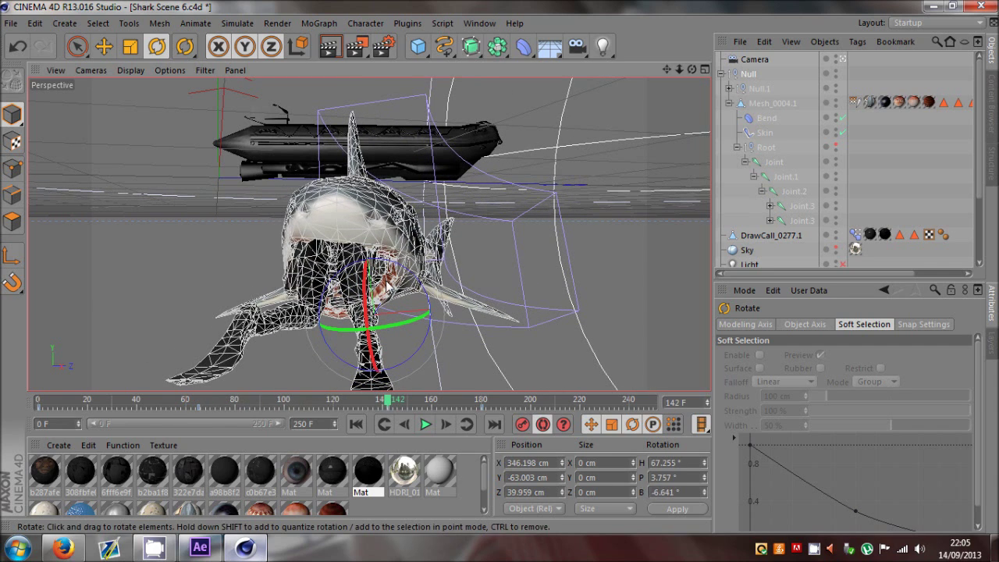
Return to frame 0 and set the strength of the shark's Bend deformer to 0°
left_click_drag(387, 406, 42, 424)
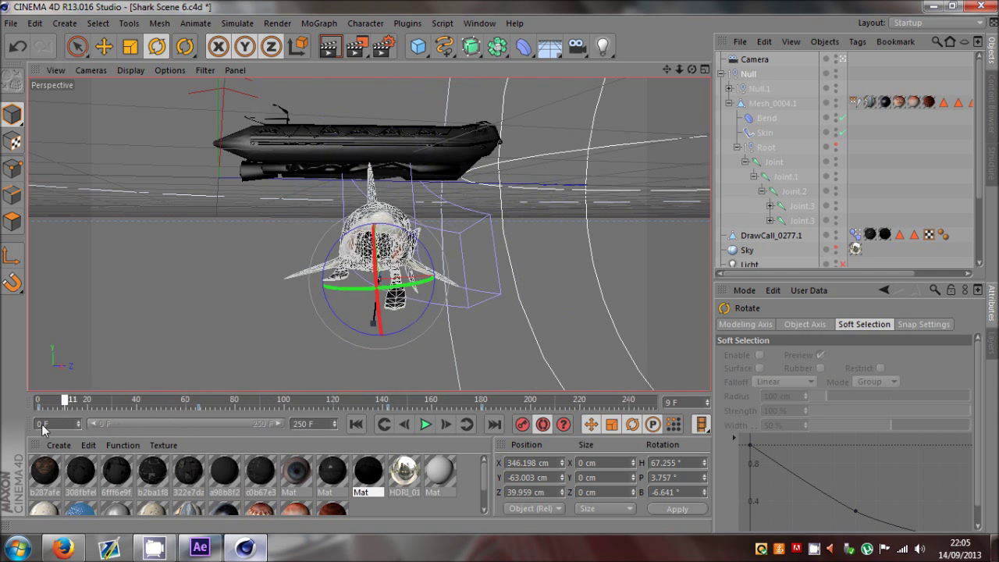
left_click(763, 121)
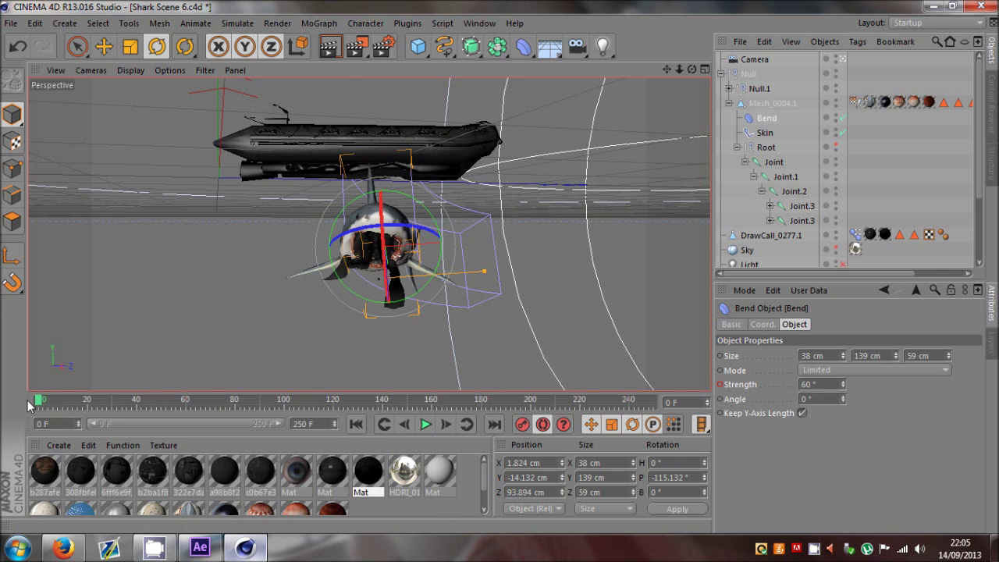
left_click_drag(828, 384, 724, 377)
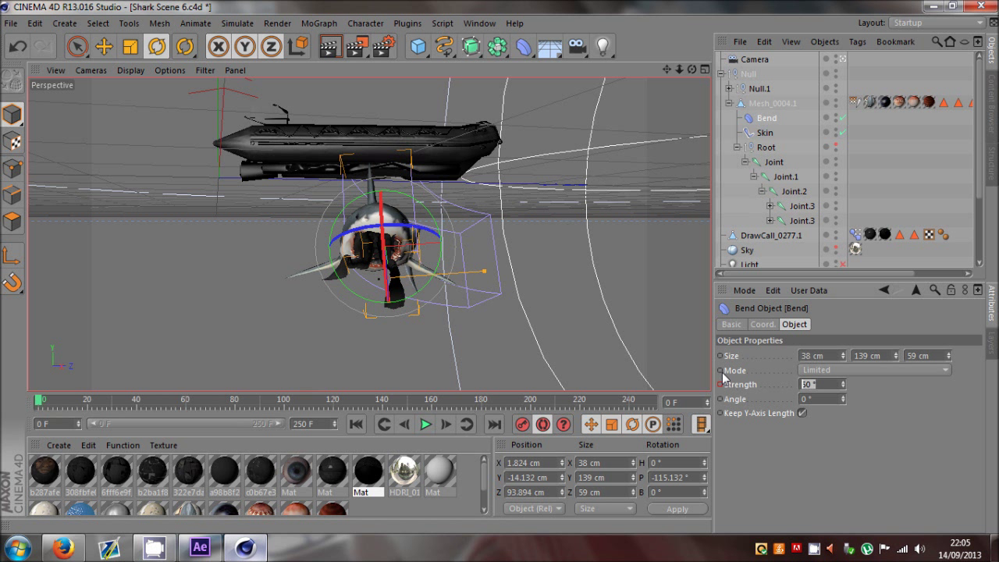
type("0")
key("Return")
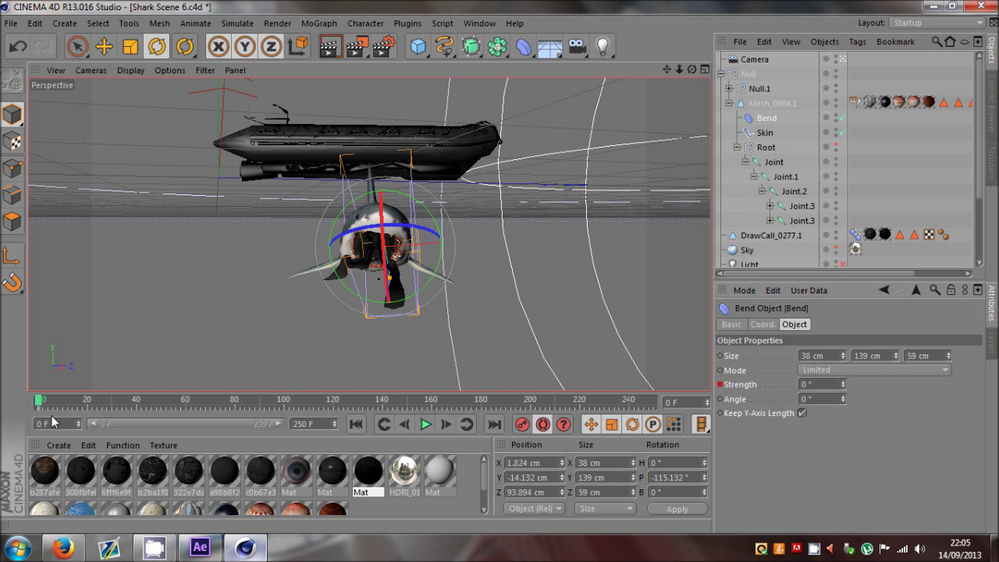
Keyframe the shark's Bend deformer strength at 70° on frame 30 and -70° on frame 60
left_click_drag(42, 412, 111, 413)
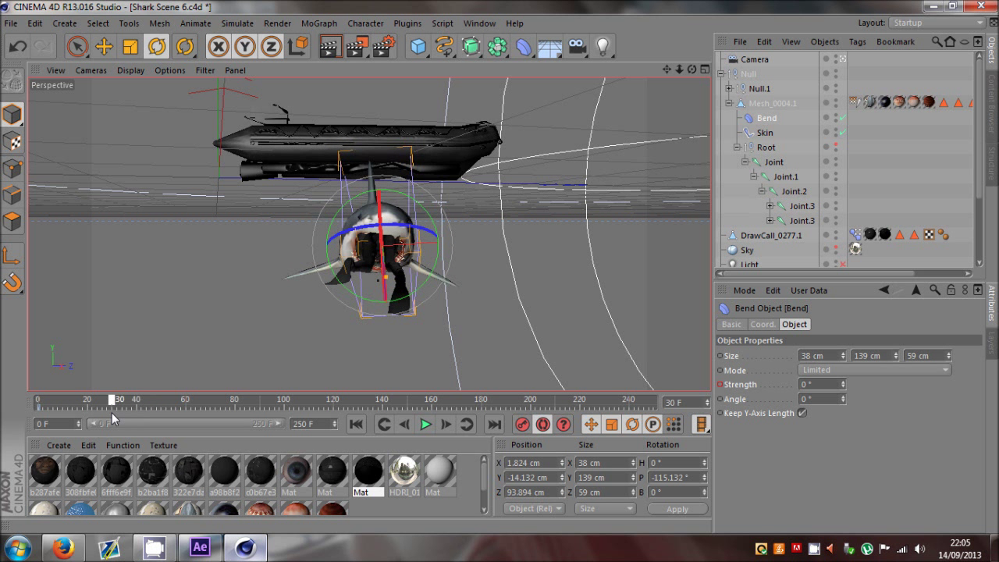
left_click(818, 384)
type("70")
key("Return")
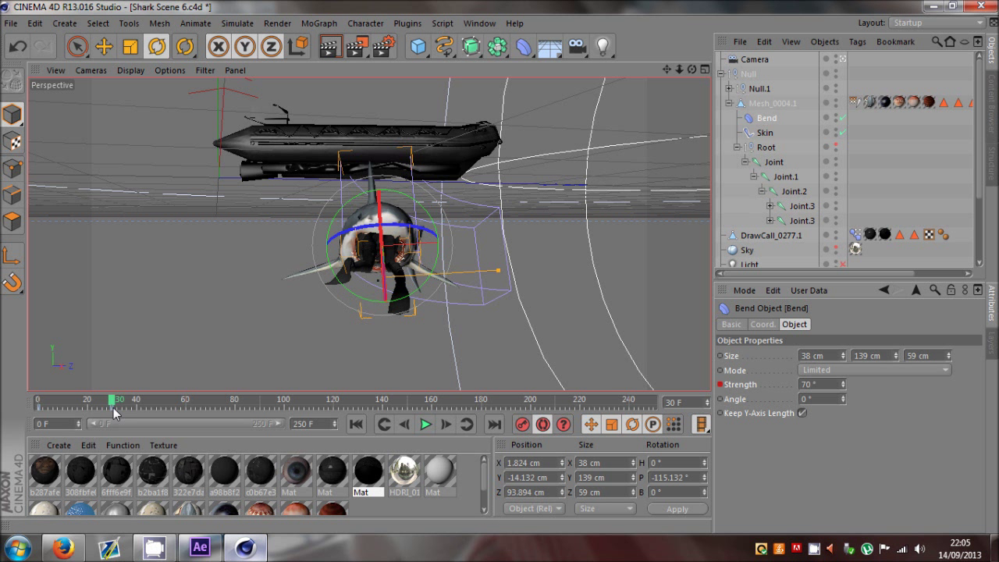
left_click_drag(114, 413, 184, 401)
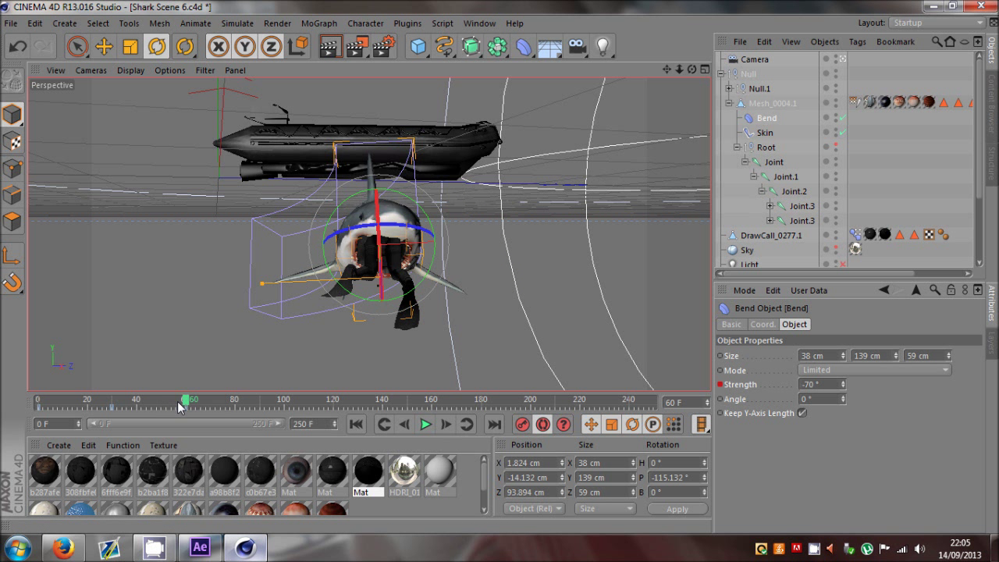
left_click_drag(179, 404, 290, 405)
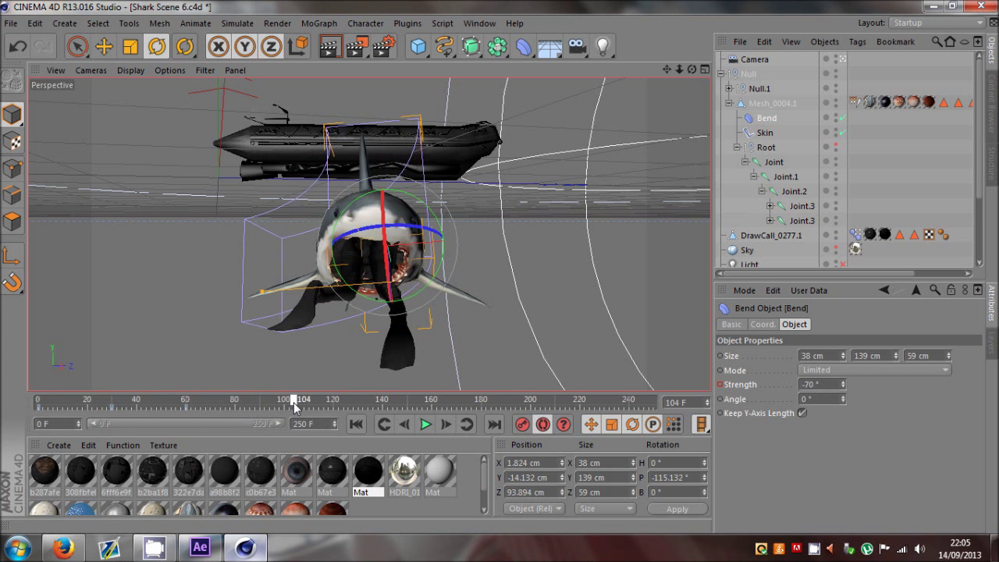
left_click(87, 416)
left_click_drag(248, 407, 260, 407)
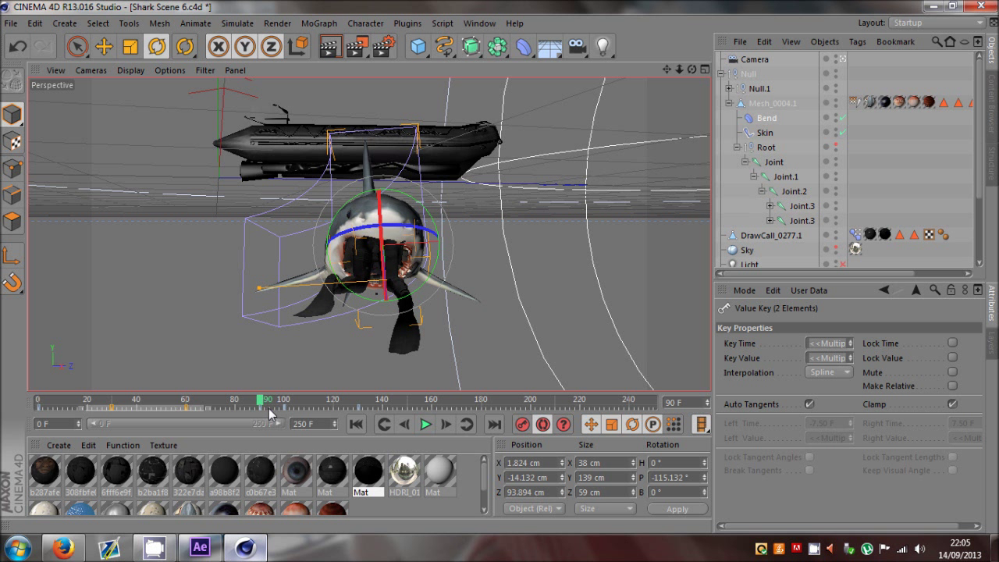
key("ctrl+z")
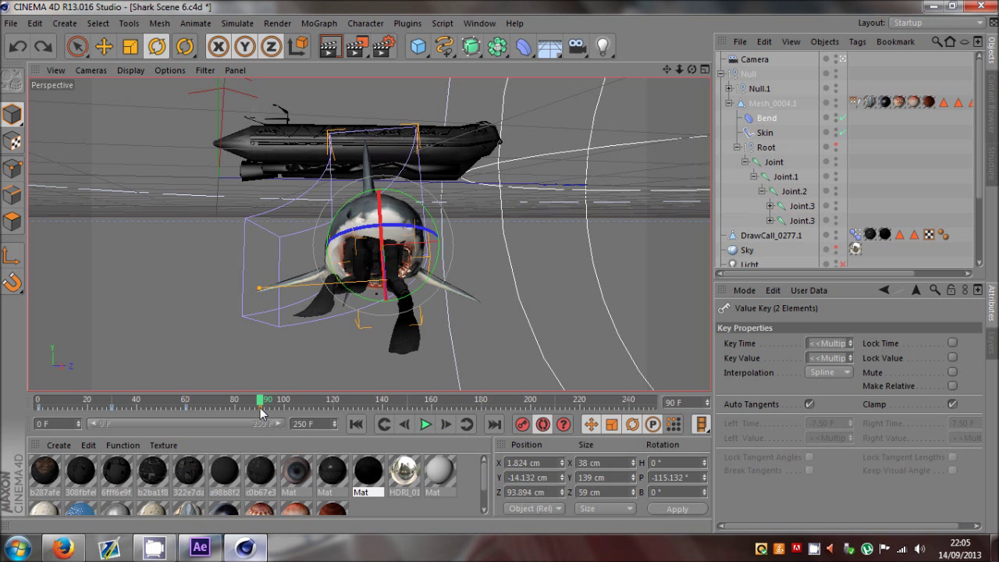
left_click(270, 410)
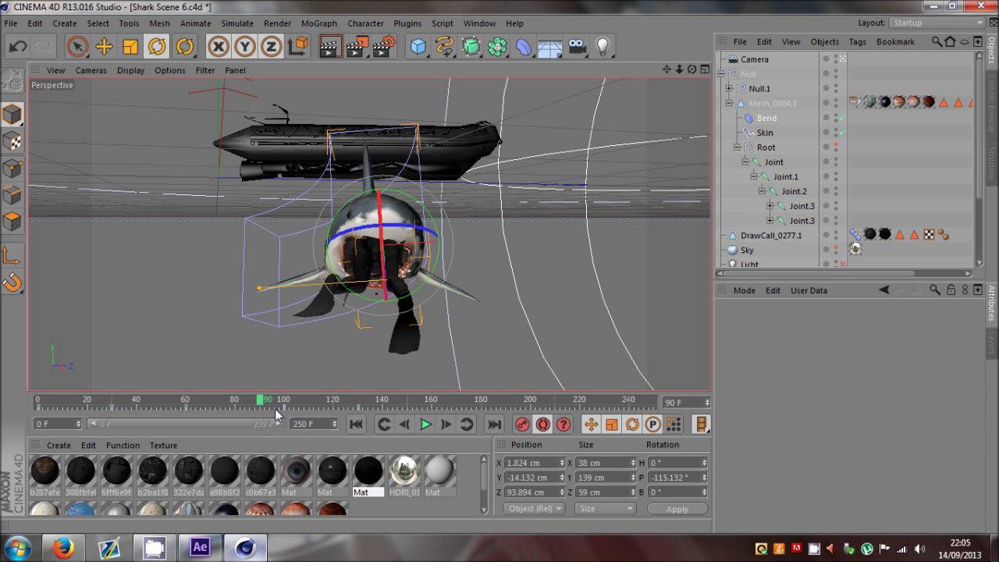
key("ctrl+z")
Copy the Bend strength keyframes from frames 30 and 60 repeatedly along the timeline, at 30-frame intervals from frame 90 onward
left_click(111, 410)
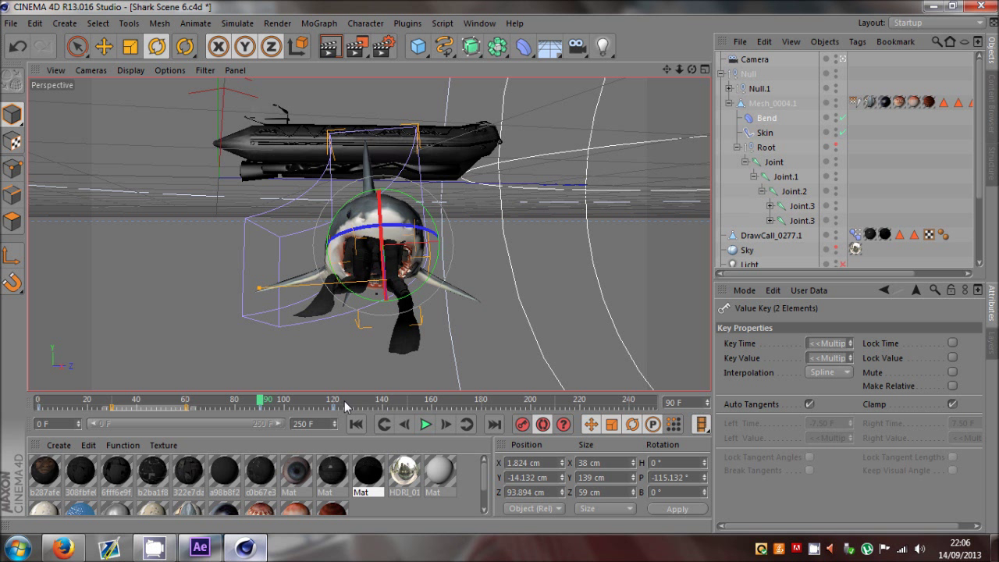
left_click(407, 398)
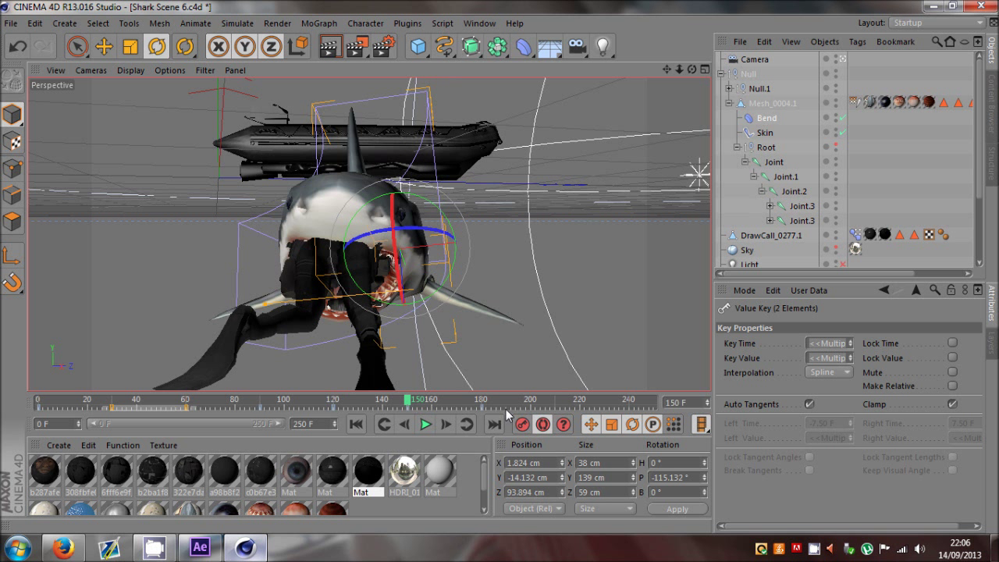
left_click(555, 400)
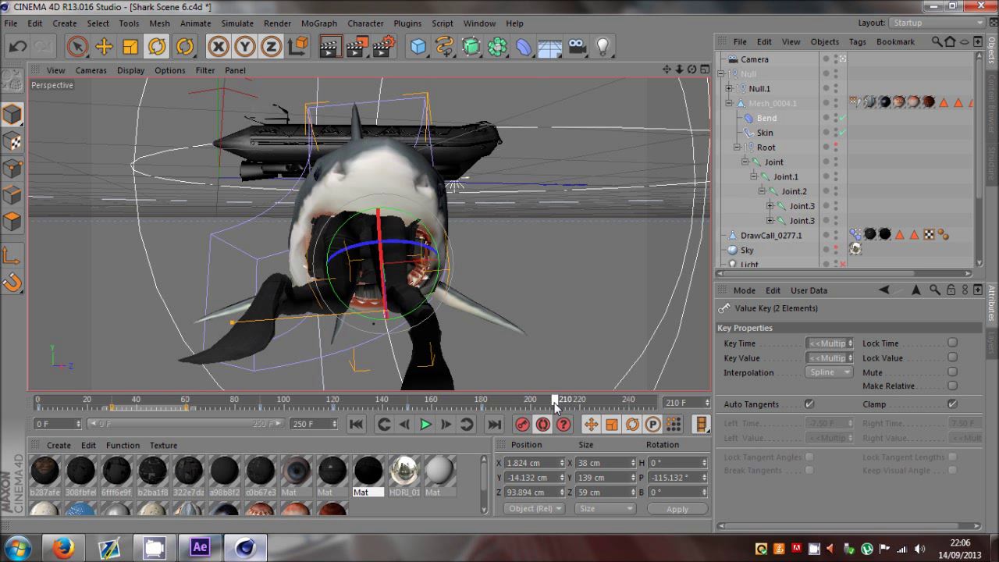
Record a starting keyframe at frame 0 for the shark's Joint.1 and Joint.2 together
left_click(909, 209)
left_click_drag(117, 402, 143, 448)
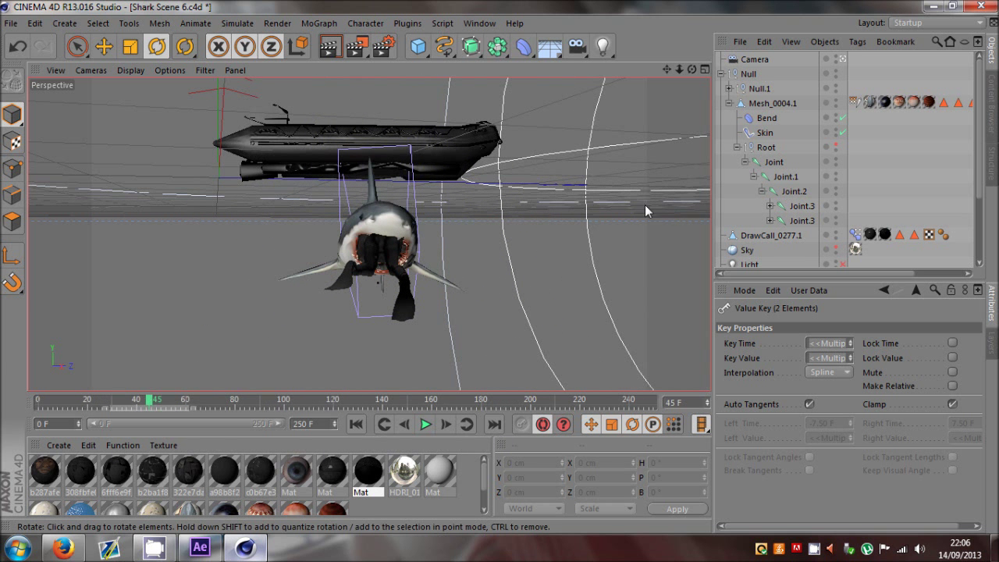
left_click(760, 178)
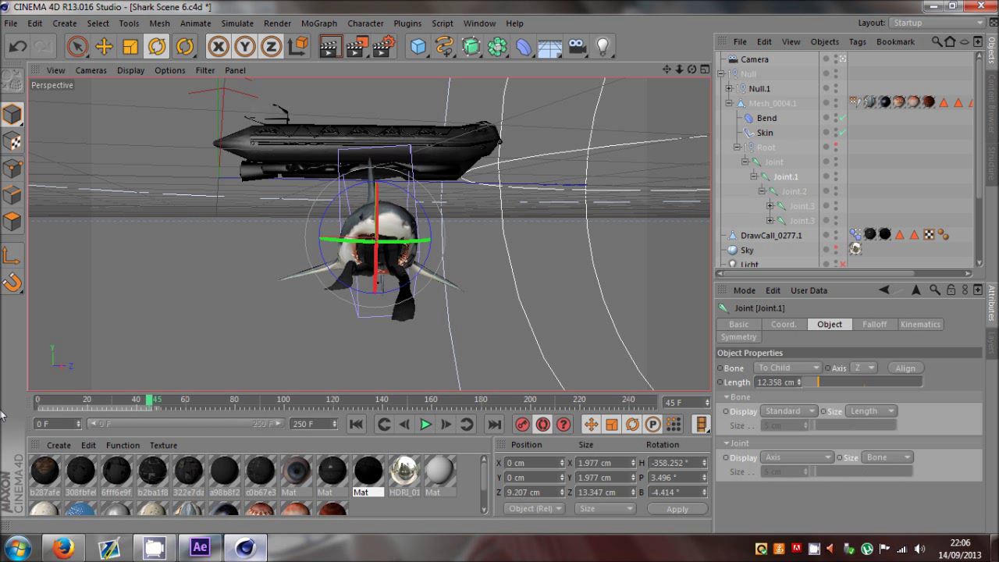
left_click_drag(142, 405, 2, 411)
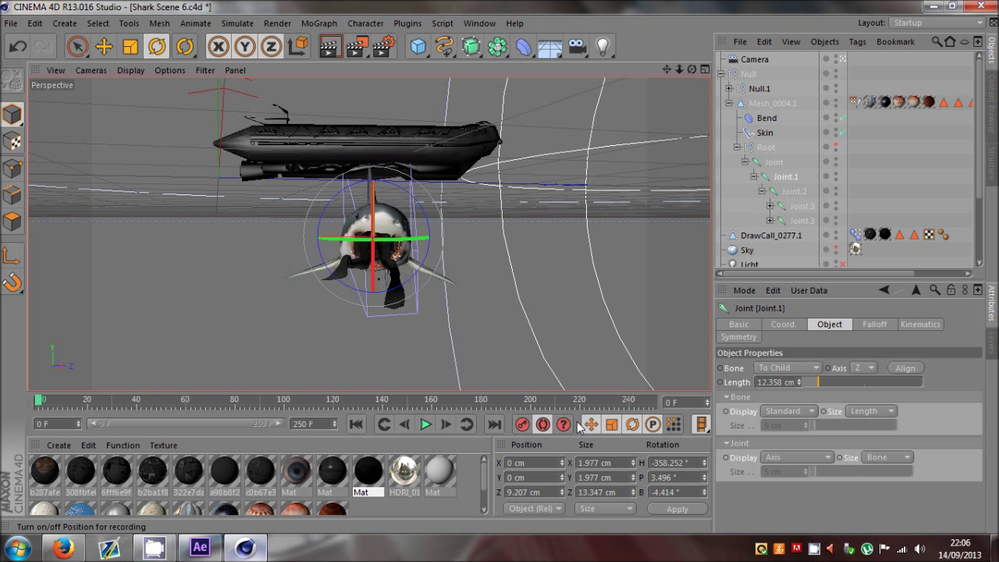
left_click(792, 191, "ctrl")
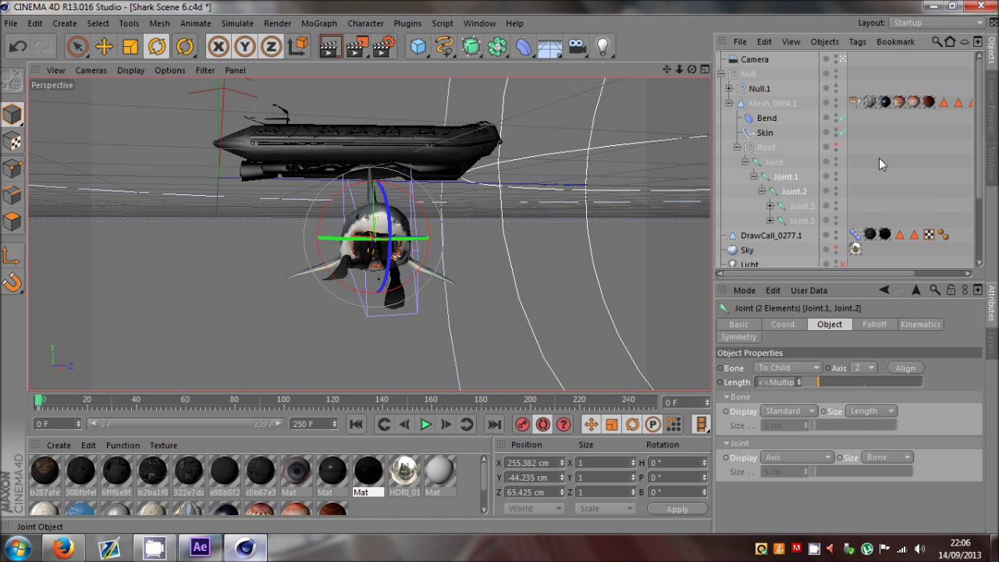
left_click(408, 339)
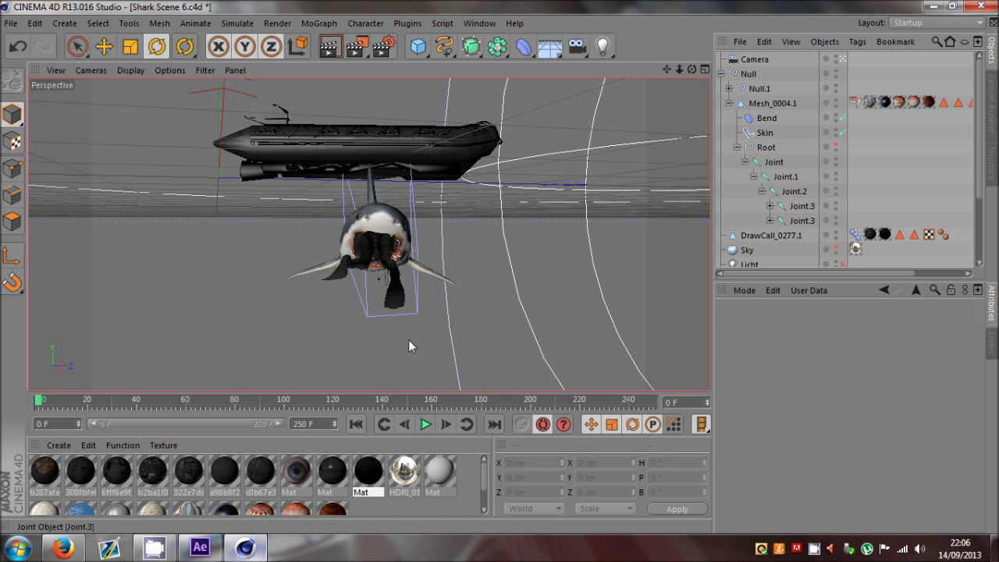
At frame 48, rotate Joint.1 to turn the shark's head and pose Joint.2 at about H 356.1°, P -20.9°, B -7.7°
left_click_drag(43, 406, 160, 404)
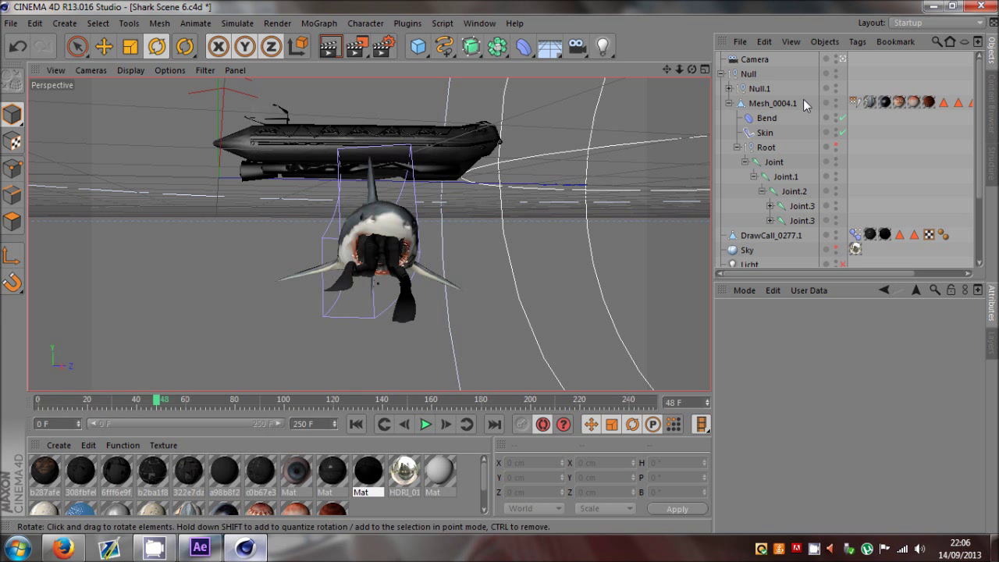
left_click(787, 178)
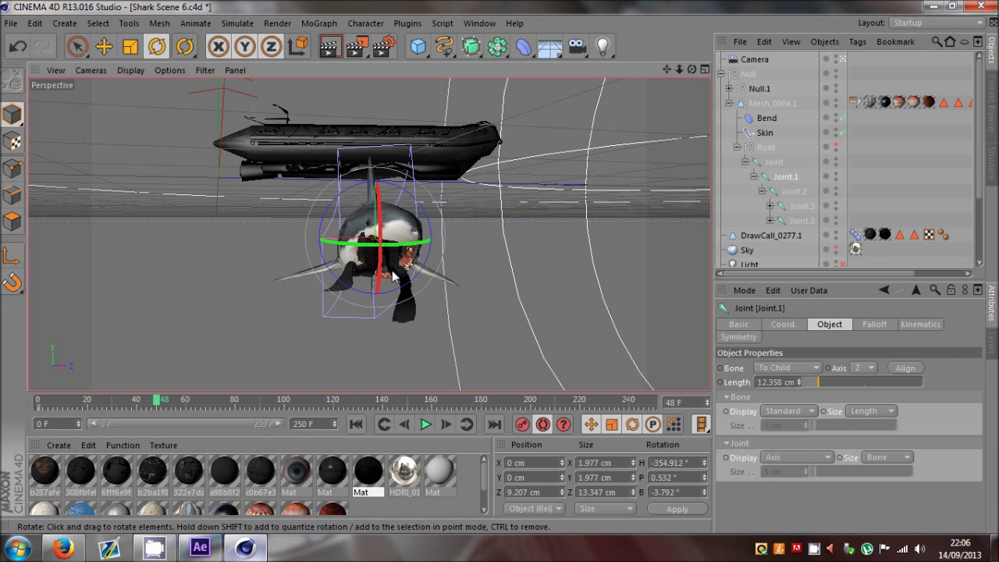
left_click_drag(395, 277, 408, 235)
left_click(794, 192)
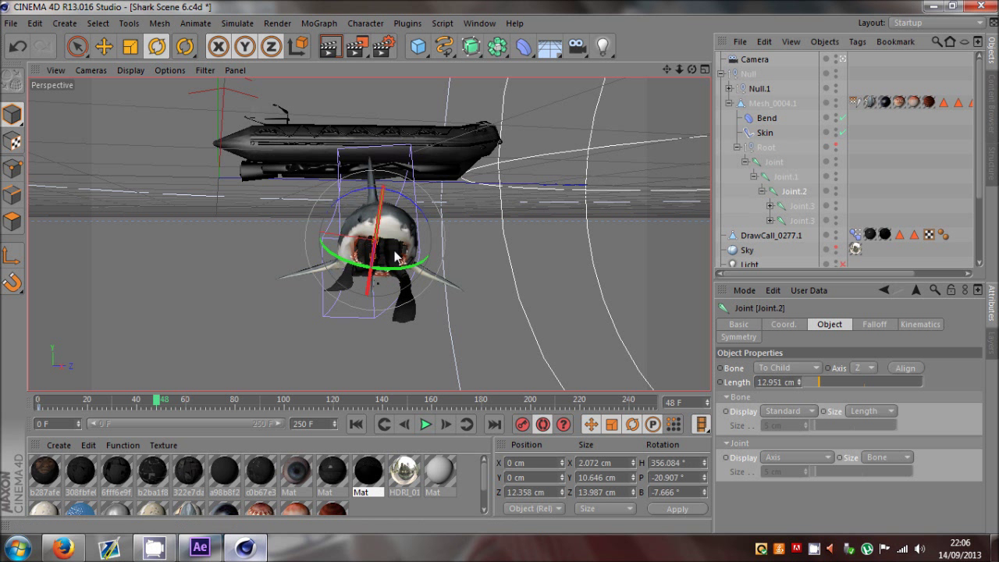
At frame 105, rotate Joint.1 to keyframe a different turn of the shark's head
left_click_drag(156, 401, 296, 400)
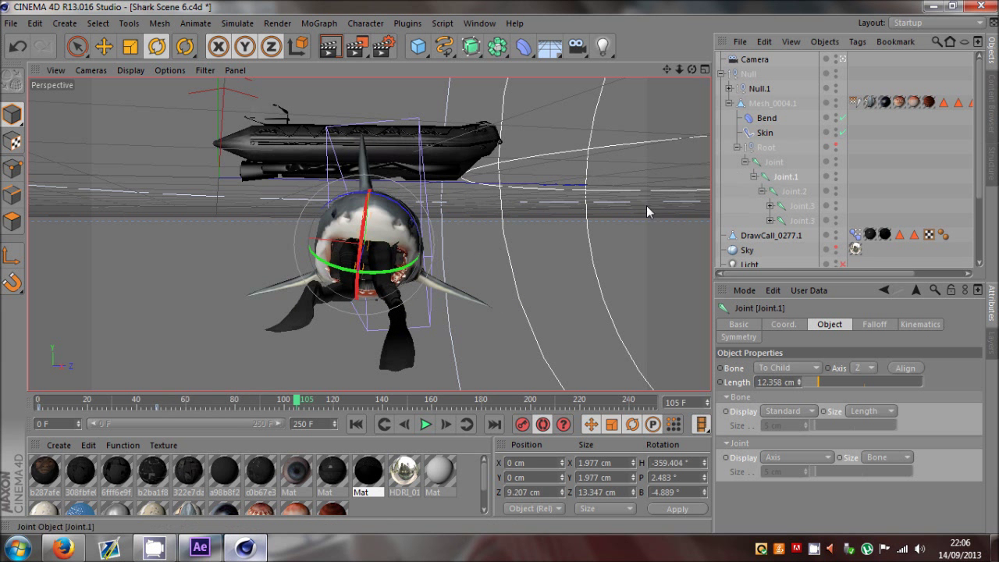
left_click(387, 225)
left_click(382, 228)
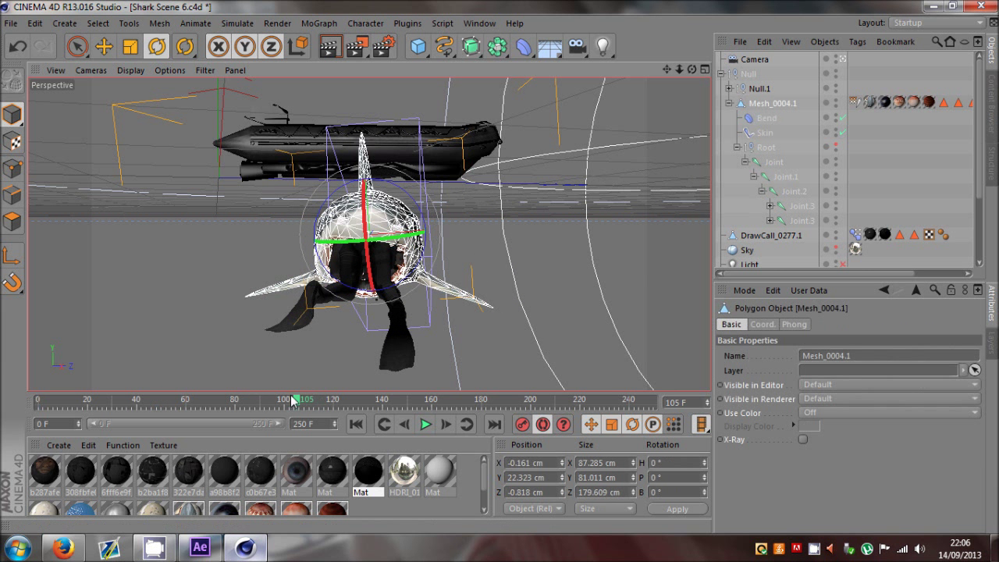
left_click(361, 266)
At frame 167, rotate Joint.1 and pose Joint.2 at about H 358.7°, P -17.7°, B -6.3°
left_click_drag(360, 398, 448, 400)
left_click(380, 247)
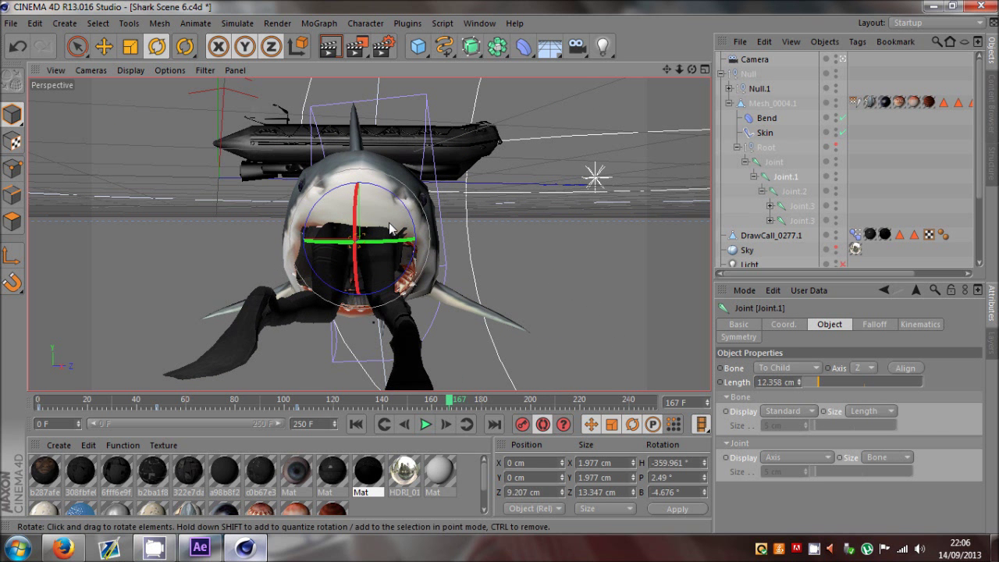
left_click_drag(390, 228, 374, 239)
left_click(376, 244)
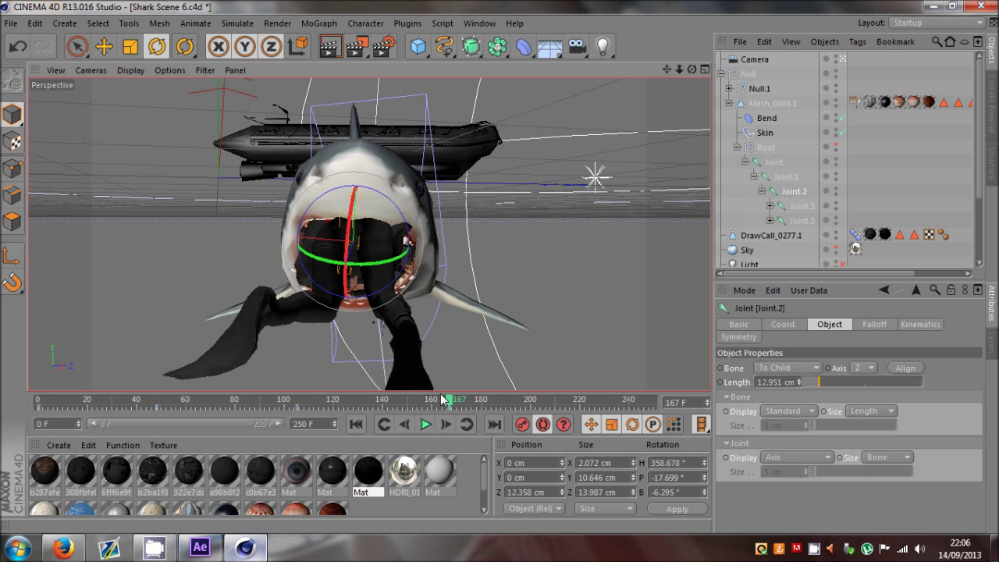
At frame 250, rotate Joint.1 to tilt the shark's head upward for the final keyframe
left_click_drag(449, 405, 654, 401)
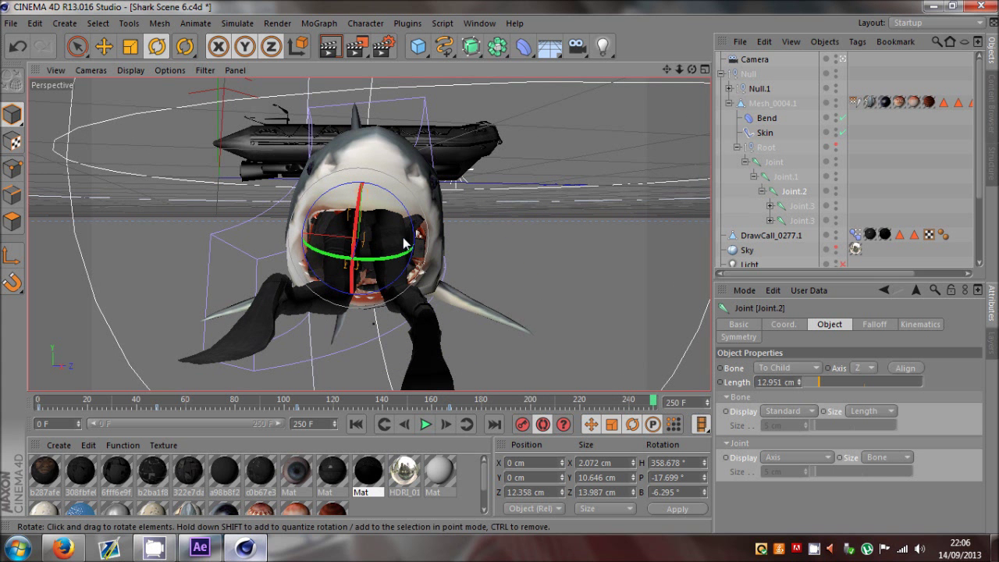
left_click(786, 176)
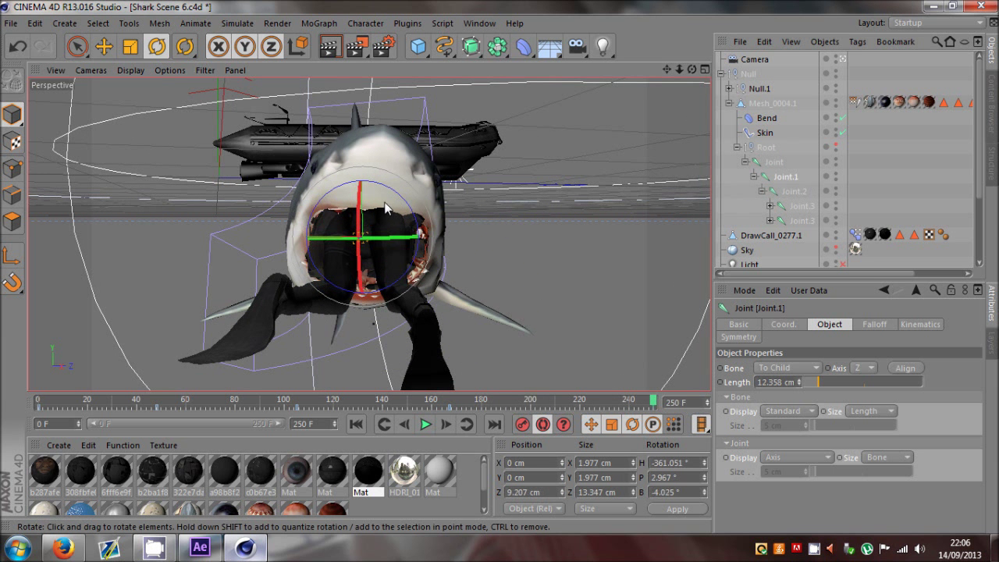
left_click_drag(382, 212, 382, 202)
left_click(693, 278)
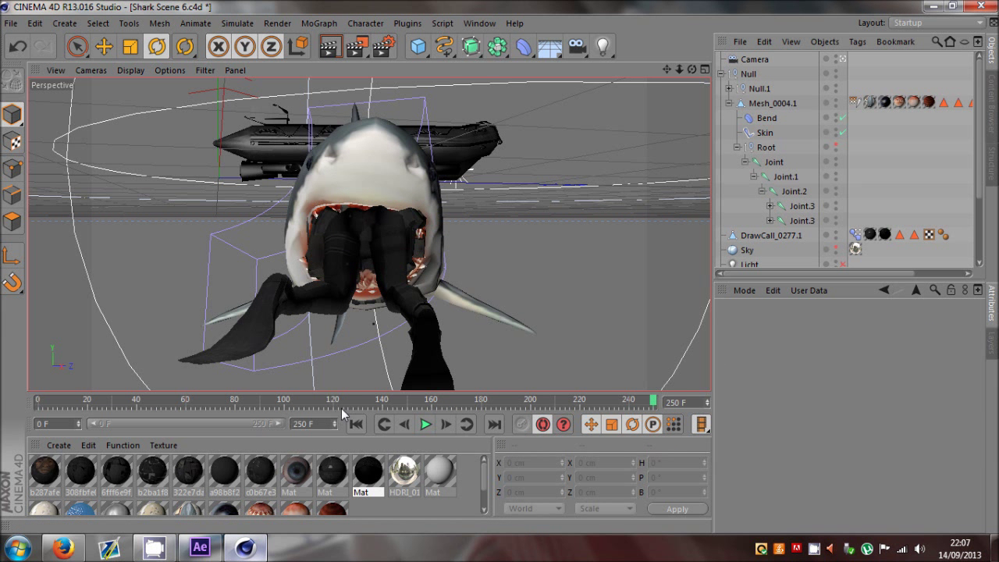
Preview the head motion and record a starting keyframe at frame 0 for both Joint.3 jaw joints
left_click_drag(37, 400, 57, 464)
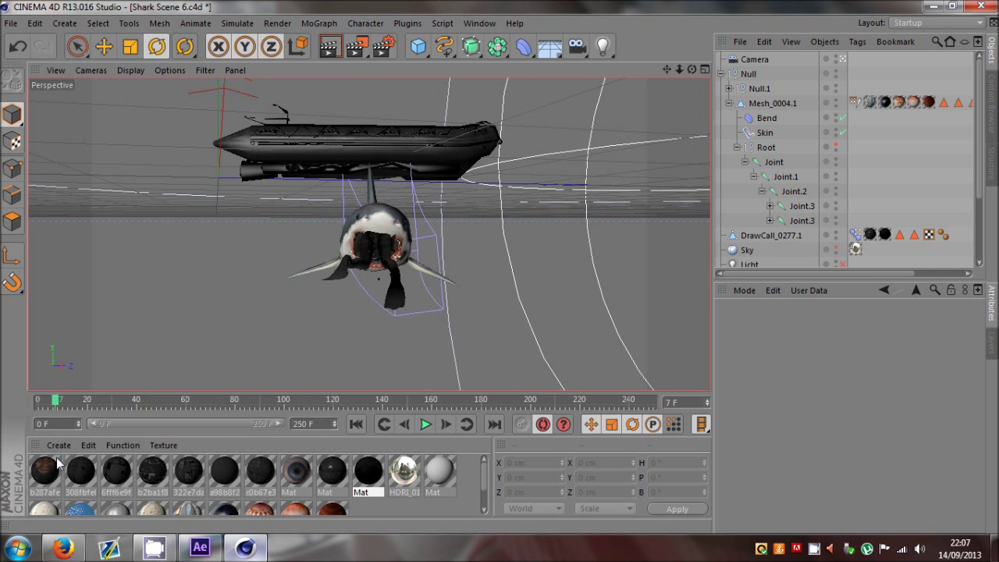
left_click(784, 224)
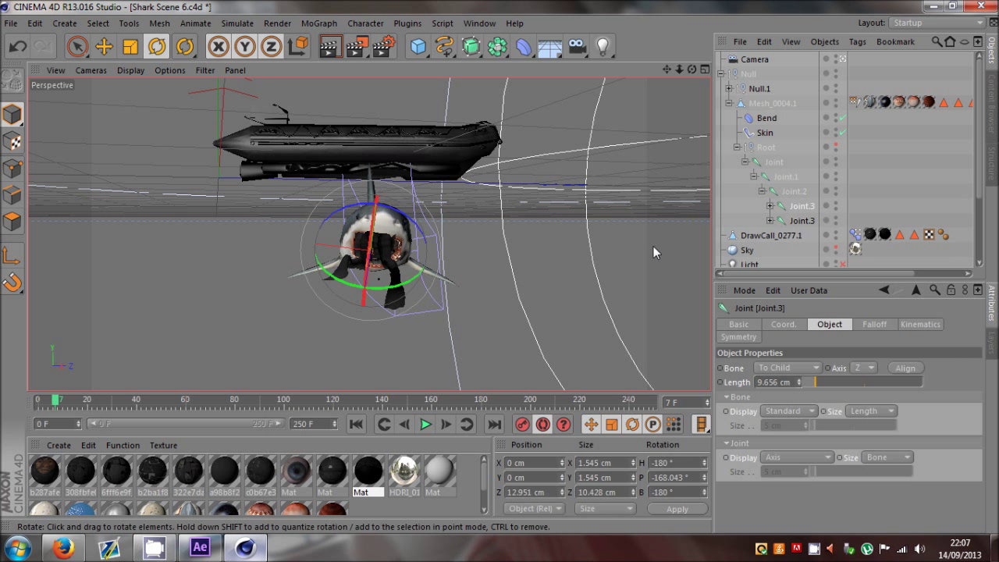
key("shift+f")
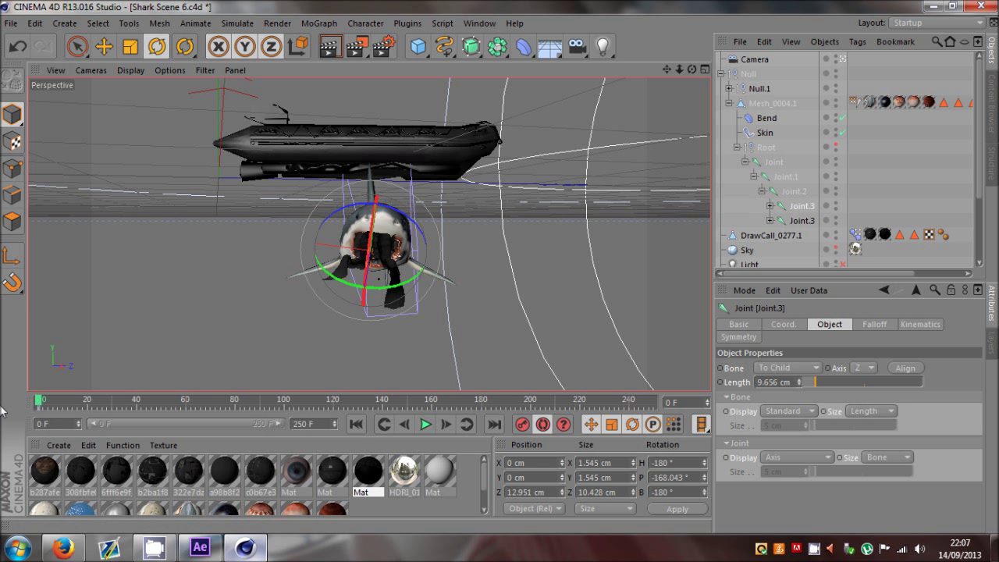
Keyframe both Joint.3 jaw joints at a pitch of about -188.1° on frame 30 and about -179.1° on frame 51
left_click_drag(39, 404, 182, 404)
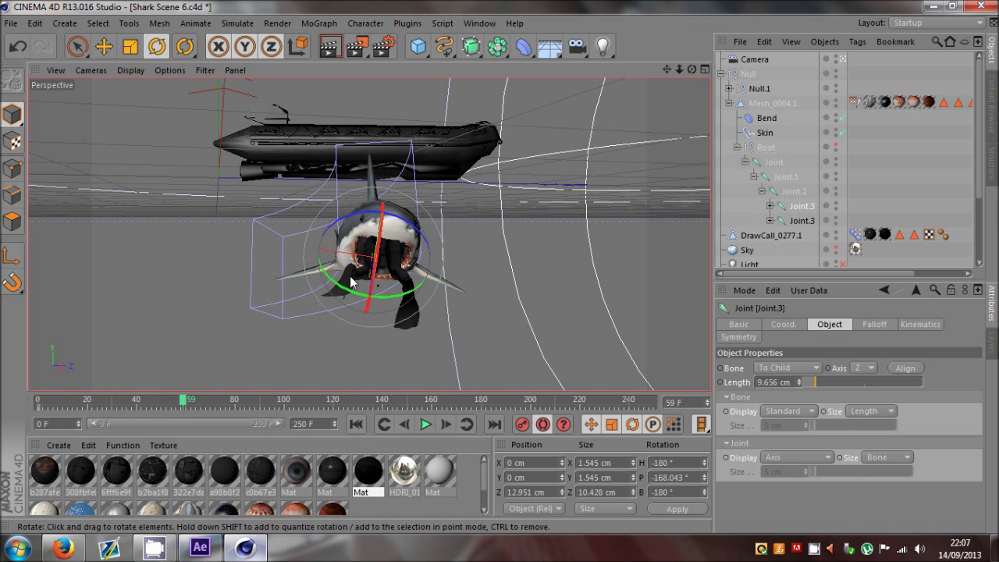
left_click_drag(383, 262, 376, 239)
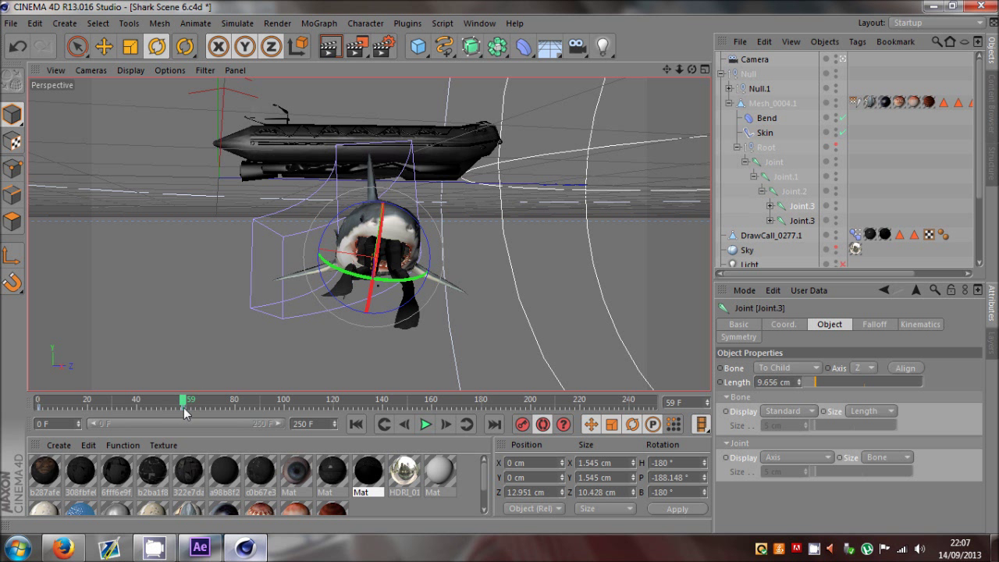
left_click_drag(101, 409, 163, 408)
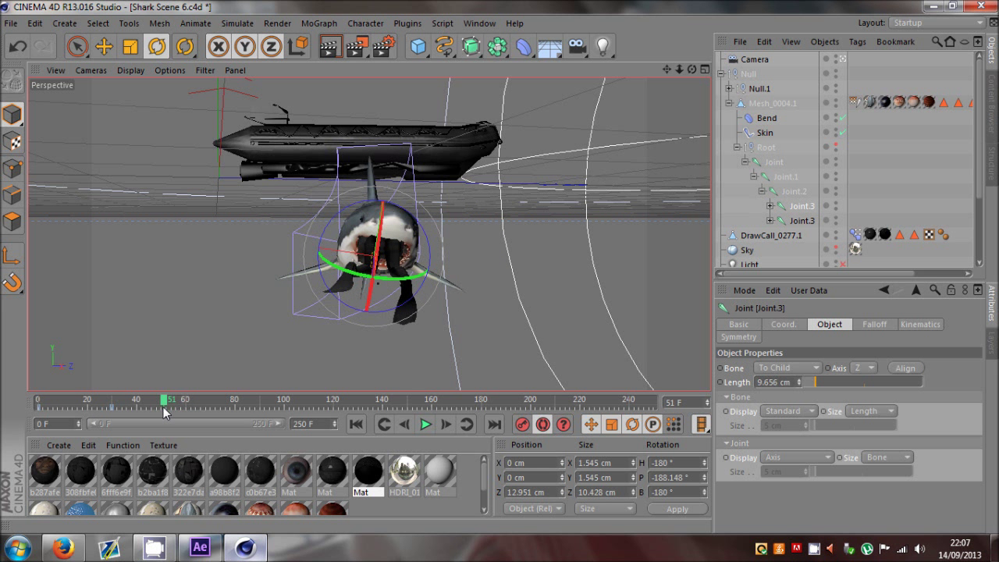
left_click_drag(383, 251, 376, 275)
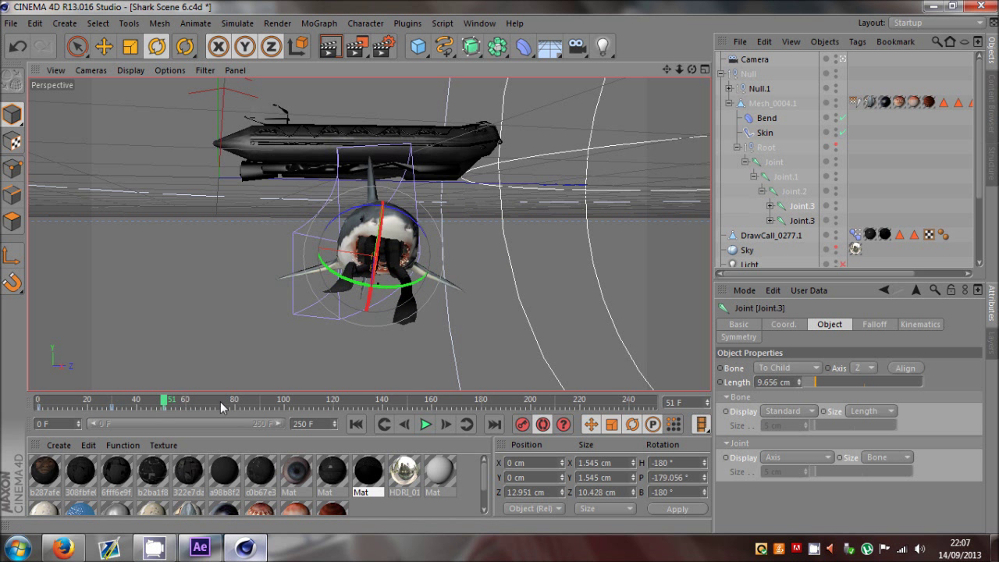
Duplicate the lower jaw Joint.3 bite keyframes from frames 30 and 51 along the timeline, starting repeats at frames 78, 123, 167 and 212
left_click(89, 415)
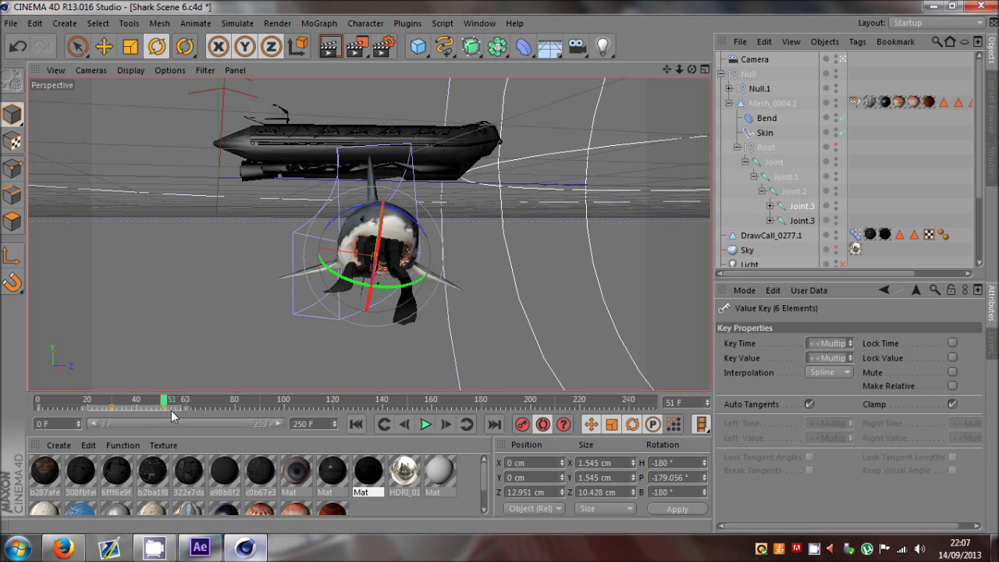
left_click(208, 401)
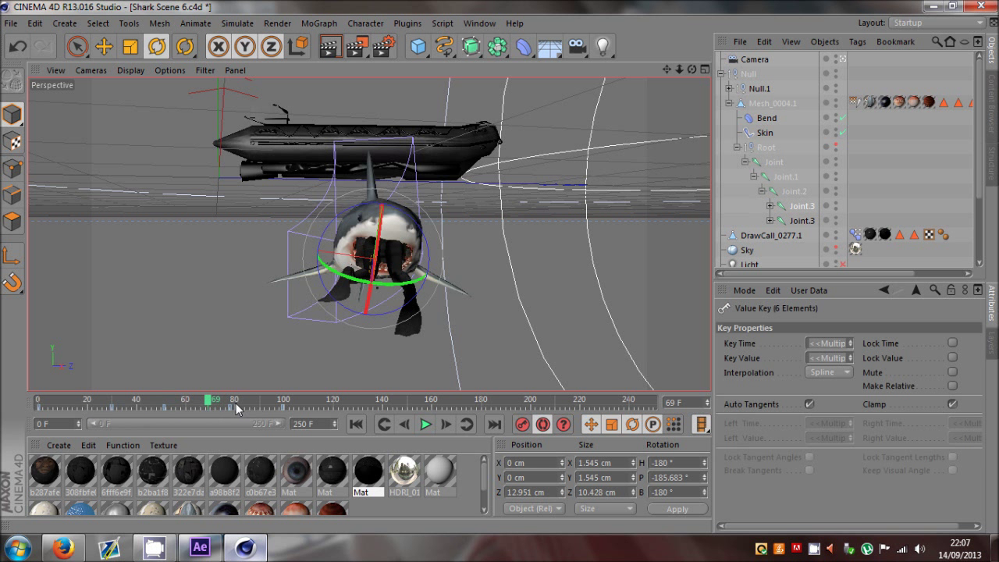
left_click(331, 403)
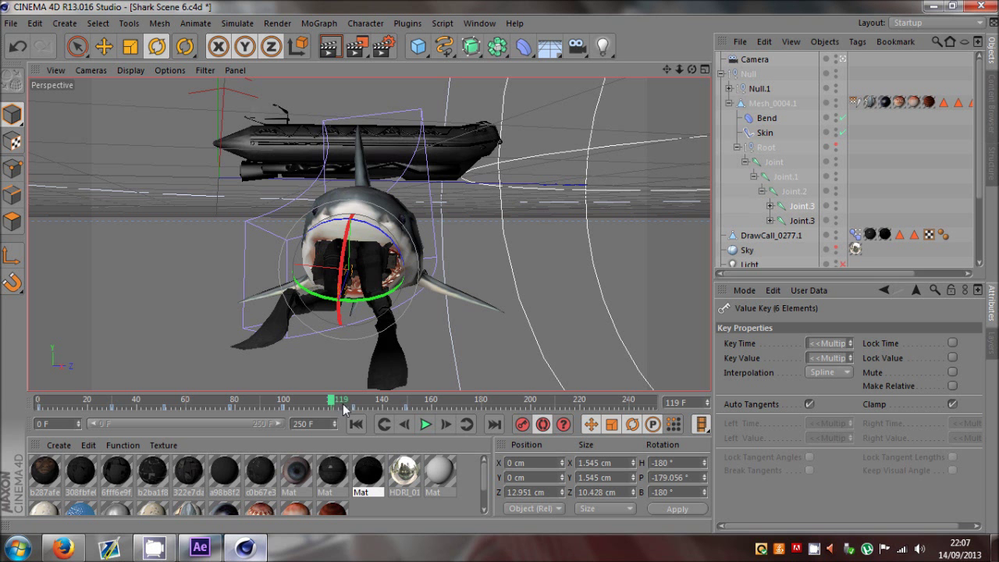
left_click(421, 406)
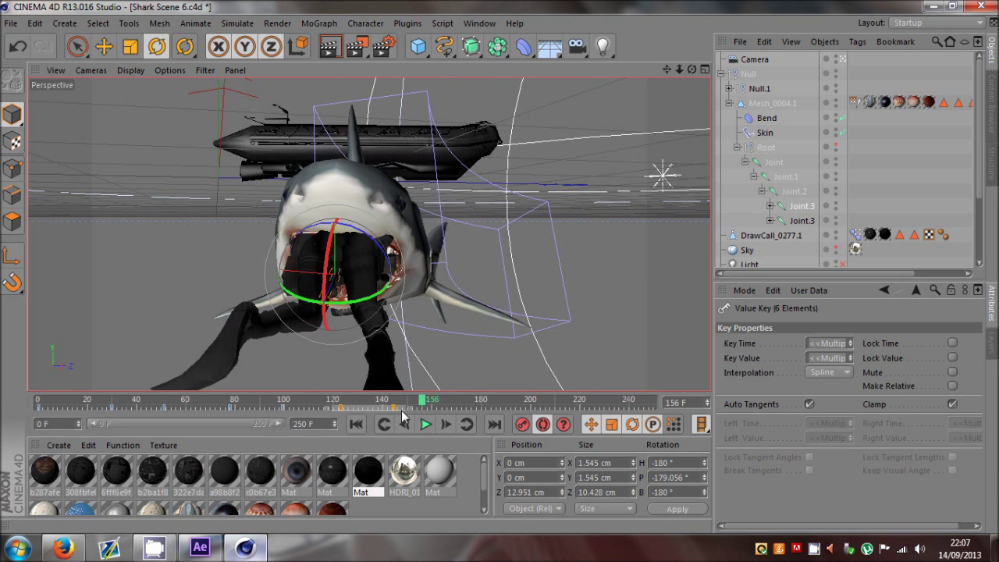
left_click_drag(434, 402, 331, 411)
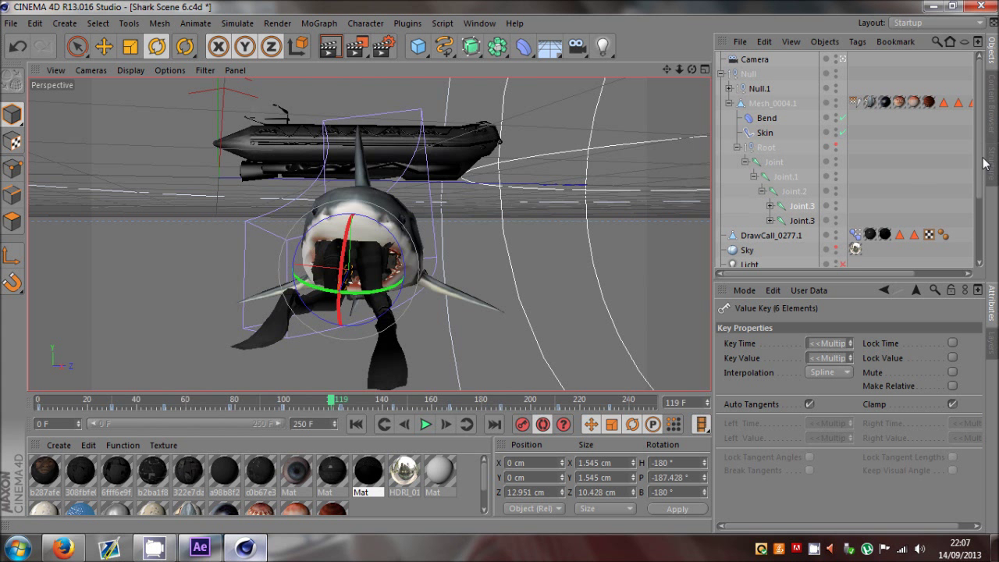
Record a starting keyframe at frame 0 for the second Joint.3, the upper jaw
left_click(801, 219)
left_click_drag(119, 401, 22, 410)
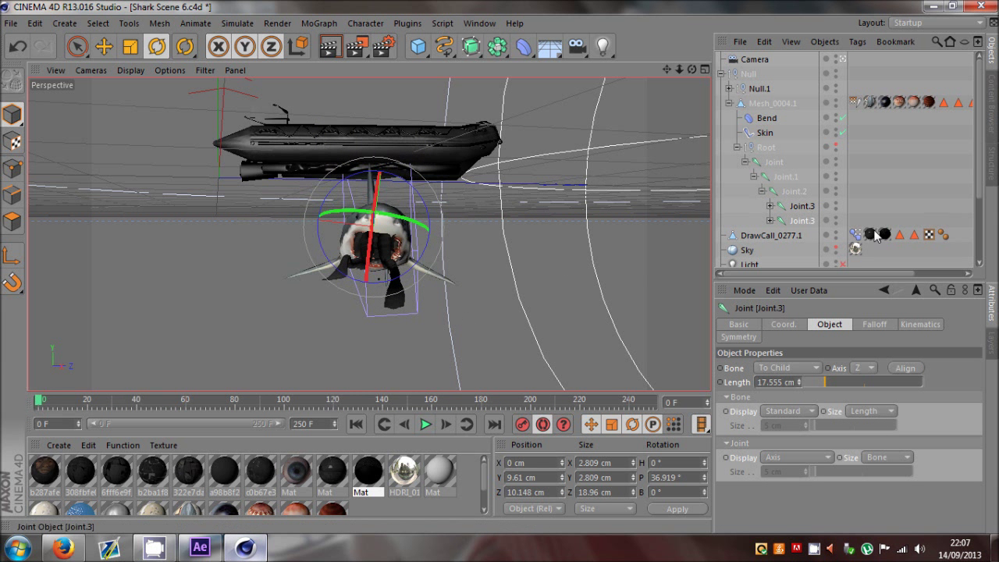
left_click(801, 206)
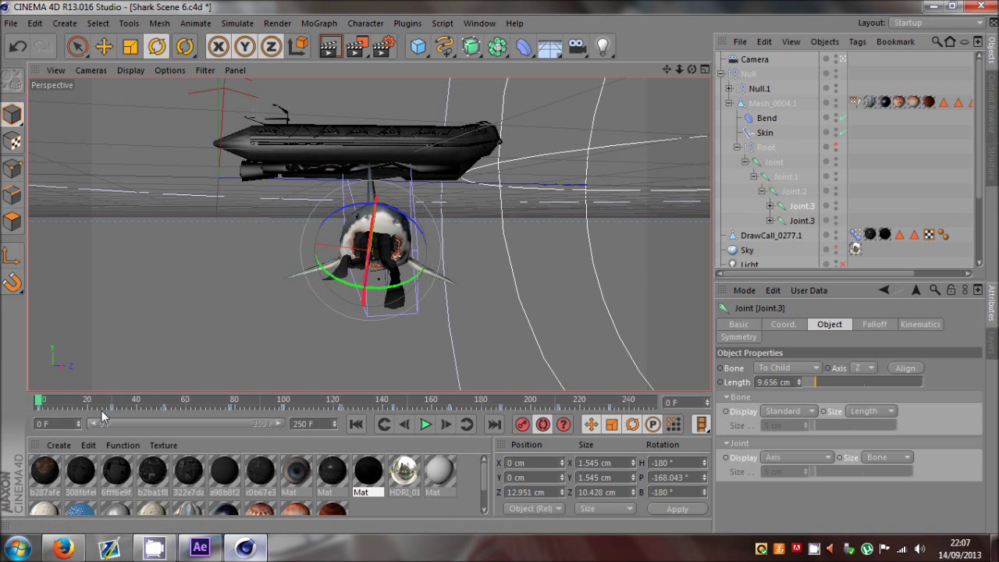
left_click(805, 220)
left_click(518, 423)
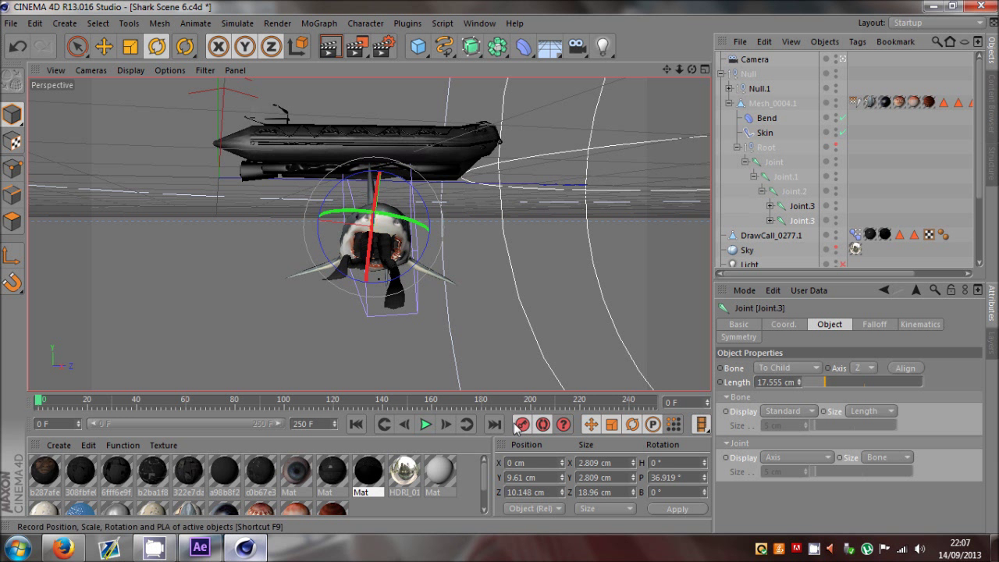
left_click(805, 206)
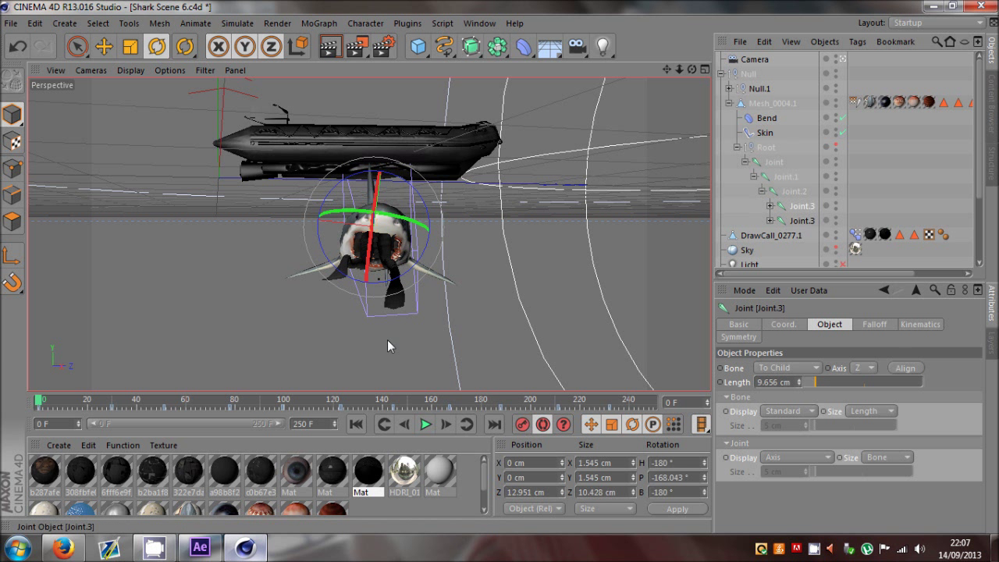
At frame 30, rotate the upper jaw Joint.3 to a pitch of about 33.7° and keyframe it
left_click(113, 403)
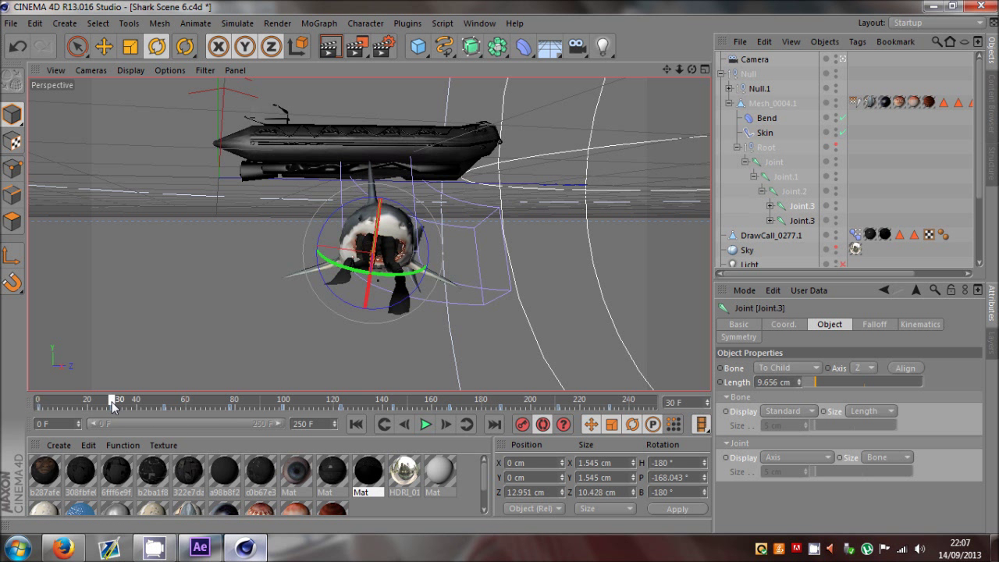
left_click(811, 218)
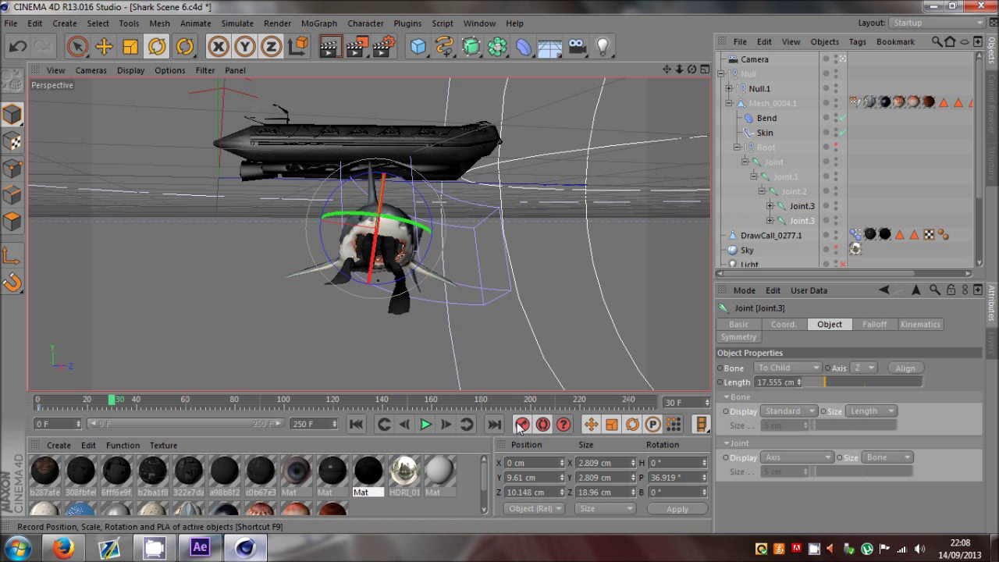
left_click(772, 206)
left_click_drag(137, 404, 112, 403)
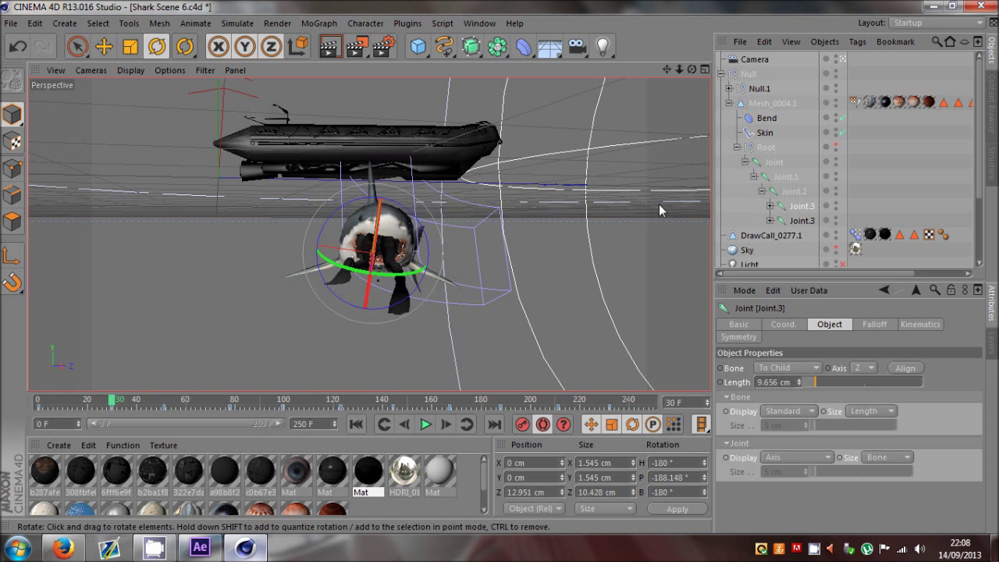
left_click(804, 221)
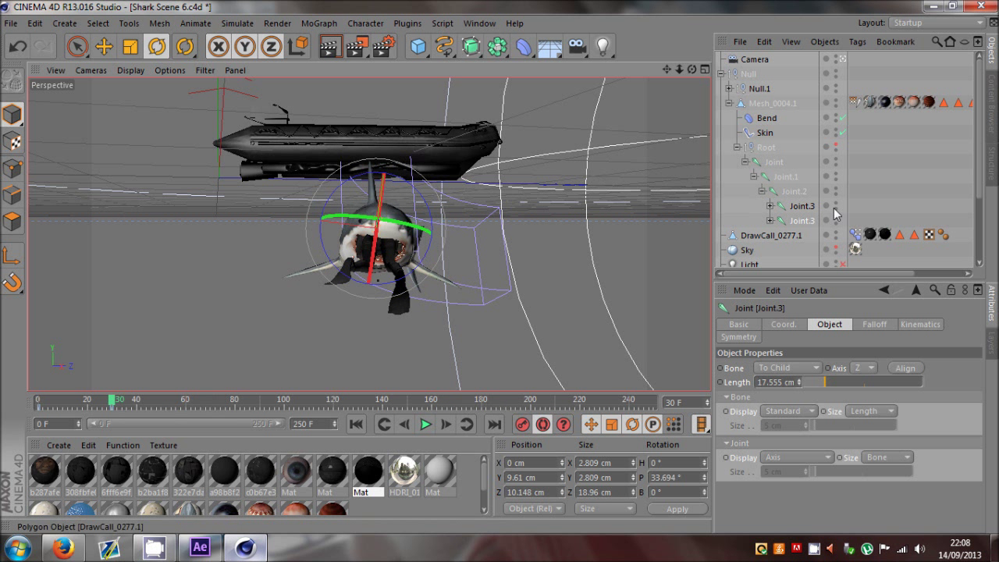
At frame 51, rotate the upper jaw Joint.3 to a pitch of about 38° and keyframe it
left_click(802, 206)
left_click_drag(113, 403, 164, 402)
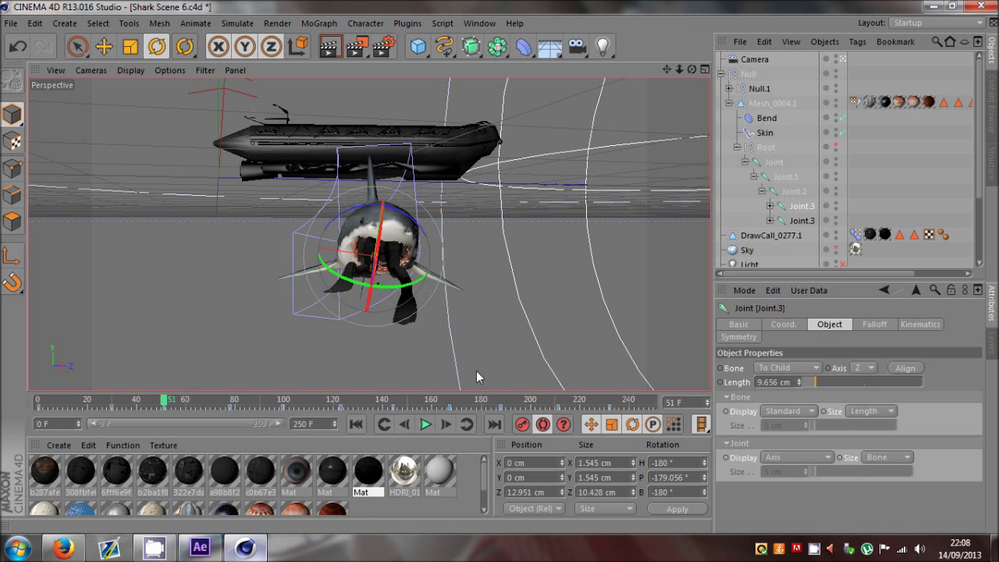
left_click(802, 221)
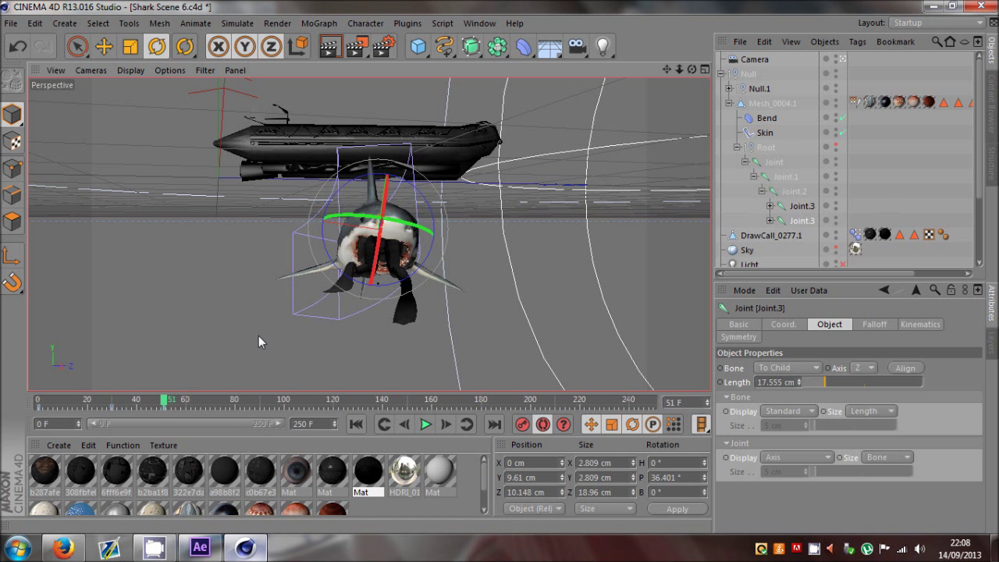
left_click_drag(382, 199, 393, 209)
left_click(797, 207)
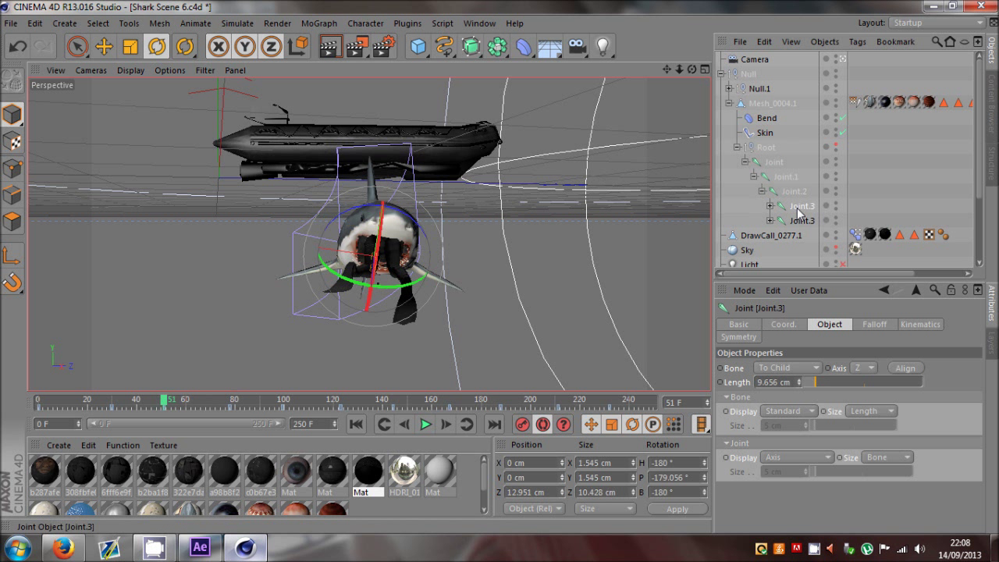
left_click(794, 220)
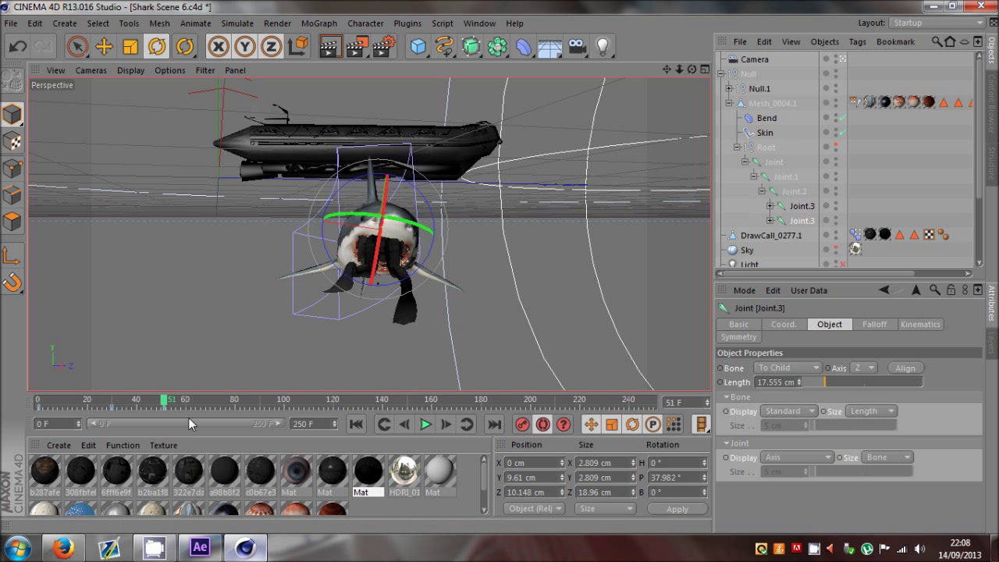
Paste a pair of jaw keyframes onto the upper jaw Joint.3, aligned with the lower jaw's keys at frames 78 and 99
left_click(107, 420)
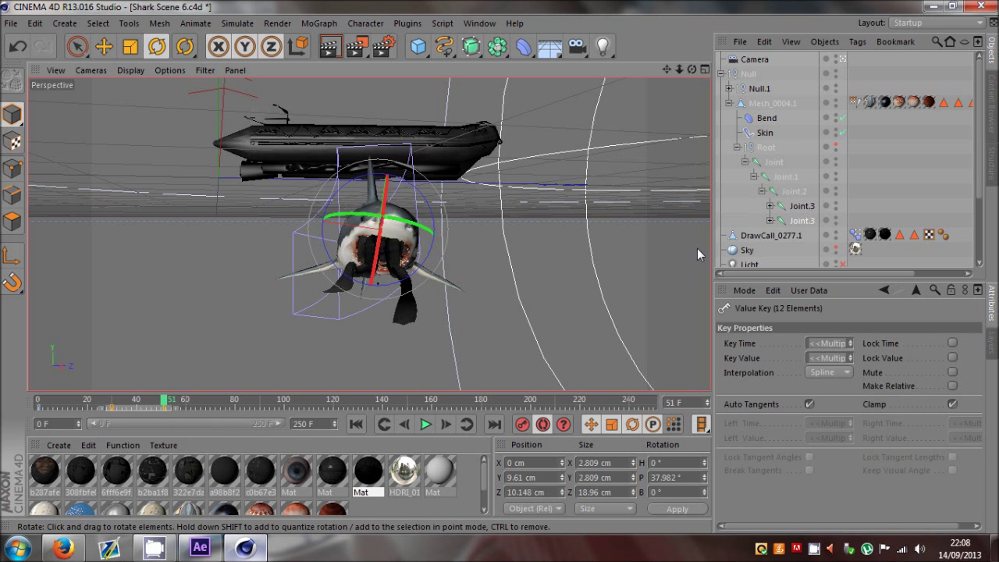
left_click(810, 207)
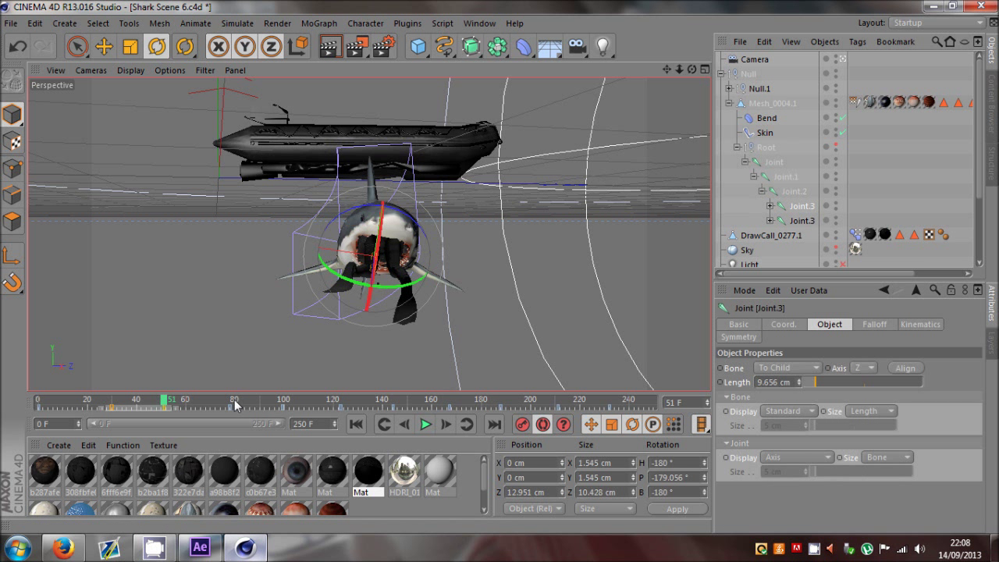
left_click(233, 401)
left_click(799, 224)
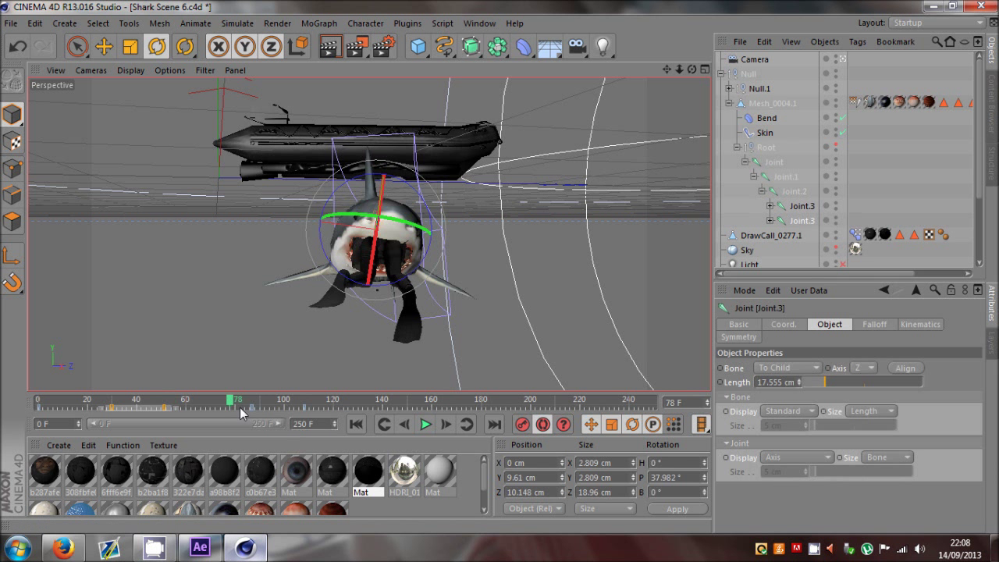
left_click_drag(239, 409, 341, 409)
left_click_drag(302, 409, 281, 409)
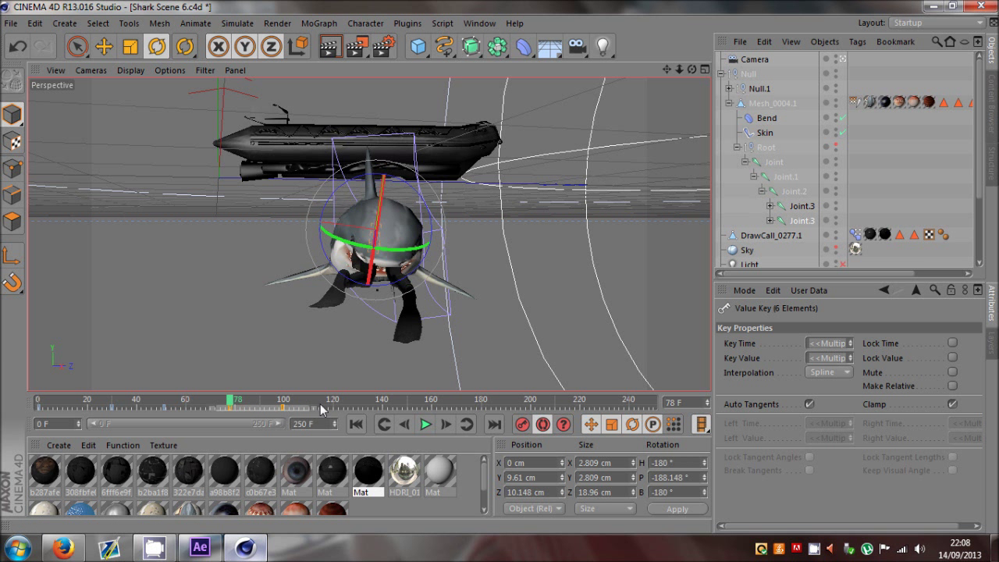
Repeat the pasted keyframe pair on the upper jaw Joint.3, aligned with the lower jaw's bite starting at frame 123
left_click(282, 401)
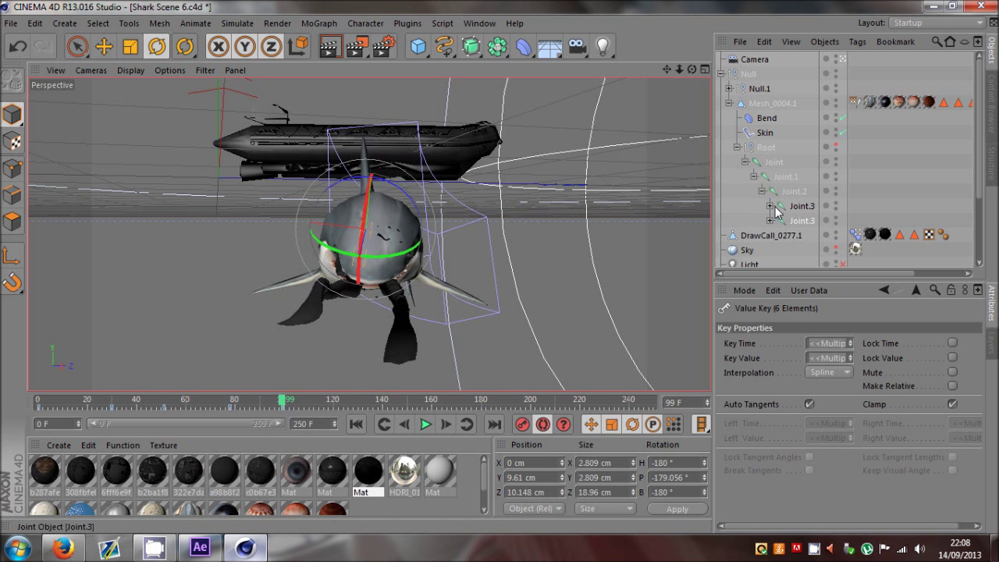
left_click(435, 412)
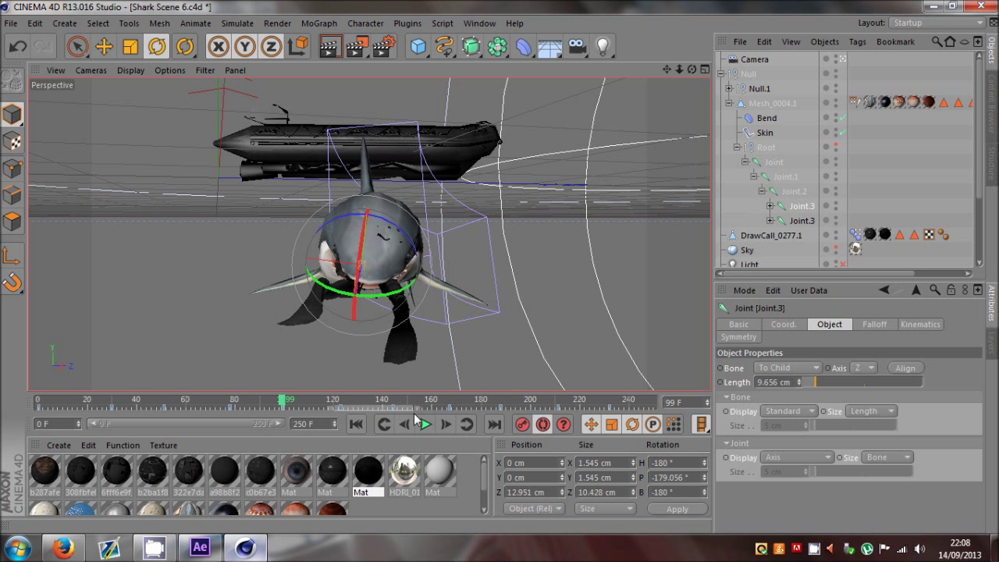
left_click(341, 408)
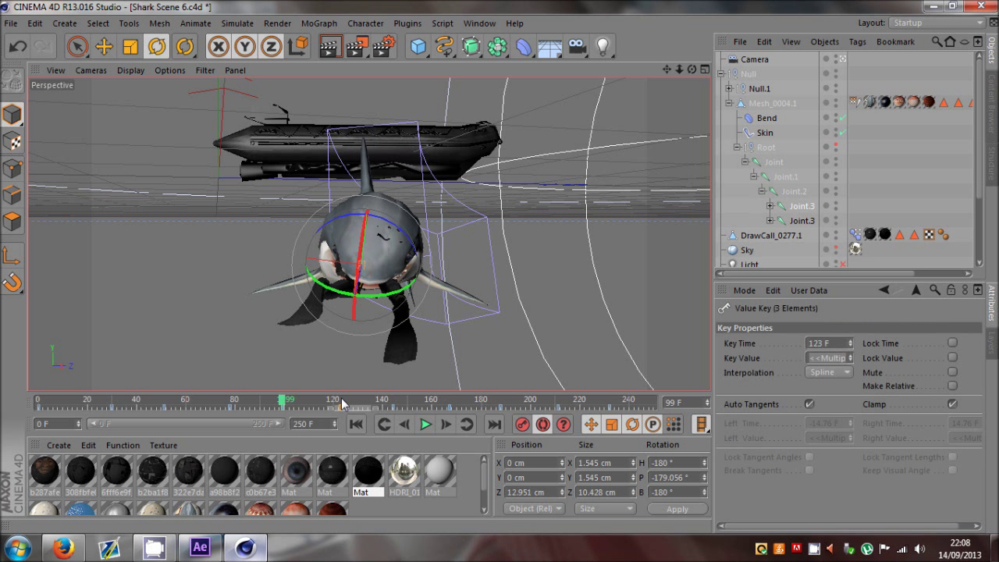
left_click(341, 401)
left_click(803, 221)
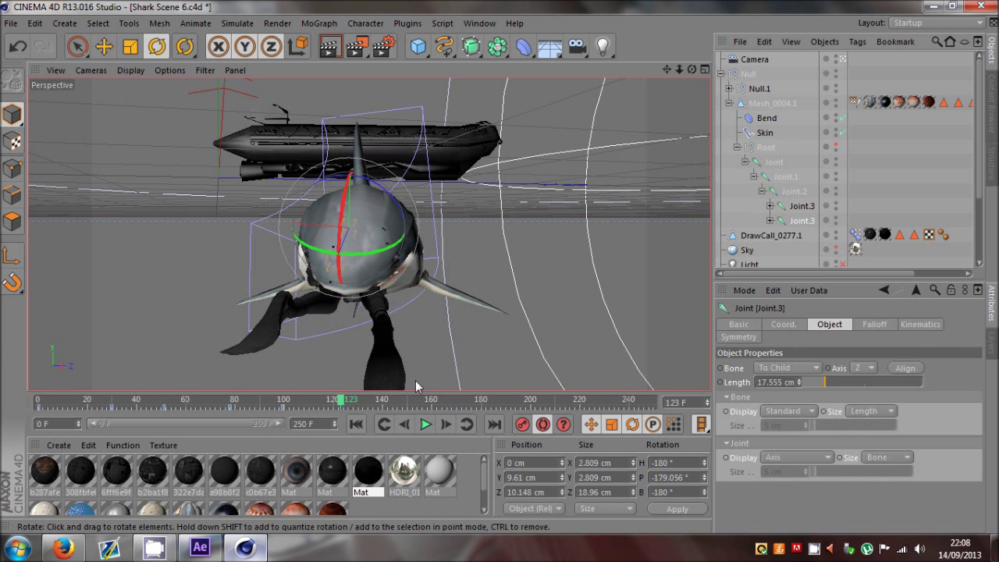
left_click_drag(350, 409, 405, 414)
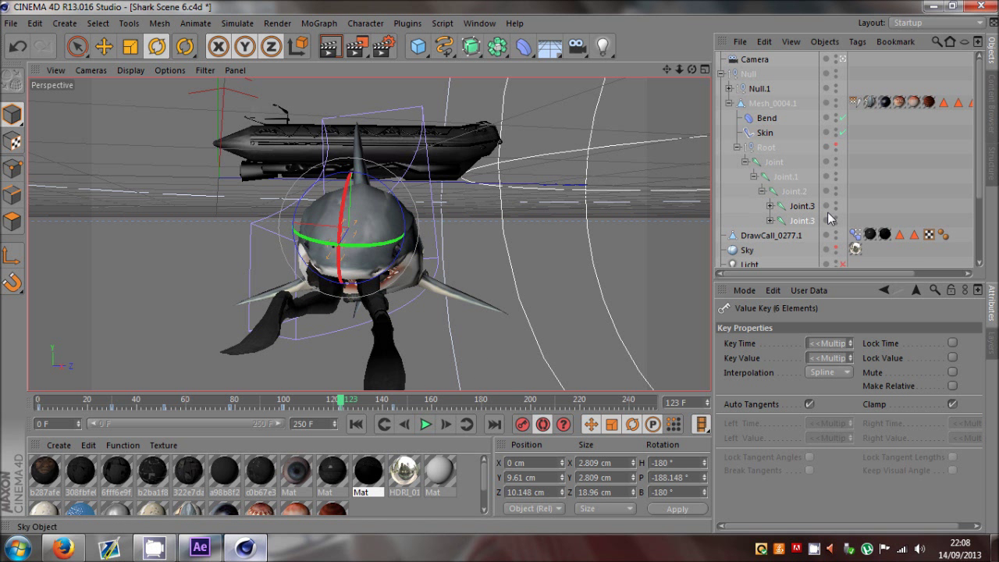
Place another copied keyframe pair on the upper jaw Joint.3 for the bite starting at frame 167
left_click(802, 208)
left_click(452, 399)
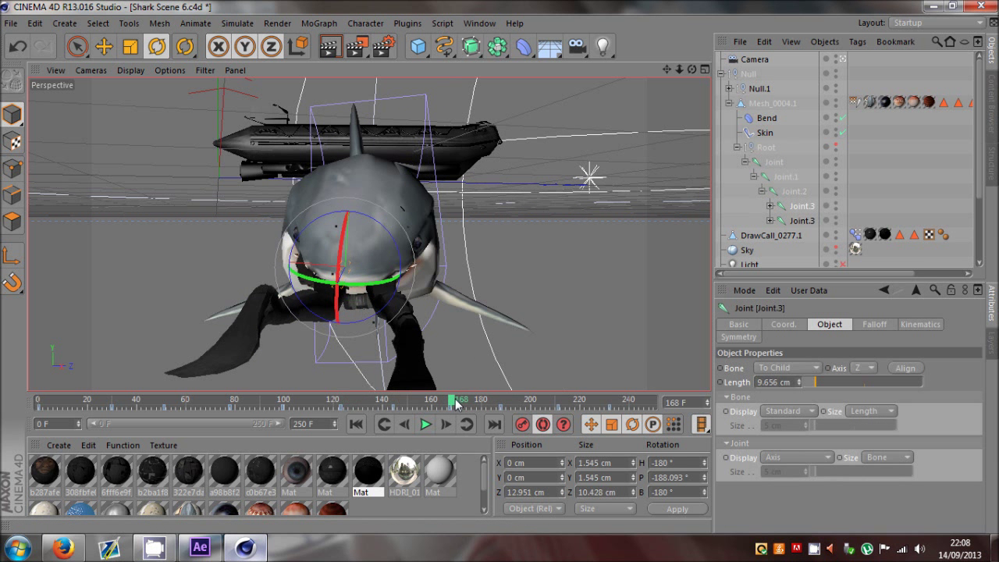
left_click(404, 424)
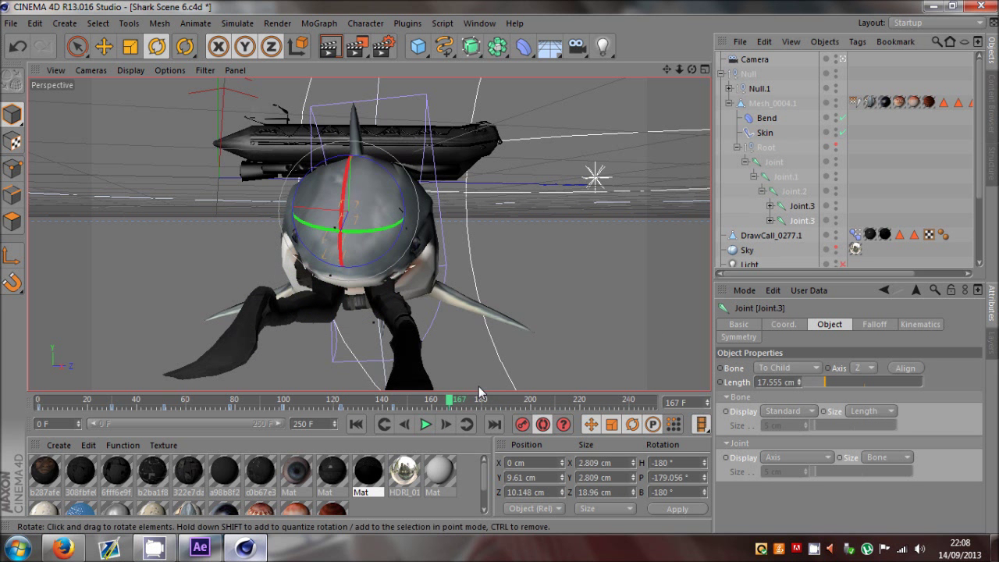
key("ctrl+z")
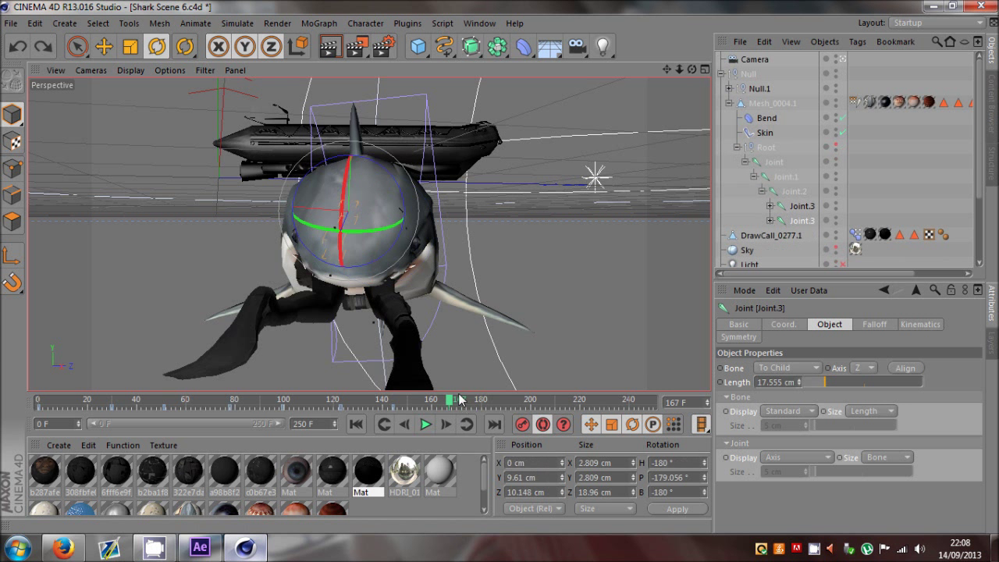
left_click(450, 401)
mouse_move(554, 407)
left_mouse_down()
mouse_move(511, 408)
mouse_move(555, 408)
left_mouse_up()
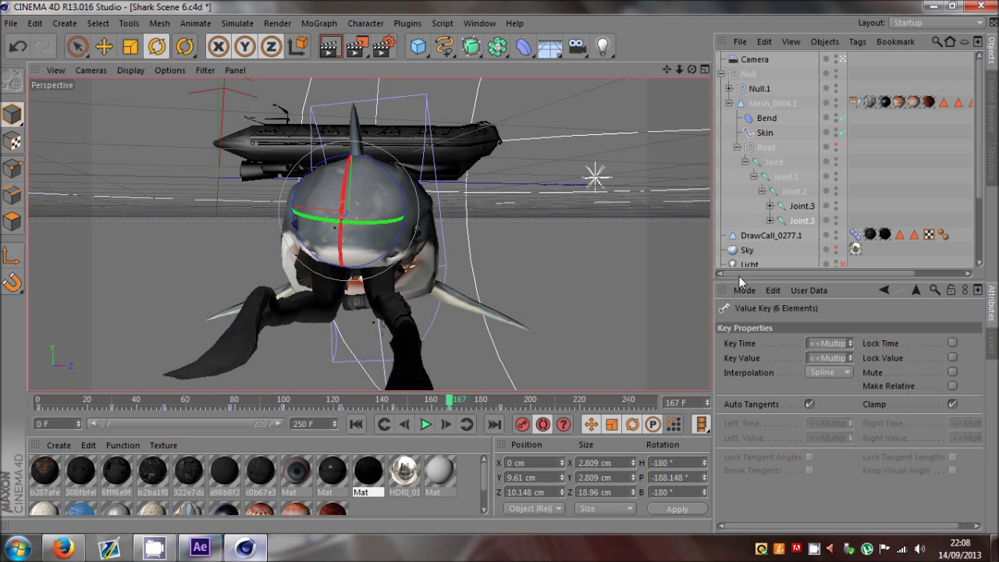
Add the last copied keyframe pair to the upper jaw Joint.3 from frame 212, clear the selection and activate the Move tool
left_click(786, 210)
left_click(555, 403)
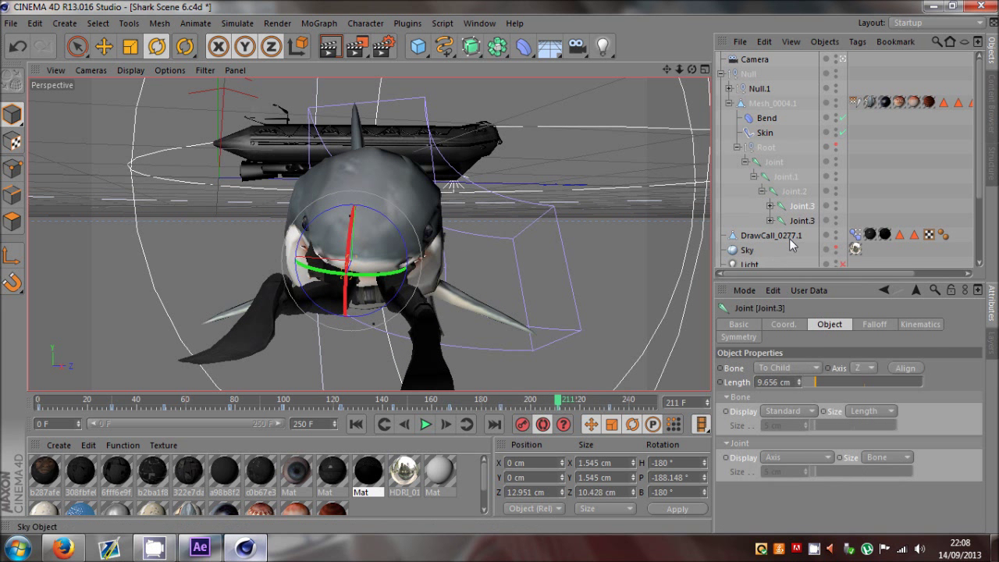
left_click(794, 220)
left_click(559, 403)
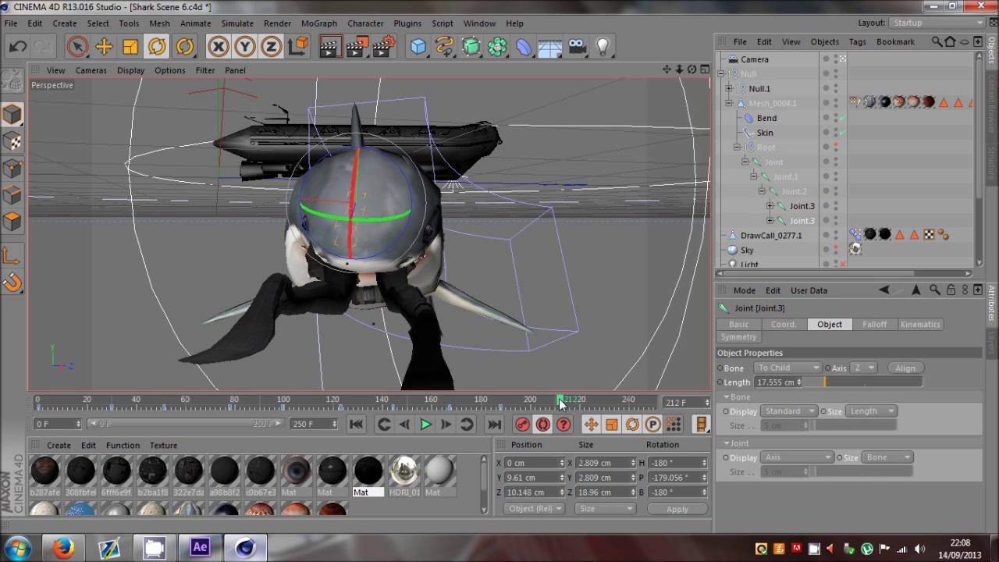
left_click_drag(643, 409, 613, 409)
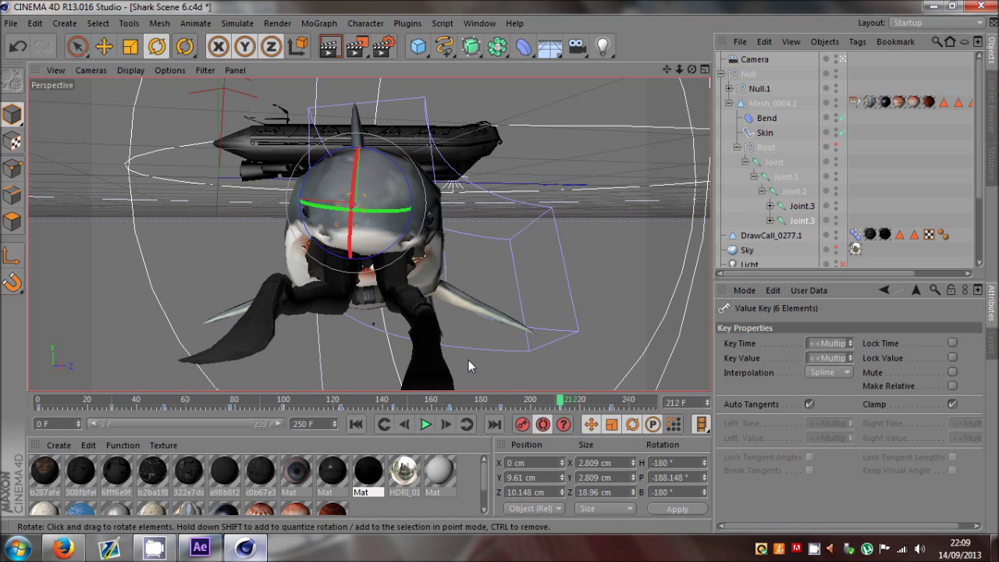
left_click(878, 207)
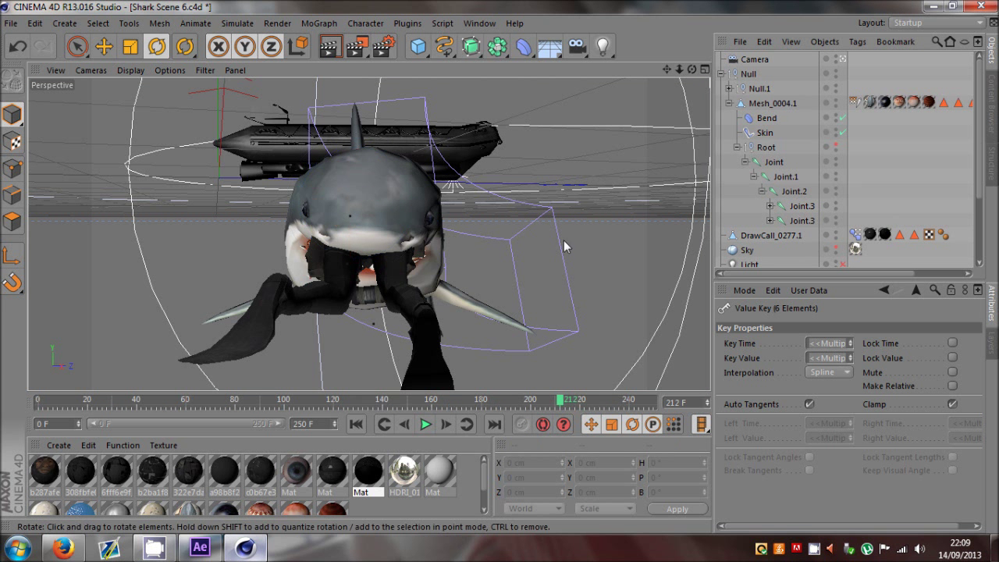
left_click(104, 46)
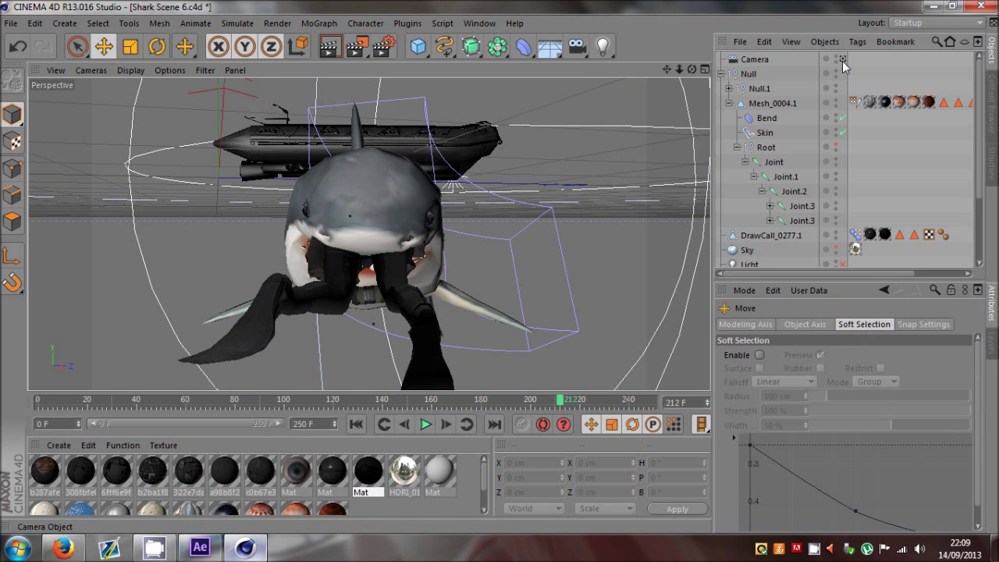
Inspect the shark's jaws around the diver from the side at frames 212 and 23
left_click_drag(698, 68, 499, 266)
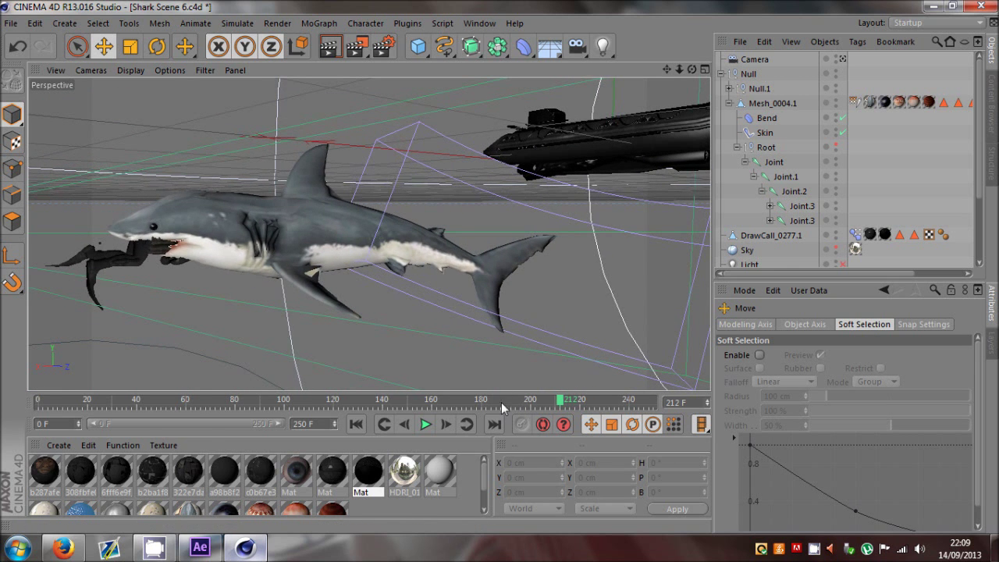
left_click_drag(501, 402, 95, 409)
scroll(418, 239, "up", 6)
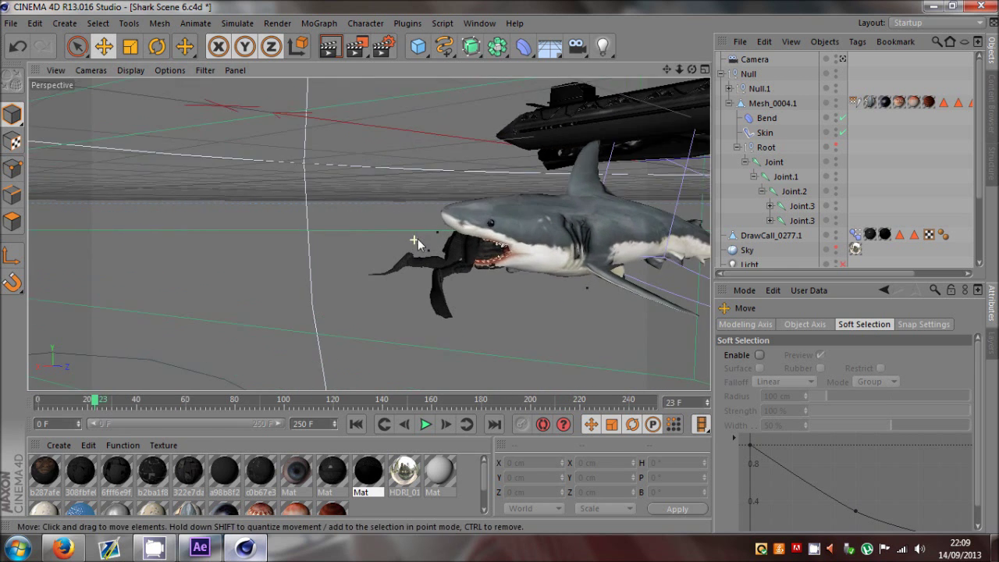
scroll(428, 236, "down", 4)
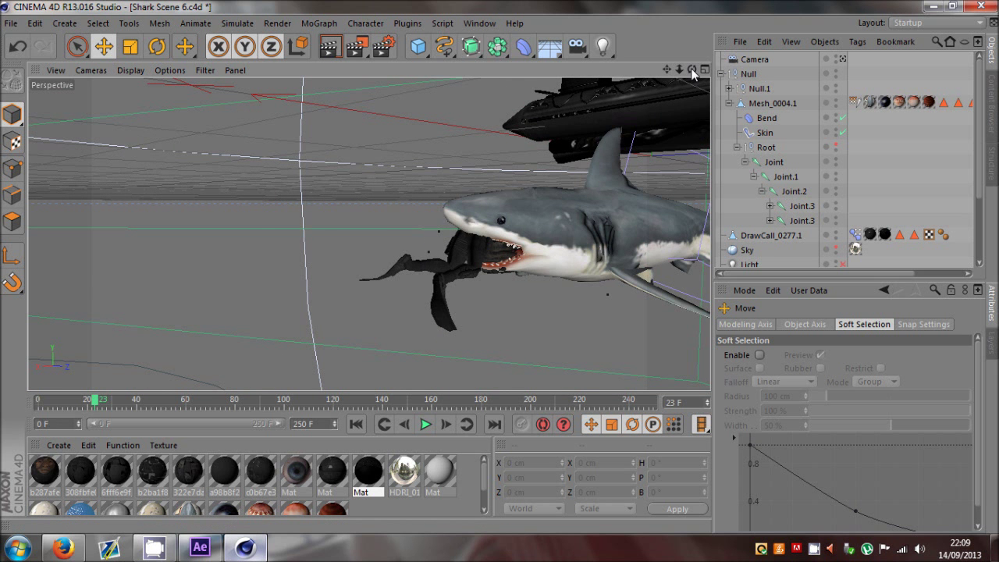
left_click_drag(692, 69, 411, 201)
scroll(410, 201, "up", 3)
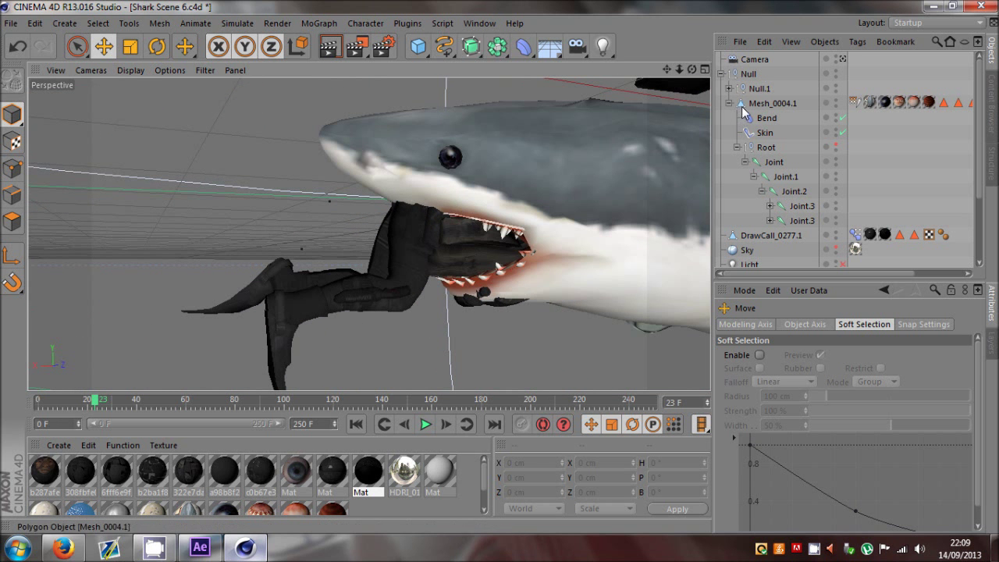
Expand the diver's Null.1 hierarchy and select both LeftAnkleJoint.Goal and RightAnkleJoint.Goal
left_click(753, 88)
left_click(728, 88)
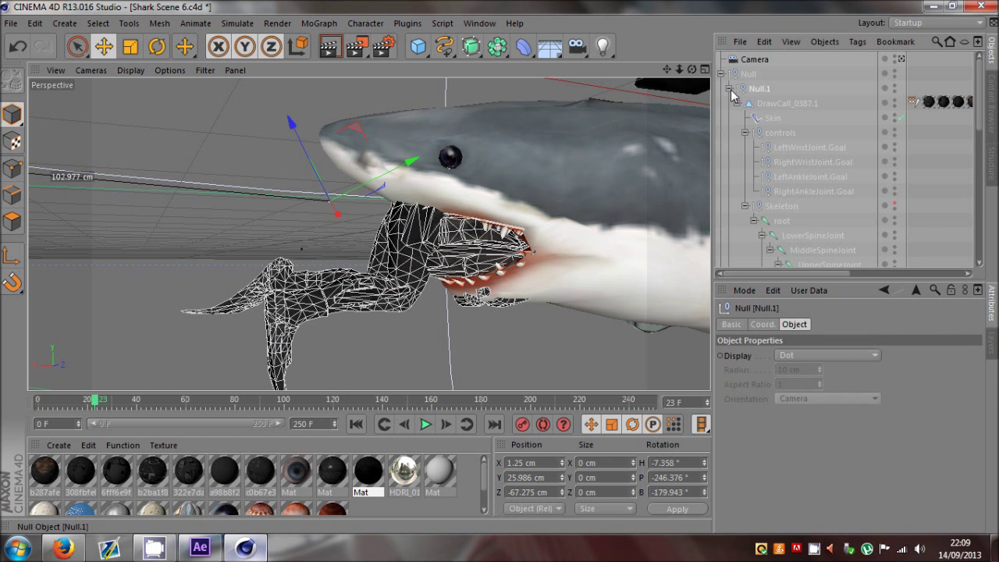
scroll(792, 136, "up", 2)
left_click(795, 182)
left_click(792, 191, "shift")
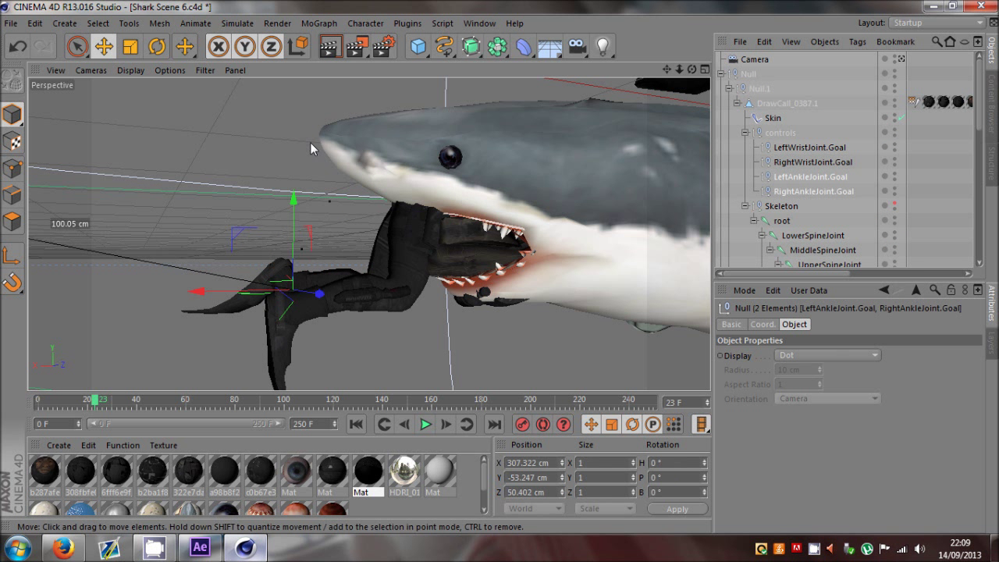
Record a keyframe for the left and right ankle goals at frame 0 in the camera view
left_click(901, 59)
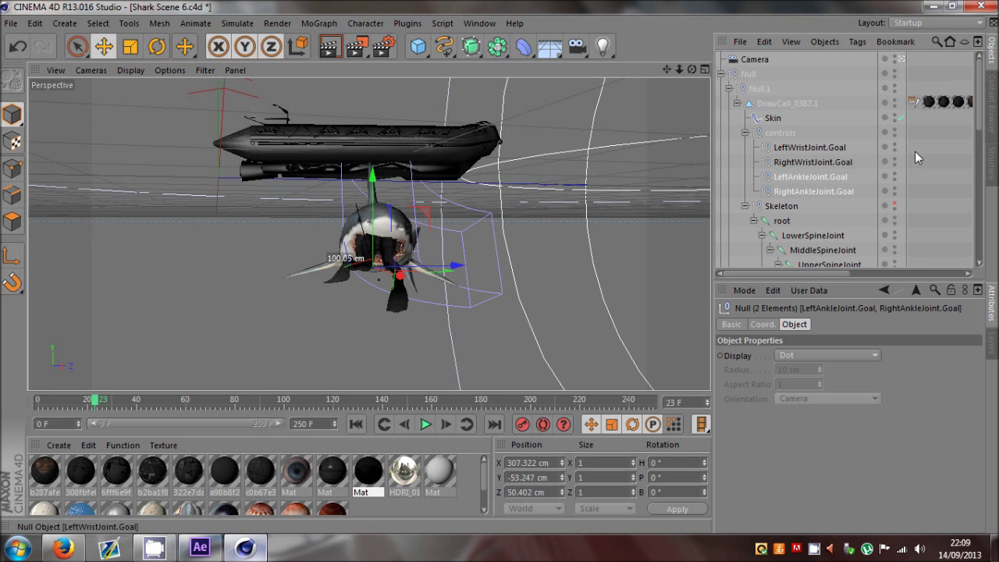
left_click_drag(94, 399, 9, 417)
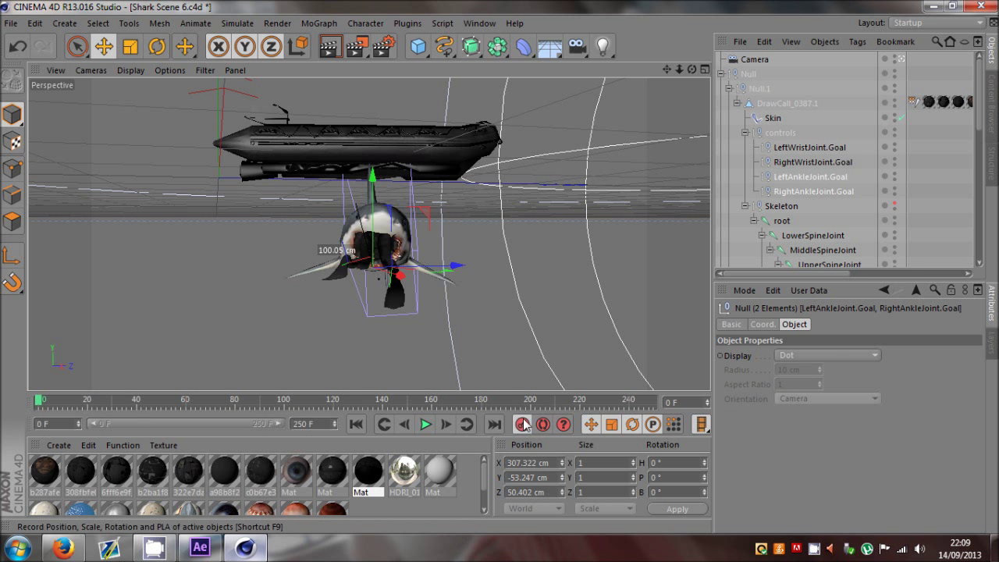
left_click(957, 191)
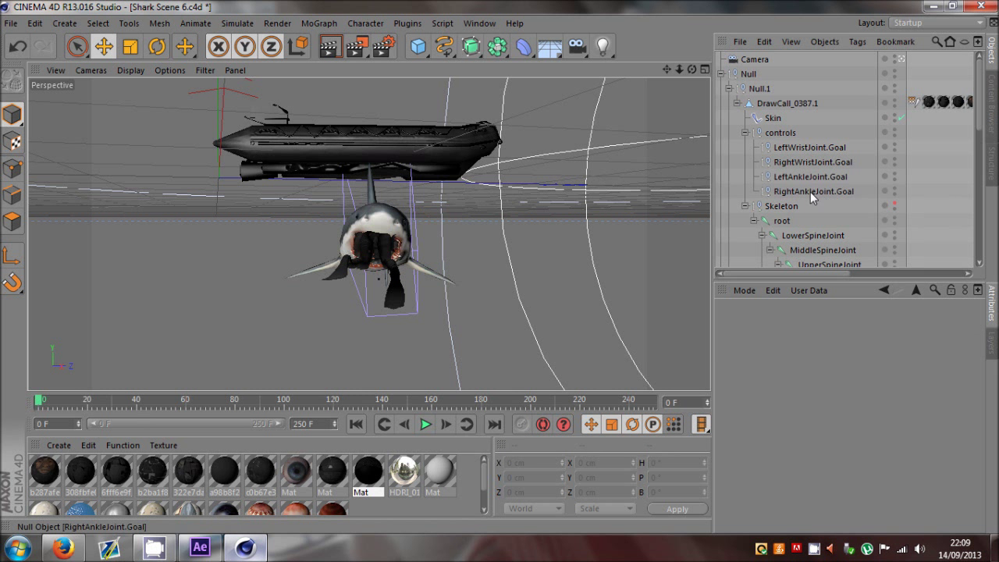
left_click(809, 177)
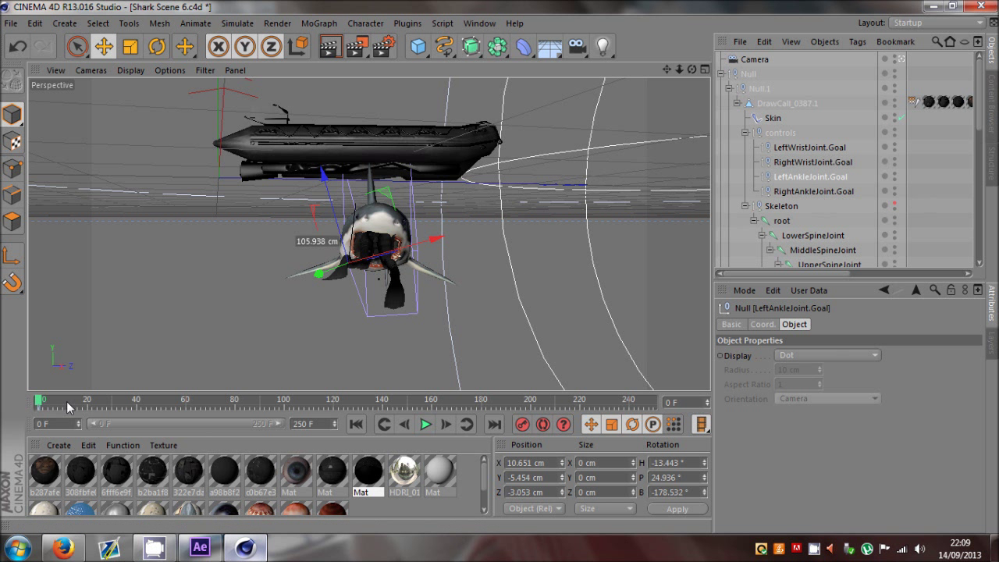
left_click(789, 194, "ctrl")
left_click(35, 412)
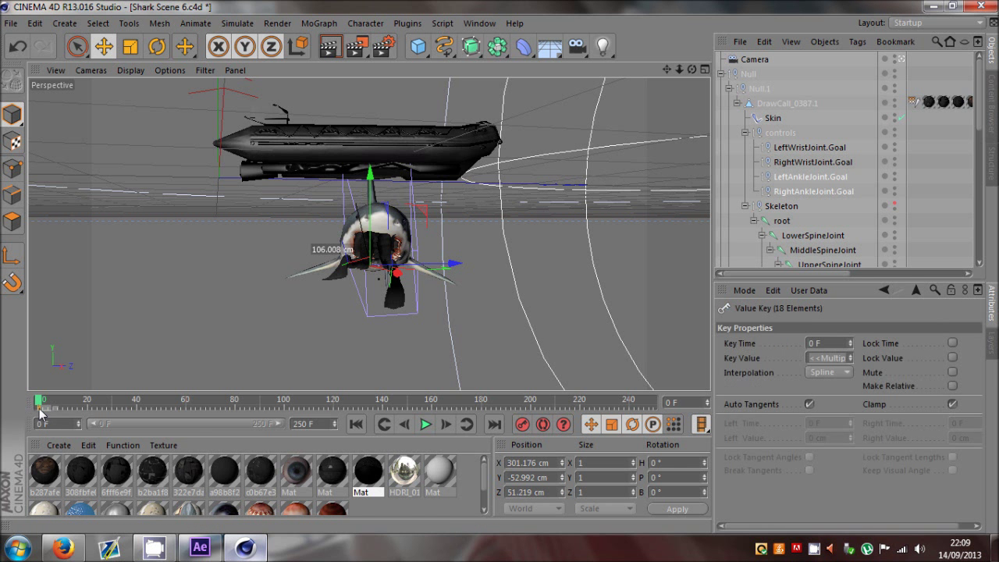
left_click(60, 408)
Rotate the diver's Null.1 to a pitch of about -236°, reposition it in the shark's mouth and keyframe it at frame 0
middle_click(506, 156)
middle_click(505, 156)
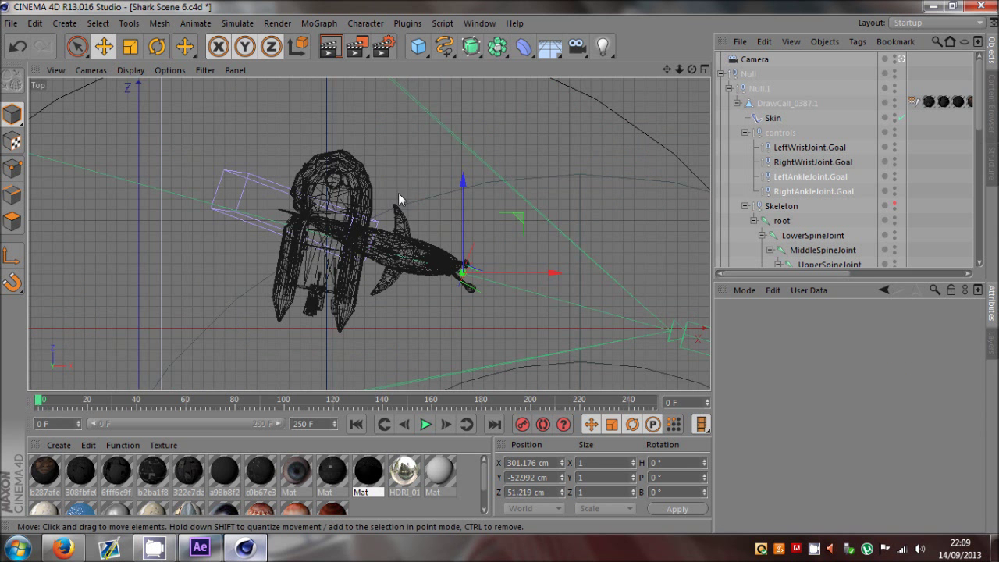
middle_click(398, 193)
middle_click(289, 164)
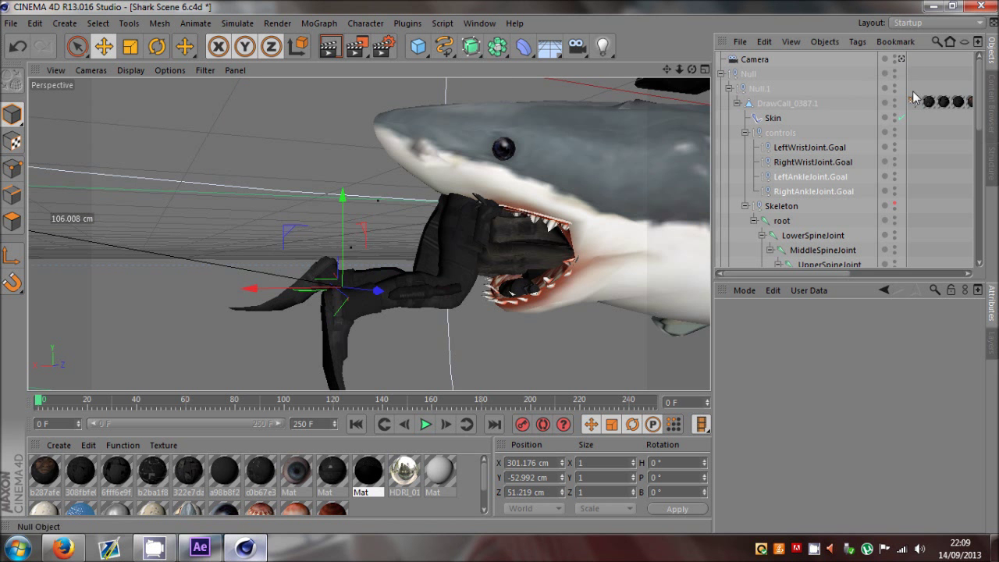
scroll(912, 90, "down", 5)
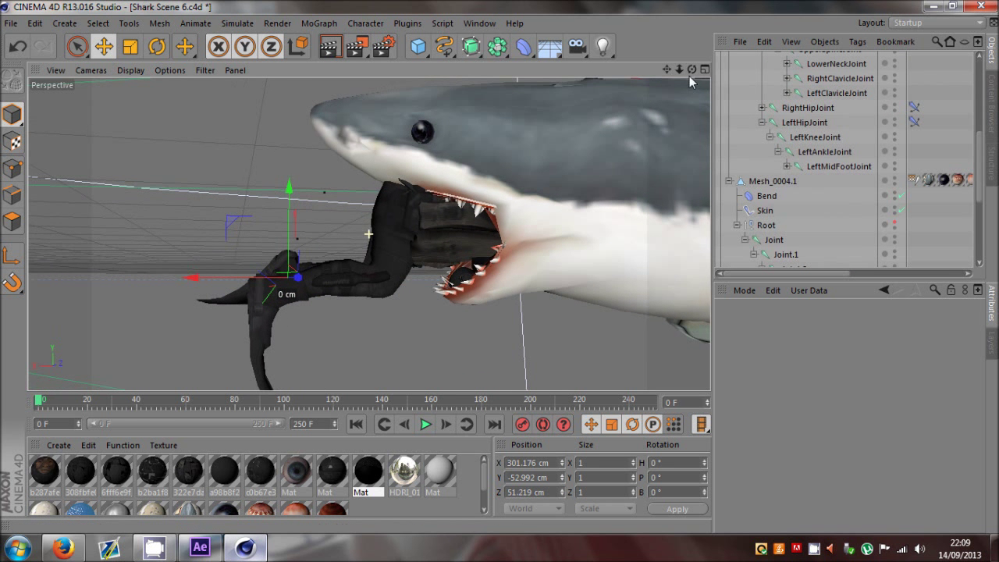
scroll(774, 139, "up", 5)
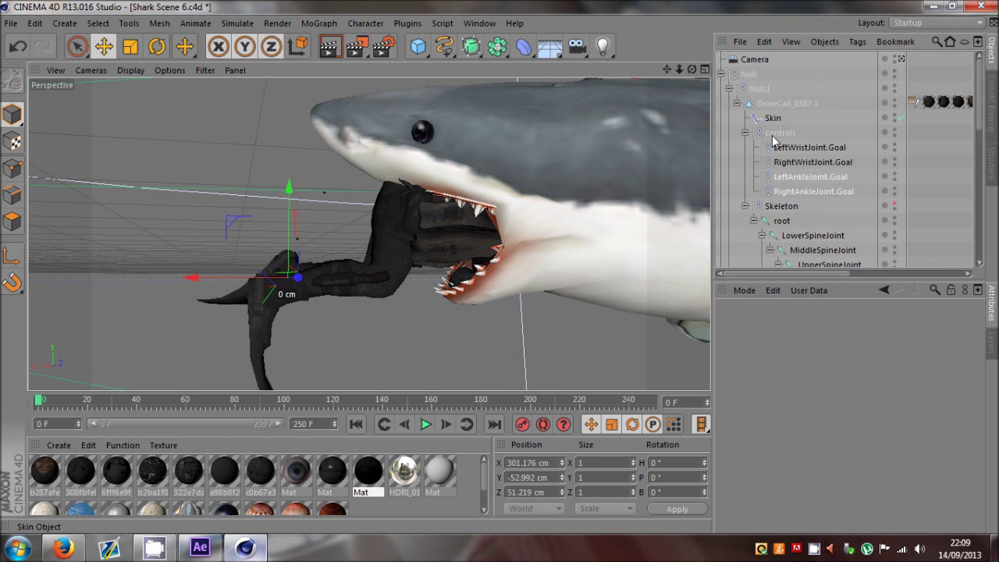
left_click(756, 92)
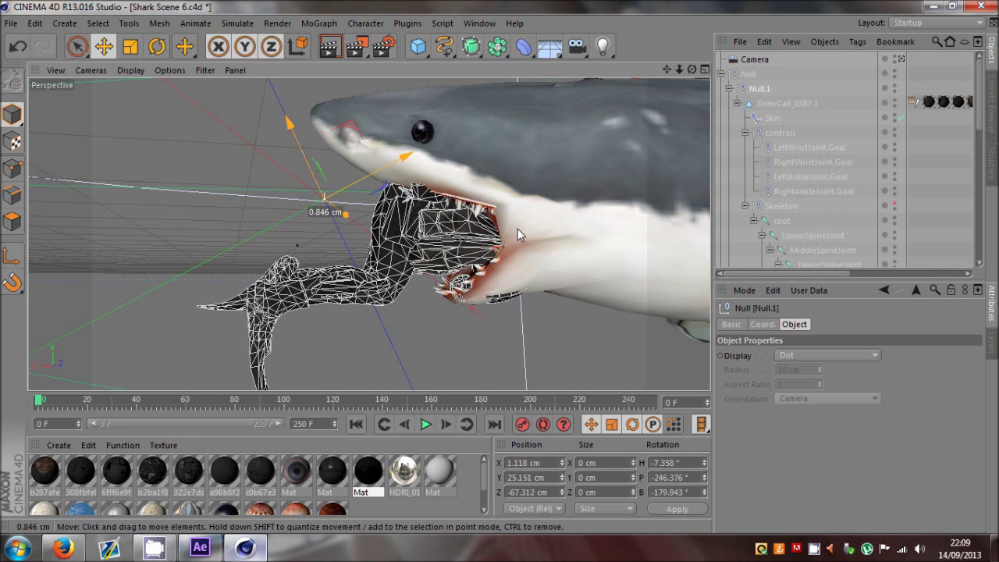
left_click_drag(517, 229, 565, 267)
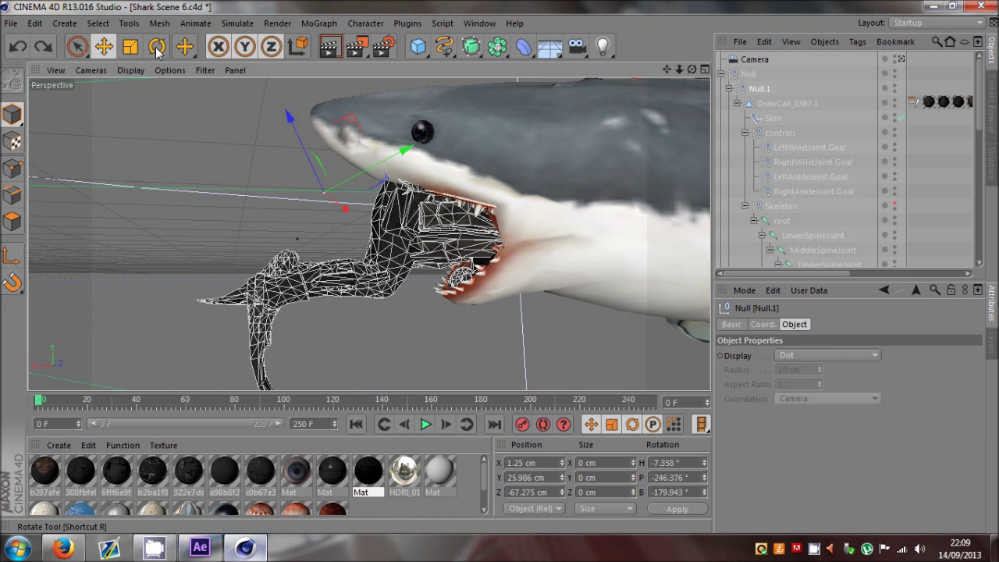
key("r")
left_click_drag(372, 233, 401, 200)
key("e")
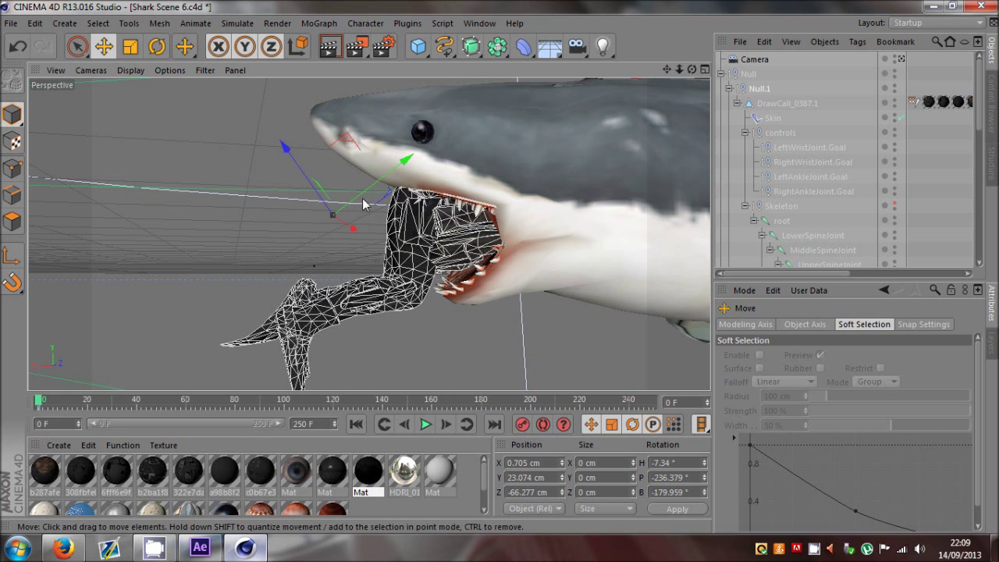
scroll(364, 203, "down", 5)
scroll(364, 203, "up", 3)
At frame 32, keyframe Null.1 at about X 1.56, Y 22.64, Z -65.48 cm and enable autokeying
left_click_drag(46, 407, 117, 401)
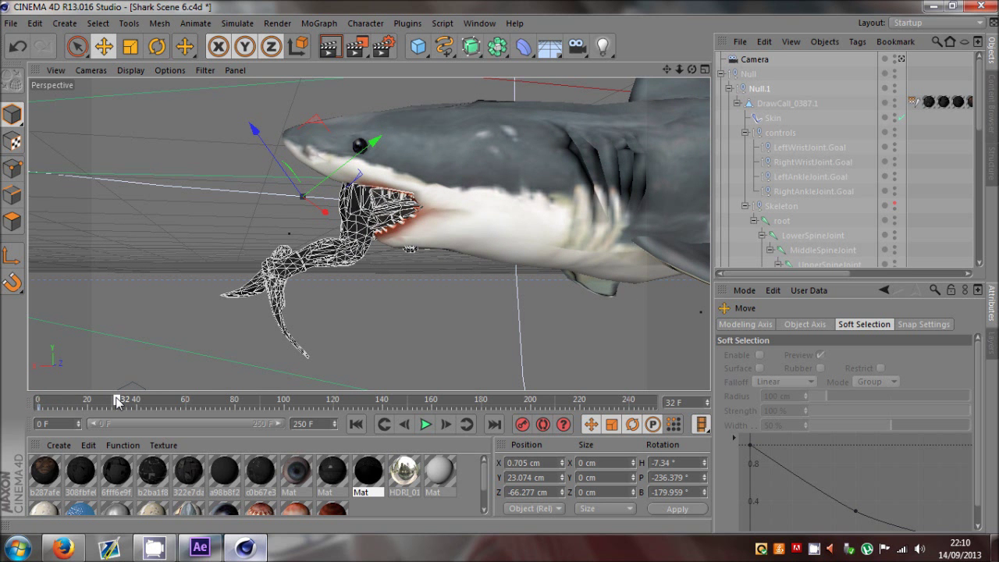
left_click_drag(505, 288, 367, 230)
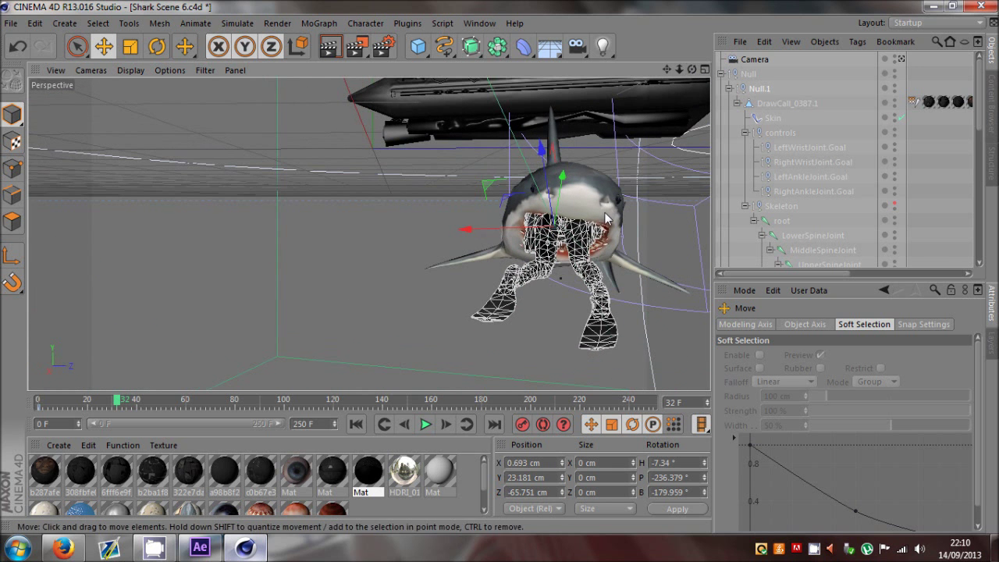
left_click_drag(601, 226, 611, 222)
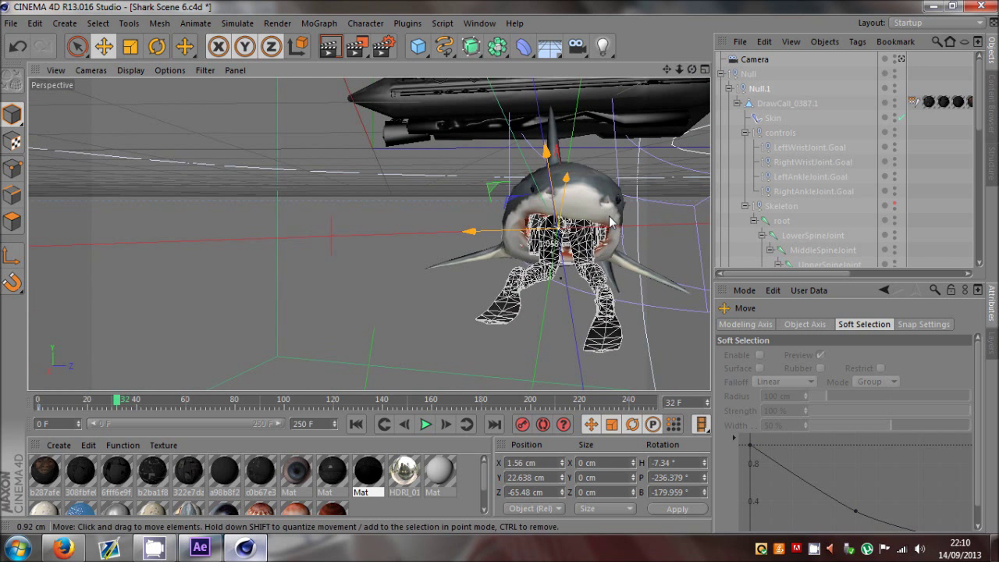
left_click(538, 426)
Check the shark's head turn around frames 62 and 58 in the camera view, with its Joint.1 and Joint.2 selected in turn
left_click_drag(120, 402, 192, 420)
scroll(461, 203, "down", 5)
left_click(901, 59)
scroll(812, 218, "down", 3)
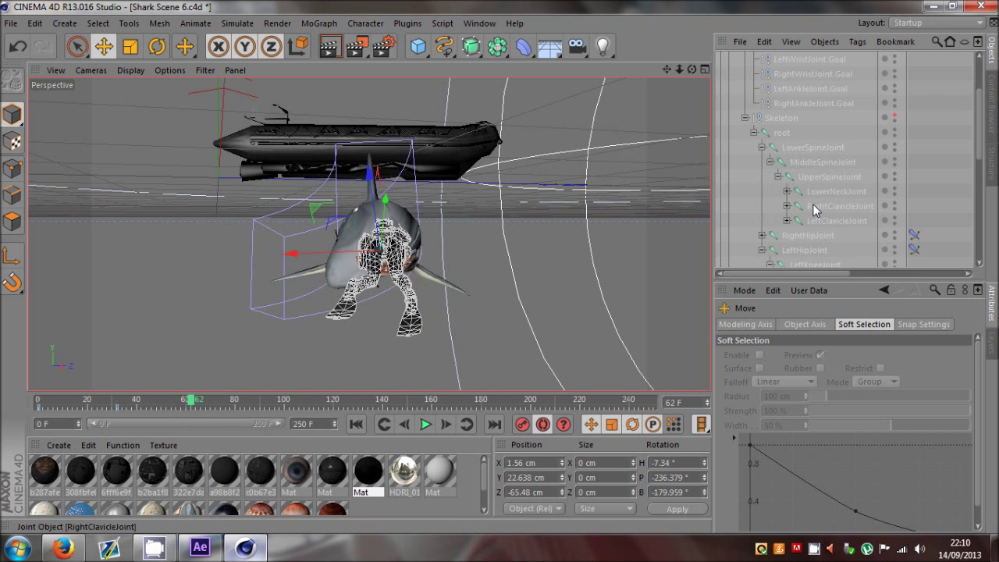
scroll(780, 156, "up", 3)
left_click(728, 88)
left_click(785, 177)
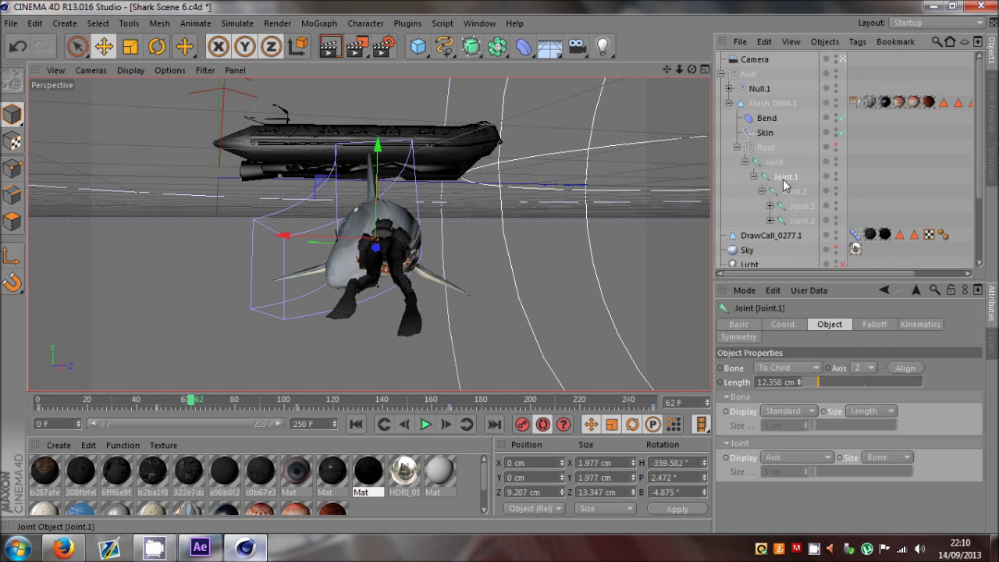
left_click(788, 192)
mouse_move(179, 406)
left_mouse_down()
mouse_move(161, 408)
mouse_move(182, 411)
left_mouse_up()
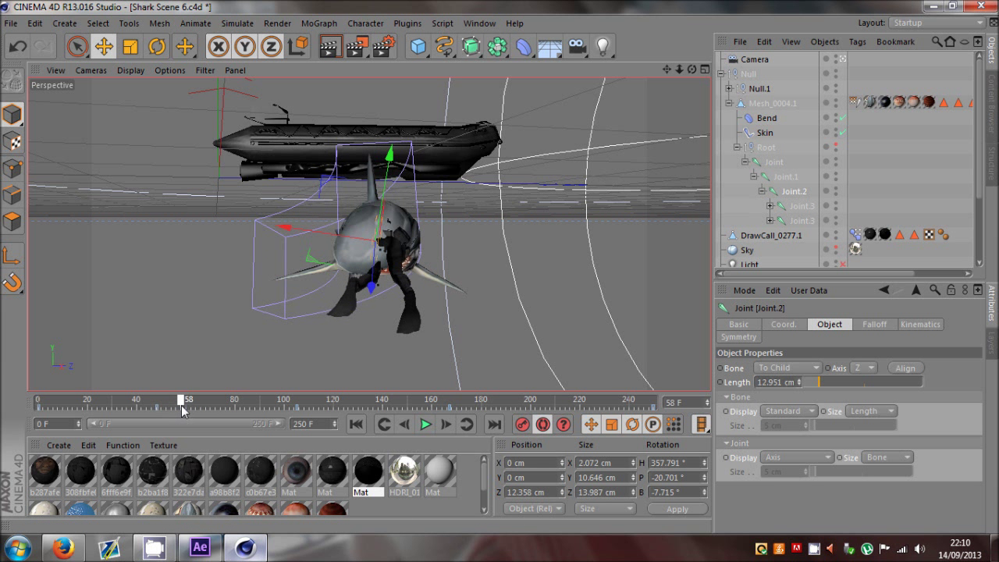
Step frame by frame from 58 to 64, comparing the shark's Joint, Joint.1 and Joint.2 during the head turn
left_click(786, 177)
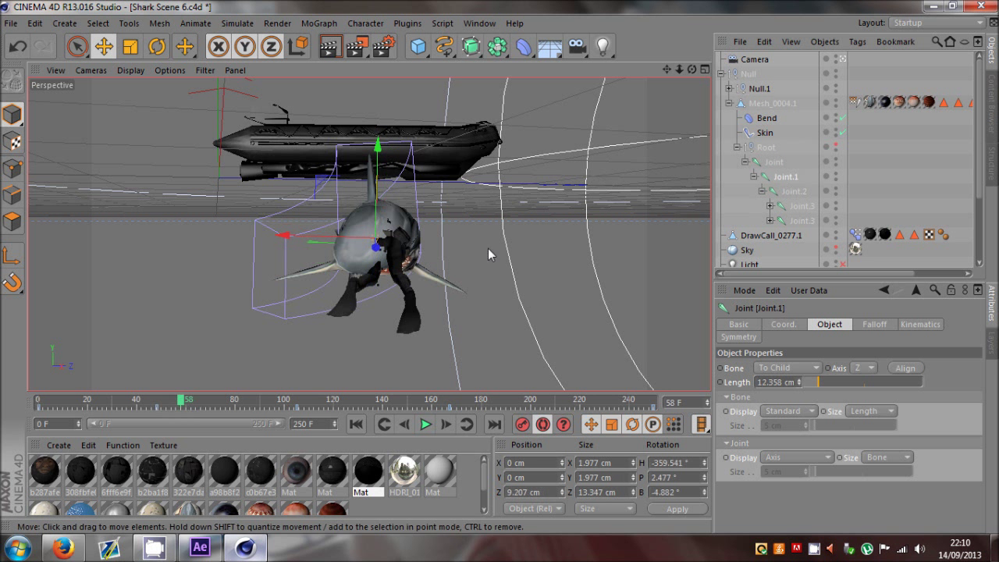
left_click(793, 195)
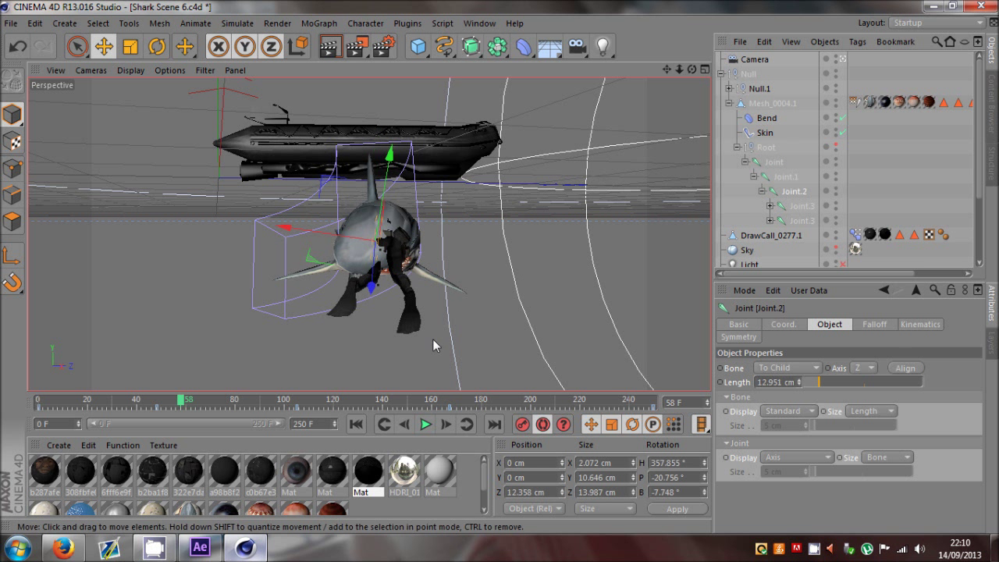
left_click(445, 424)
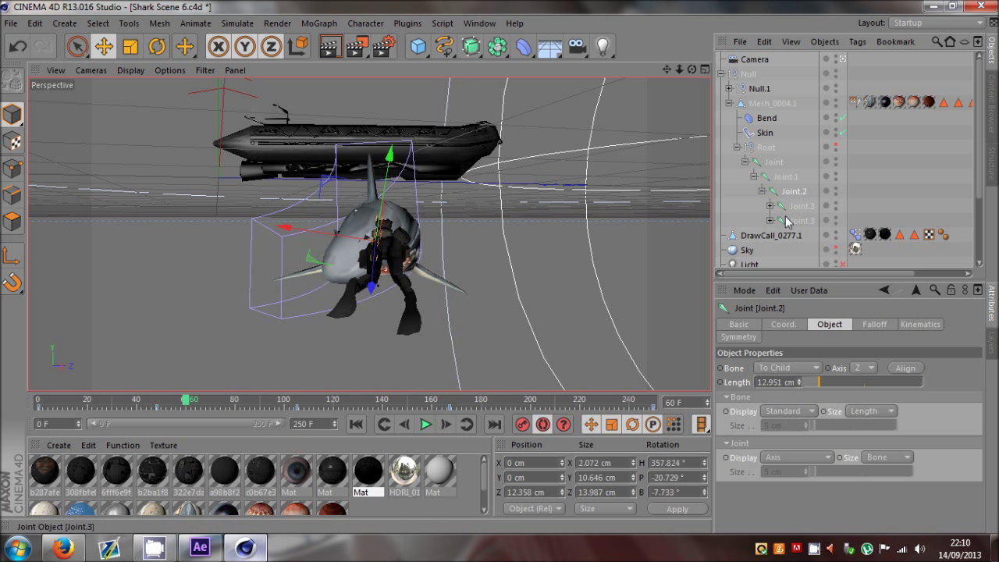
left_click(450, 424)
left_click(450, 424)
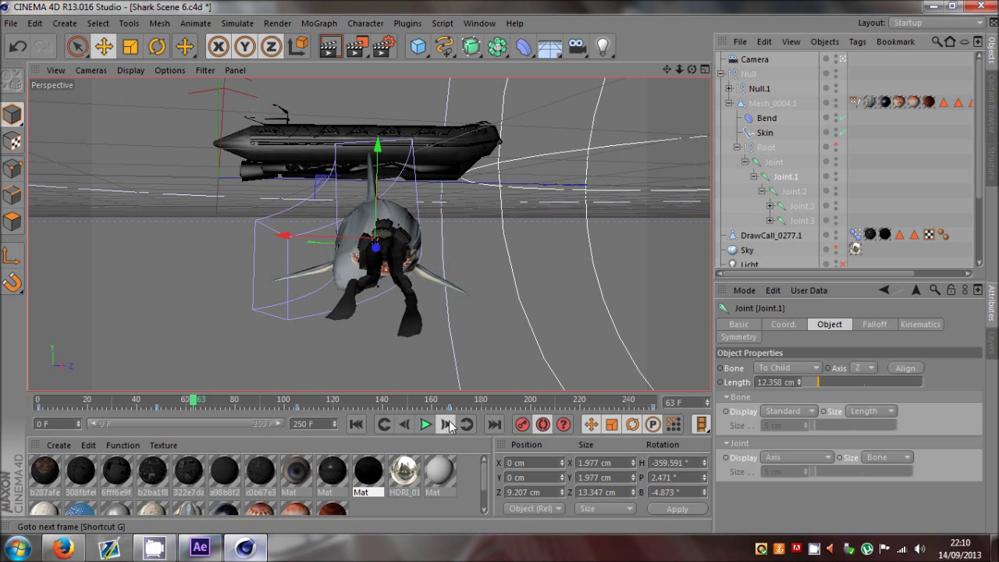
left_click(449, 423)
left_click(449, 424)
left_click(774, 162)
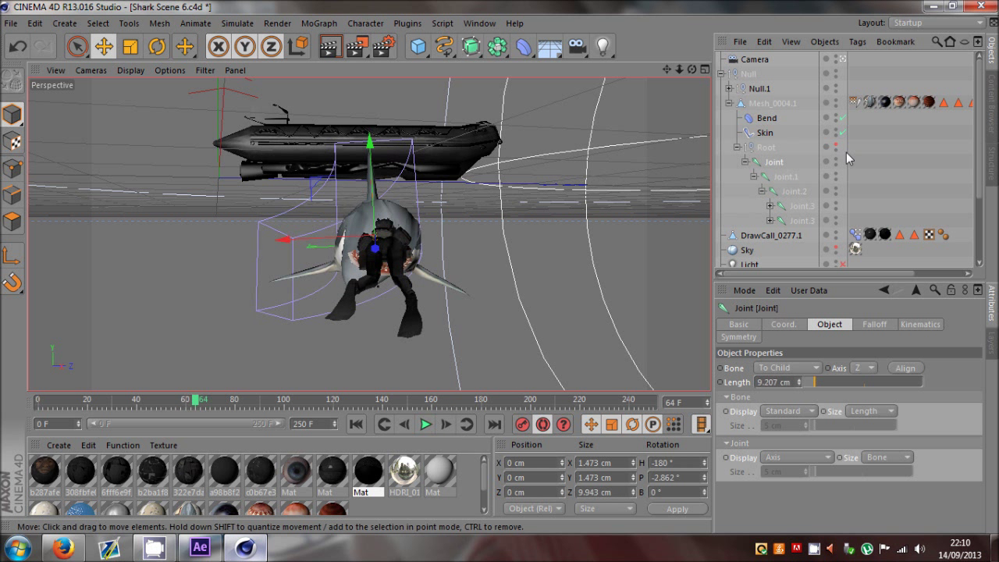
Delete the keyframes near frame 106 from the shark's Joint.2 and Joint.1
left_click(794, 192)
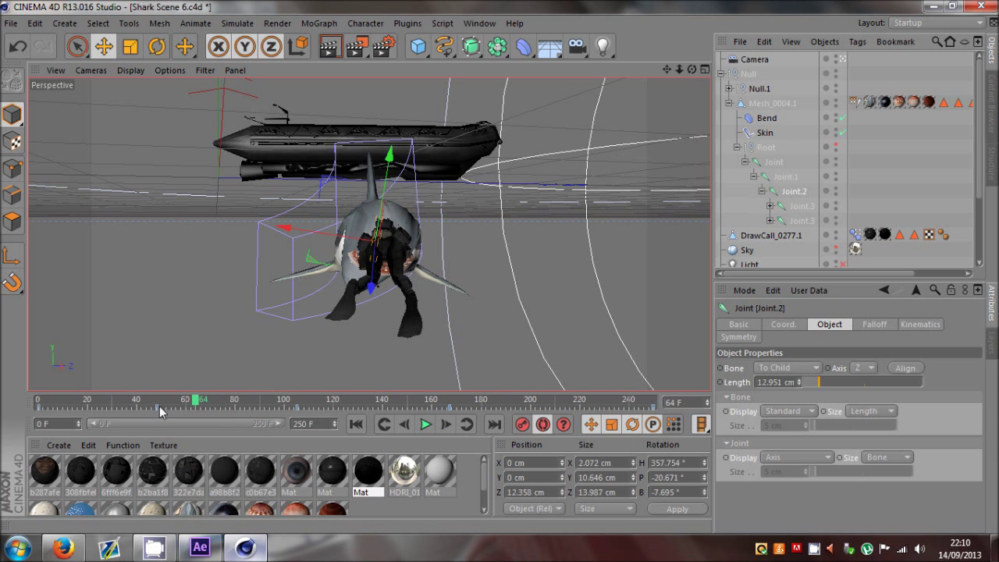
left_click(298, 409)
key("Delete")
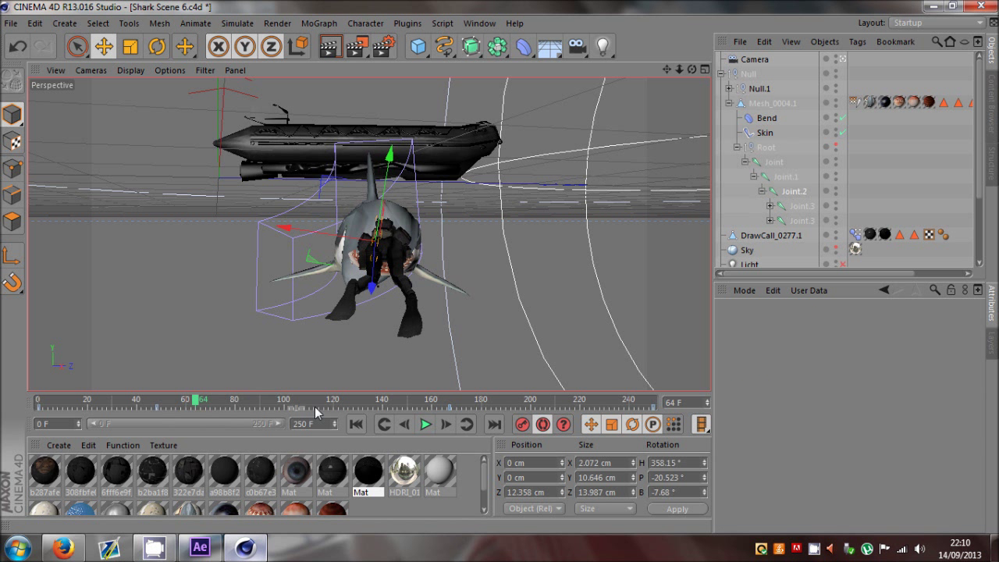
left_click(785, 176)
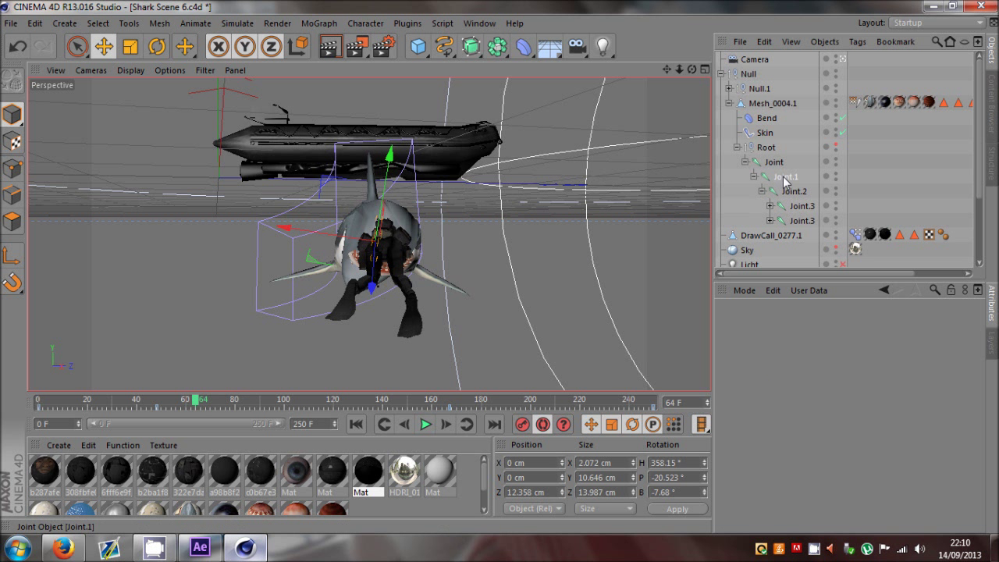
left_click(298, 408)
key("Delete")
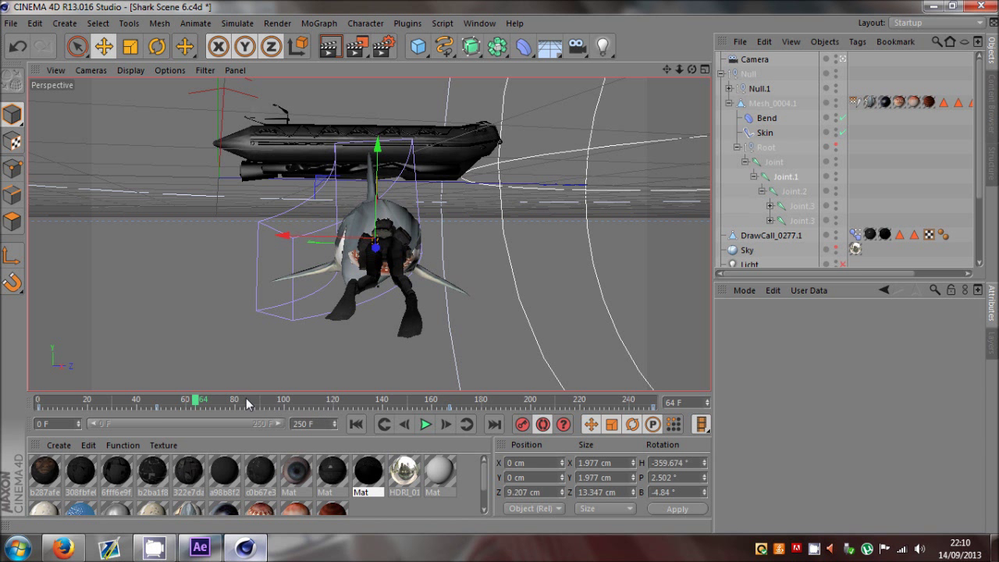
Preview the shark's head turn at frame 53, clear the selection and leave the camera view
left_click(173, 408)
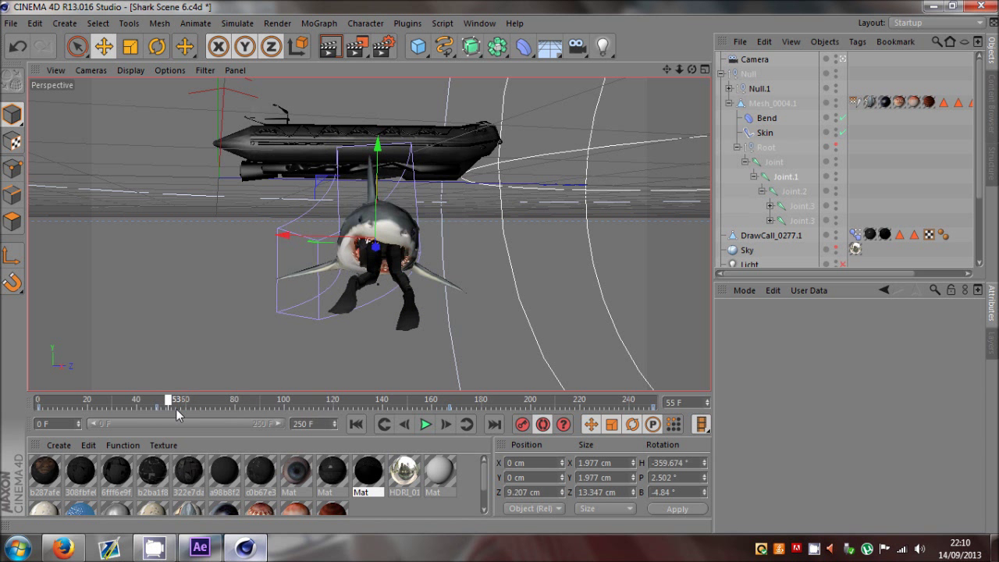
mouse_move(176, 409)
left_mouse_down()
mouse_move(191, 409)
mouse_move(170, 409)
left_mouse_up()
left_click(848, 77)
left_click(843, 59)
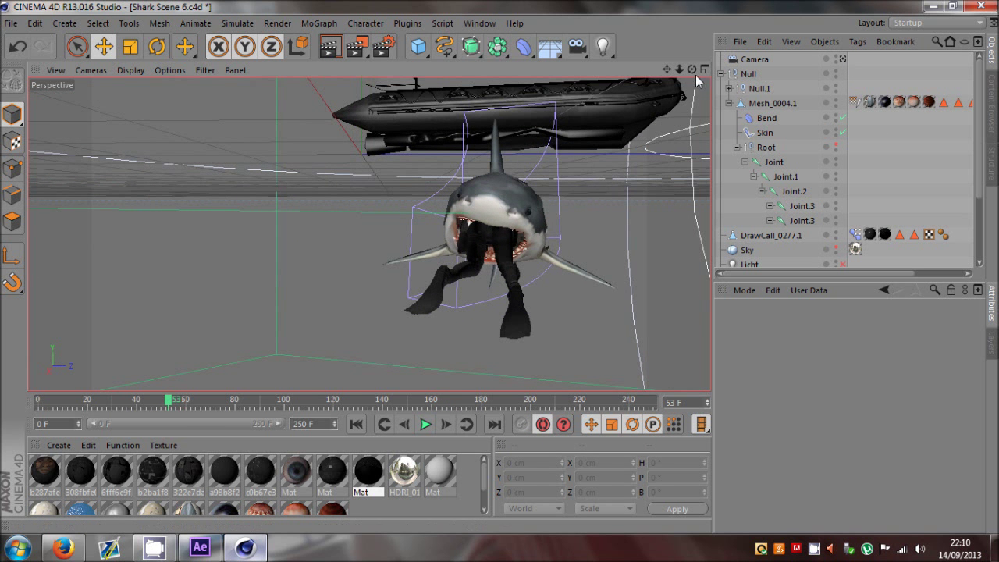
Examine the distorted shark head from the side at frames 56 and 55, checking Joint.2, the upper-jaw Joint.3 and Joint.4
left_click_drag(693, 72, 500, 266)
left_click_drag(135, 403, 176, 403)
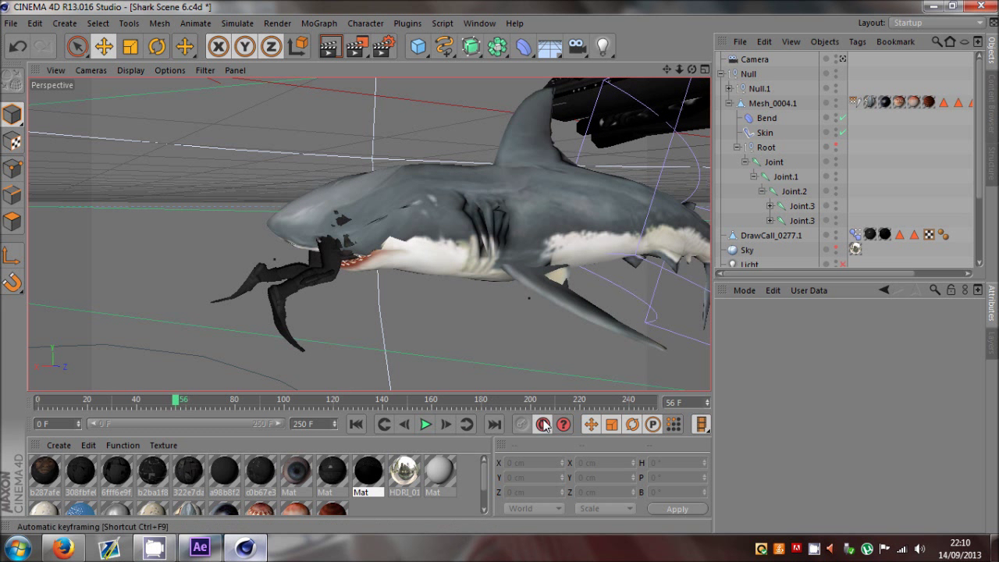
left_click(790, 192)
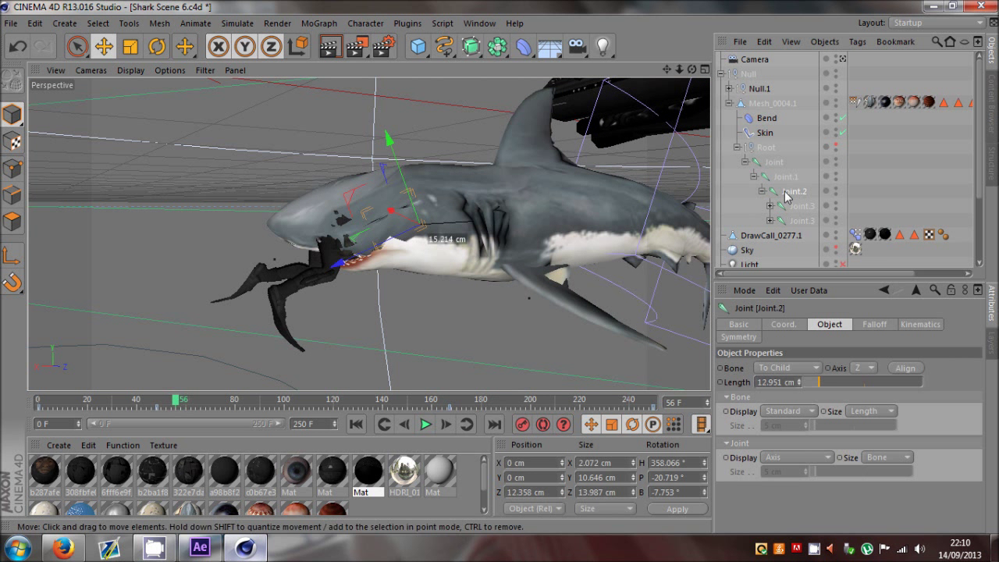
left_click(387, 385)
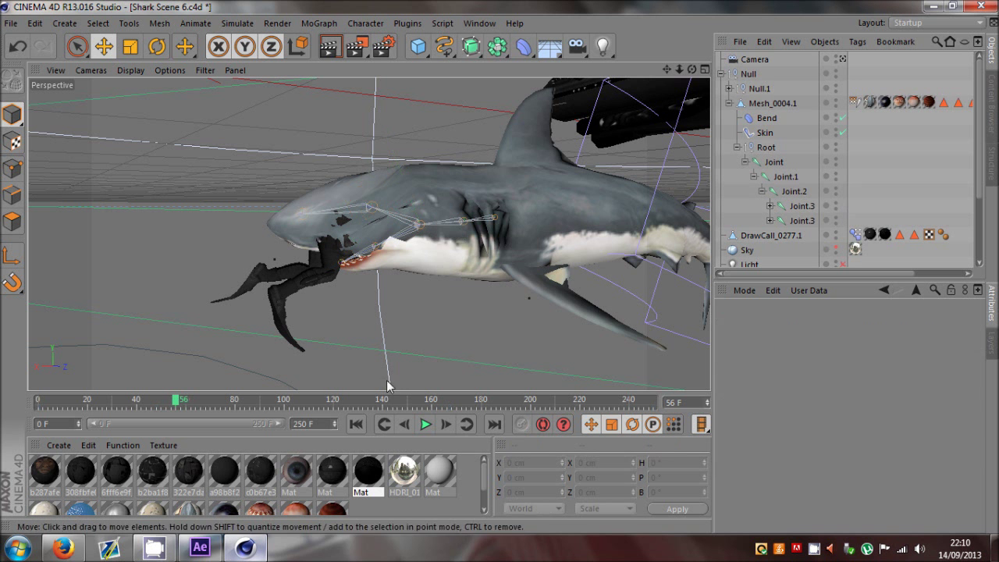
mouse_move(180, 405)
left_mouse_down()
mouse_move(167, 405)
mouse_move(194, 403)
mouse_move(173, 403)
left_mouse_up()
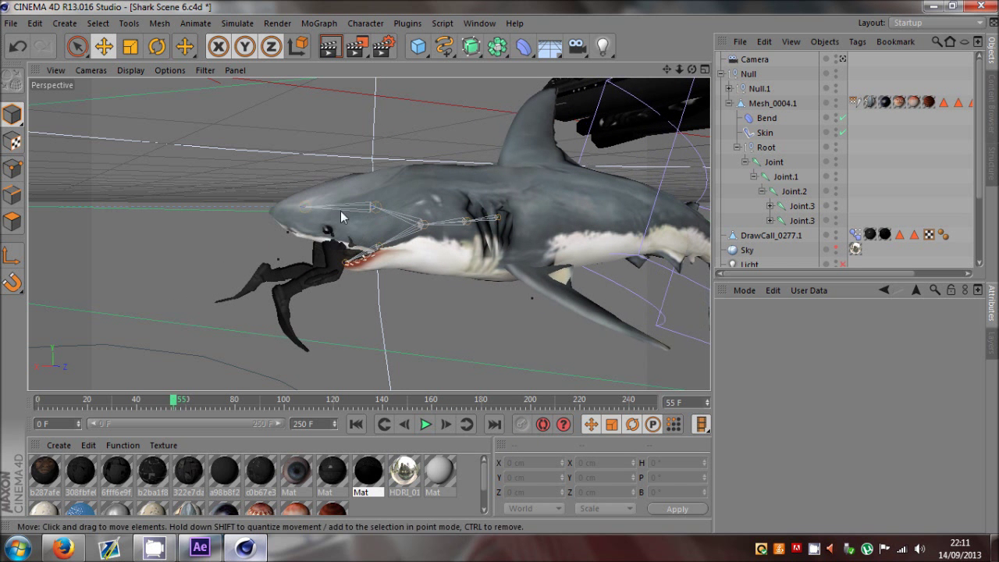
left_click(783, 195)
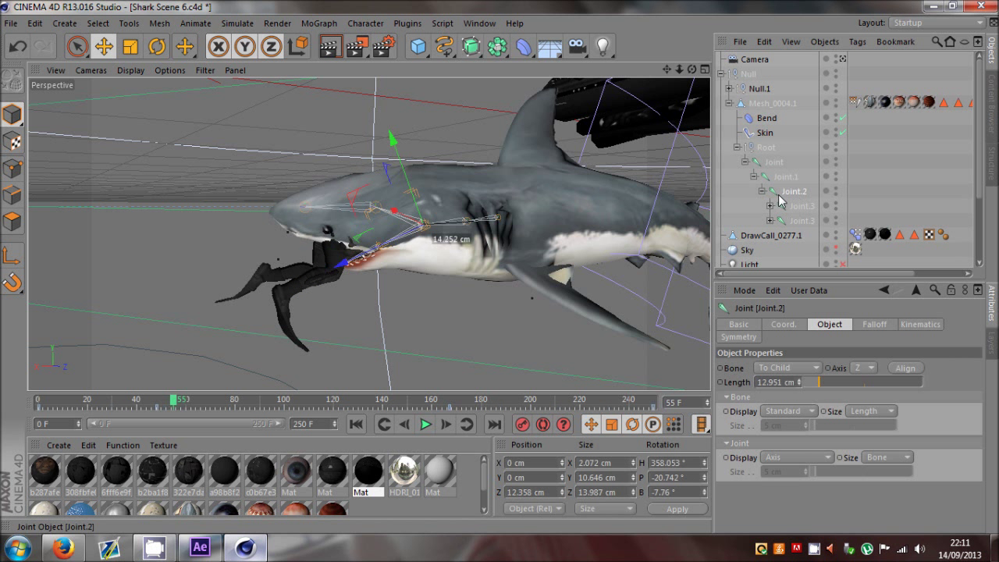
left_click(778, 221)
left_click(769, 221)
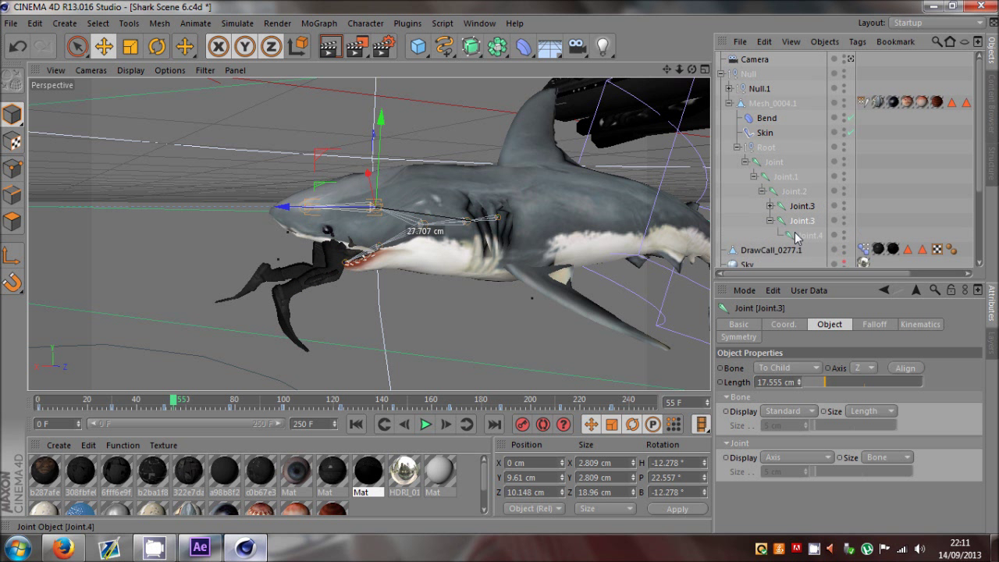
left_click(797, 236)
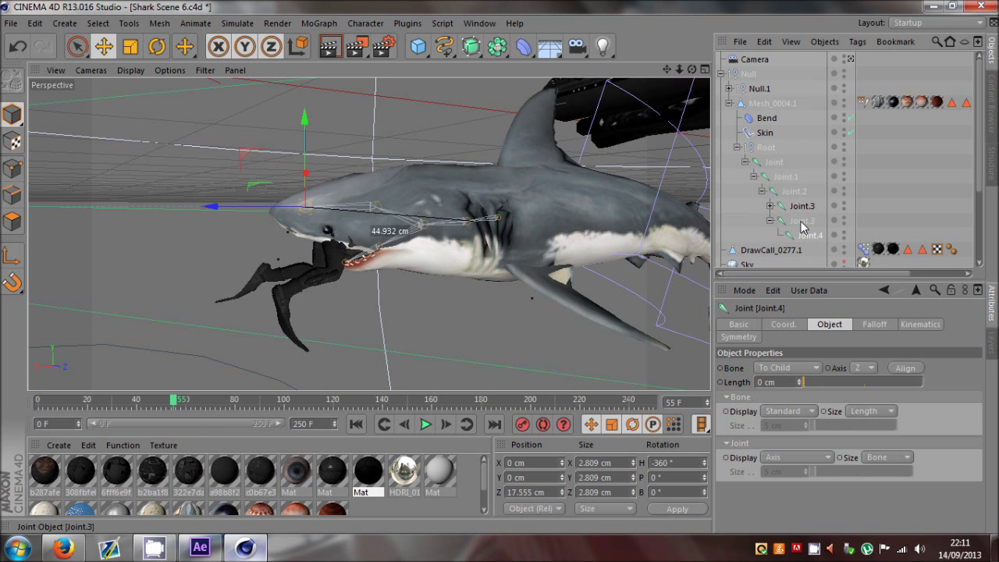
Delete all keyframes from the shark's upper-jaw Joint.3 with the animation set to frame 0
left_click(801, 221)
left_click_drag(175, 407, 231, 410)
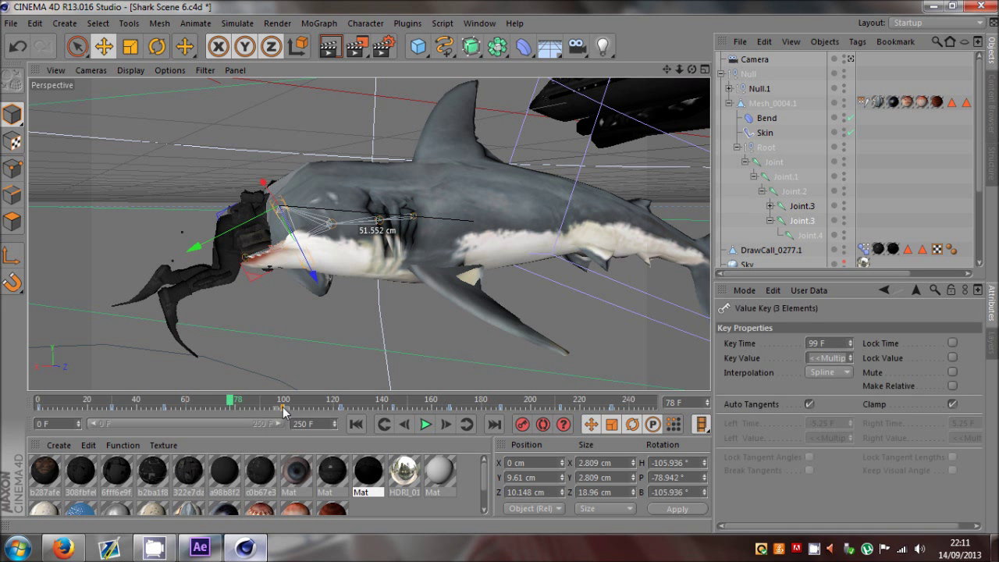
mouse_move(281, 409)
left_mouse_down()
mouse_move(114, 411)
mouse_move(128, 416)
mouse_move(119, 420)
left_mouse_up()
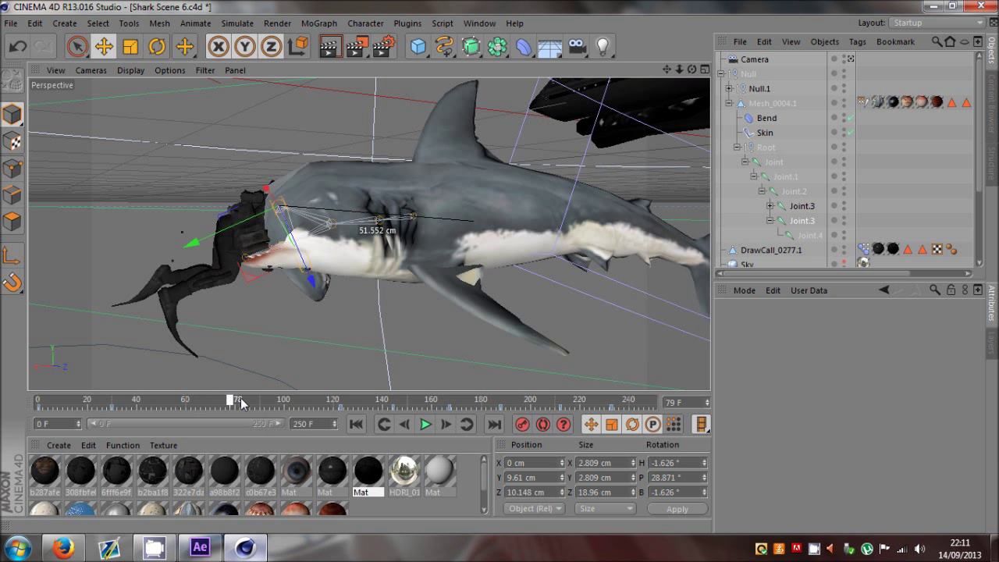
left_click(342, 408)
left_click_drag(245, 423, 221, 413)
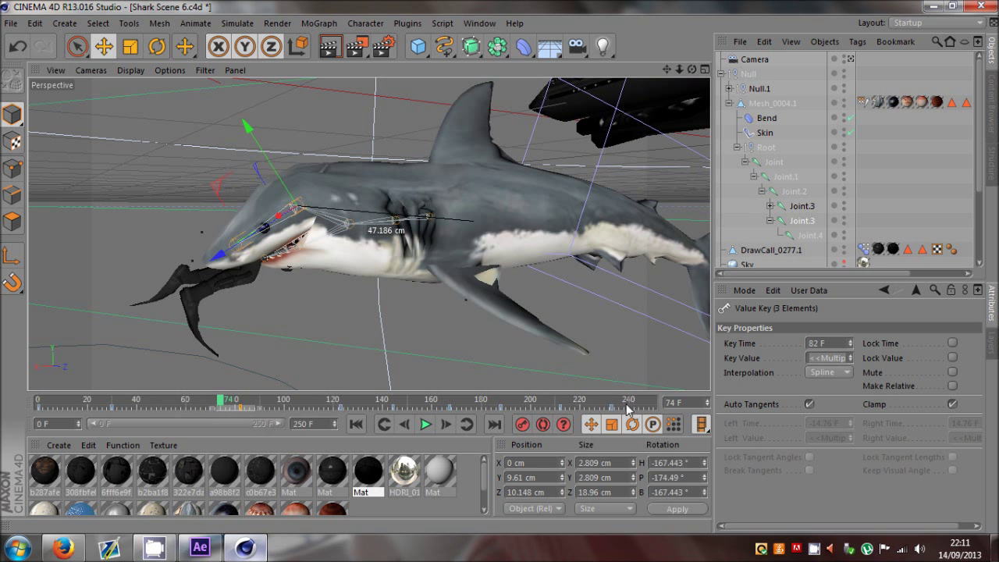
left_click(62, 413)
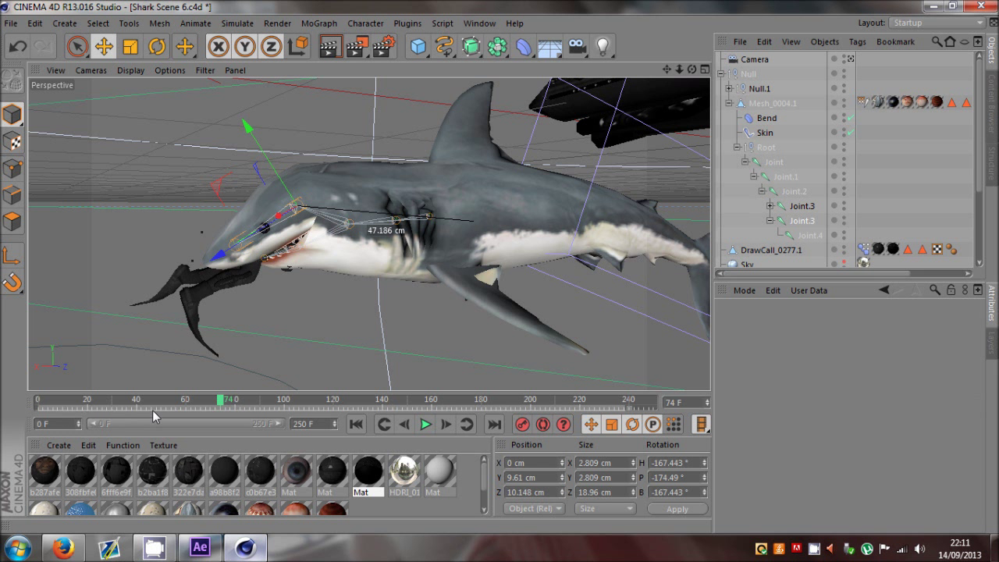
key("ctrl+z")
left_click_drag(153, 405, 34, 405)
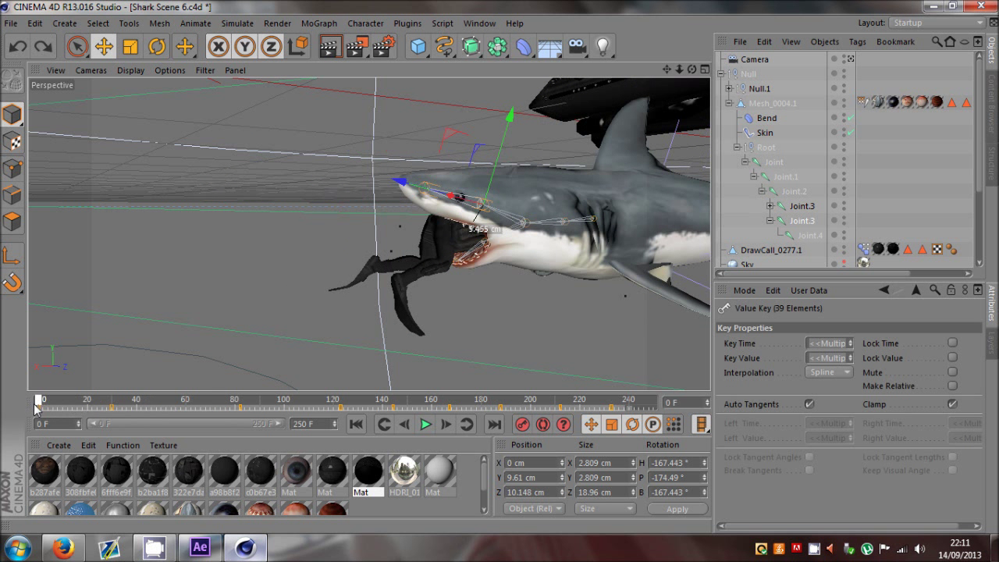
left_click(458, 414)
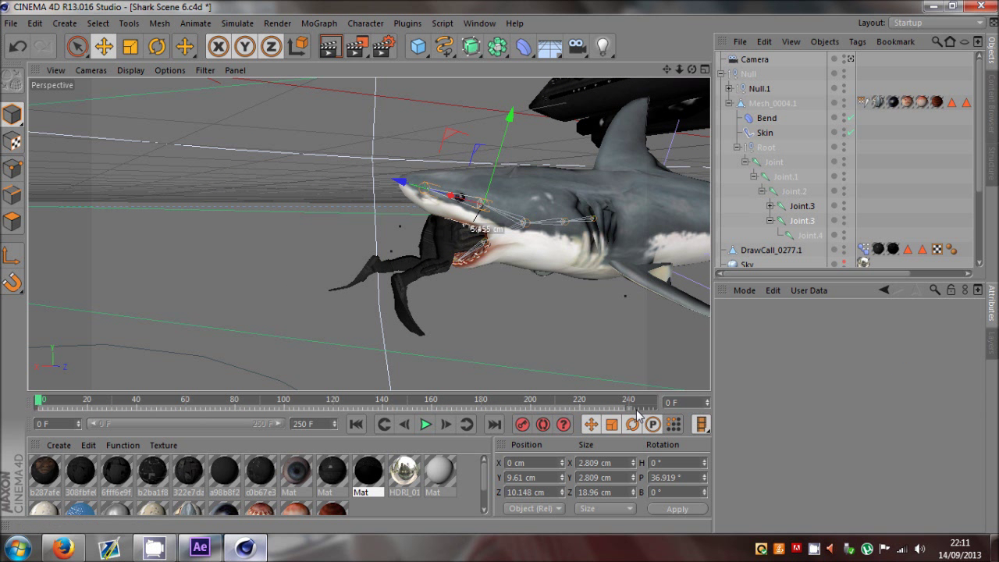
Return to the camera view at frame 0, enable automatic keyframing and collapse the upper-jaw Joint.3 hierarchy
left_click(851, 58)
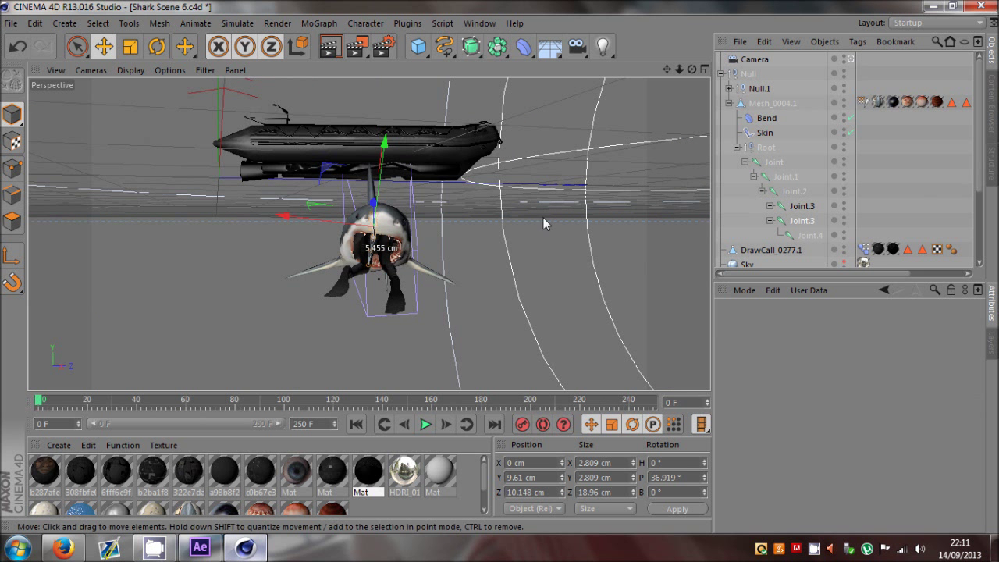
mouse_move(37, 404)
left_mouse_down()
mouse_move(294, 404)
mouse_move(33, 406)
left_mouse_up()
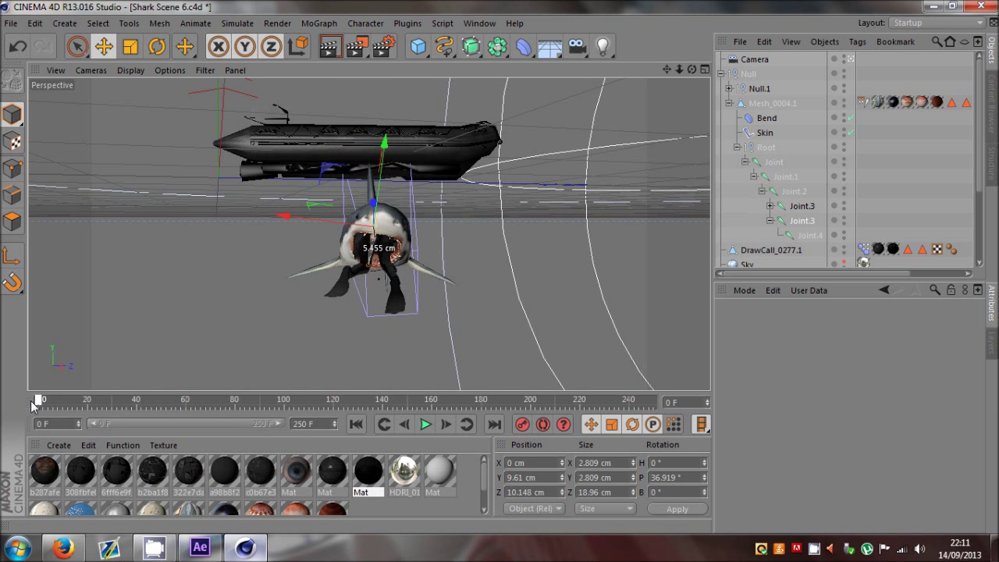
left_click(543, 426)
left_click(770, 220)
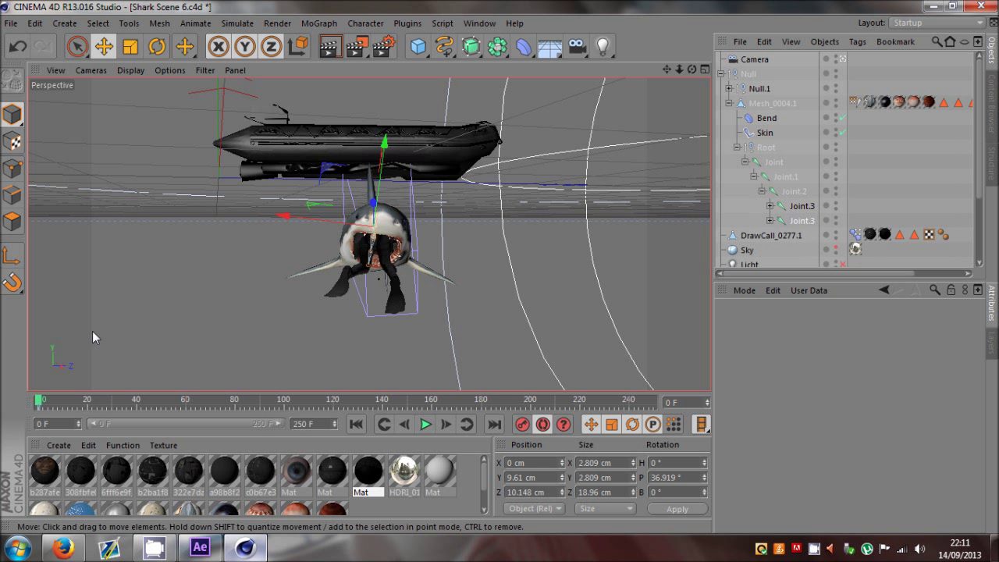
Keyframe the upper-jaw Joint.3 rotated down to a pitch of about 26° at frame 29 and raised at frame 61
left_click_drag(38, 403, 110, 402)
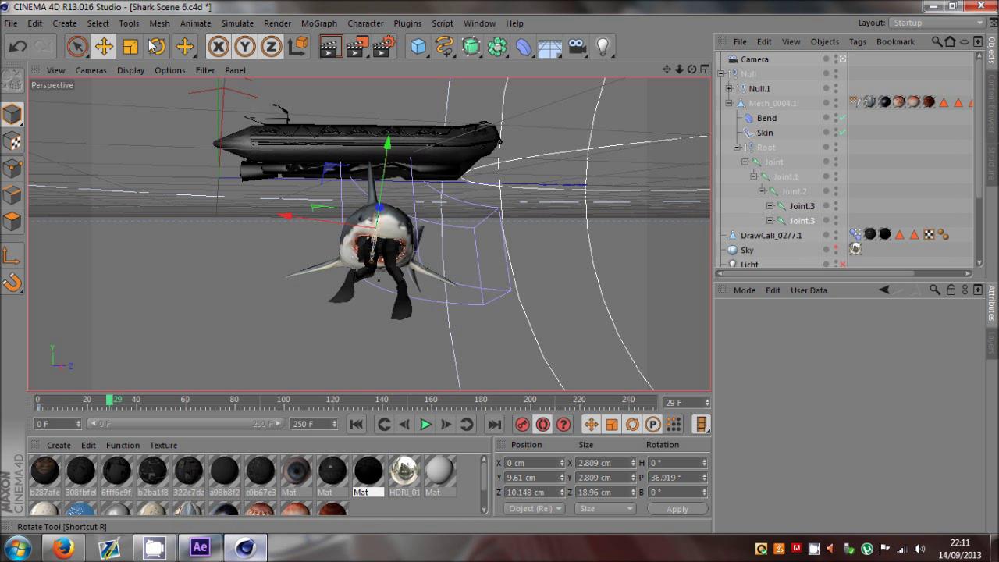
key("r")
left_click_drag(377, 223, 370, 248)
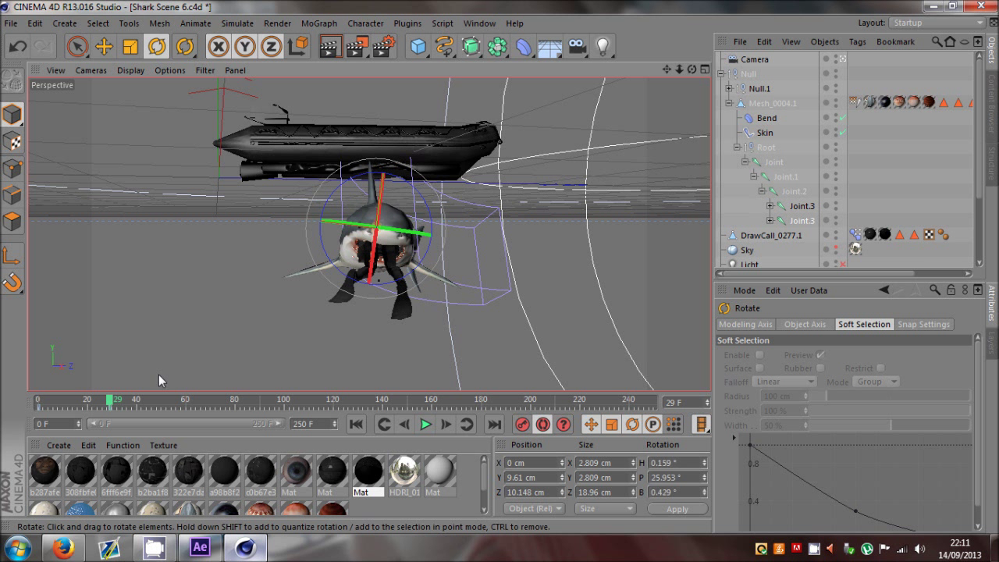
left_click_drag(111, 403, 187, 403)
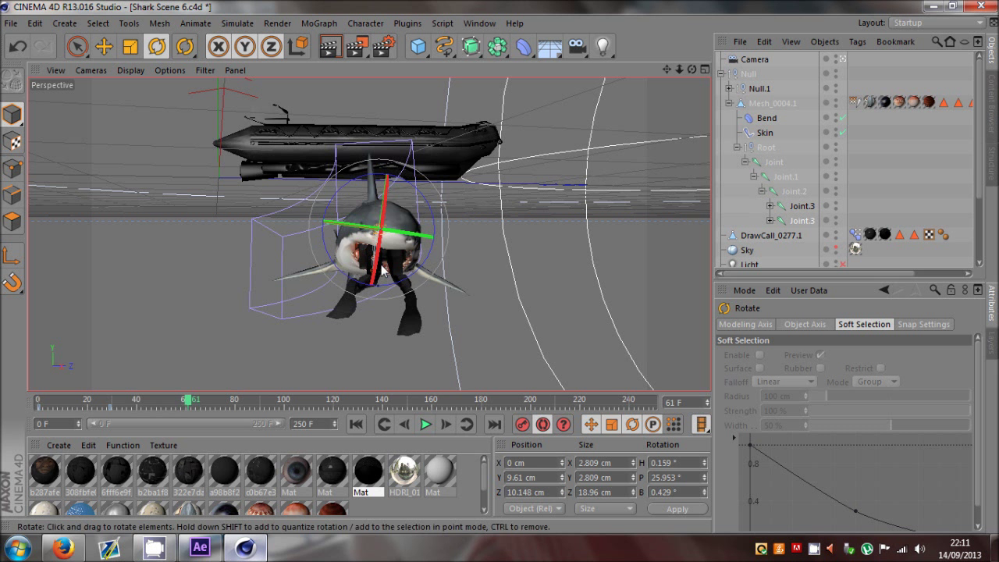
left_click_drag(382, 269, 381, 260)
Keyframe further upper-jaw rotations, with a pitch of about 25° near frame 108, then at frame 142 and near frame 190
left_click_drag(187, 403, 302, 402)
left_click_drag(337, 266, 339, 278)
left_click_drag(309, 402, 385, 402)
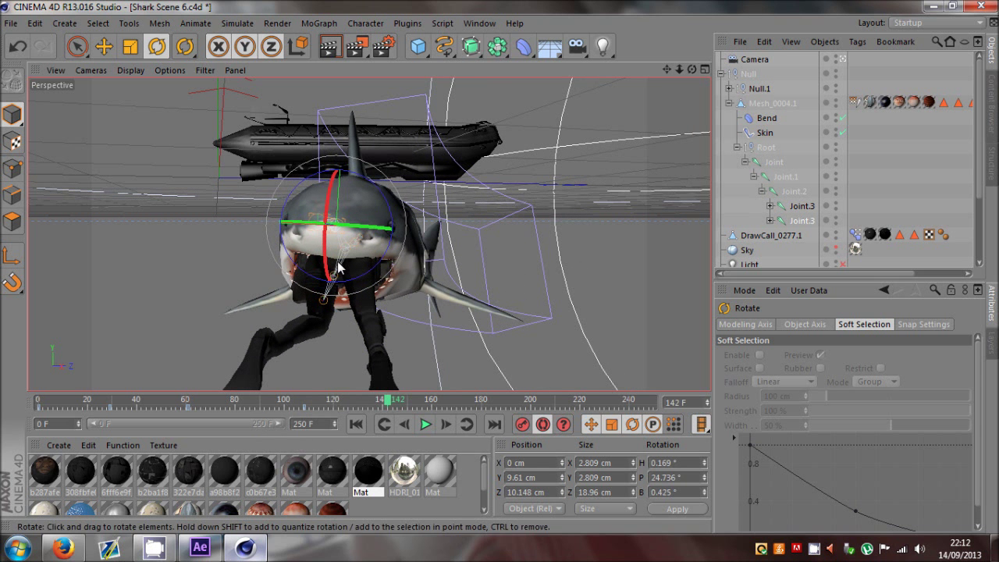
left_click_drag(326, 248, 328, 257)
left_click_drag(392, 403, 506, 402)
left_click_drag(357, 212, 384, 241)
Shift the upper-jaw keyframes earlier on the timeline, moving the one at frame 142 to frame 121
left_click_drag(506, 402, 335, 432)
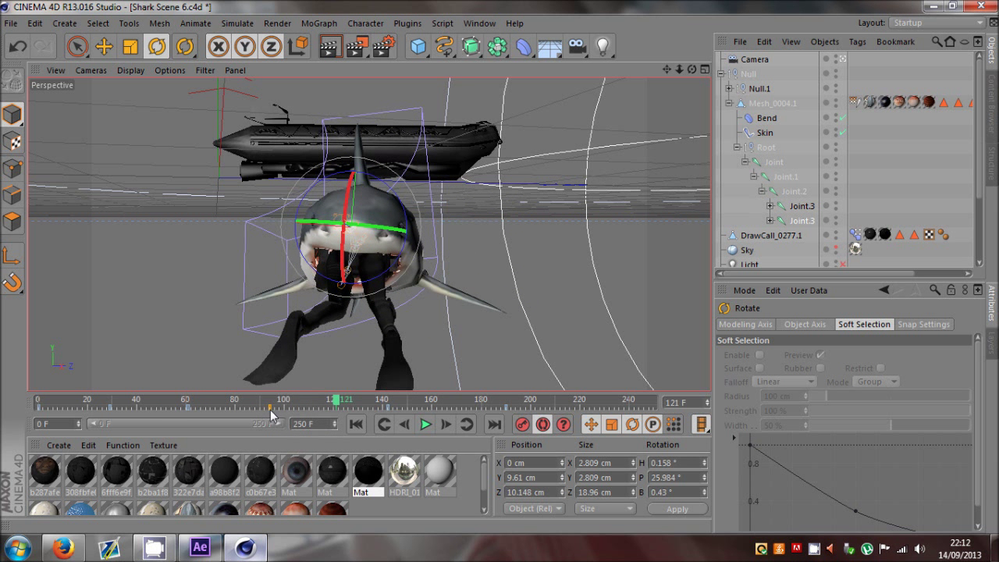
left_click(387, 408)
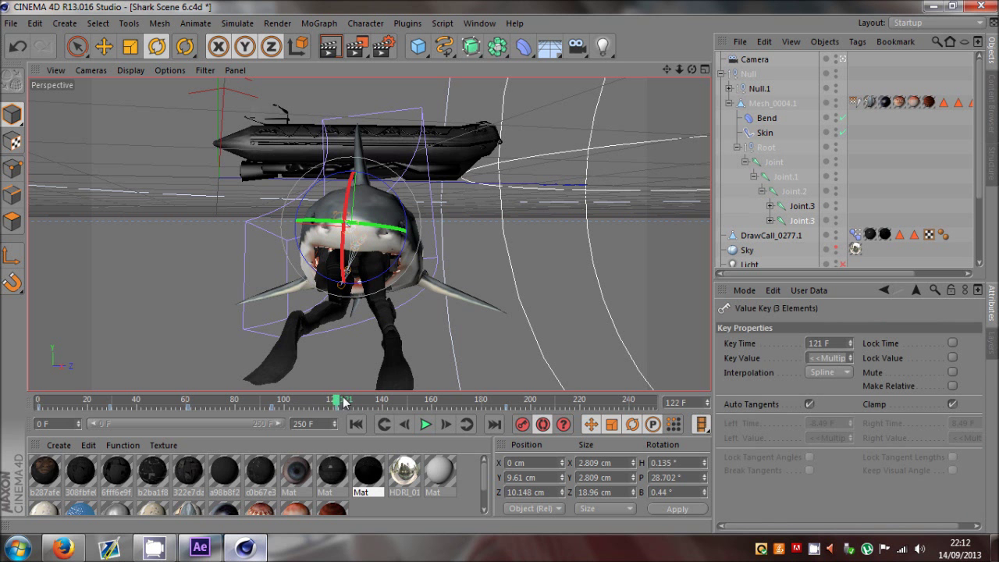
Keyframe the upper jaw lowered at frame 171, raised at frame 147, and raised to a pitch of about 28° at frame 194
left_click_drag(343, 402, 459, 403)
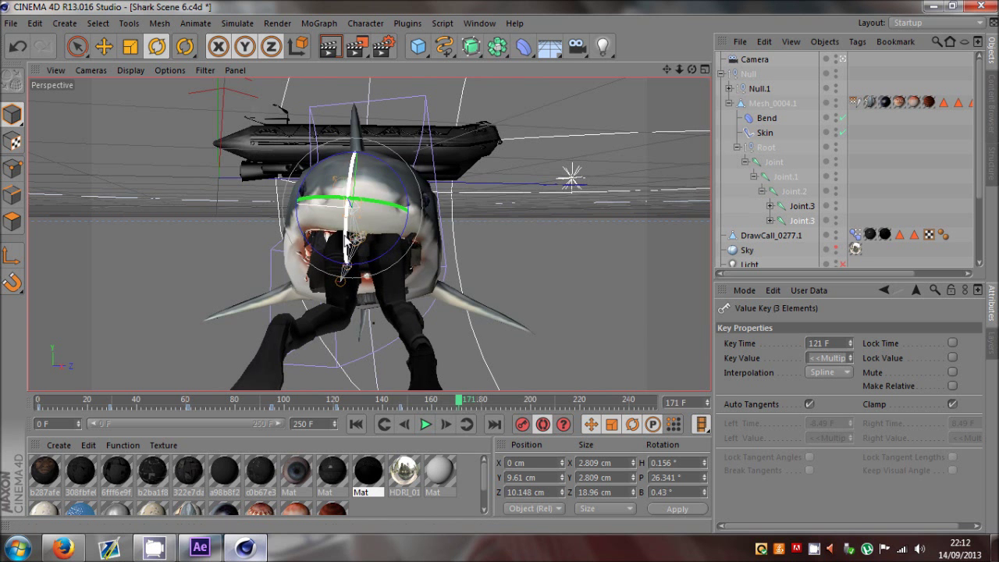
left_click_drag(346, 234, 346, 246)
left_click_drag(459, 401, 401, 419)
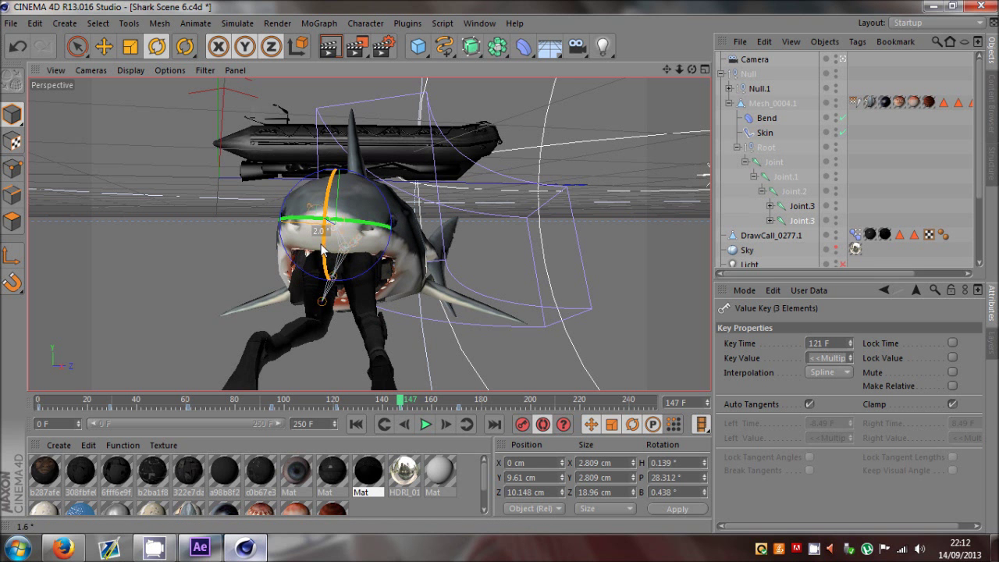
left_click_drag(322, 248, 321, 248)
left_click_drag(401, 401, 521, 424)
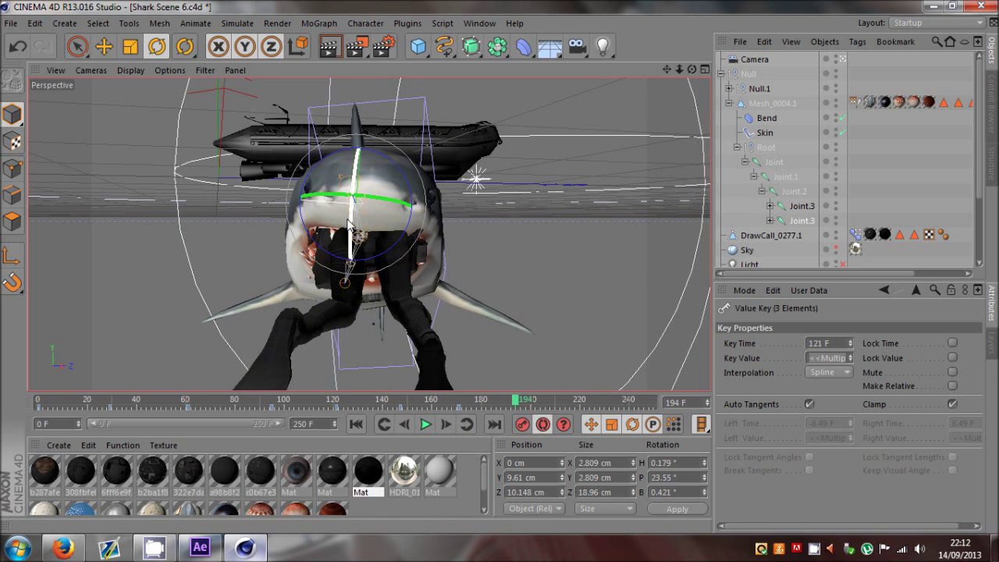
left_click_drag(348, 221, 351, 216)
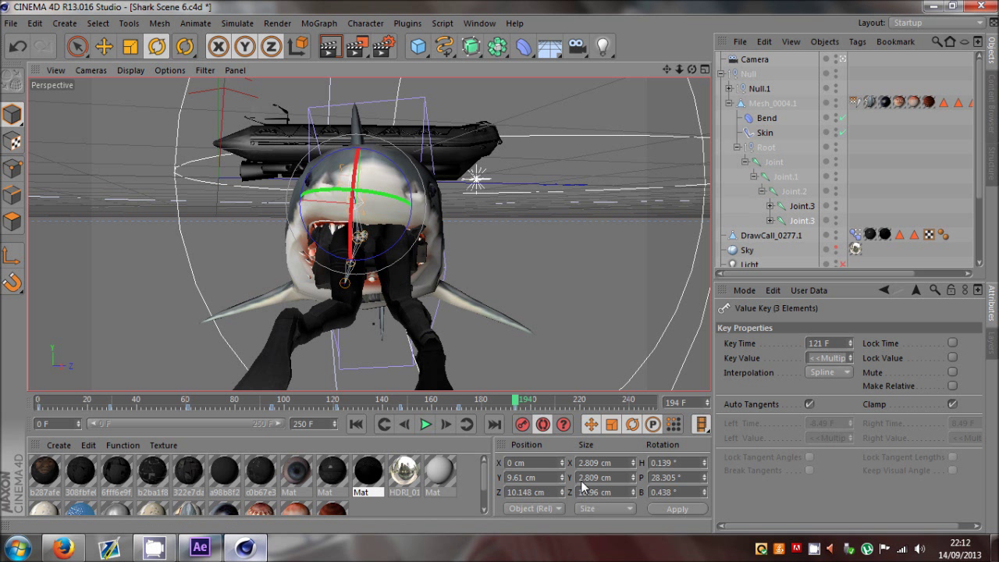
Clear the joint selection and review the jaw bites by scrubbing through the animation
left_click(126, 401)
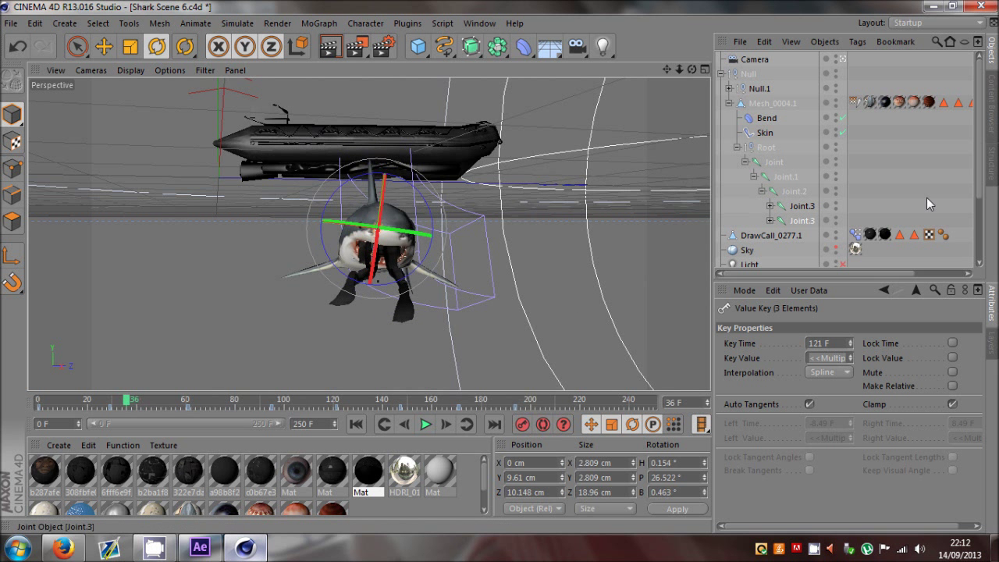
left_click(276, 374)
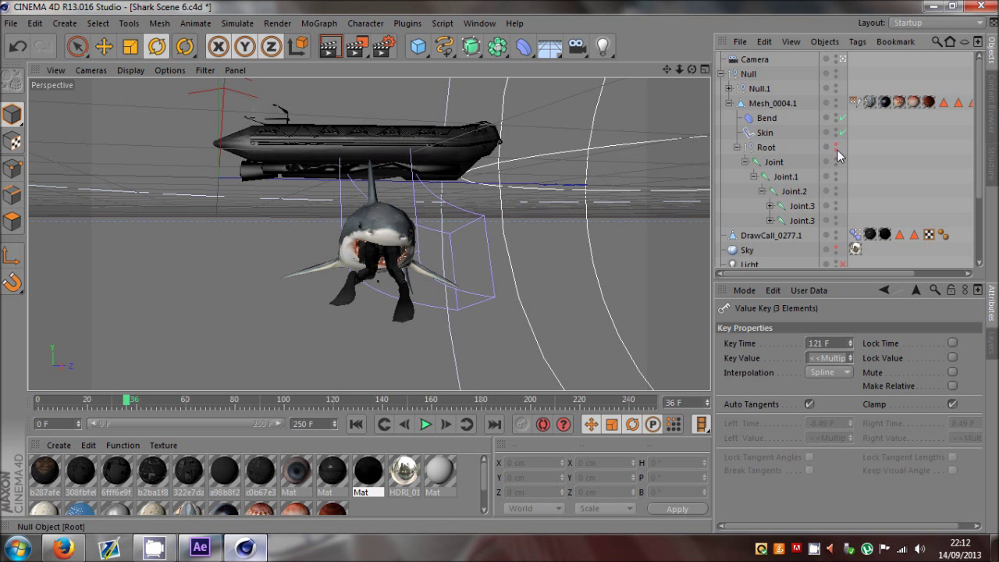
left_click_drag(129, 402, 200, 414)
left_click_drag(334, 420, 70, 405)
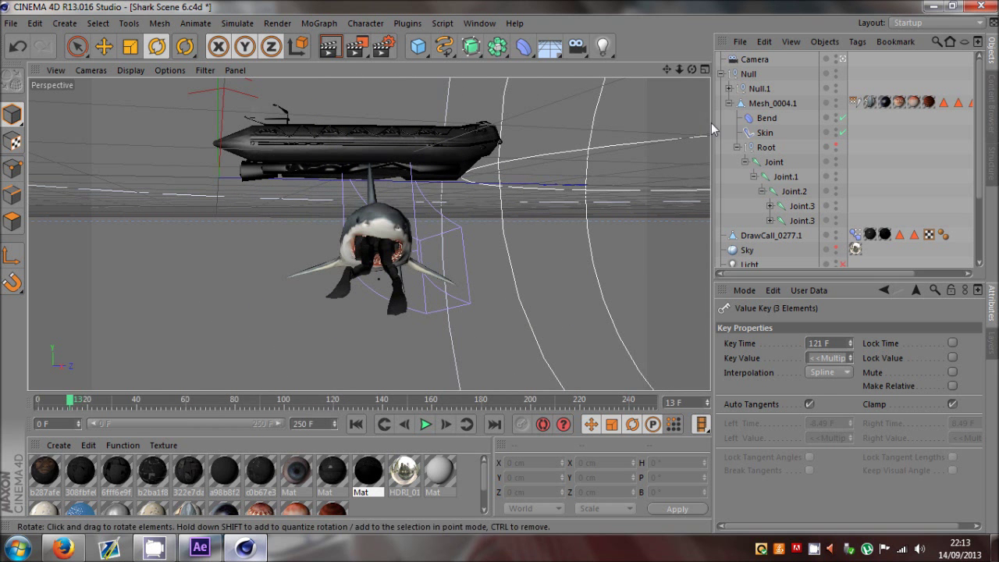
Select the diver's root joint inside Null.1 and keyframe a rotation at frame 47 with automatic keyframing on
left_click(739, 89)
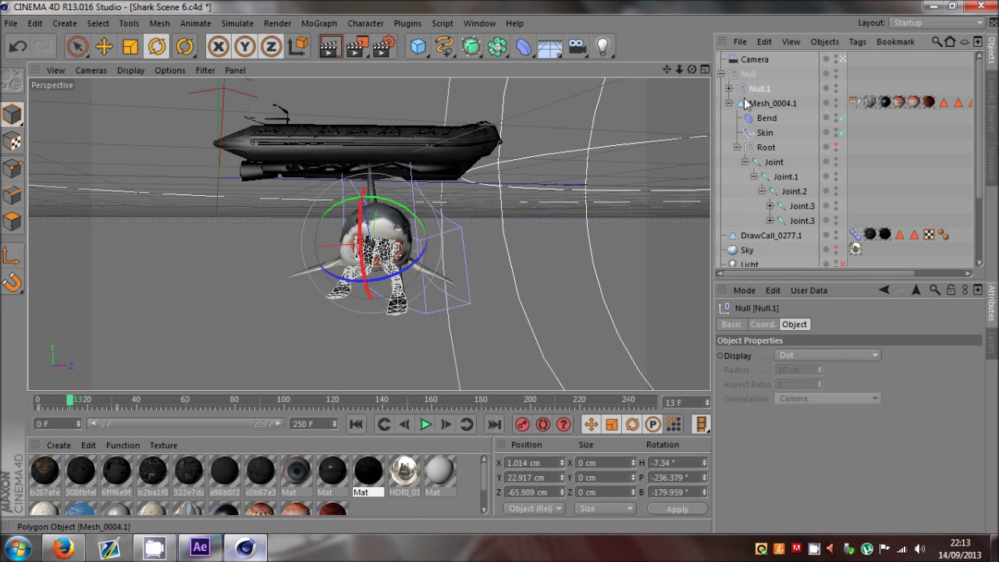
left_click(729, 88)
left_click(782, 221)
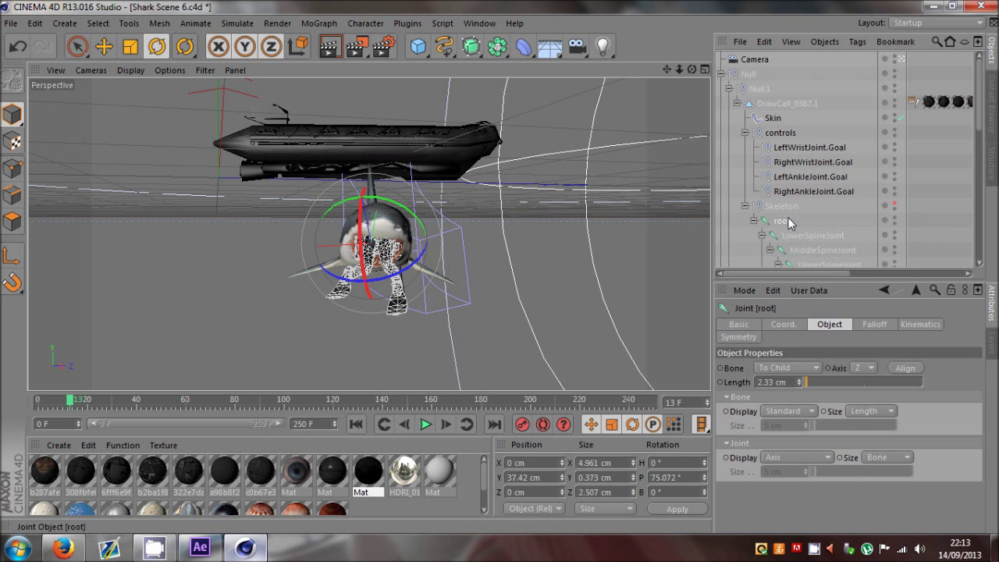
left_click_drag(70, 406, 154, 408)
left_click(542, 424)
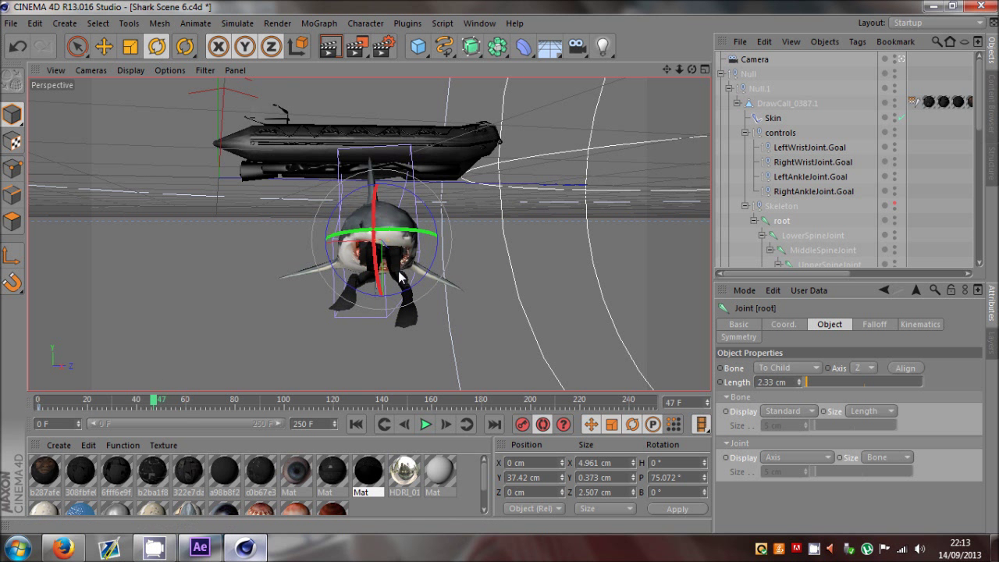
mouse_move(403, 274)
left_mouse_down()
mouse_move(422, 284)
mouse_move(409, 266)
left_mouse_up()
Keyframe the diver's root joint turned at frame 104 and tilted to a pitch of about 62° at frame 199
left_click_drag(162, 404, 294, 404)
left_click_drag(389, 236, 398, 233)
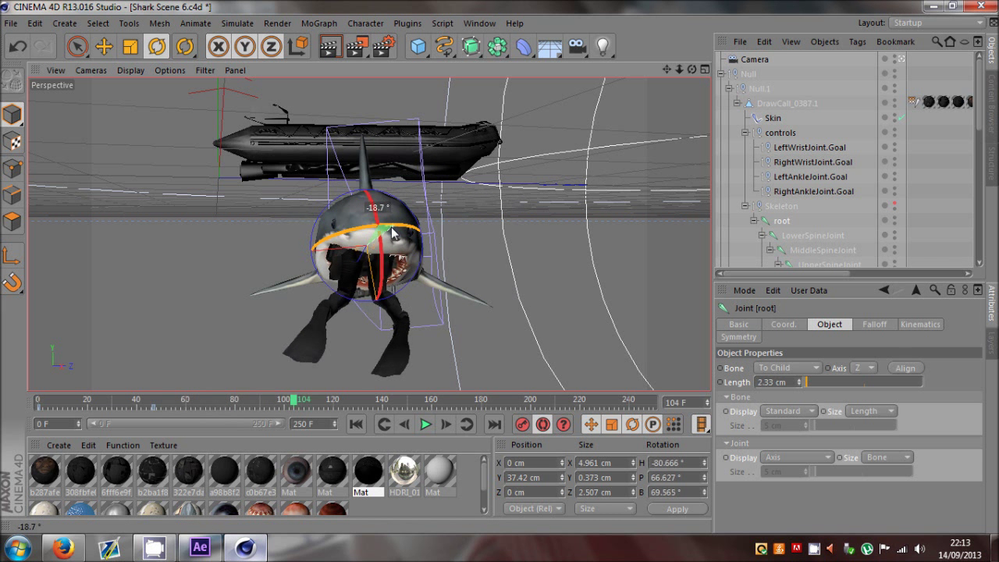
left_click_drag(293, 400, 529, 399)
left_click_drag(338, 255, 336, 275)
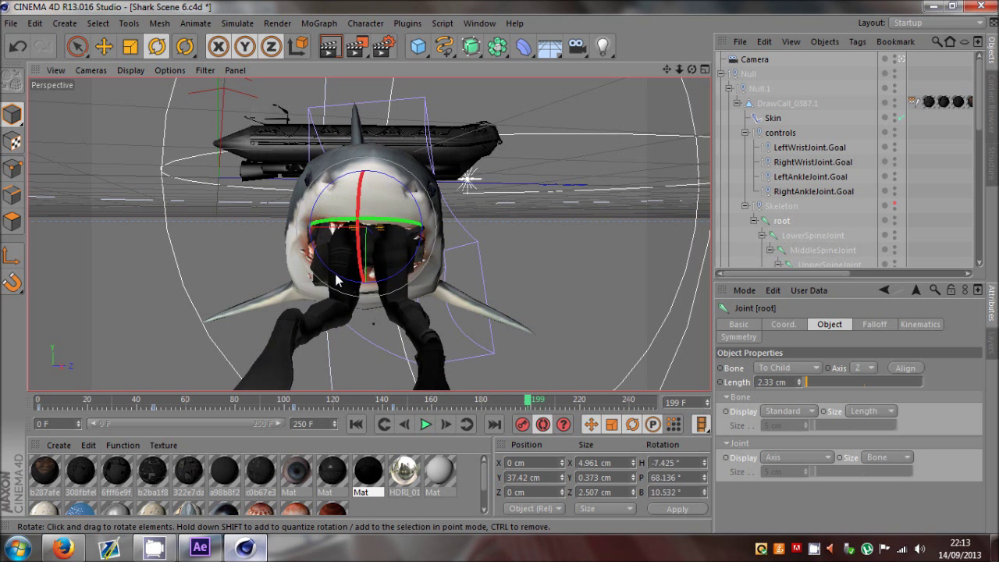
left_click_drag(383, 254, 386, 262)
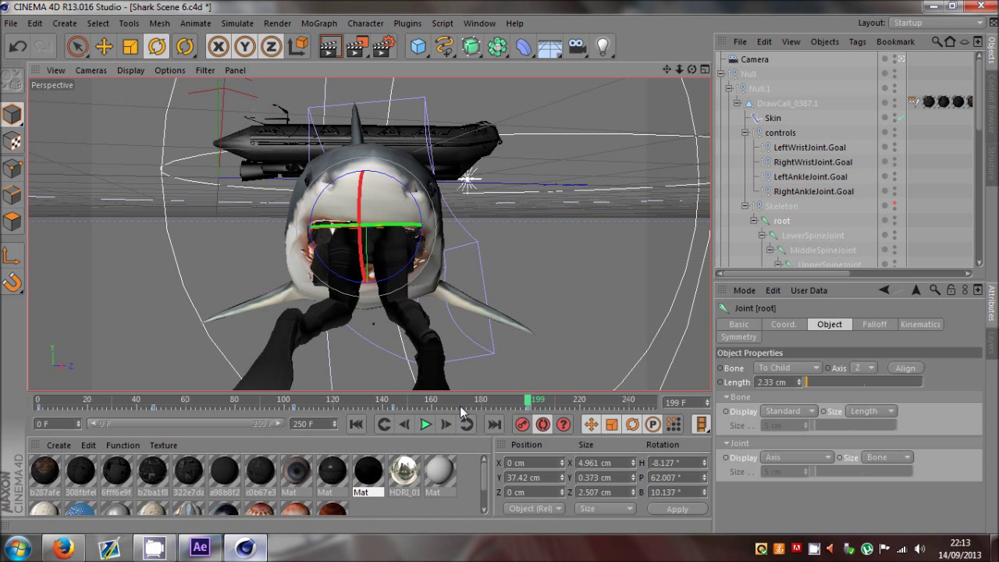
Keyframe the diver's root joint rotated to a pitch of about 73° at frame 145 and about 64° at frame 104
left_click(391, 400)
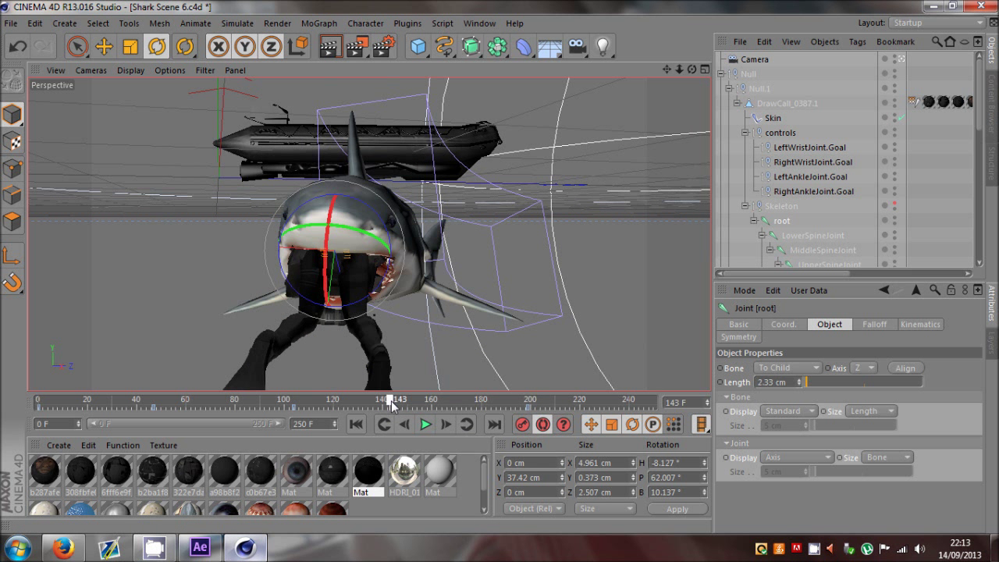
left_click(446, 424)
left_click(446, 424)
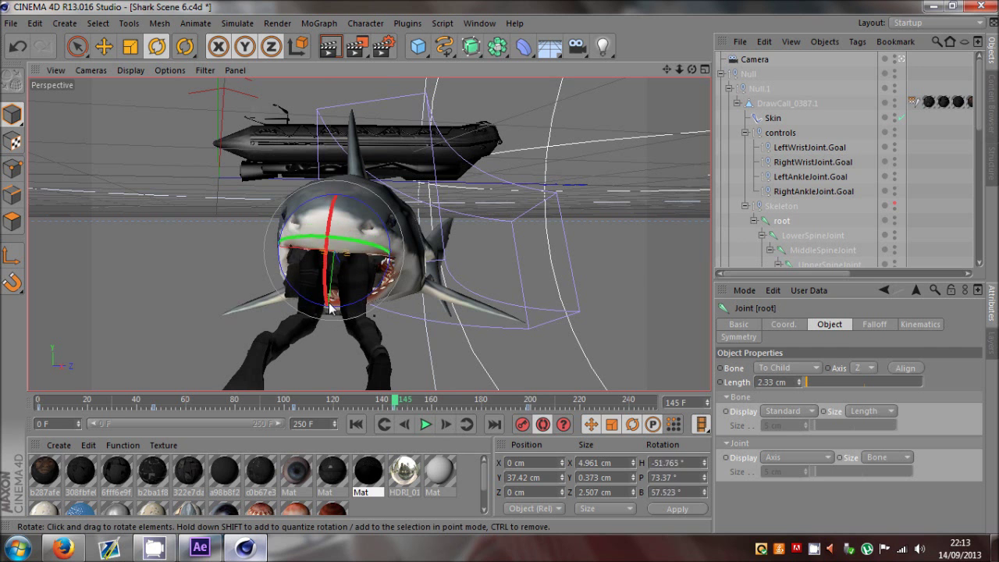
left_click_drag(335, 399, 296, 424)
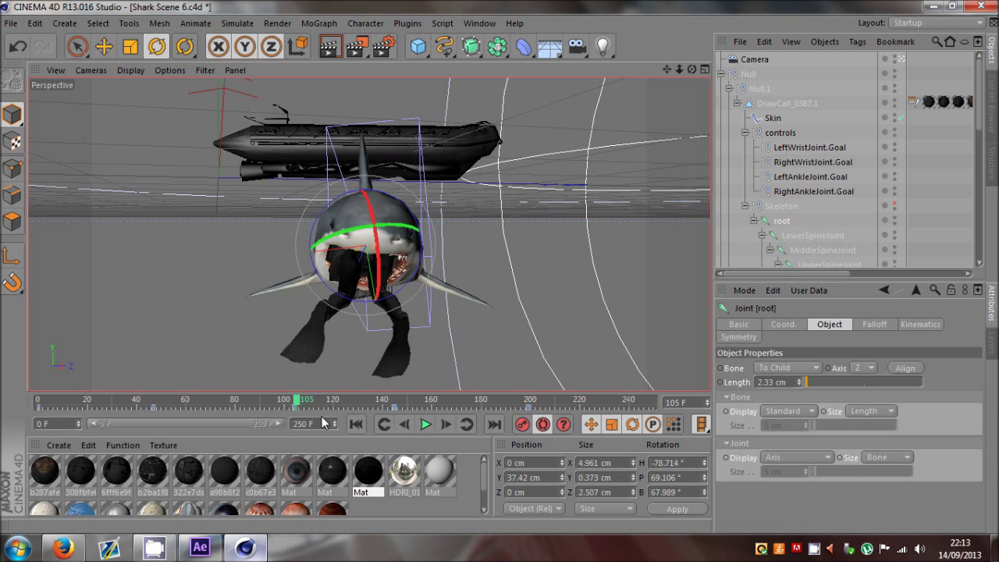
left_click(403, 424)
left_click_drag(370, 344, 363, 292)
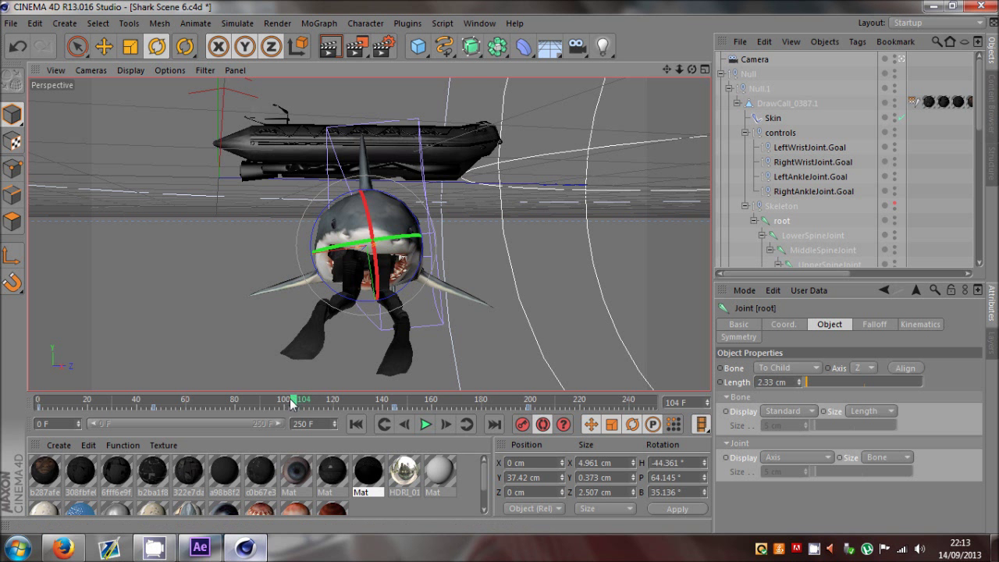
Keyframe the diver's root joint rotated to a heading of about 2° and a pitch of about 77° at frame 47
left_click_drag(291, 402, 154, 412)
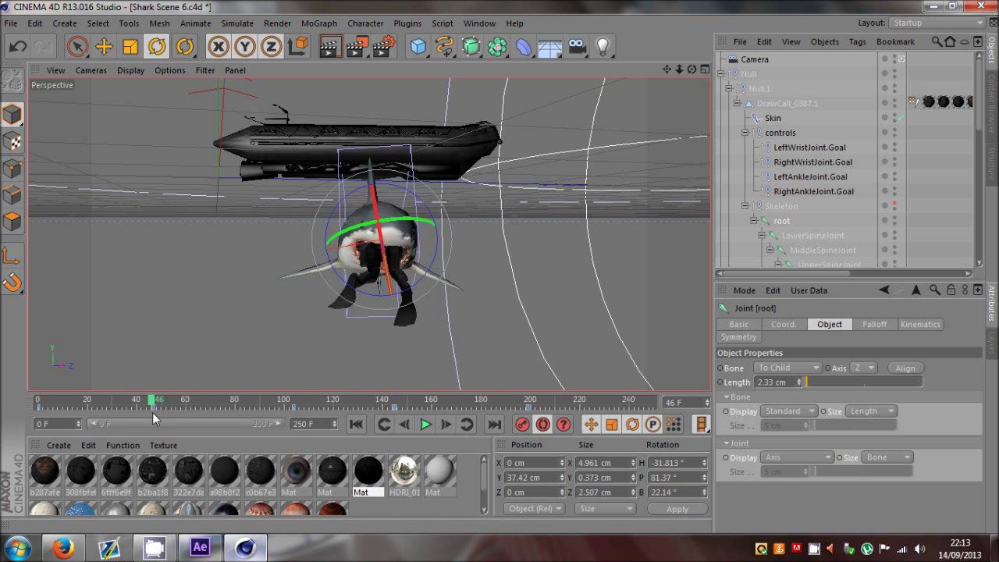
left_click_drag(379, 254, 366, 255)
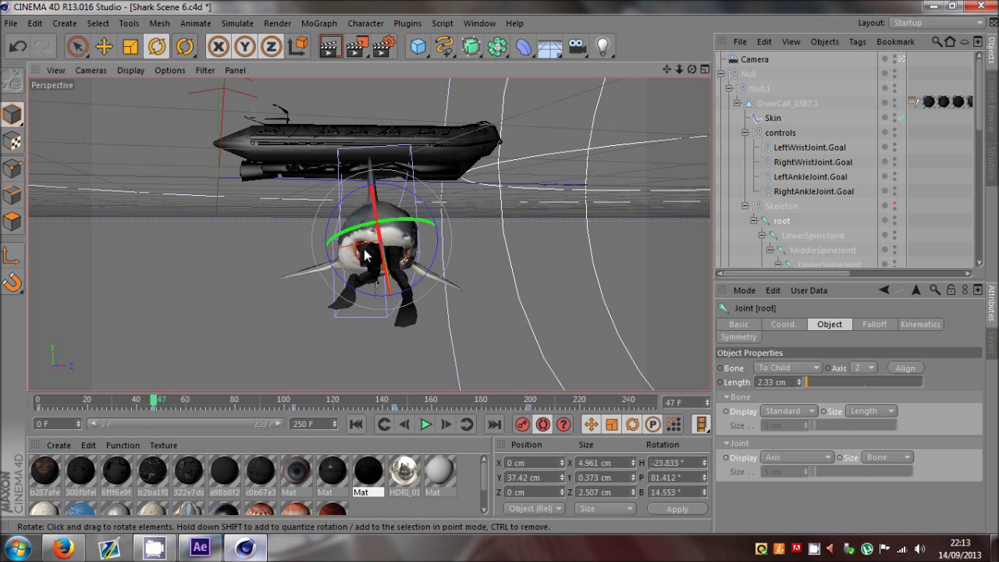
left_click(540, 425)
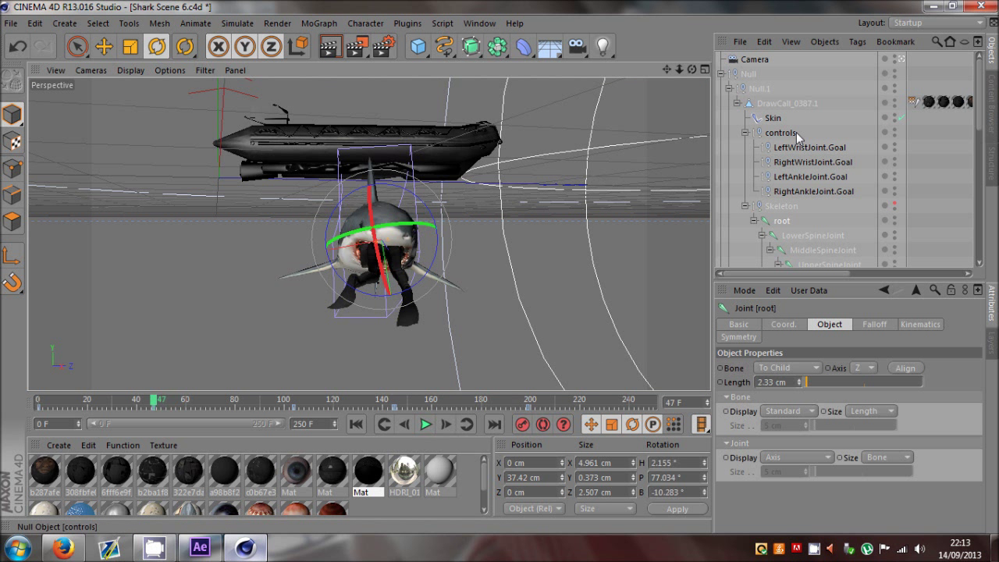
Select LeftAnkleJoint.Goal and RightAnkleJoint.Goal and record a keyframe for both at frame 0
left_click(809, 178)
left_click(800, 191, "ctrl")
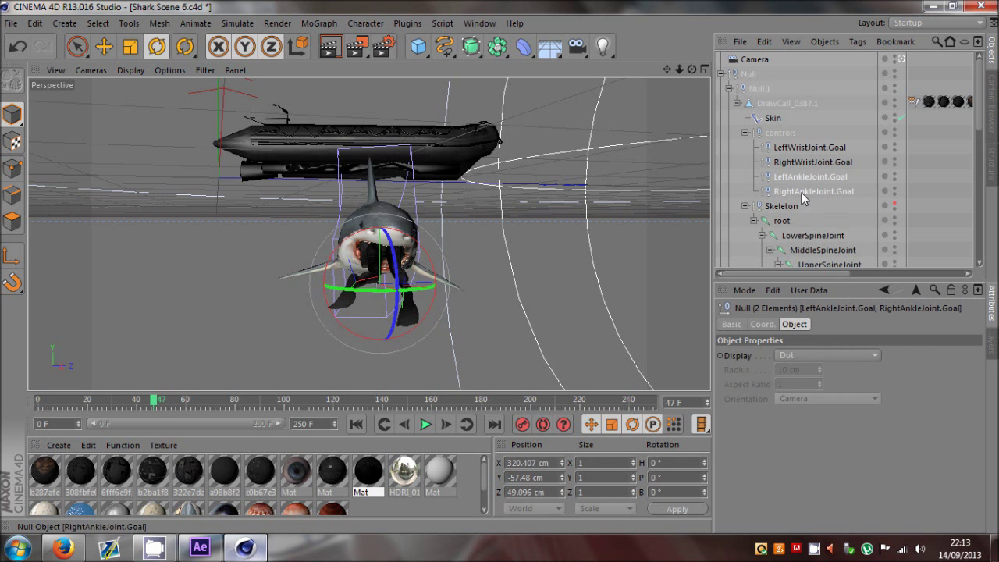
left_click_drag(154, 407, 11, 424)
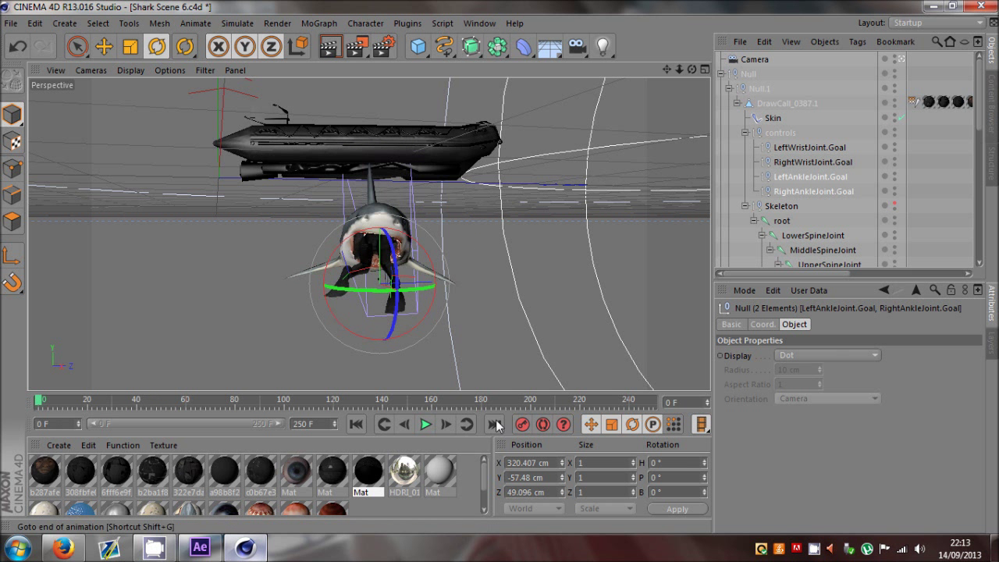
left_click(559, 424)
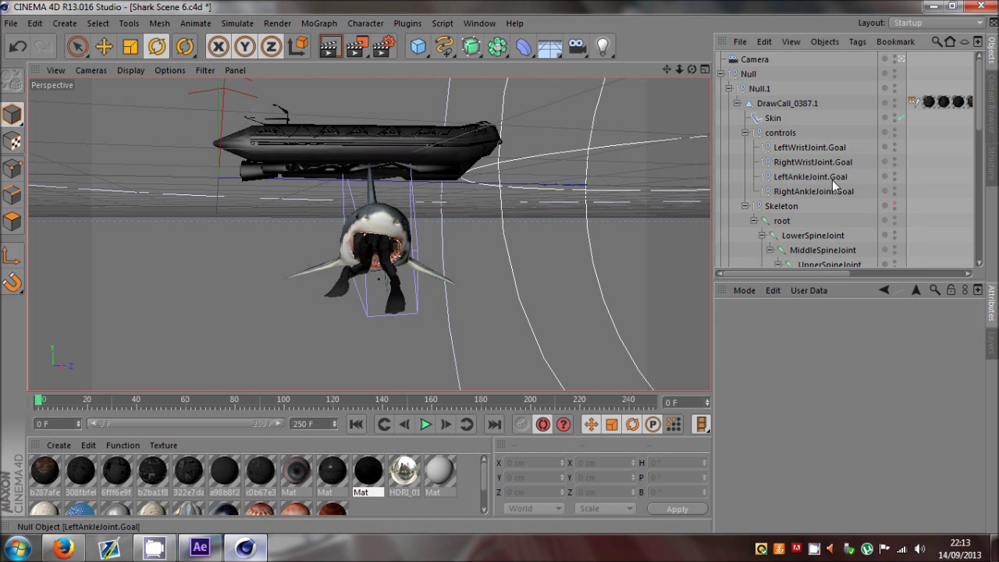
Keyframe the left ankle goal raised outward at frame 50, and shift that keyframe to frame 35
left_click_drag(45, 402, 160, 402)
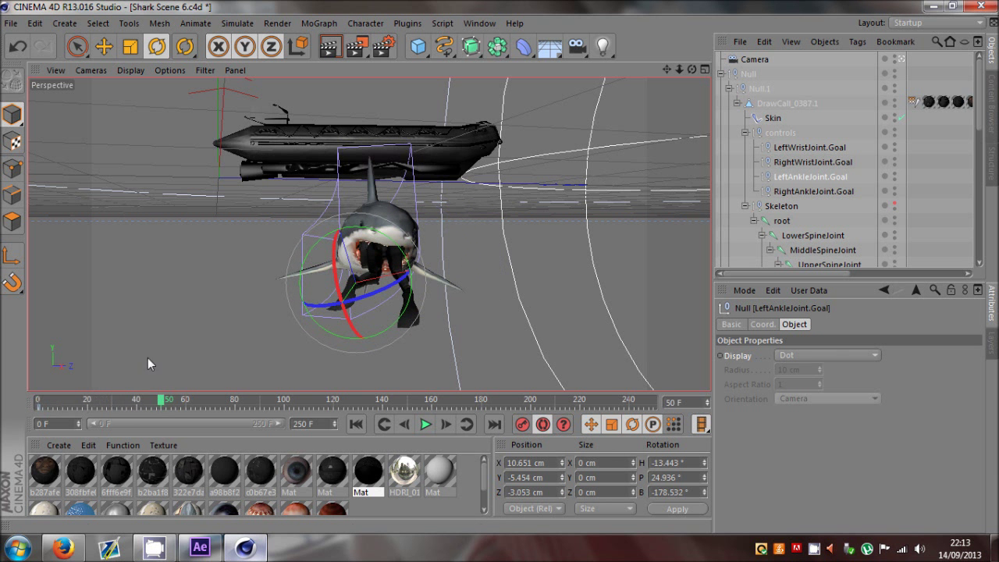
left_click(104, 46)
left_click_drag(382, 304, 360, 281)
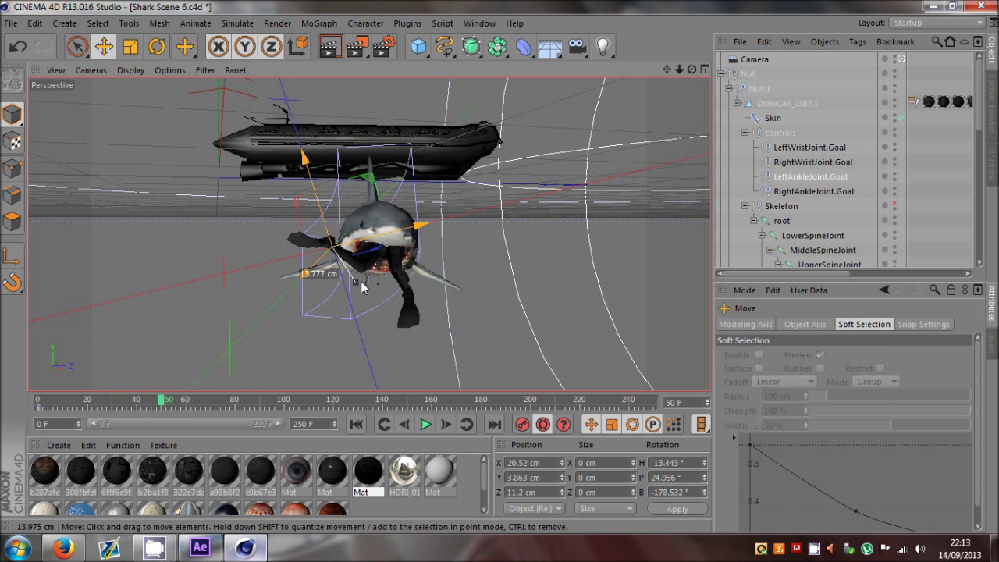
left_click_drag(166, 404, 204, 401)
left_click(155, 412)
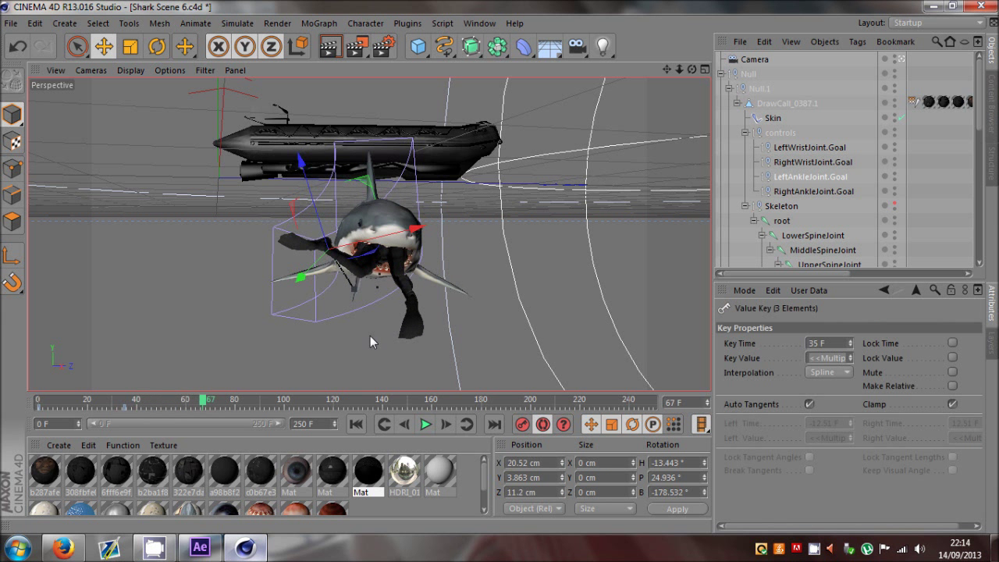
Keyframe the left ankle goal lowered at frame 67 and raised above the shark's jaw at frame 96
left_click_drag(389, 316, 410, 346)
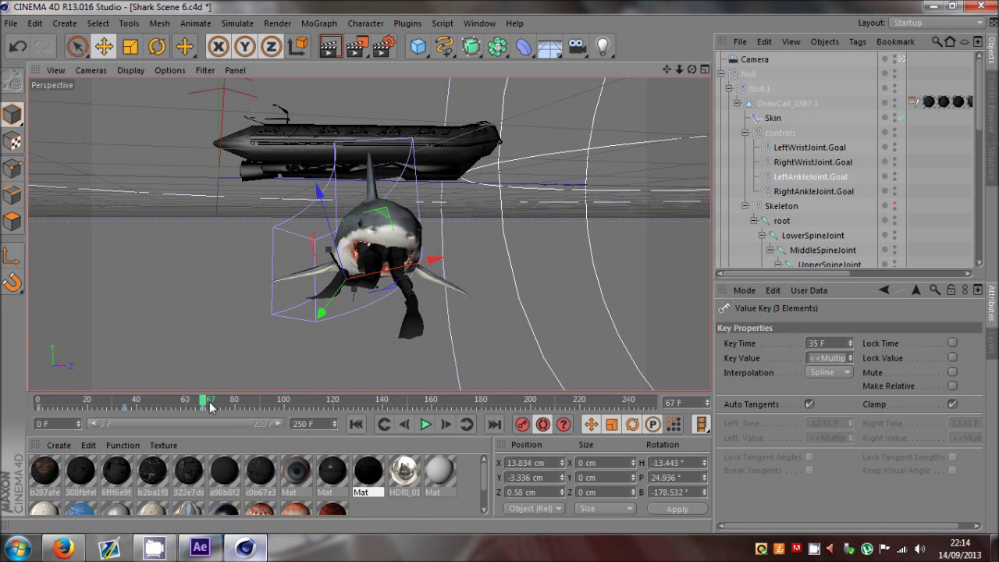
left_click_drag(209, 407, 279, 401)
left_click_drag(370, 328, 419, 264)
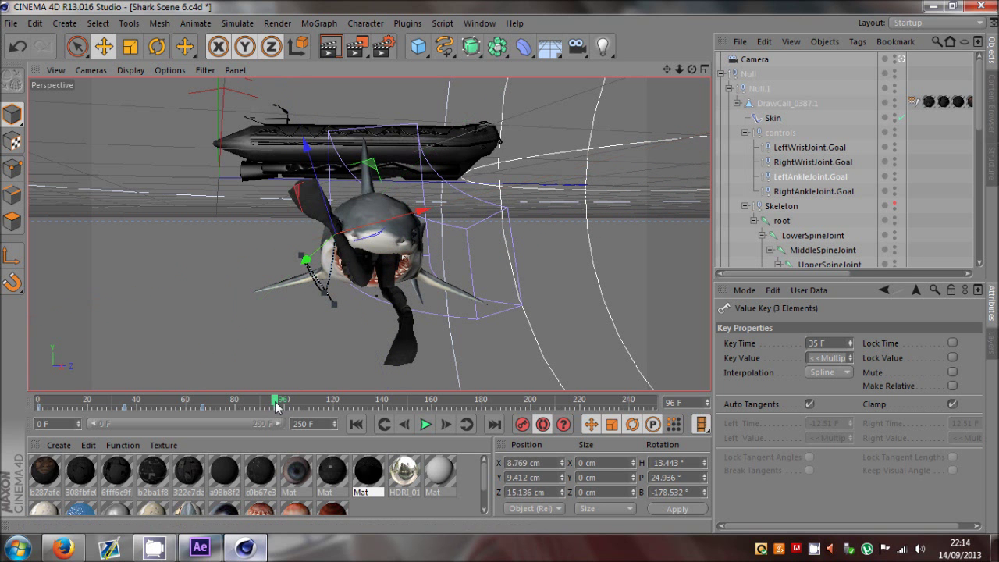
Keyframe the left ankle goal lowered at frame 130 and leave the scene camera view to inspect the legs
left_click_drag(276, 404, 356, 401)
mouse_move(344, 299)
left_mouse_down()
mouse_move(338, 373)
mouse_move(504, 273)
mouse_move(349, 295)
left_mouse_up()
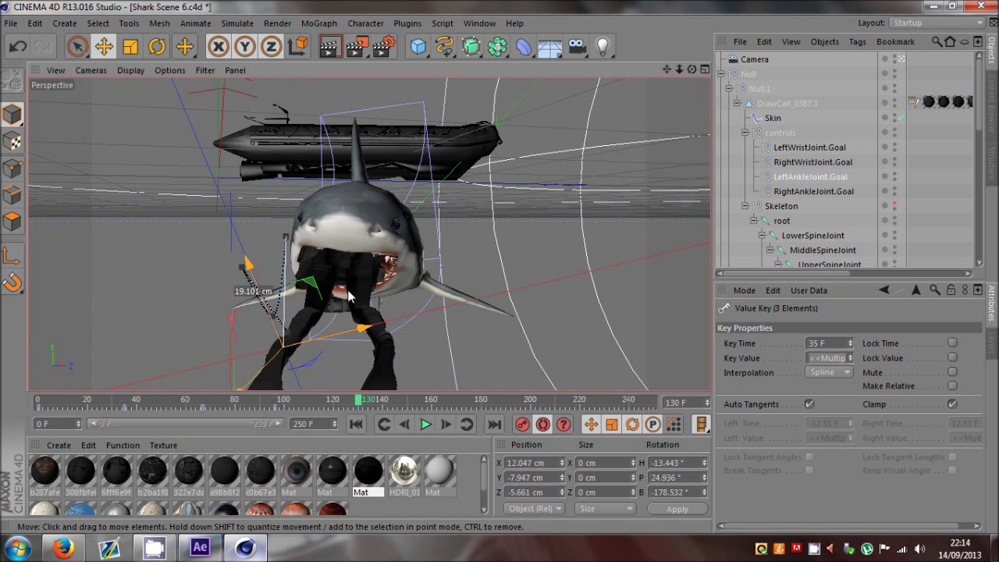
middle_click(678, 79)
middle_click(304, 176)
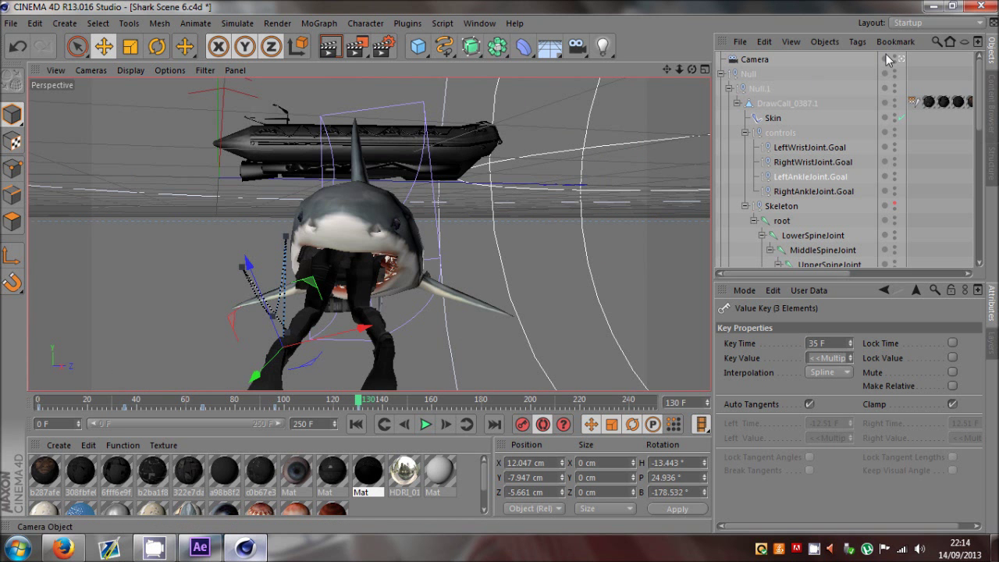
left_click(900, 59)
left_click_drag(666, 70, 458, 233)
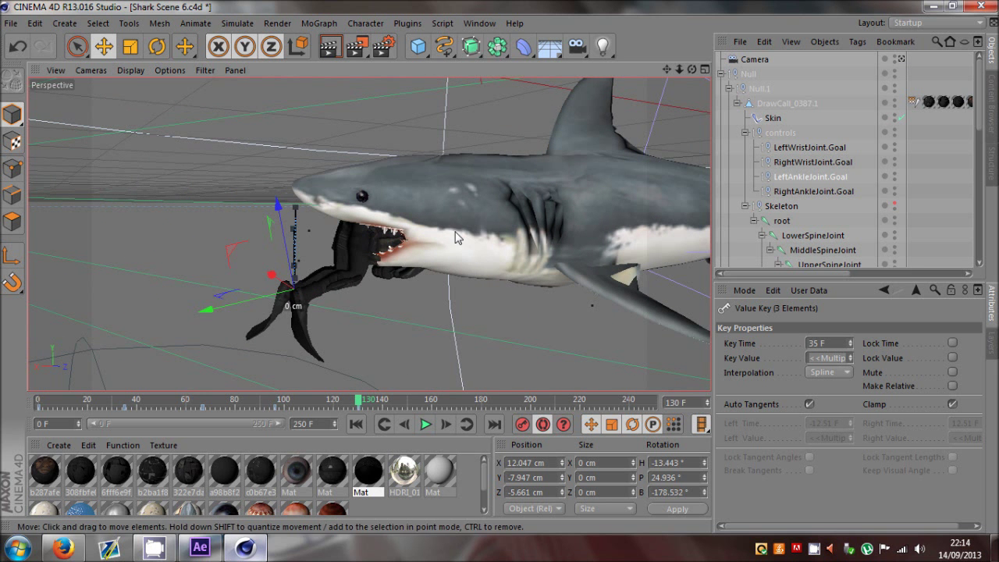
left_click_drag(233, 247, 487, 245)
Keyframe the left ankle goal moved outward at frame 158 and raised to about Y 8.2 cm at frame 196
left_click_drag(361, 401, 428, 397)
left_click_drag(391, 347, 359, 302)
left_click_drag(691, 69, 692, 75)
left_click_drag(624, 201, 600, 209)
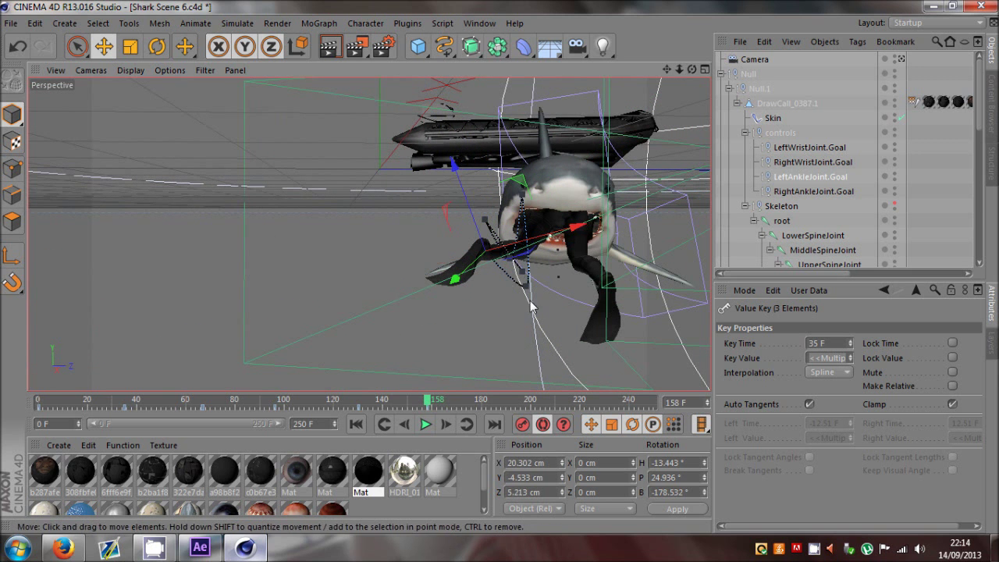
left_click_drag(435, 402, 520, 399)
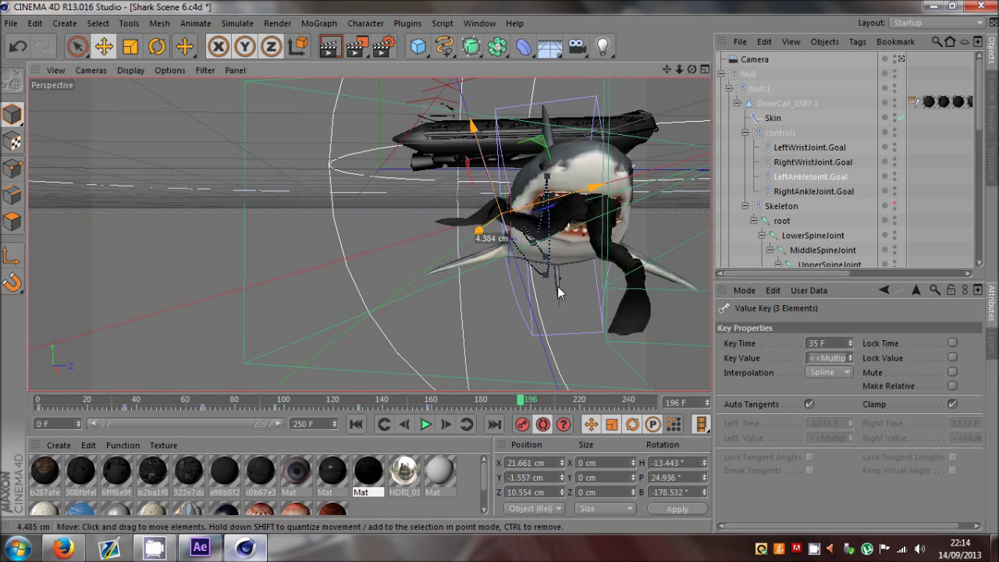
left_click_drag(691, 69, 692, 78)
left_click_drag(576, 299, 641, 183)
left_click_drag(691, 69, 460, 190)
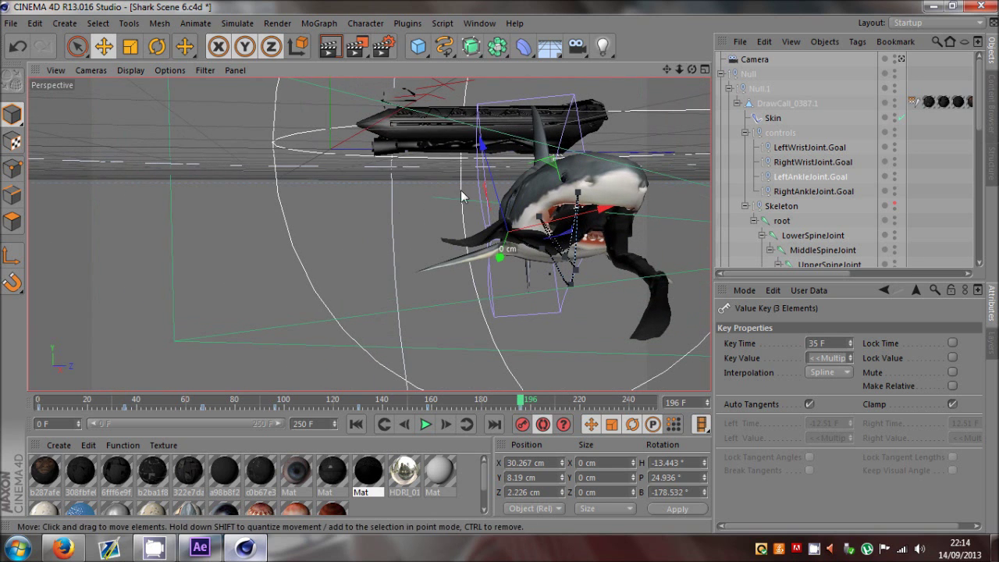
Keyframe the left ankle goal repositioned at frame 225 and lowered to about Y -4.6 cm at frame 250
left_click_drag(521, 413, 593, 405)
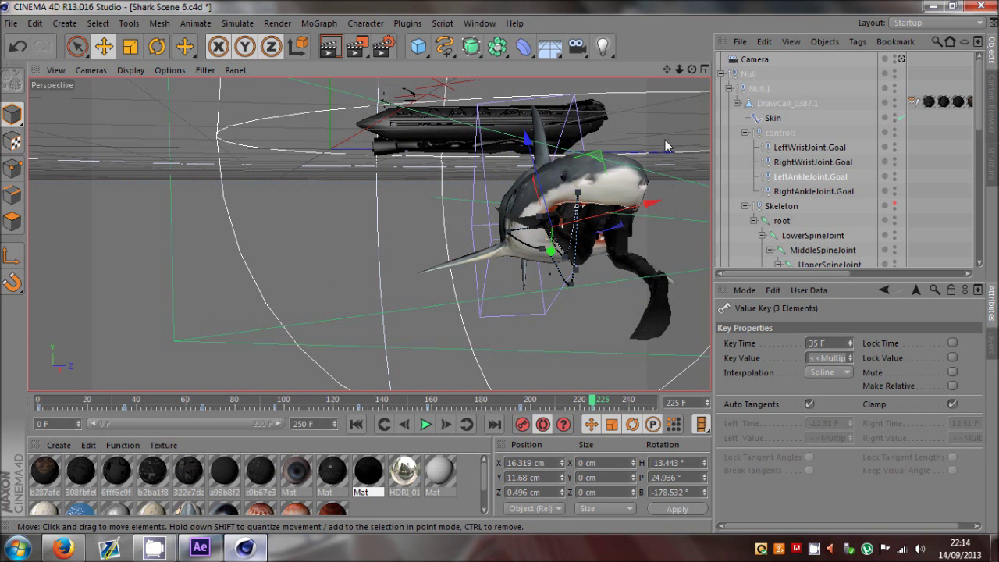
left_click_drag(497, 270, 499, 269)
left_click_drag(613, 169, 575, 175)
left_click_drag(593, 401, 660, 398)
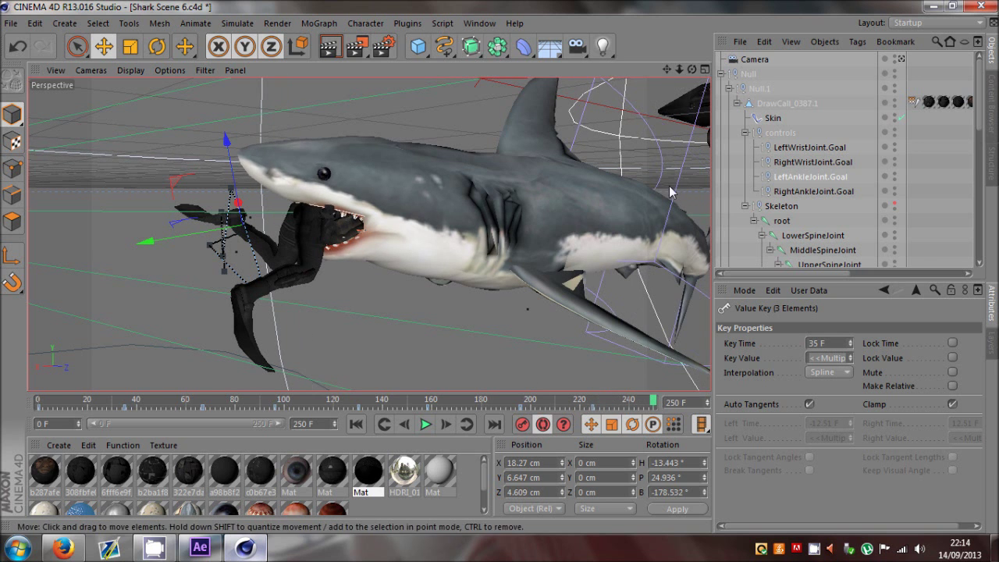
left_click_drag(690, 67, 673, 76)
left_click_drag(580, 151, 555, 170)
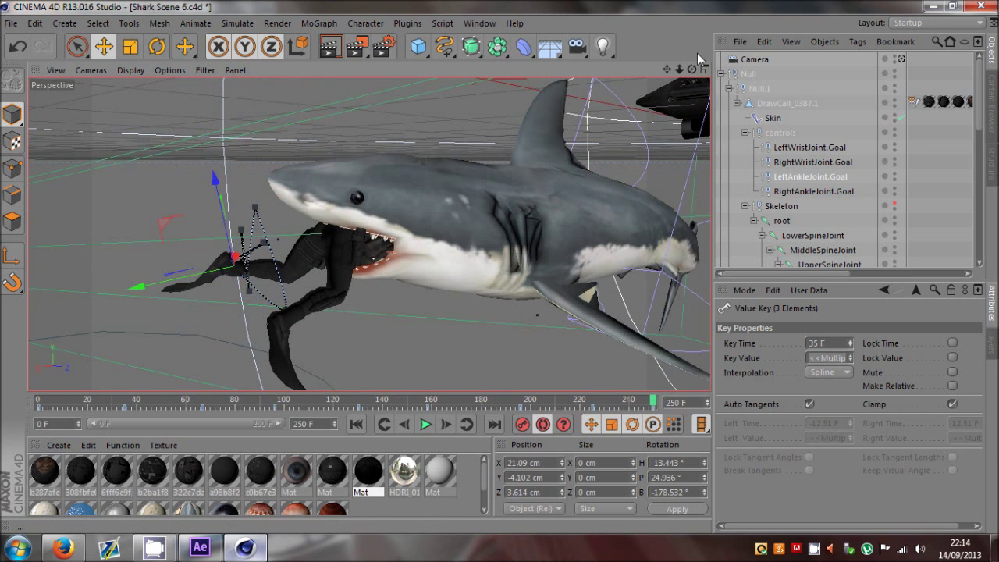
left_click_drag(693, 69, 599, 227)
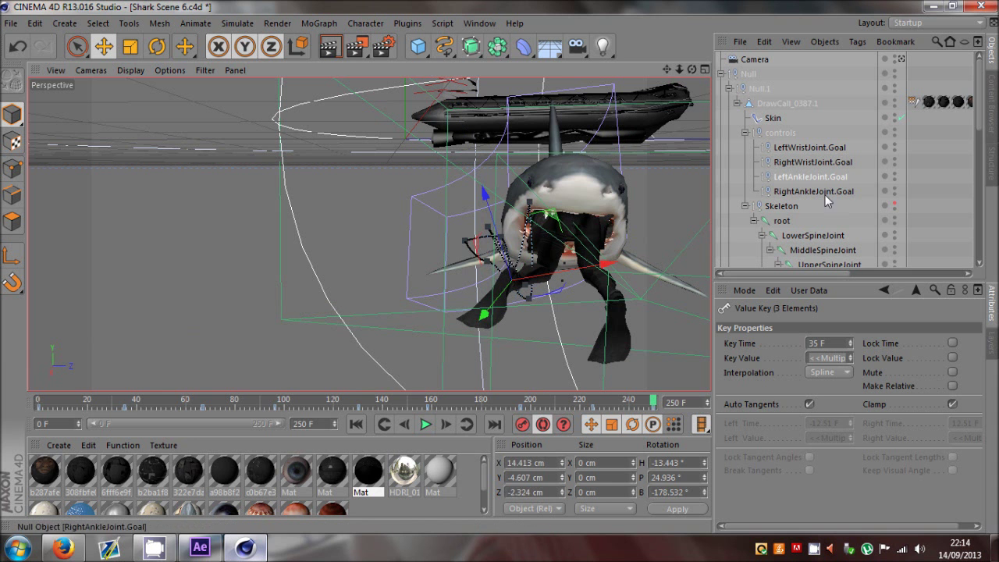
Select RightAnkleJoint.Goal and, working forward from frame 0, keyframe it lowered to about Y -2.9 cm at frame 75
left_click(826, 193)
left_click_drag(668, 72, 666, 73)
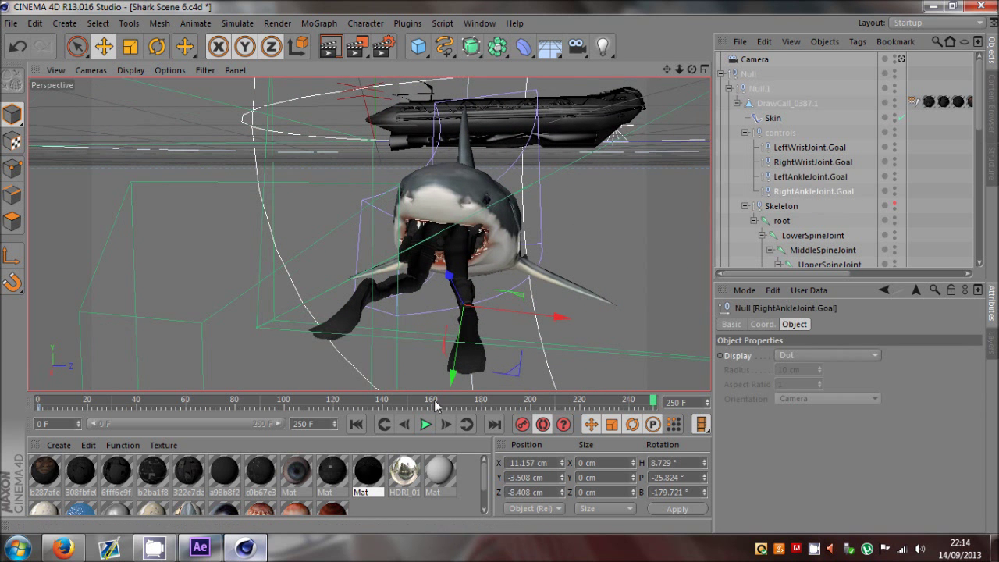
left_click(349, 430)
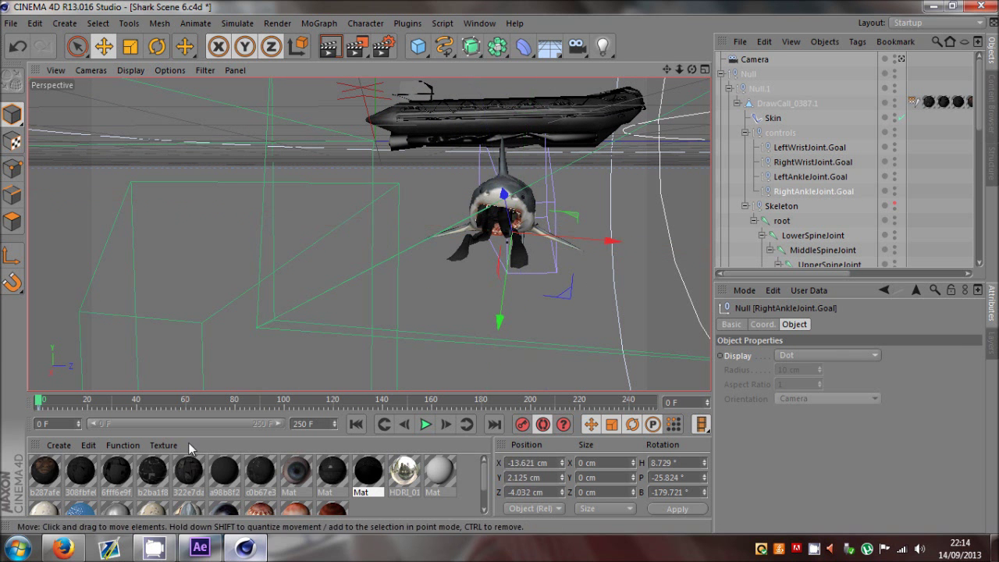
key("F8")
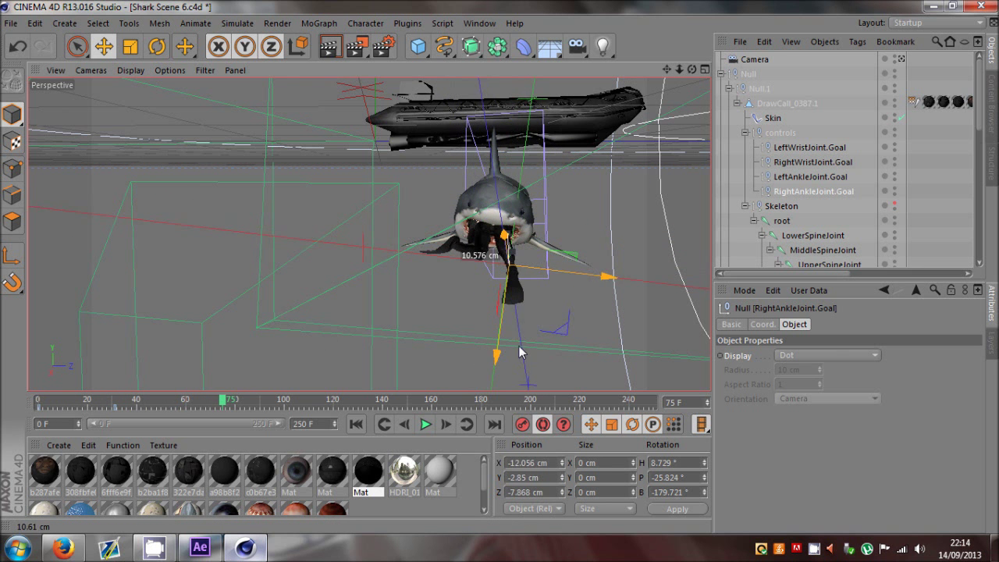
Keyframe the right ankle goal raised outward to about Y 12.5 cm at frame 104
left_click_drag(695, 69, 145, 430)
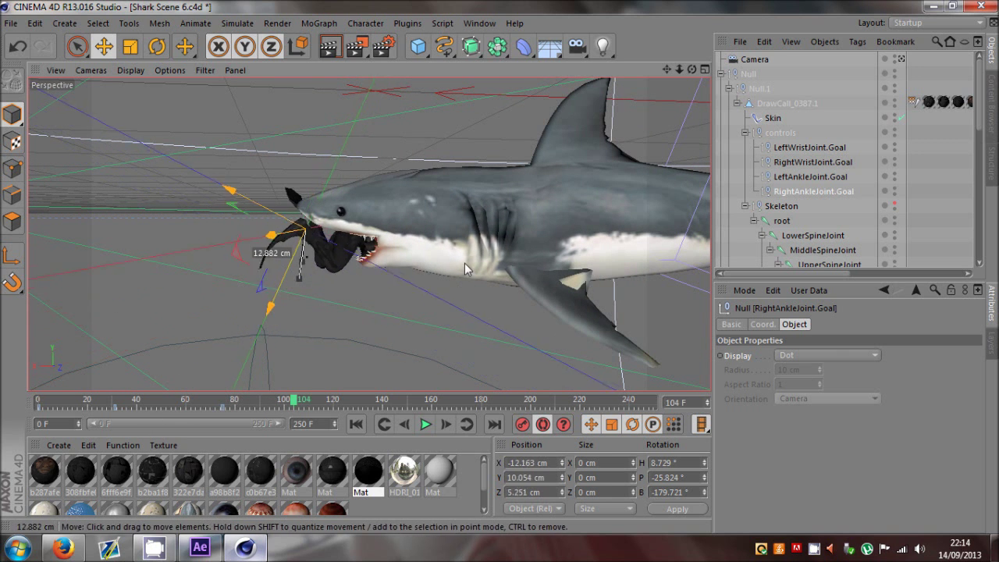
left_click_drag(692, 70, 867, 72)
left_click_drag(579, 234, 641, 245)
Keyframe the right ankle goal repositioned at frames 130 and 163, ending at about Y 2 cm
left_click_drag(290, 411, 357, 406)
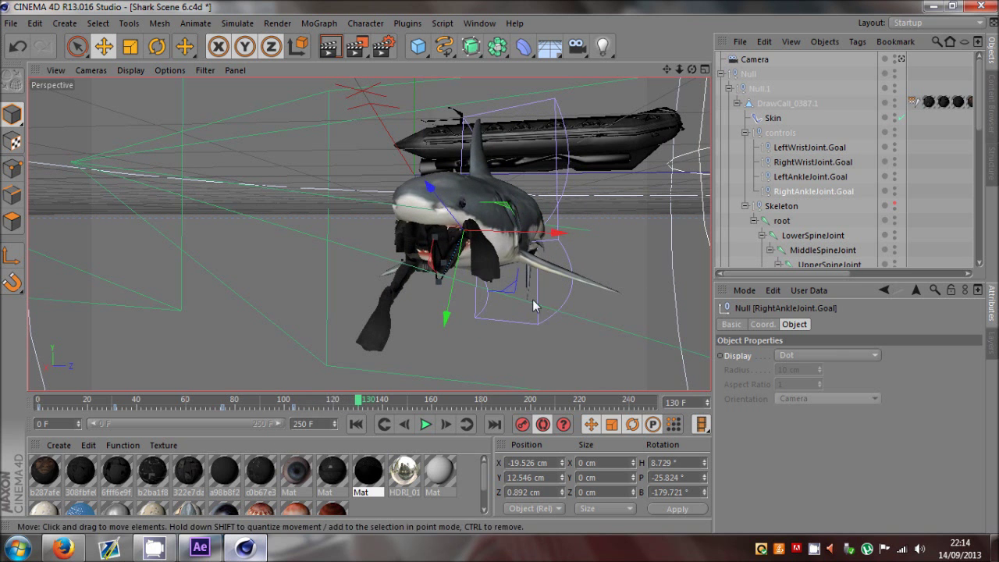
left_click_drag(692, 69, 541, 195)
left_click_drag(375, 401, 439, 401)
left_click_drag(383, 316, 387, 246)
left_click_drag(691, 70, 682, 74)
left_click_drag(519, 292, 533, 250)
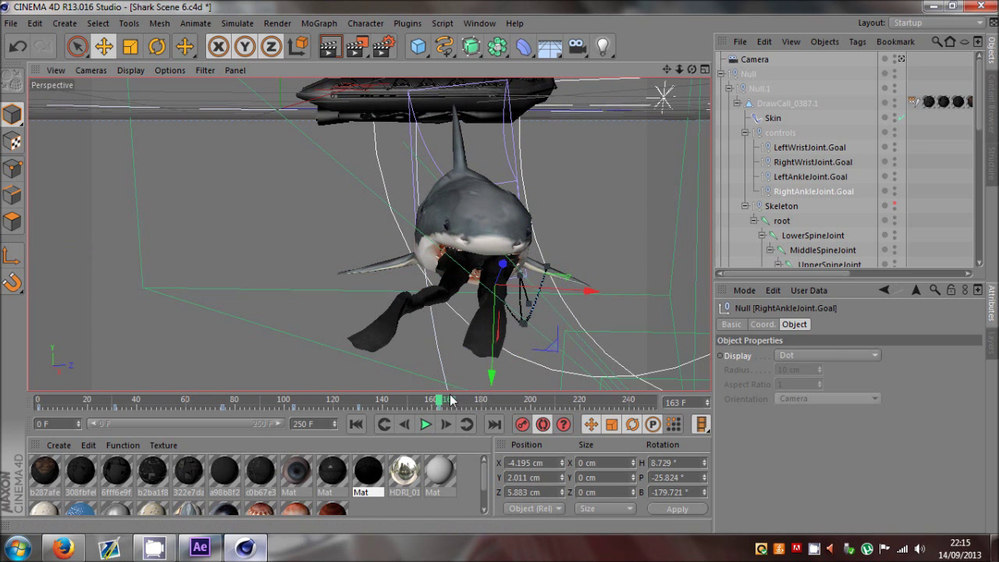
Keyframe the right ankle goal raised and kicked forward to about Y 8.2 cm and Z 16.8 cm at frame 194
left_click_drag(451, 399, 515, 400)
left_click_drag(601, 344, 645, 323)
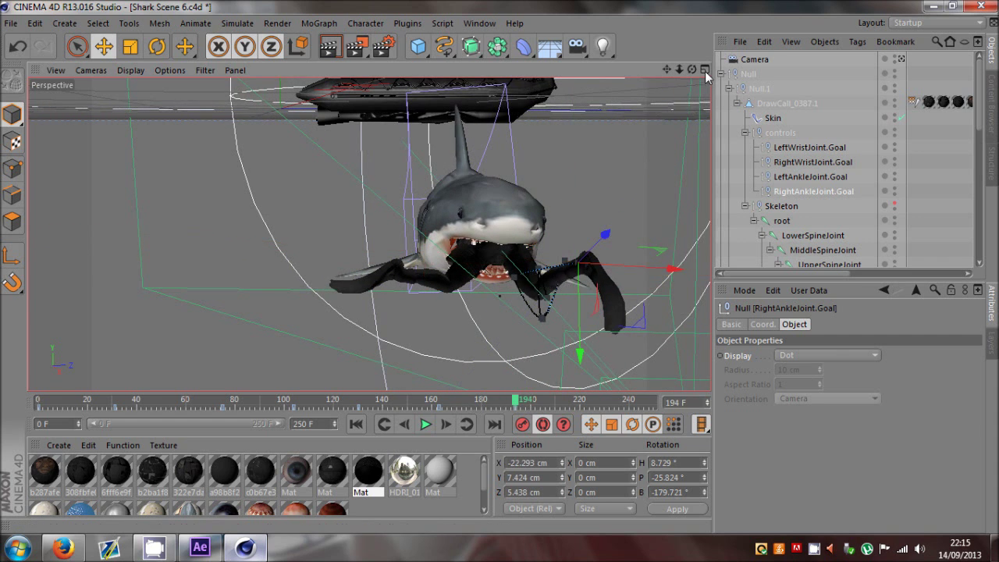
left_click_drag(692, 69, 612, 78)
left_click_drag(540, 247, 515, 212)
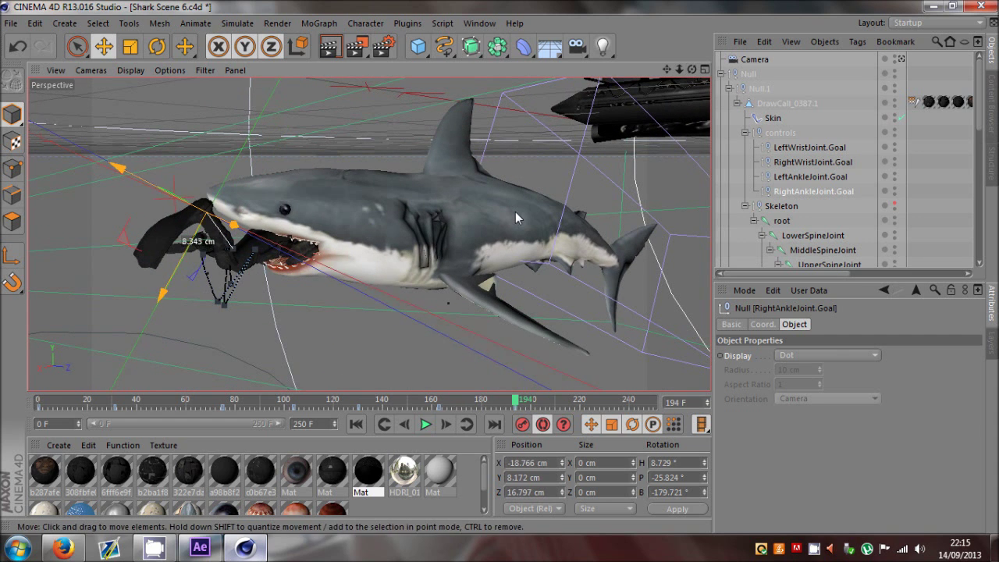
Keyframe the right ankle goal lowered at frame 249 and inspect the leg pose at frame 222
left_click_drag(521, 400, 652, 402)
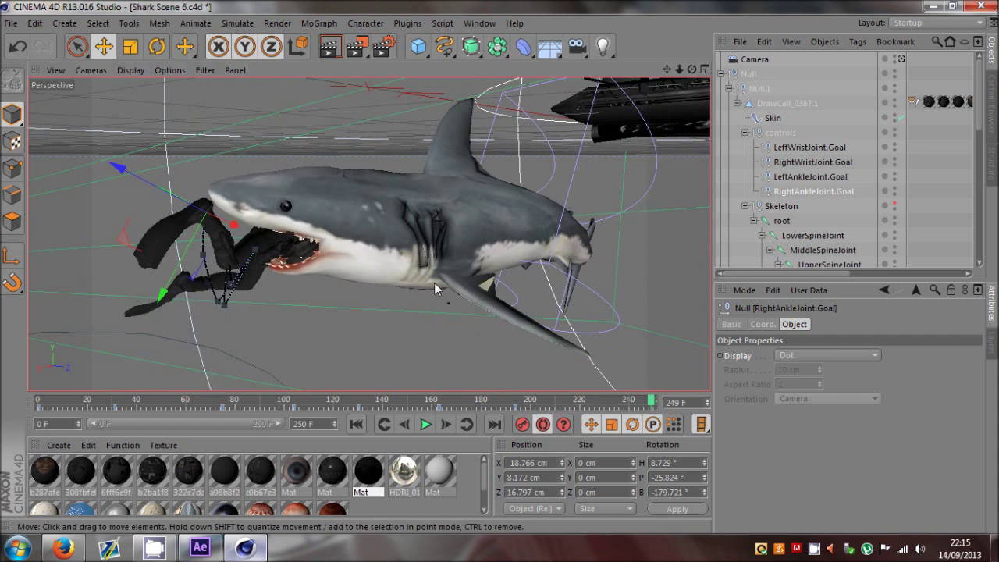
left_click_drag(434, 283, 468, 335)
left_click(582, 400)
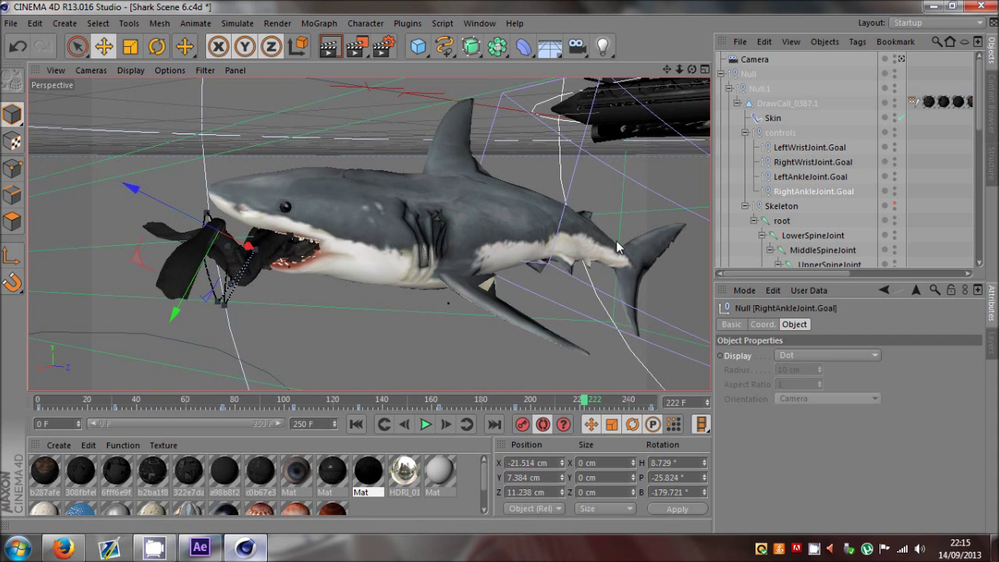
left_click_drag(691, 69, 663, 74)
left_click_drag(546, 234, 547, 182)
Clear the selection, return to the scene camera view and play the animation from frame 0 to review the leg kicks
left_click(886, 72)
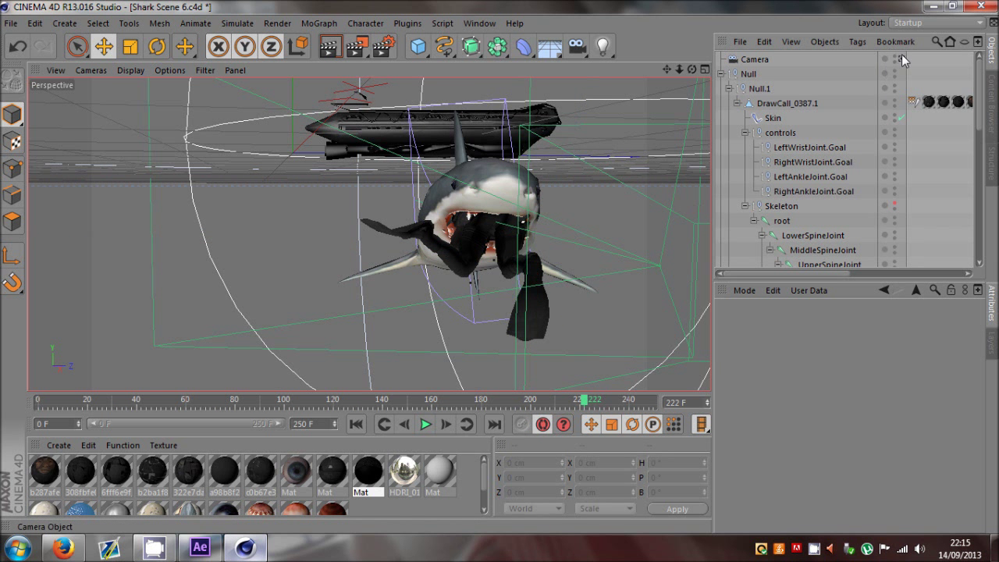
left_click(901, 58)
left_click(356, 424)
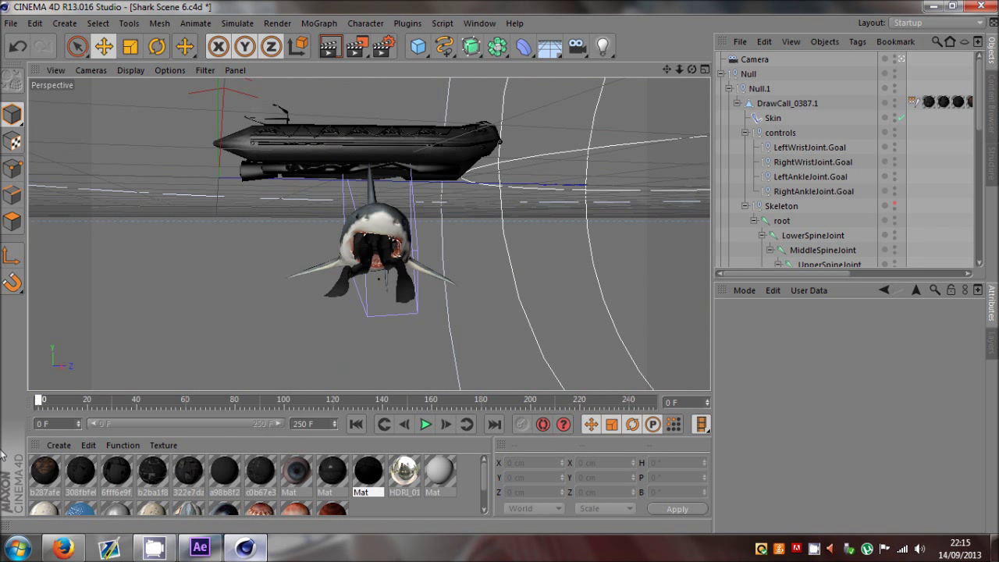
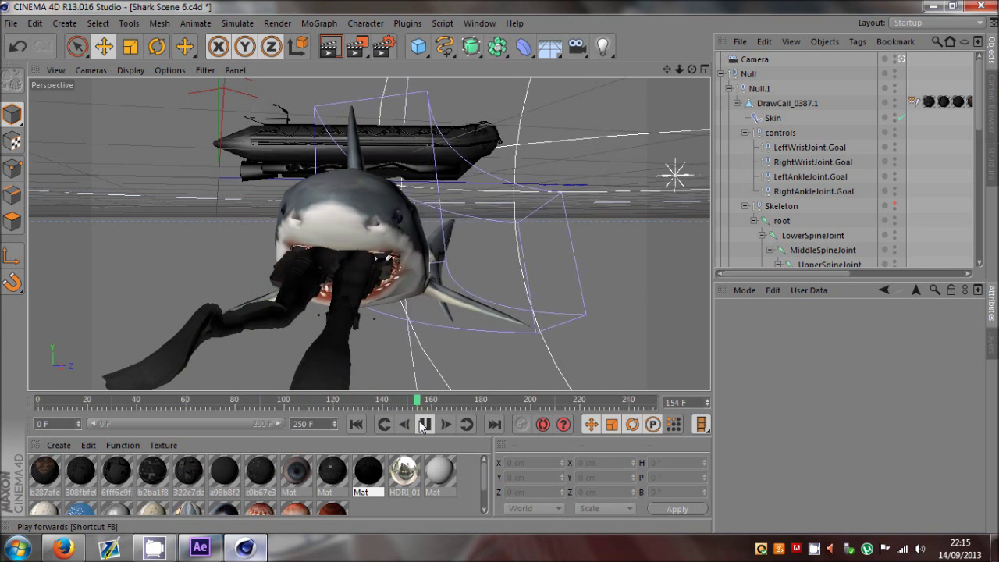
left_click(425, 424)
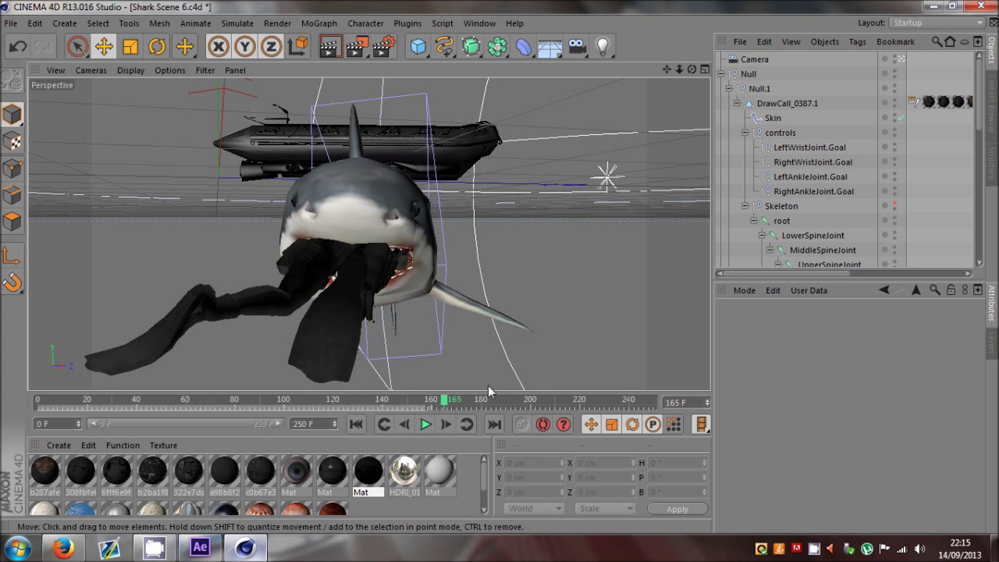
Stretch the top-level Null's keyframes so the last key falls at about frame 240, and check the slower swim by scrubbing the timeline
left_click_drag(460, 414, 23, 408)
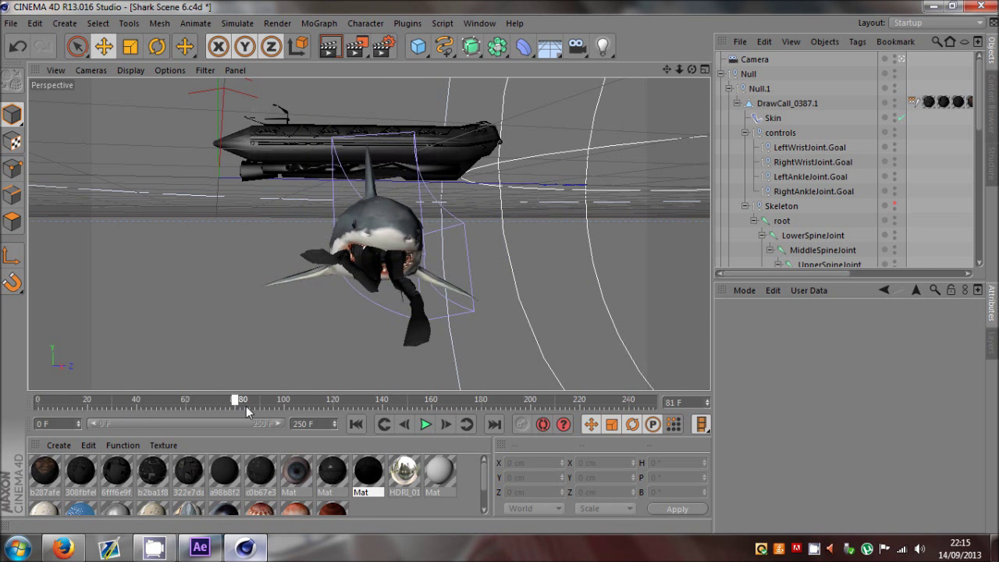
left_click_drag(247, 412, 26, 417)
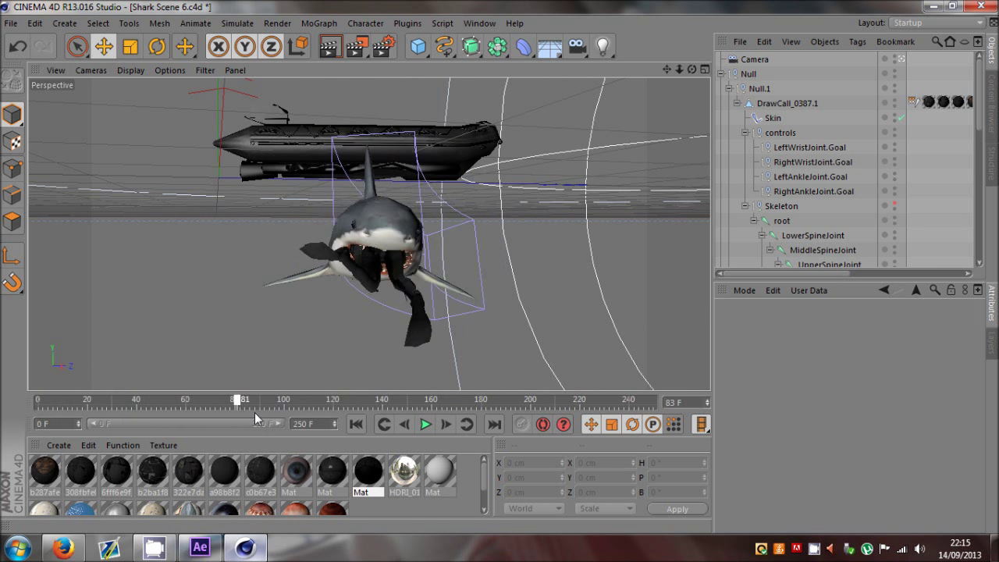
left_click(747, 77)
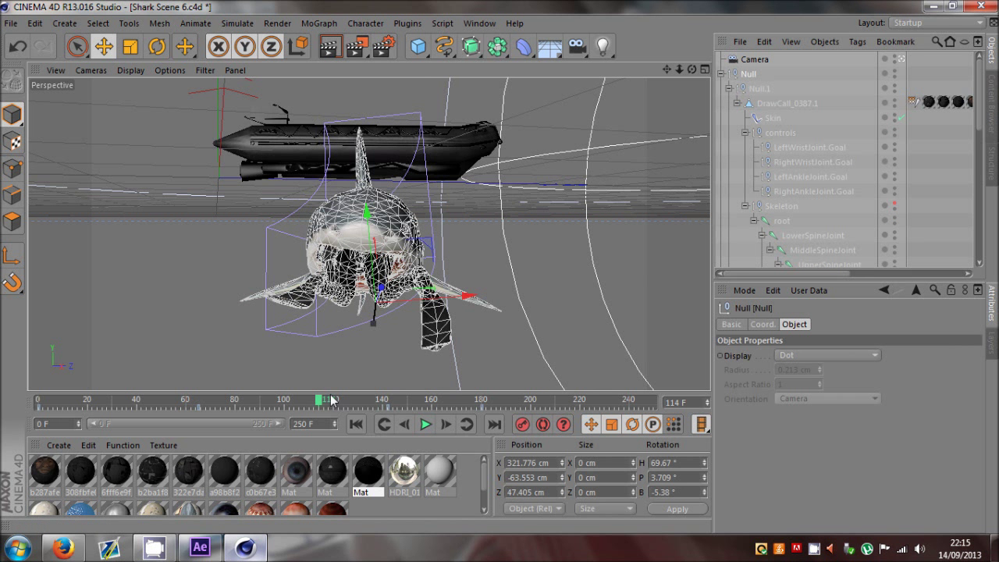
left_click_drag(494, 411, 38, 411, "ctrl")
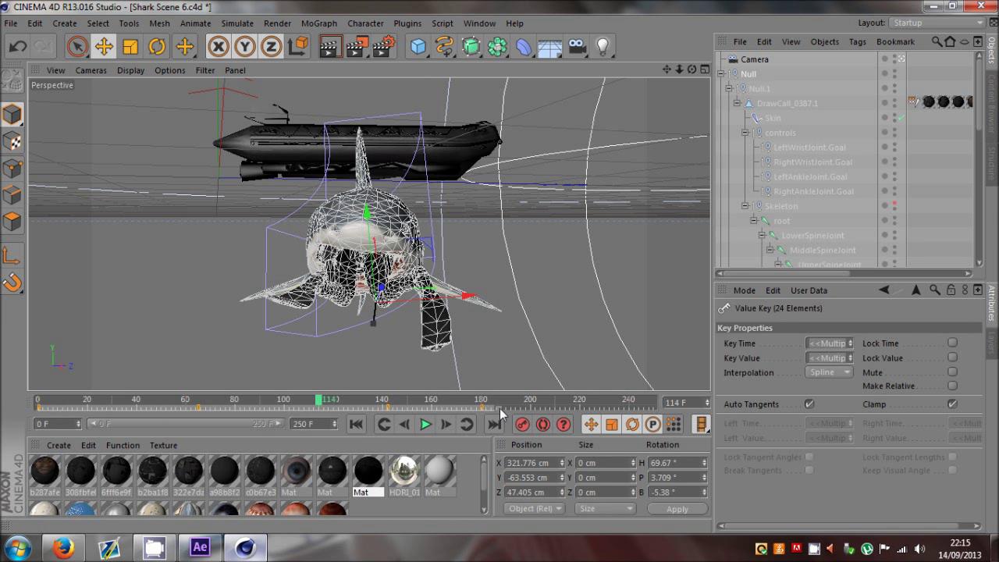
left_click_drag(499, 408, 586, 408)
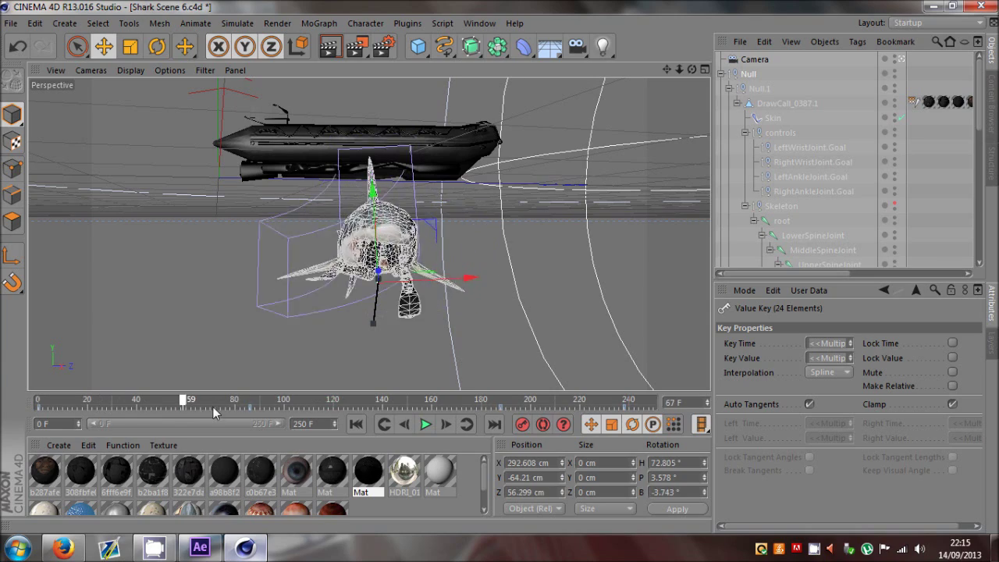
left_click_drag(349, 414, 601, 400)
left_click(727, 74)
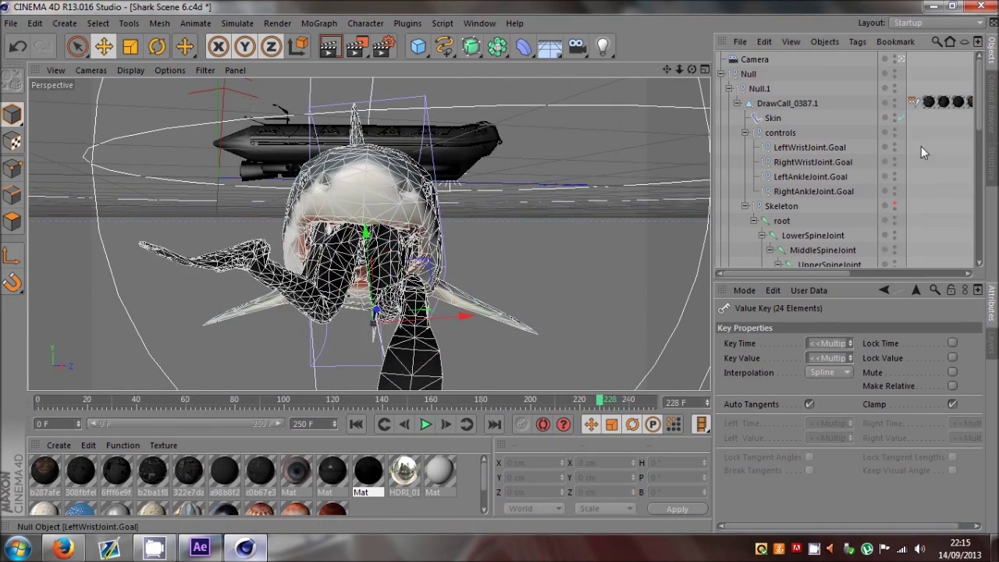
left_click(722, 73)
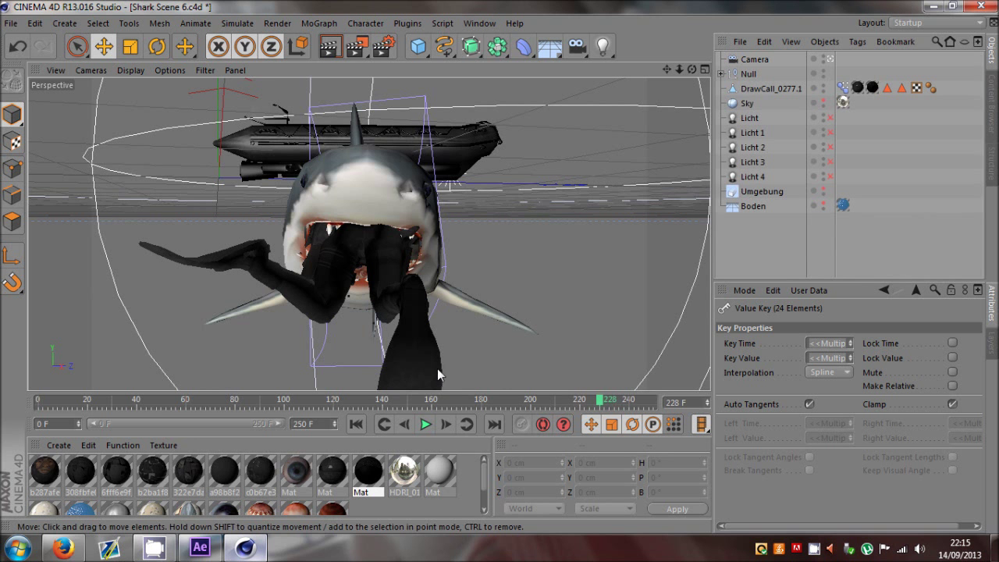
left_click_drag(468, 394, 257, 444)
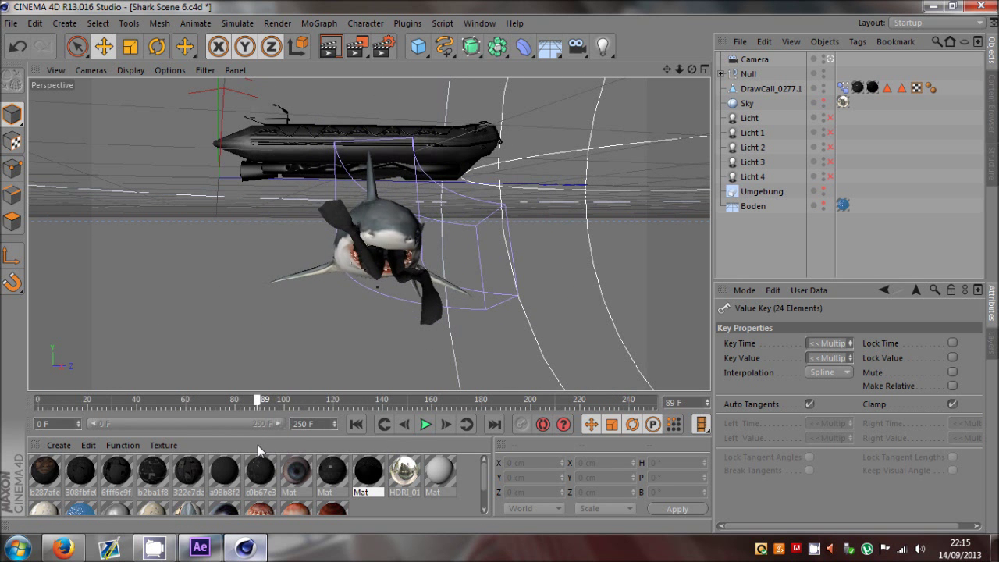
Reposition LeftAnkleJoint.Goal at frames 96 and 130 with automatic keyframing to swing the diver's left leg downward
left_click(722, 73)
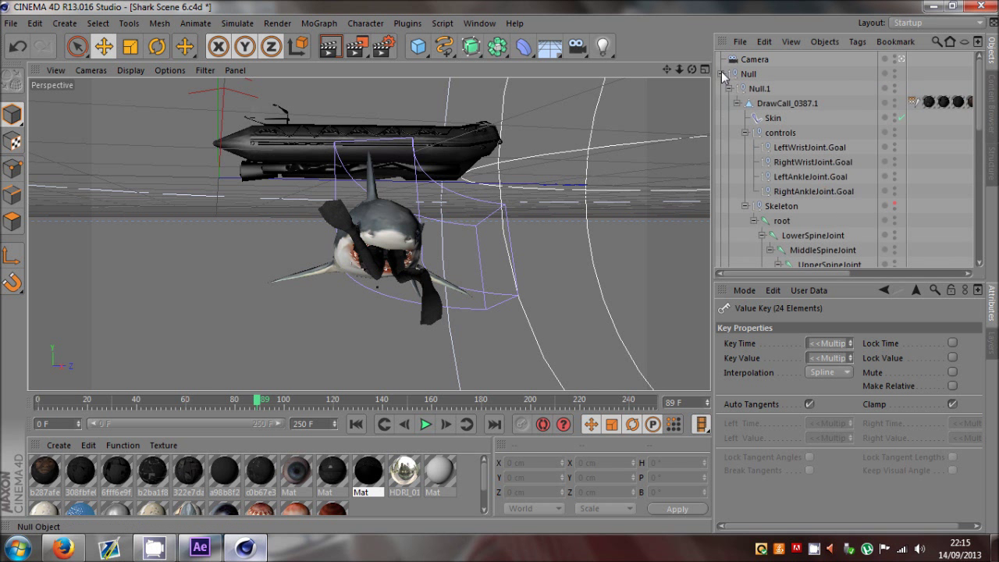
left_click(804, 177)
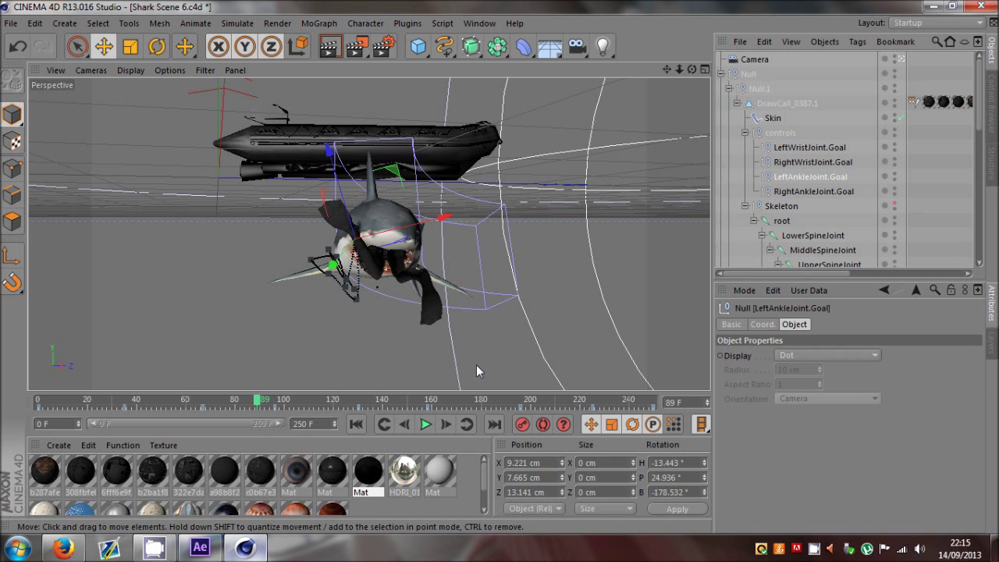
left_click_drag(265, 406, 273, 410)
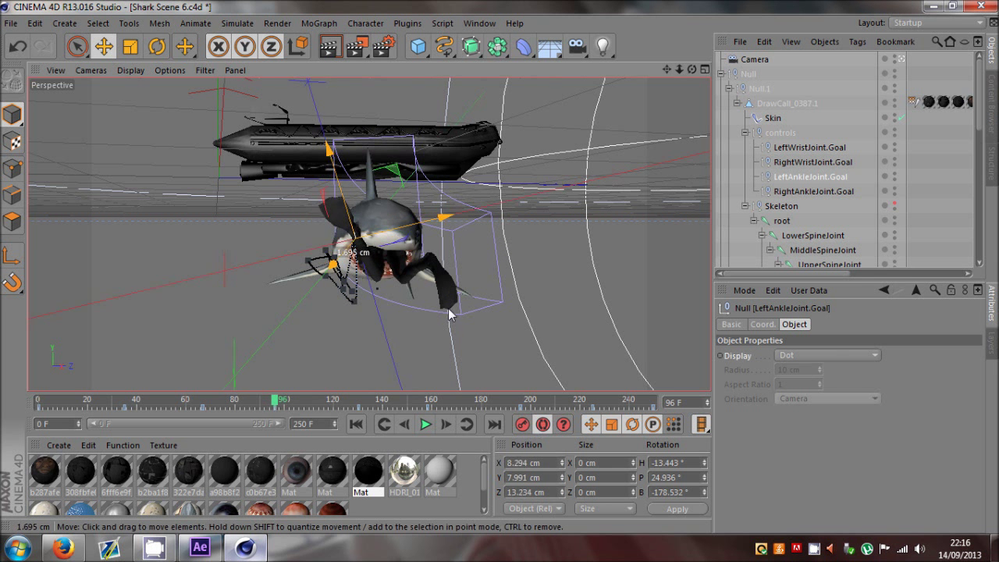
left_click_drag(448, 308, 337, 376)
left_click_drag(277, 401, 359, 405)
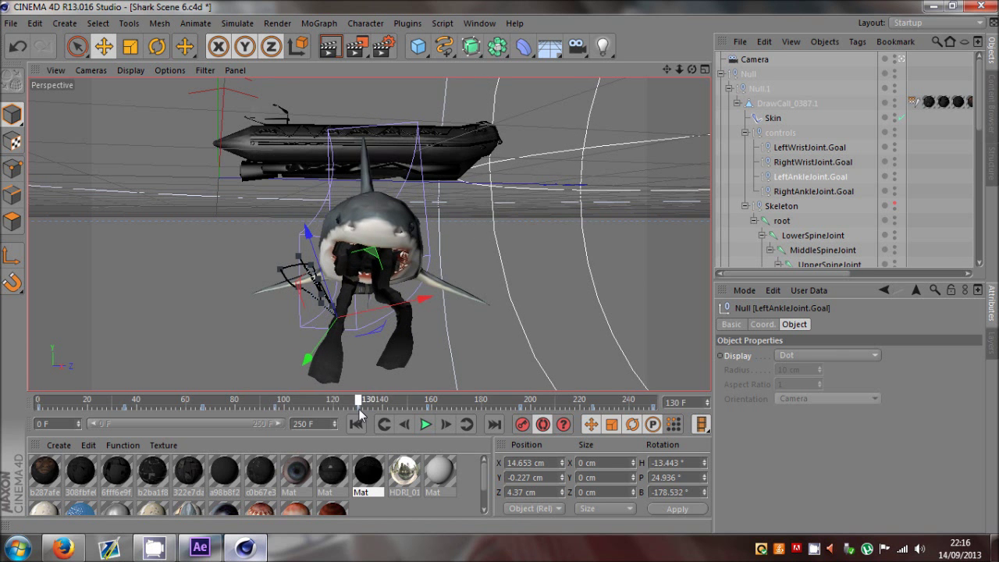
left_click_drag(393, 343, 357, 304)
left_click_drag(691, 70, 498, 266)
left_click_drag(654, 198, 684, 207)
scroll(570, 251, "up", 2)
scroll(569, 251, "up", 1)
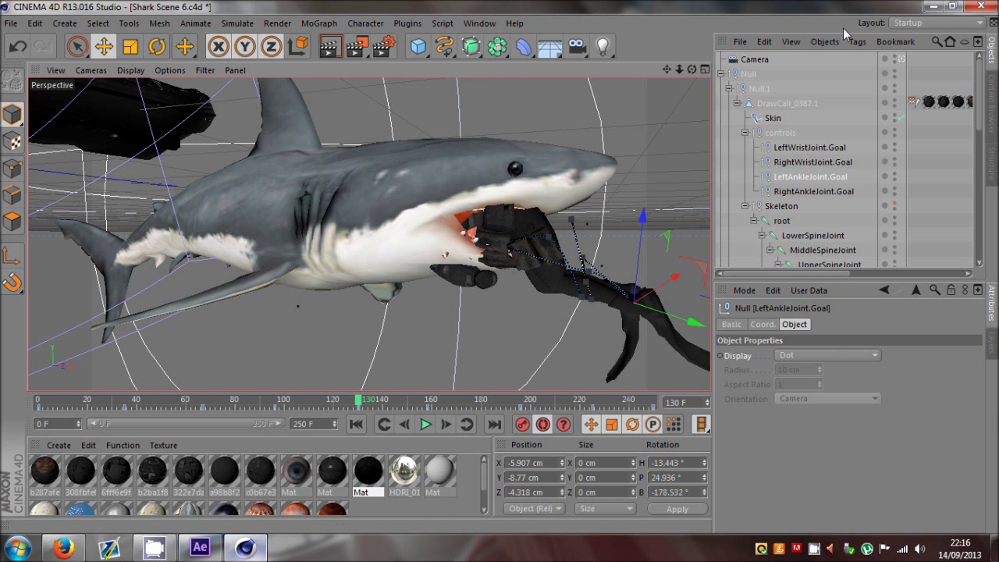
left_click(754, 59)
key("ctrl+z")
key("ctrl+z")
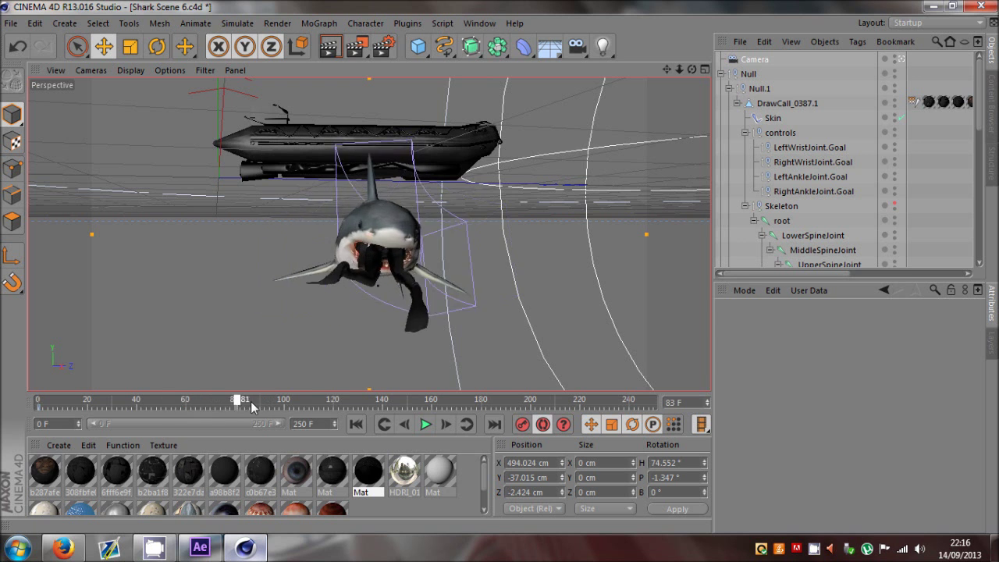
Turn off automatic keyframing and scrub through the animation to review the diver's leg movement
left_click_drag(306, 405, 476, 406)
left_click(541, 424)
left_click(720, 73)
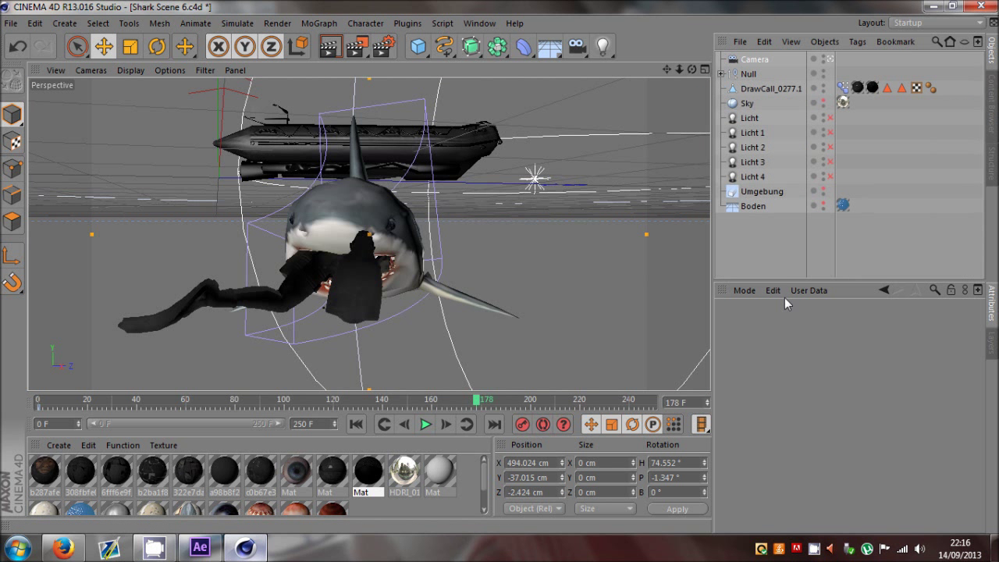
left_click(786, 272)
left_click_drag(48, 406, 297, 405)
left_click(721, 73)
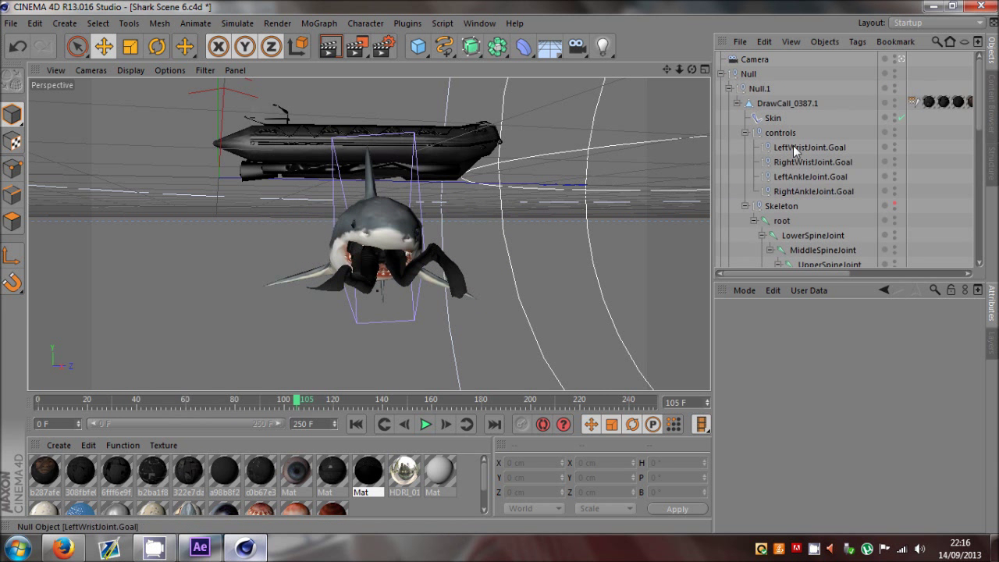
Reposition LeftAnkleJoint.Goal at frames 35 and 67 with automatic keyframing on
left_click(798, 175)
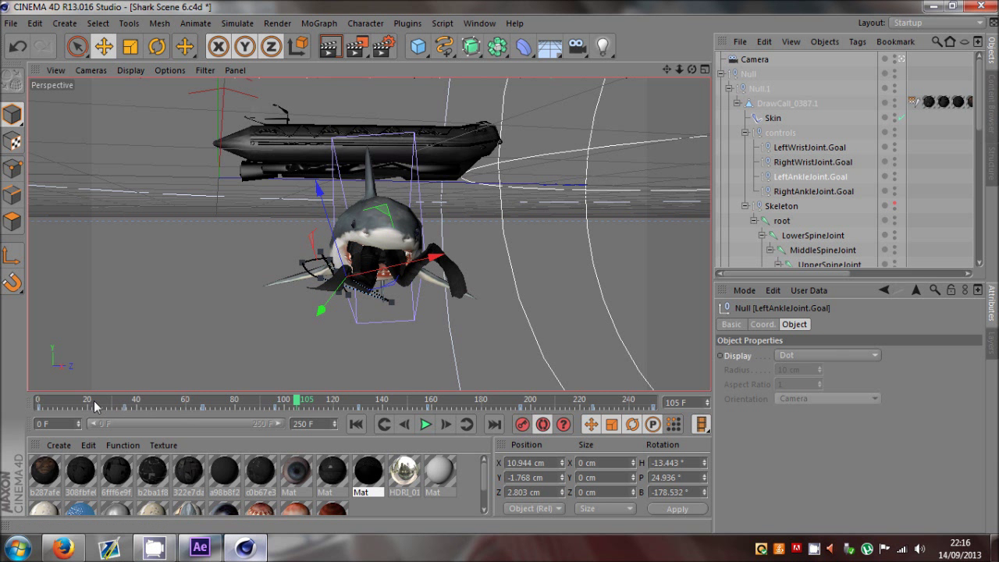
left_click_drag(94, 406, 124, 414)
left_click_drag(383, 330, 398, 333)
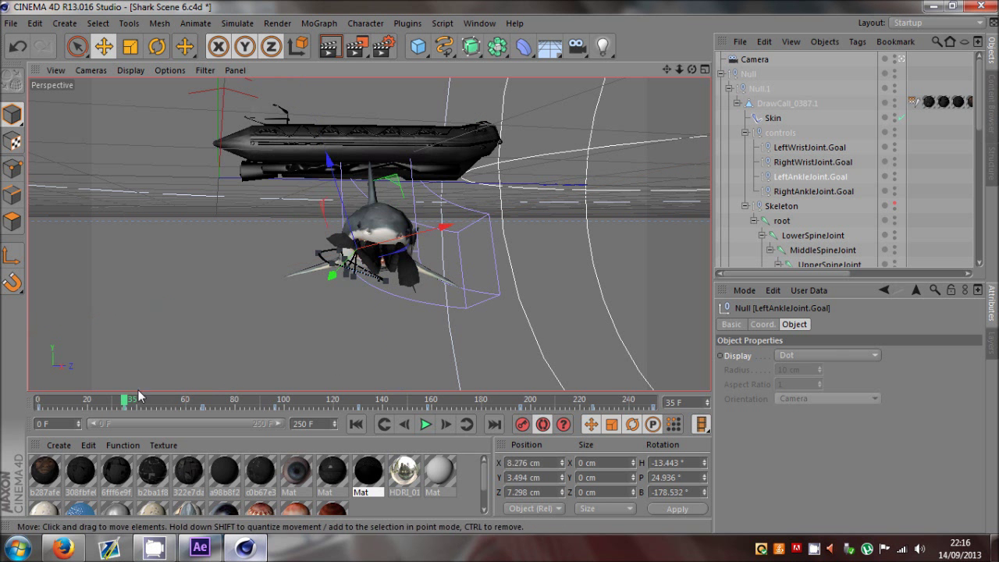
left_click_drag(139, 398, 200, 417)
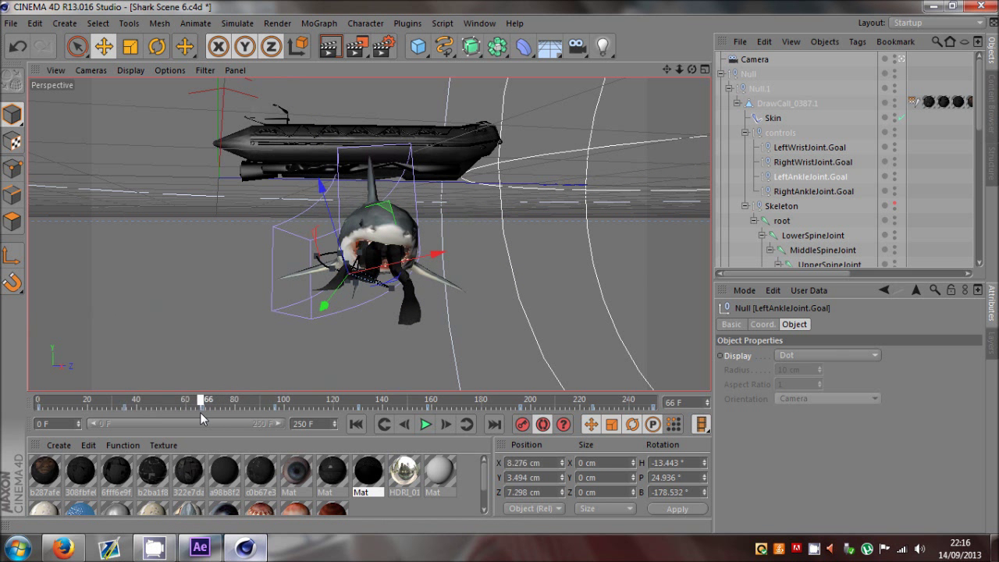
left_click(202, 412)
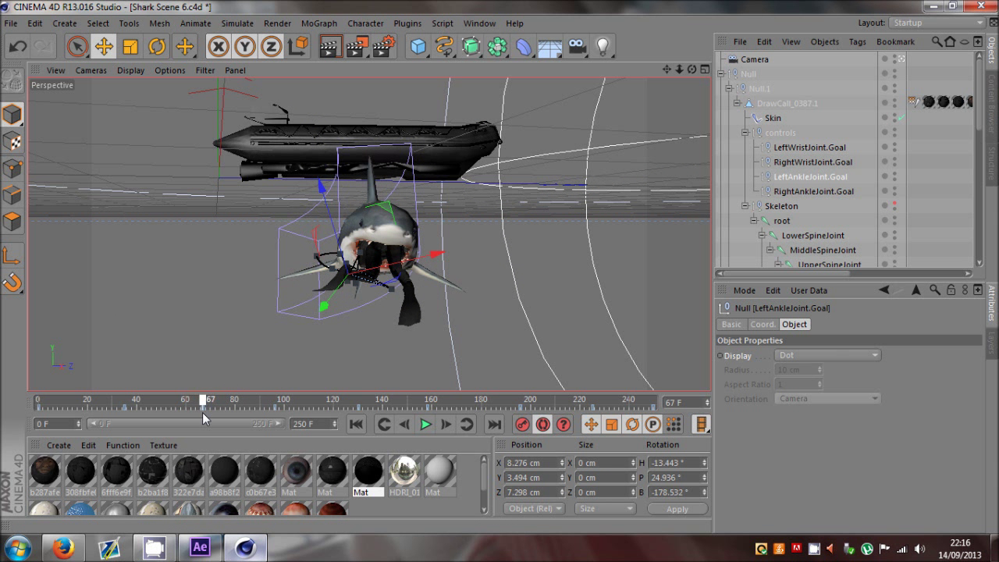
left_click_drag(363, 367, 374, 359)
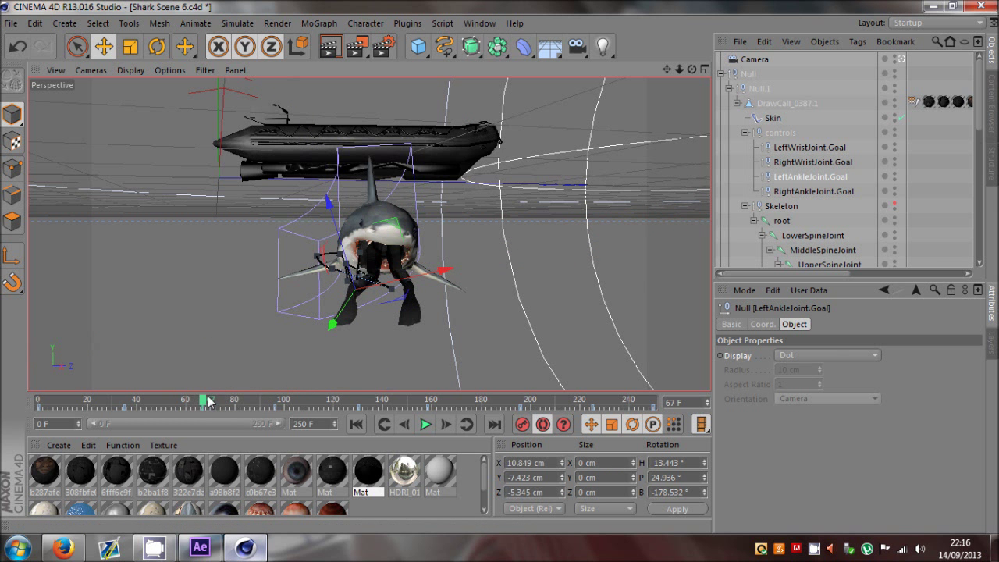
Reposition LeftAnkleJoint.Goal at about frame 96 to bring the left leg closer to the right, then deselect it and collapse the Null hierarchy
left_click_drag(202, 402, 275, 409)
left_click_drag(432, 341, 375, 361)
left_click_drag(293, 399, 384, 424)
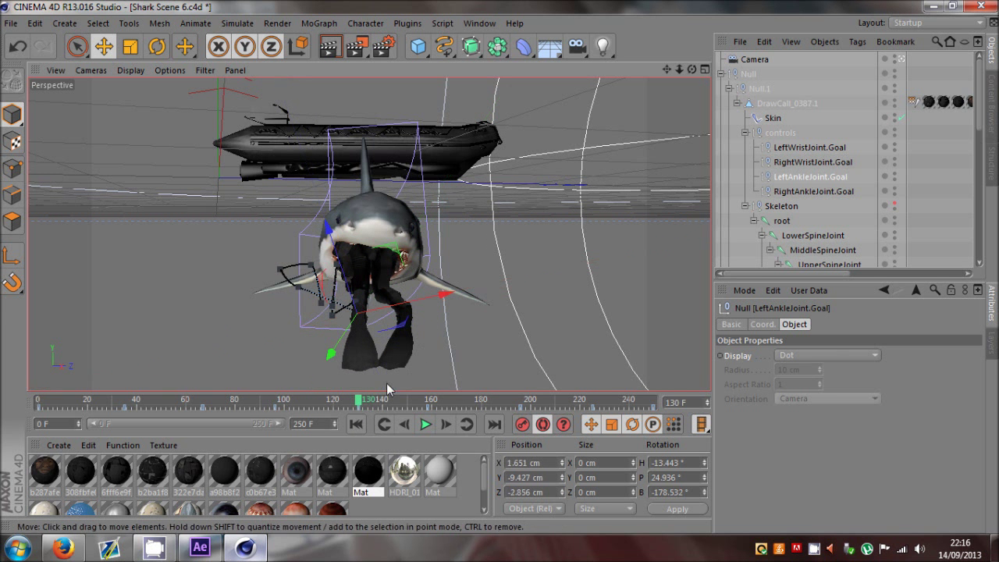
left_click_drag(369, 398, 562, 401)
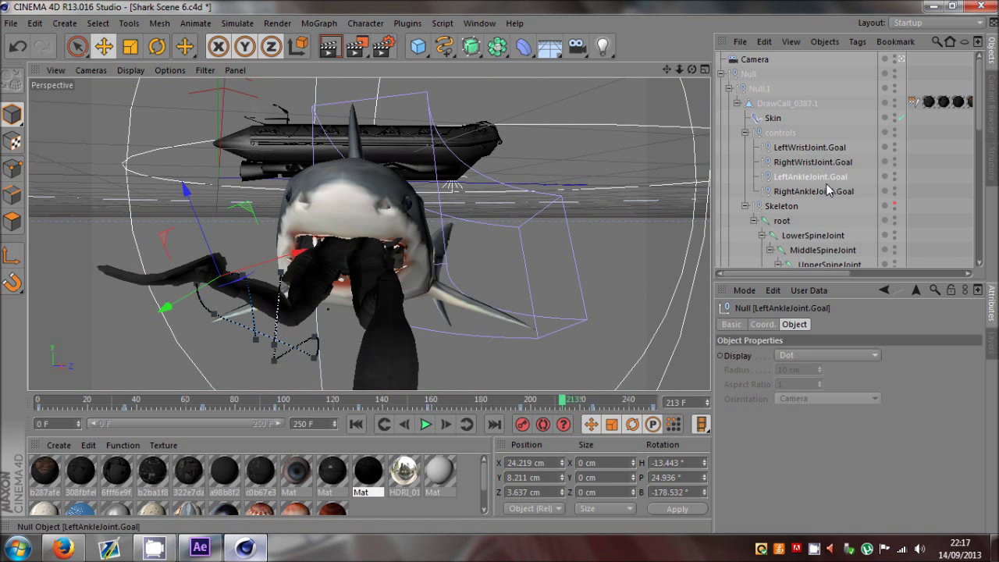
left_click(931, 171)
left_click(720, 74)
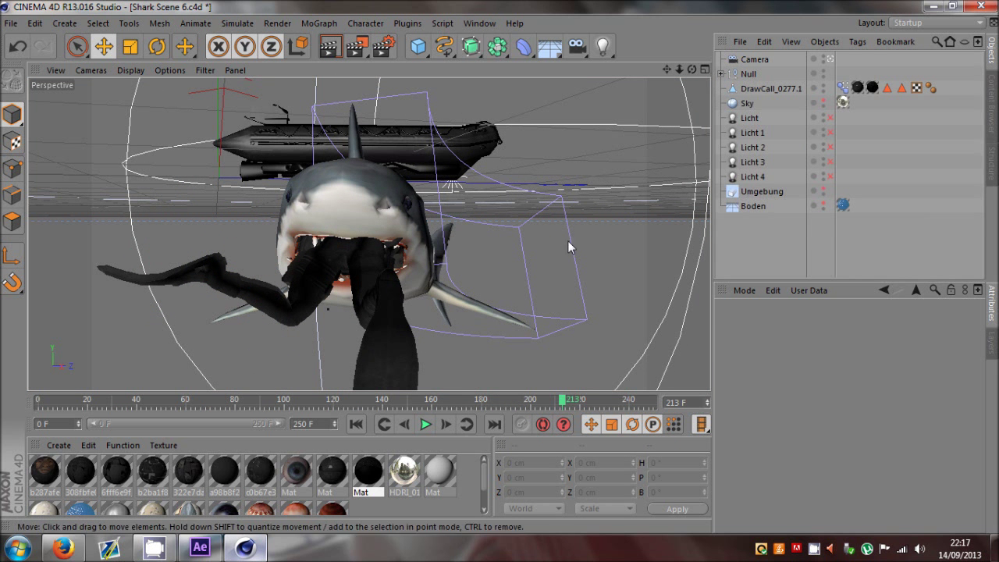
Enable all five lights, show Umgebung and Boden, and render the camera view at frame 128
left_click_drag(134, 404, 582, 414)
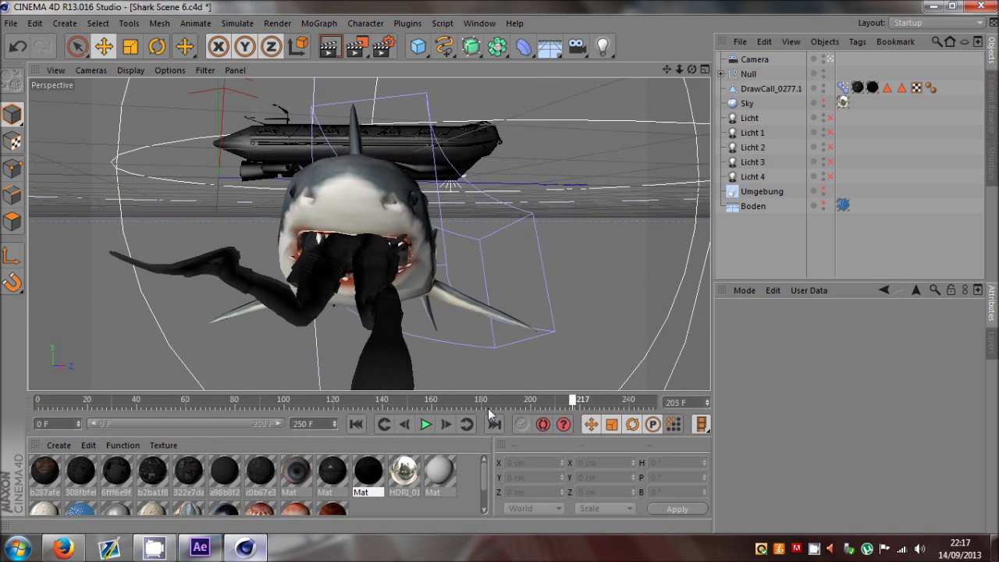
left_click_drag(490, 413, 350, 441)
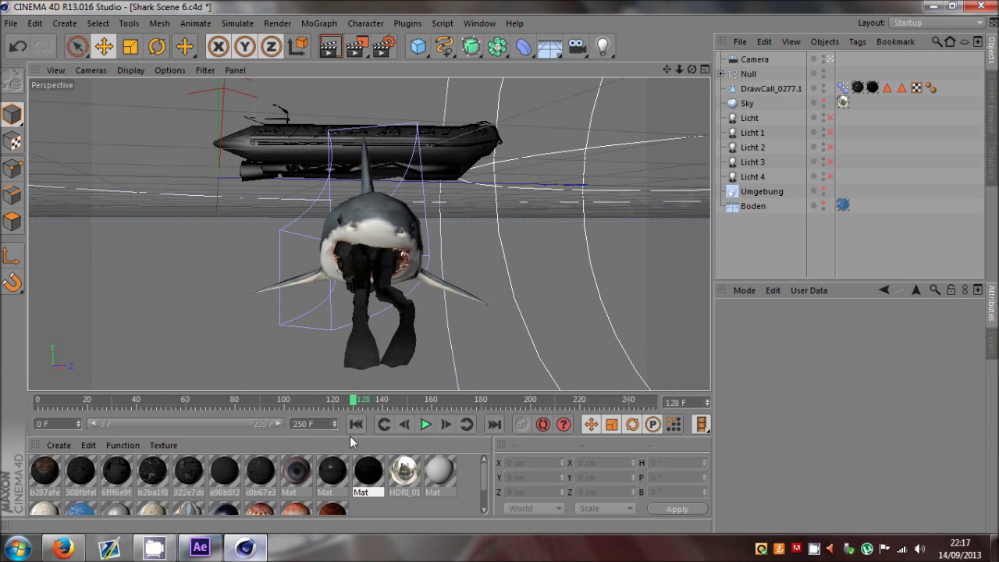
left_click(830, 118)
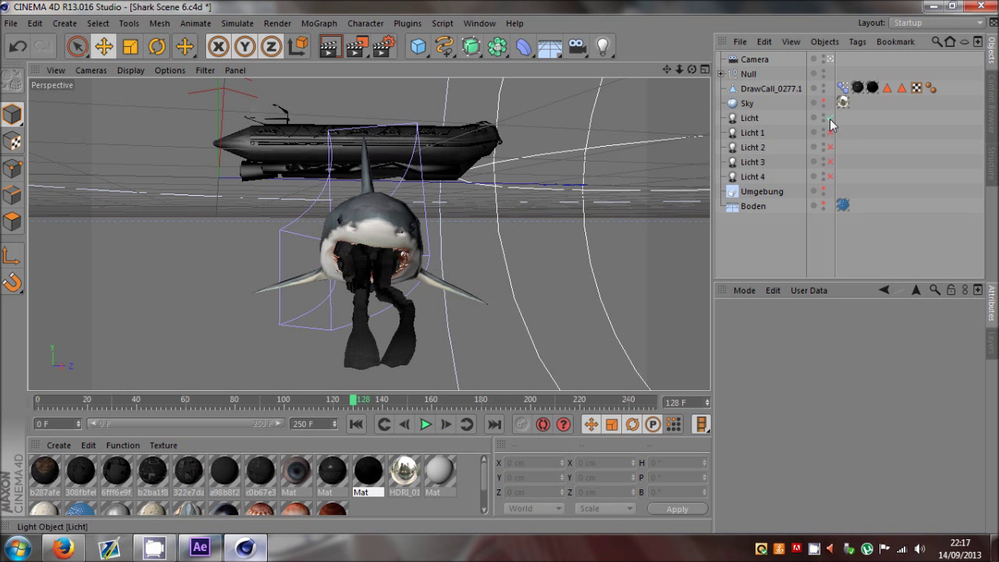
left_click(824, 192)
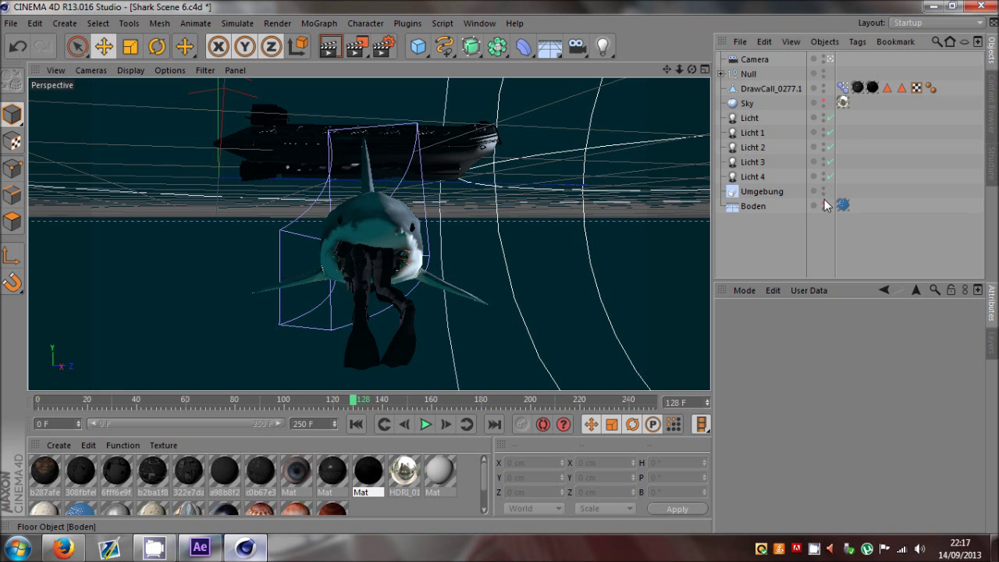
left_click(824, 202)
left_click(331, 49)
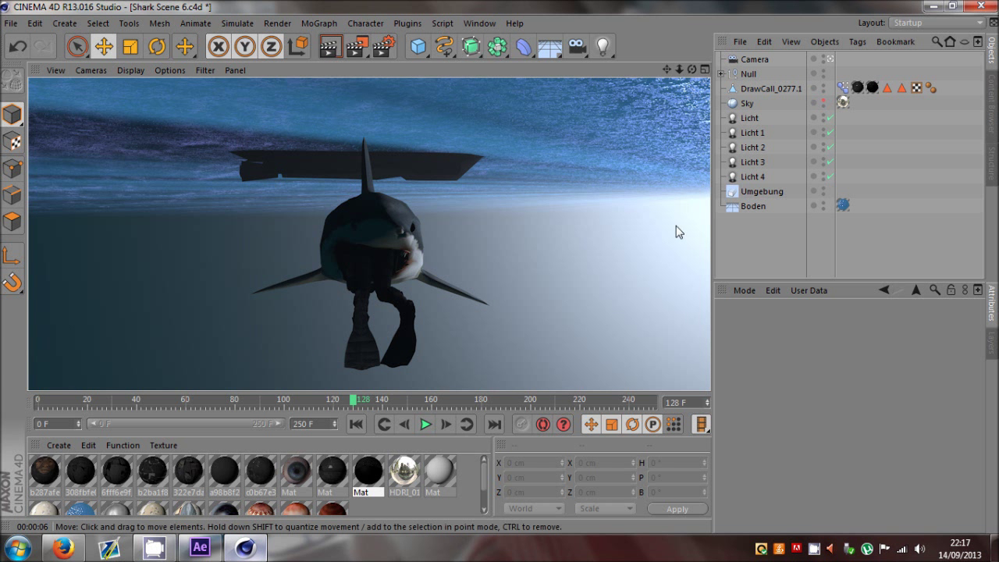
Delete all keyframes of Licht 4
left_click(773, 176)
middle_click(576, 169)
middle_click(563, 158)
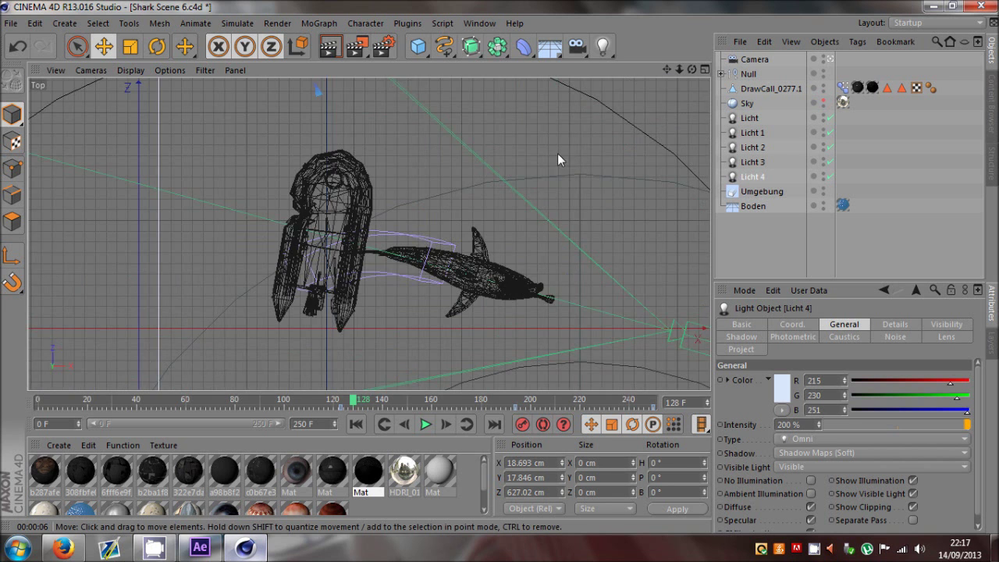
scroll(468, 250, "down", 15)
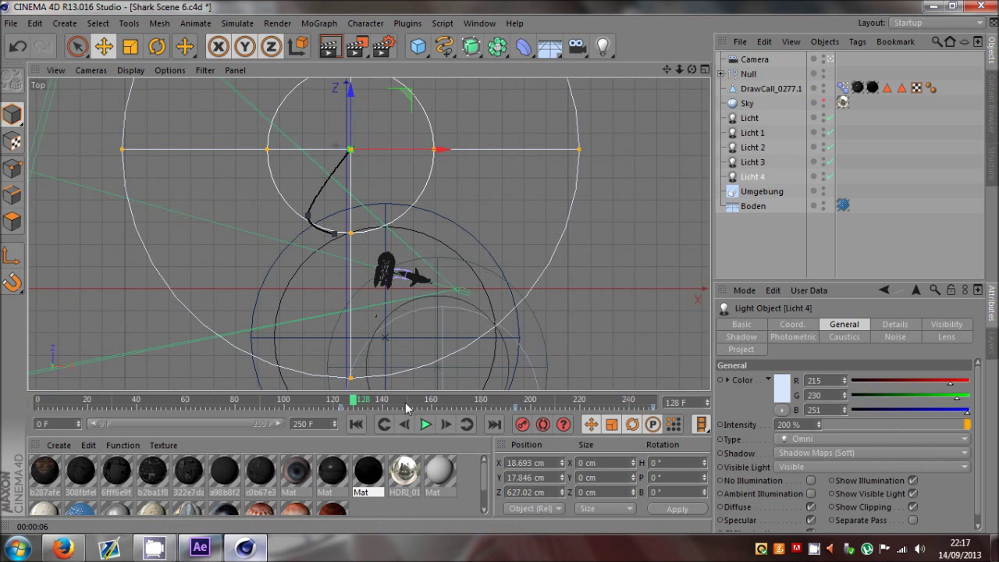
left_click_drag(482, 413, 502, 413)
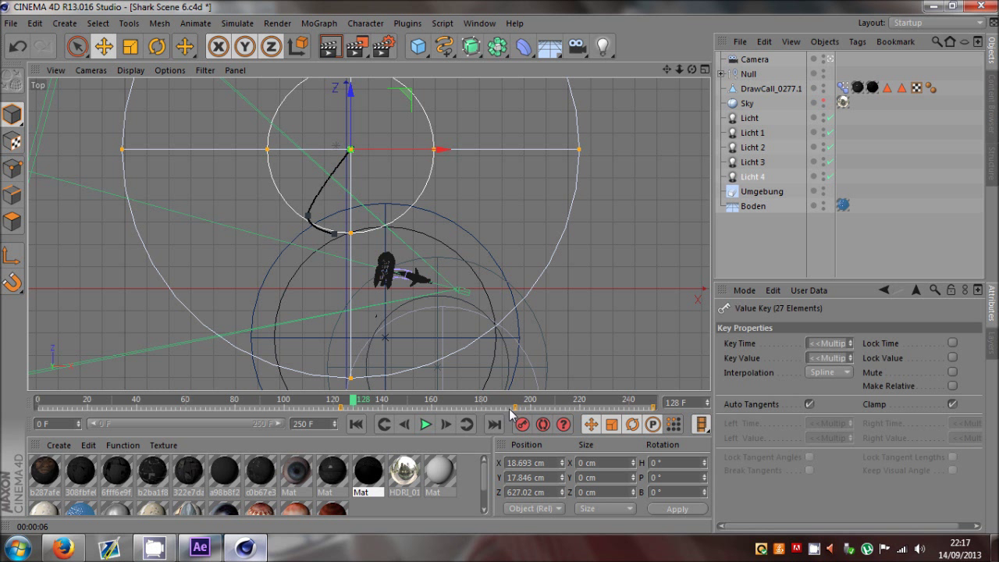
key("Delete")
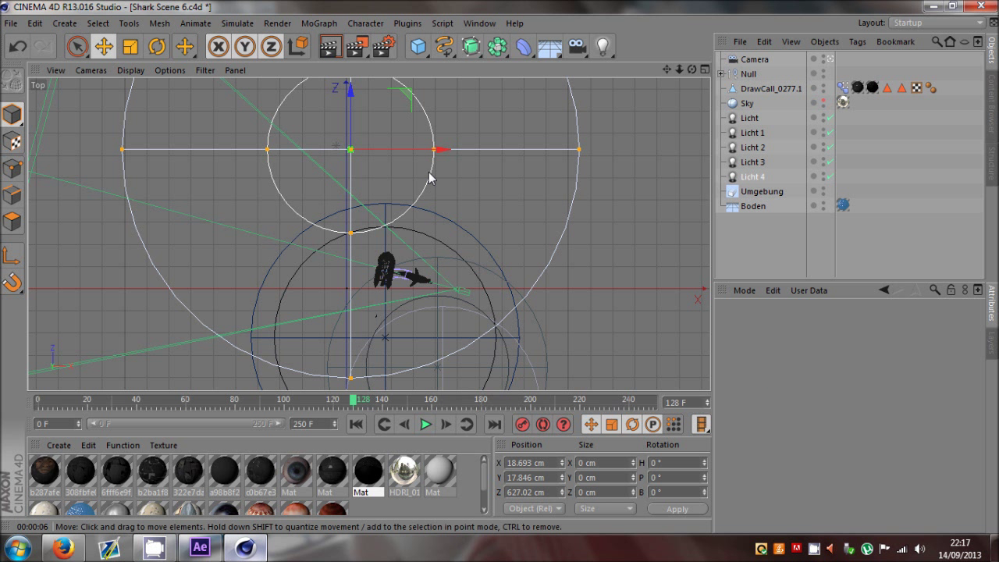
Move Licht 4 in the top view to about X 730 cm, Z -58 cm, and return to the perspective view
left_click_drag(387, 117, 544, 269)
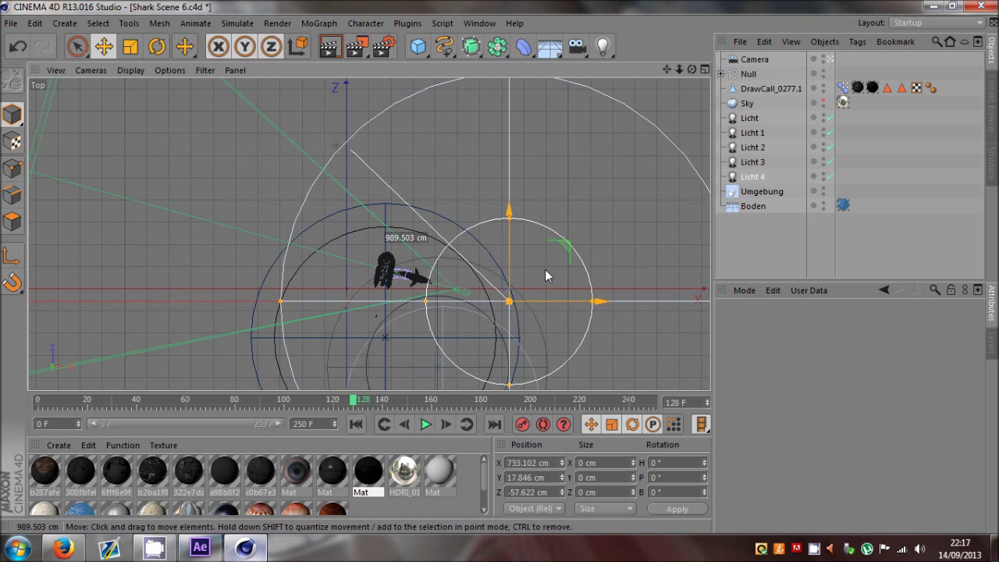
key("F1")
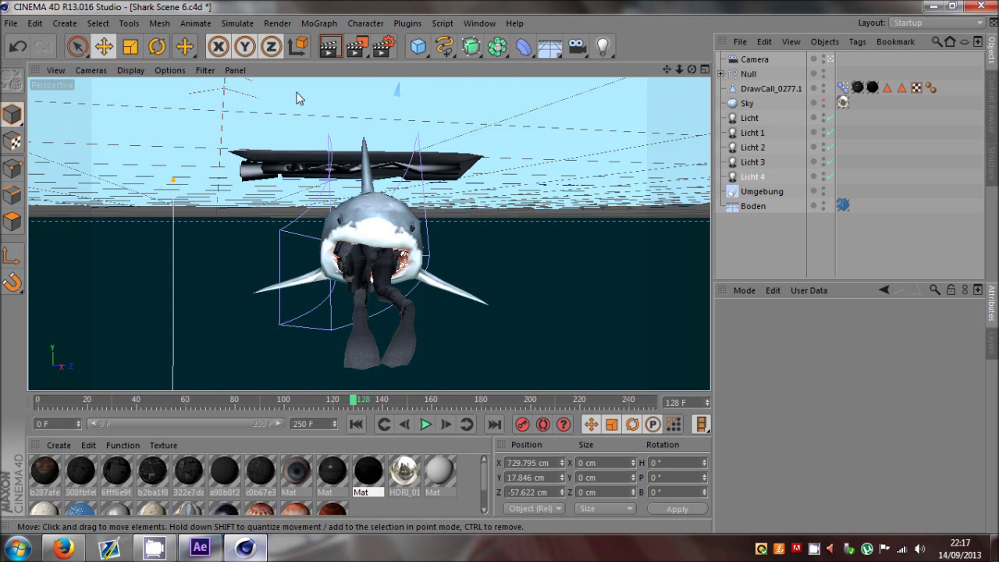
Render the camera view at frame 128 to check the lighting from Licht 4
left_click(325, 56)
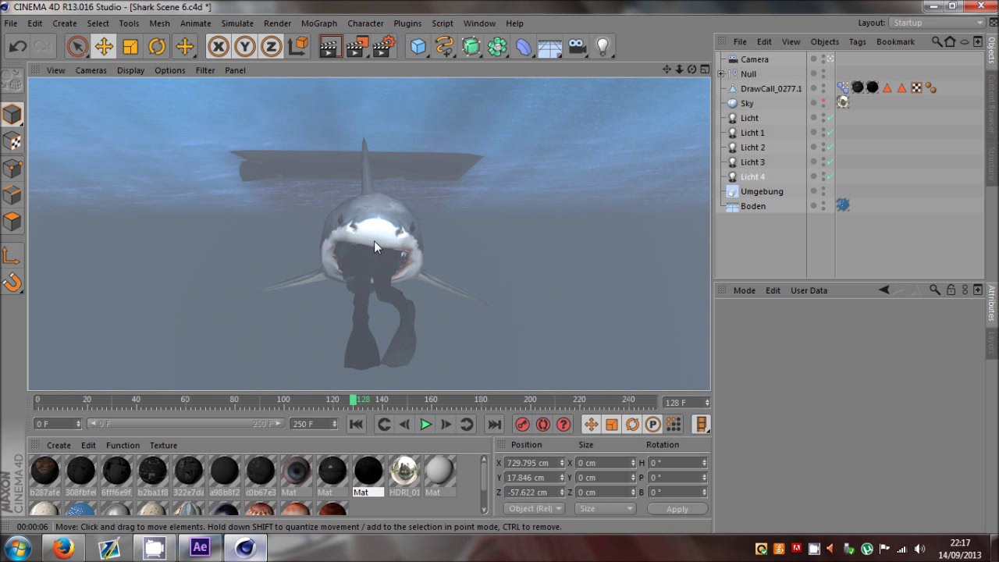
Keyframe the Camera pulled back to about X 597 cm, Z -31 cm at frame 0 and moved in to X 539 cm, Z -14 cm at frame 250
left_click_drag(324, 399, 14, 422)
left_click(743, 60)
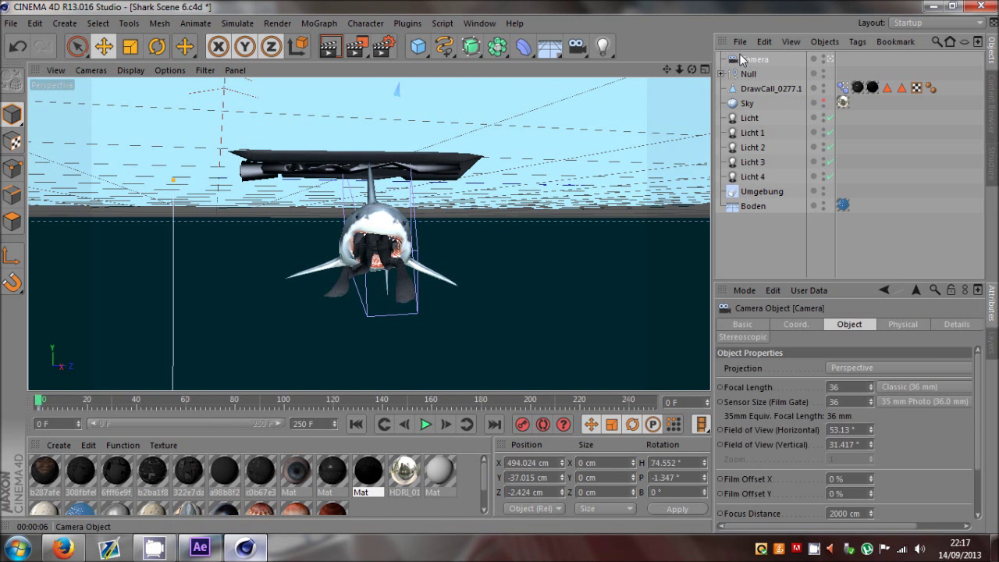
left_click_drag(680, 70, 499, 266)
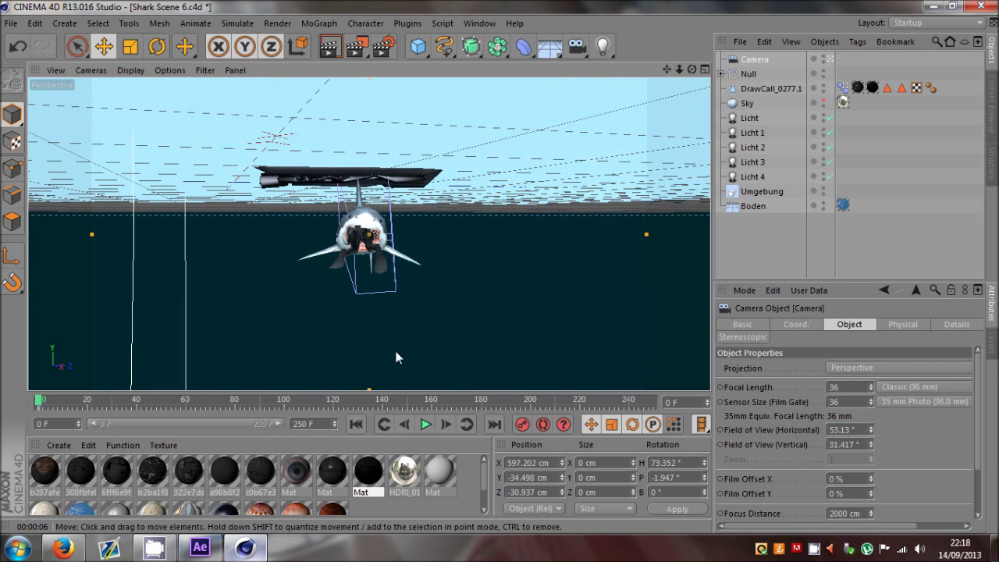
left_click_drag(138, 410, 655, 402)
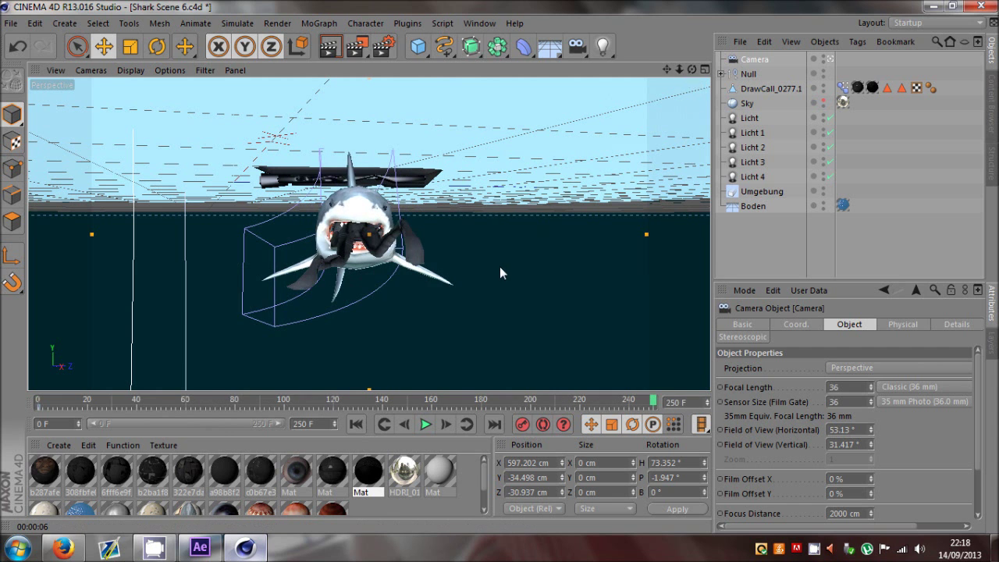
left_click_drag(501, 273, 675, 99)
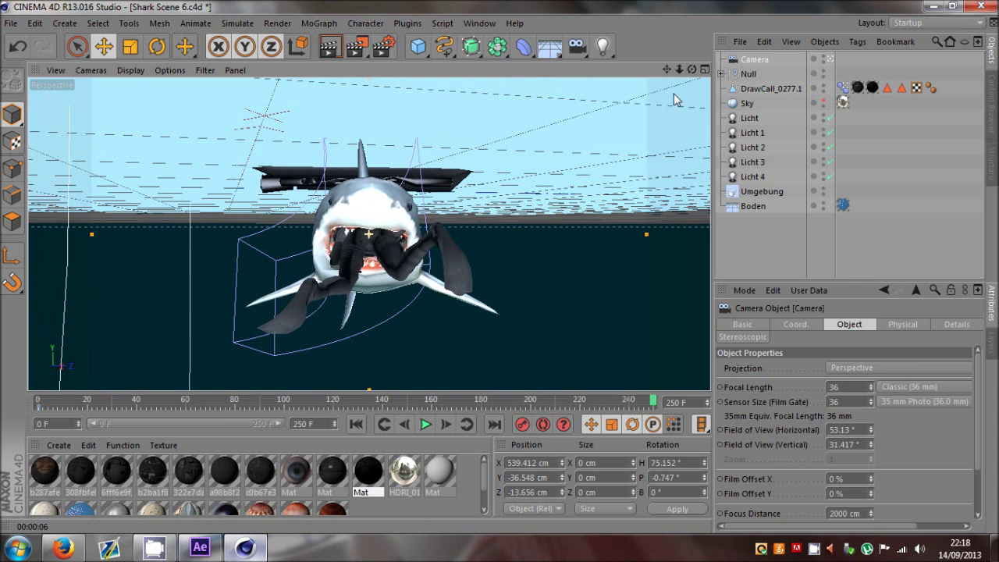
Scrub to about frame 131 to check the camera move, and render the view at frame 0
left_click_drag(141, 408, 359, 412)
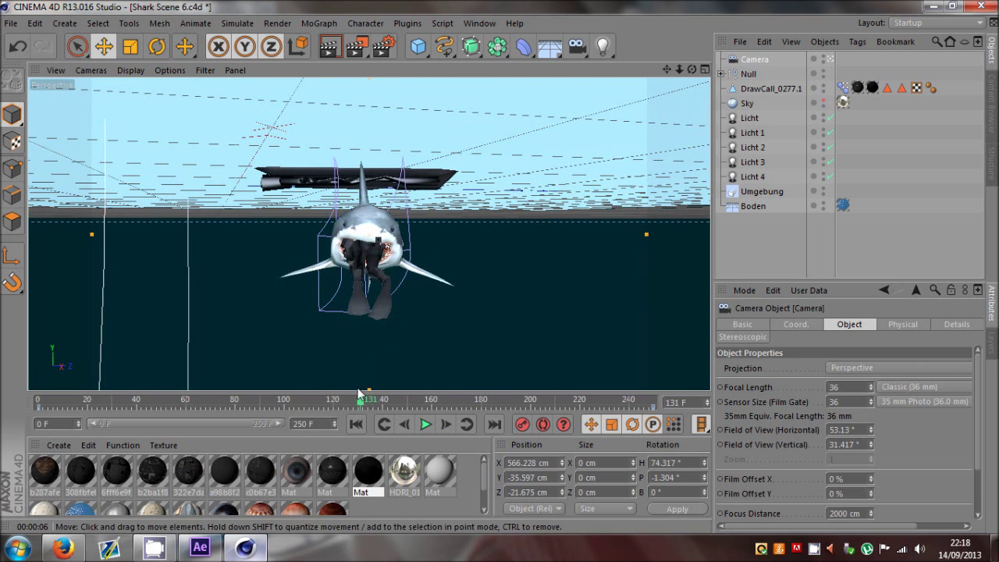
key("shift+f")
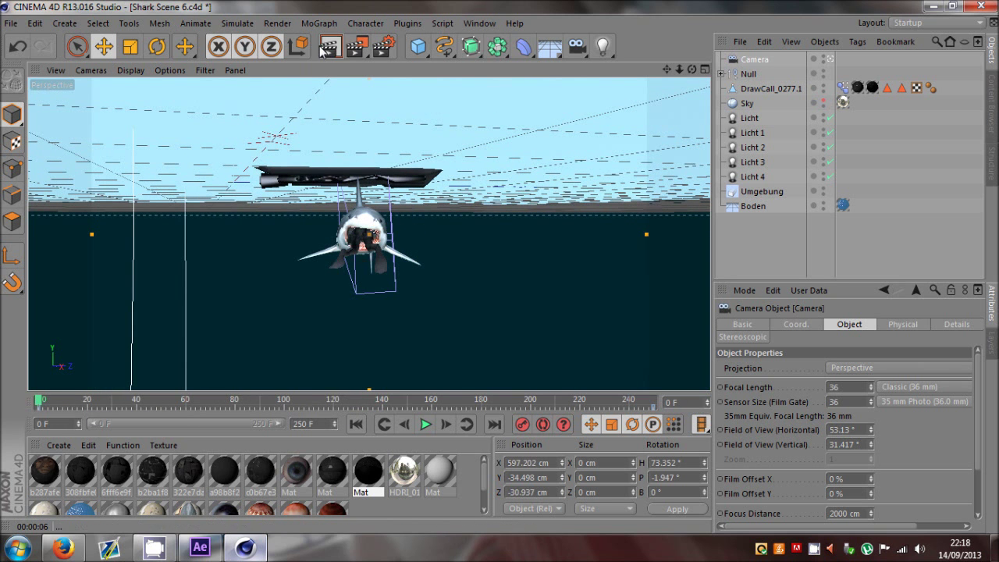
left_click(322, 48)
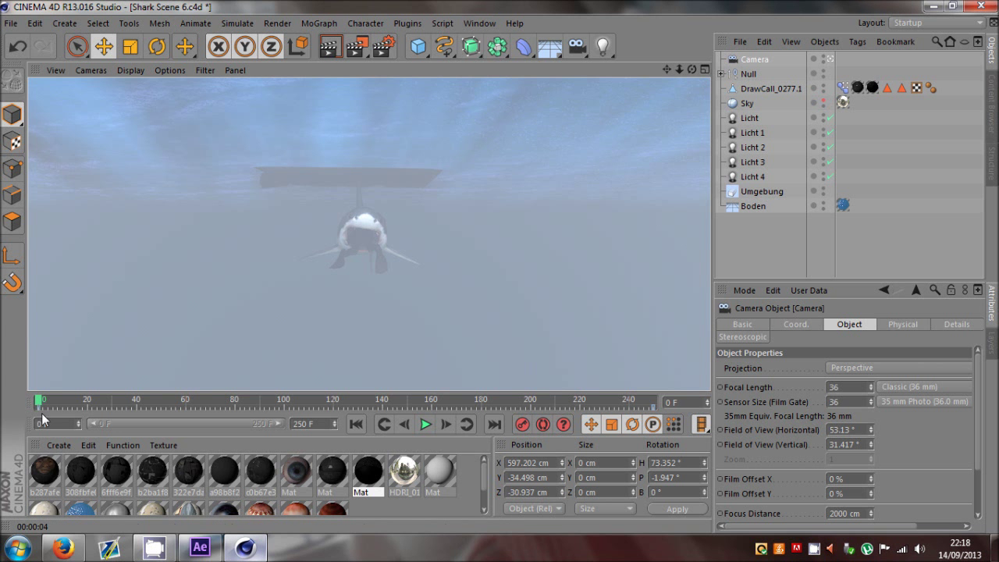
Keyframe Licht 4 in the top view at about X 895 cm, Z -91 cm on frame 0 and X 829 cm, Z -74 cm on frame 250
left_click(41, 402)
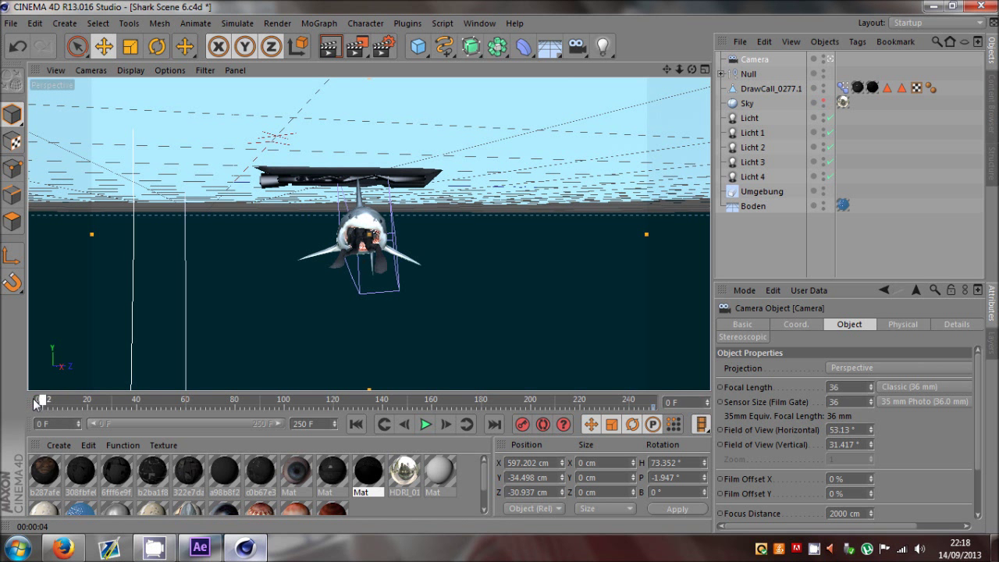
middle_click(369, 263)
middle_click(403, 214)
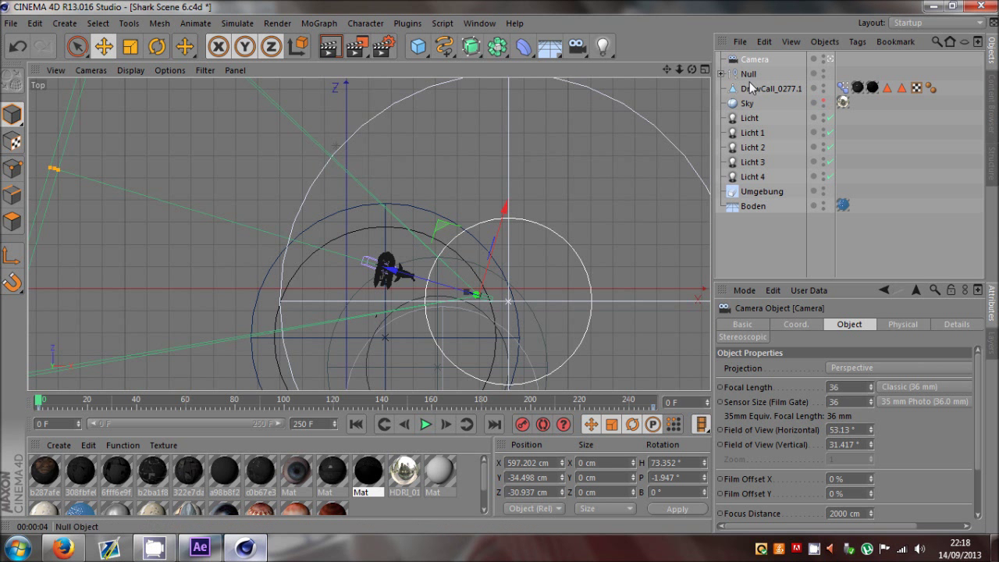
left_click(753, 177)
left_click_drag(553, 273, 563, 310)
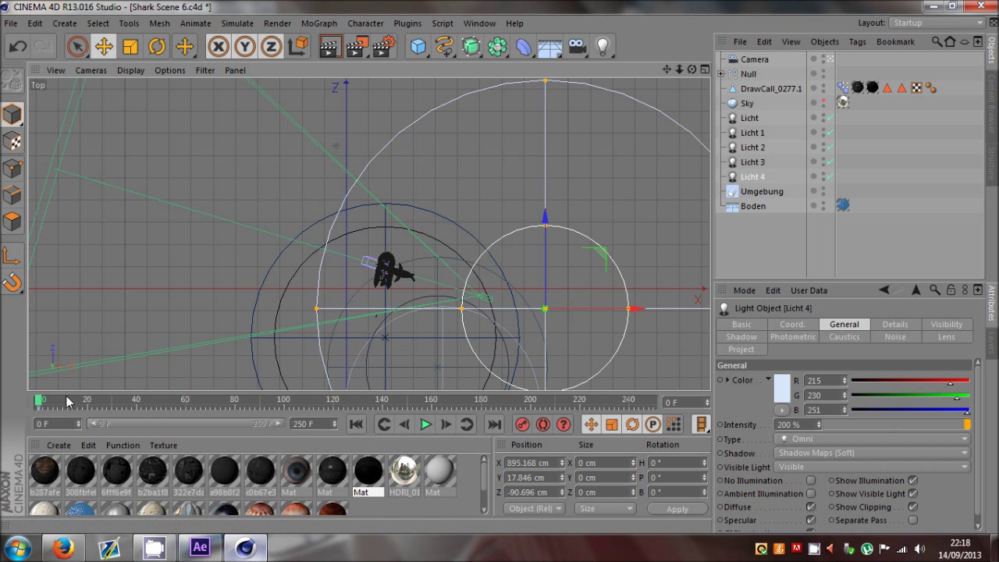
left_click_drag(65, 403, 659, 408)
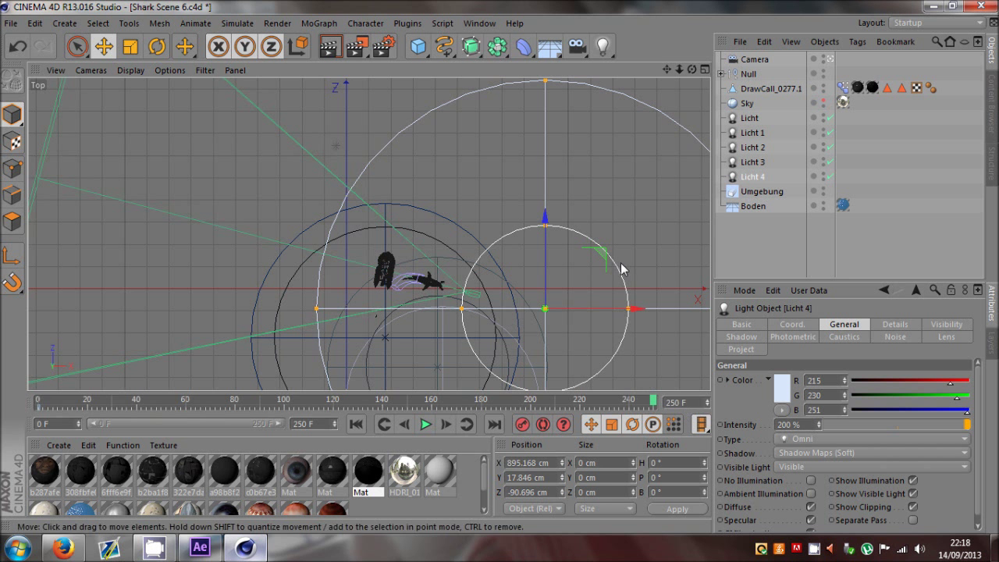
left_click_drag(619, 269, 602, 266)
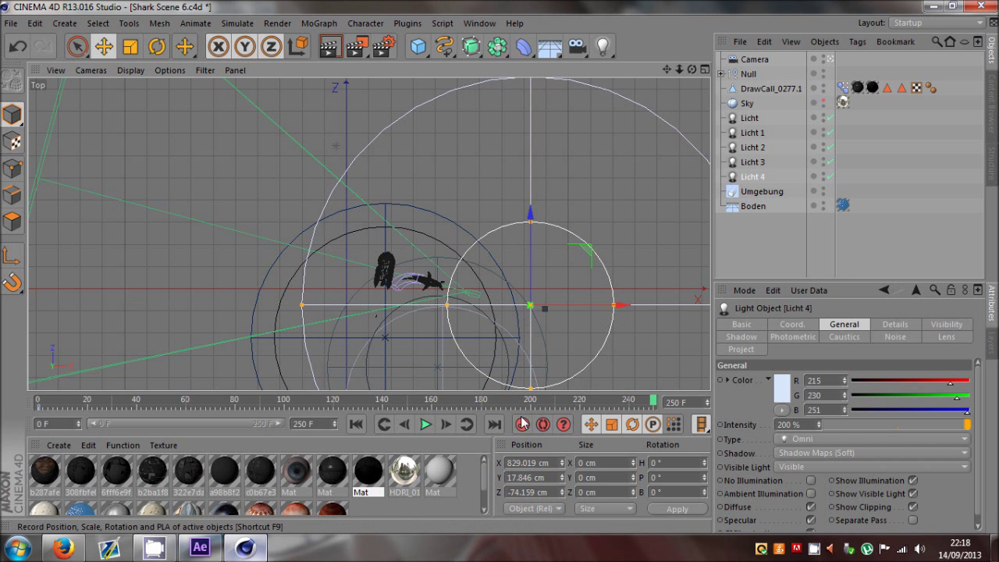
left_click(771, 250)
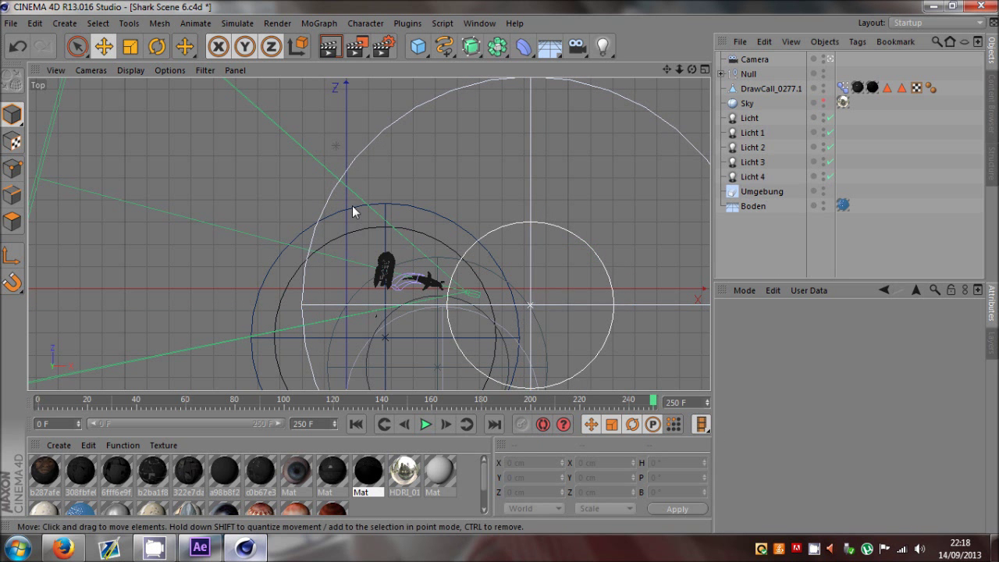
Render the perspective camera view at frames 0 and 250, and scrub through the animation to frame 133
key("F1")
left_click_drag(179, 405, 38, 405)
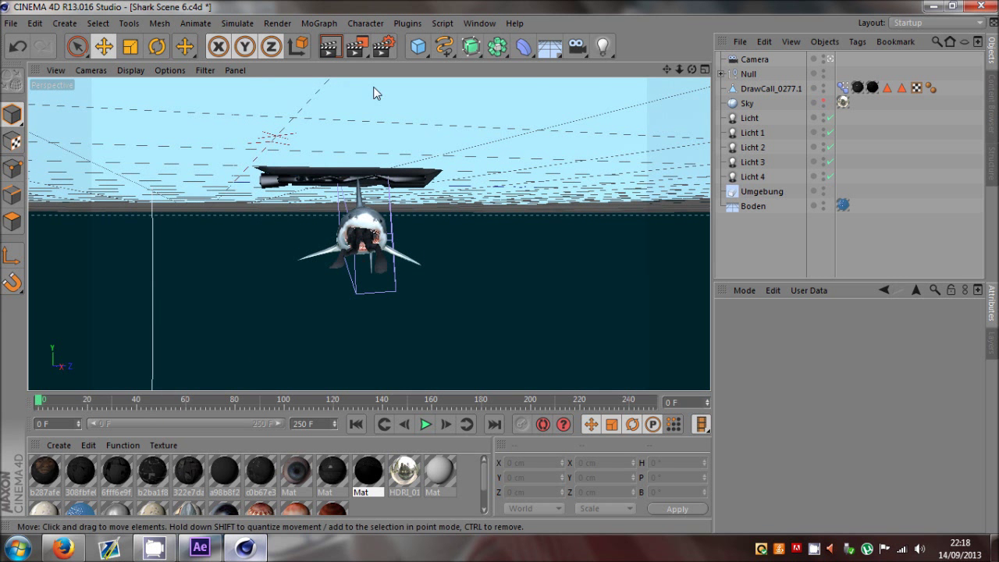
left_click(330, 47)
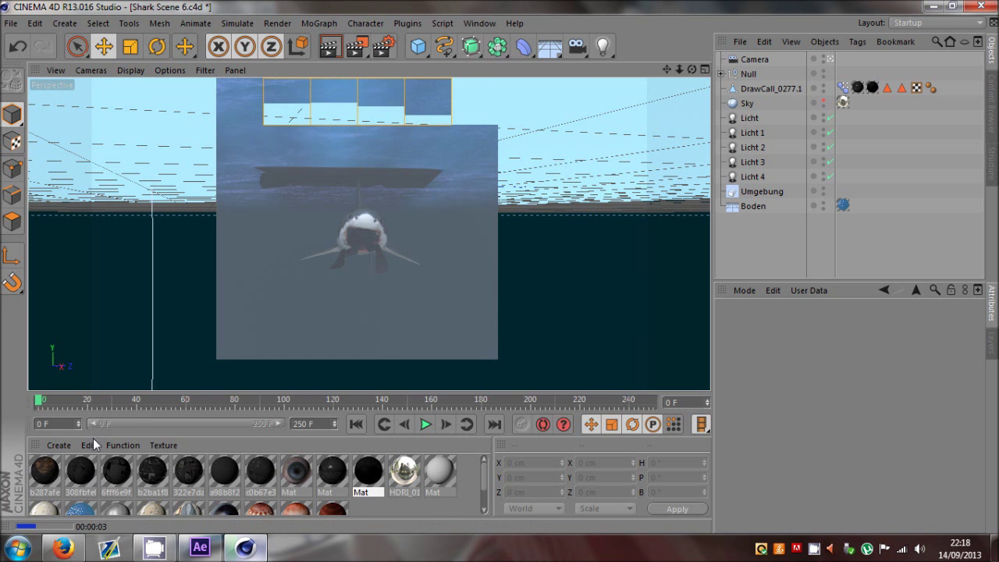
left_click_drag(61, 398, 653, 400)
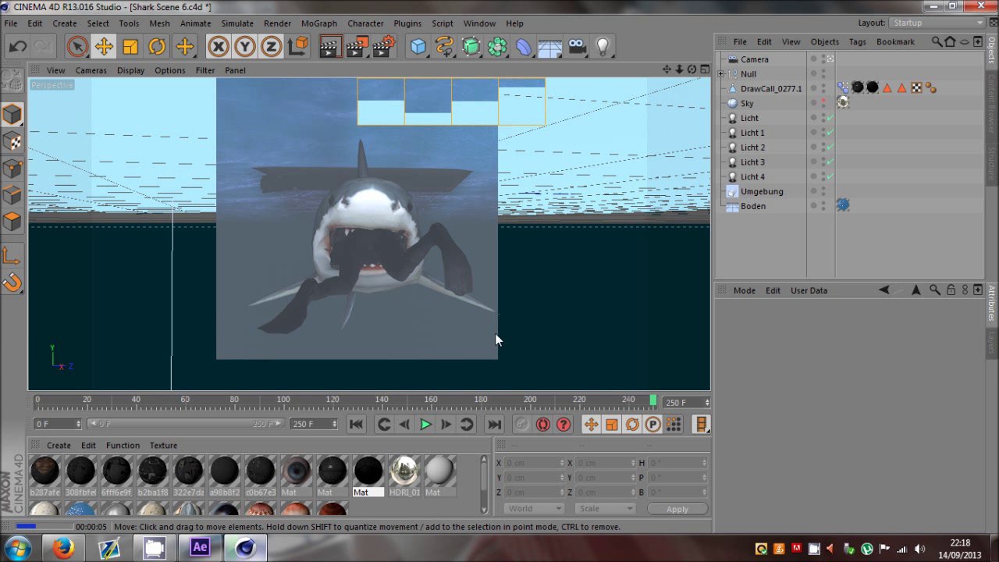
left_click(197, 399)
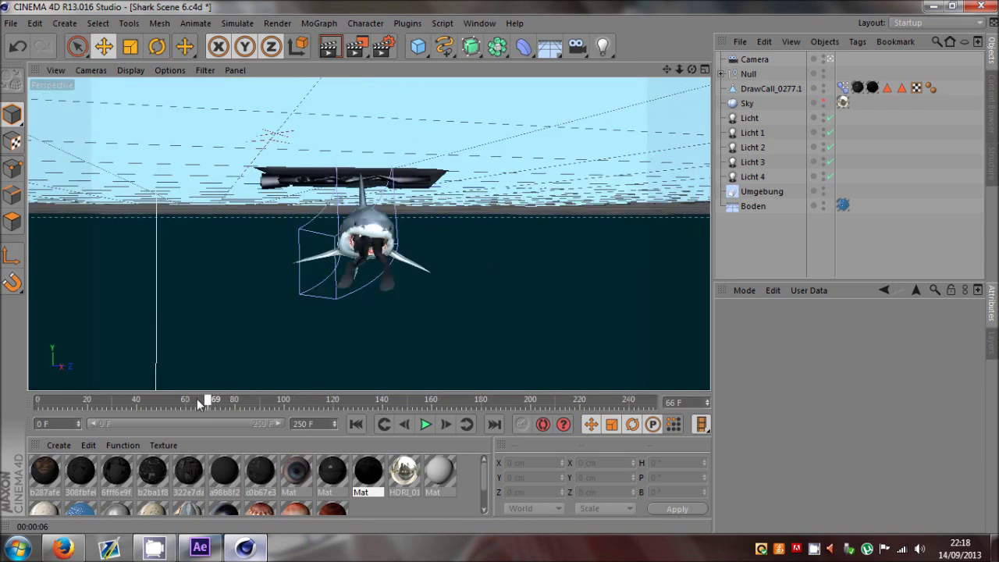
left_click_drag(226, 409, 365, 406)
Save the project as a new file named Shark Scene 7.c4d in the Jaws Animation folder
left_click(11, 23)
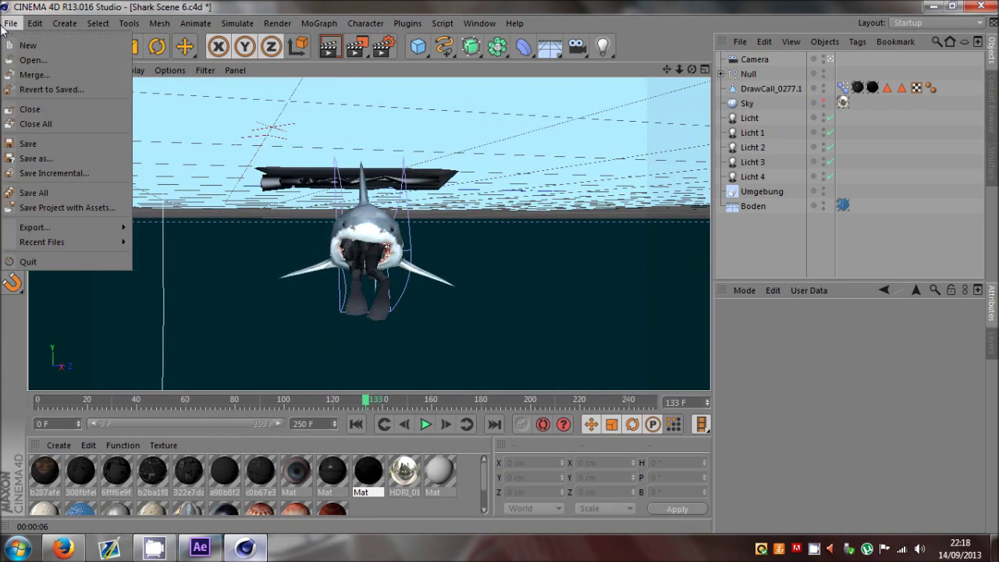
left_click(31, 158)
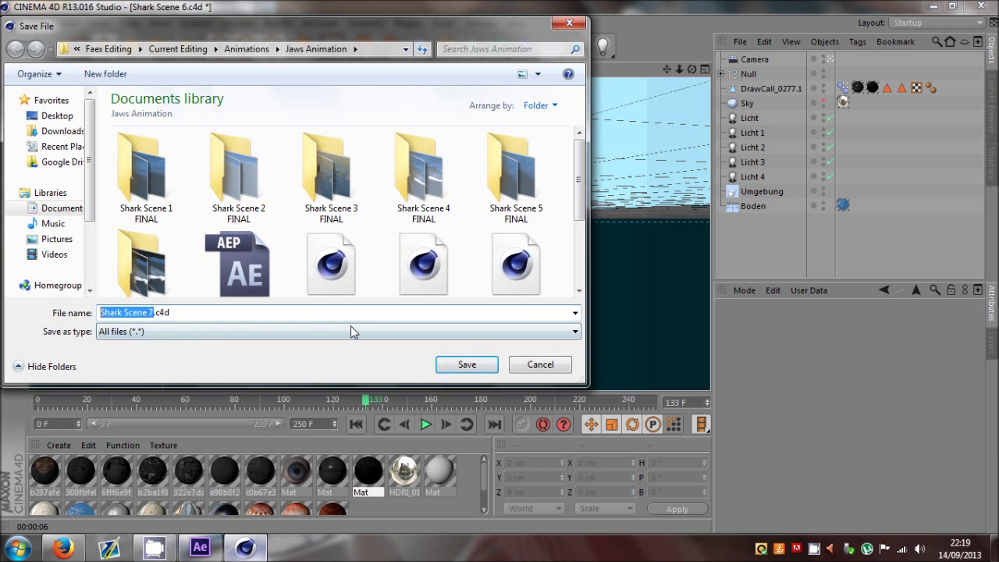
left_click(463, 365)
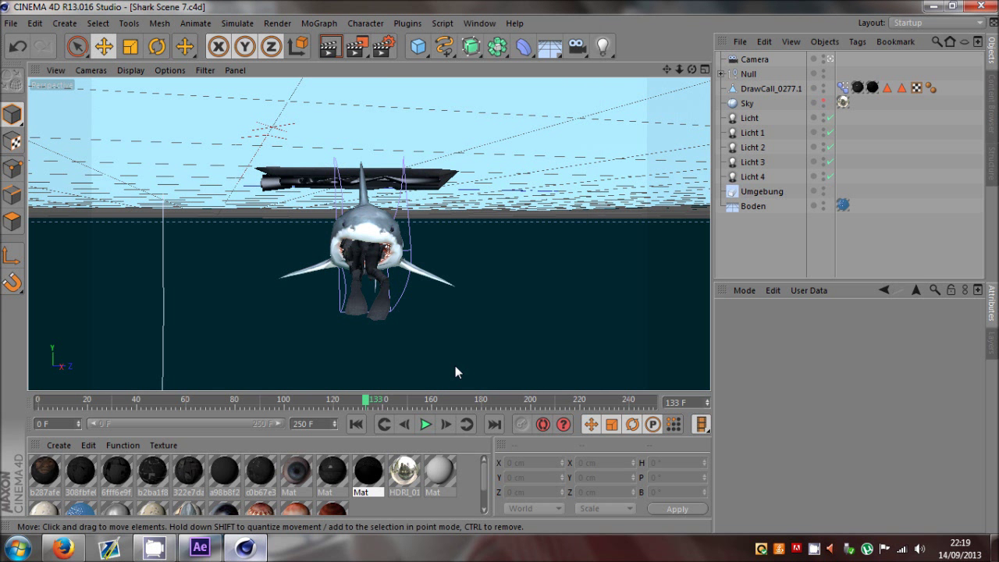
Create a "Shark Scene 7 FINAL" folder in Jaws Animation, set the render output file inside it, and save the project
key("ctrl+b")
left_click(115, 77)
left_click(664, 91)
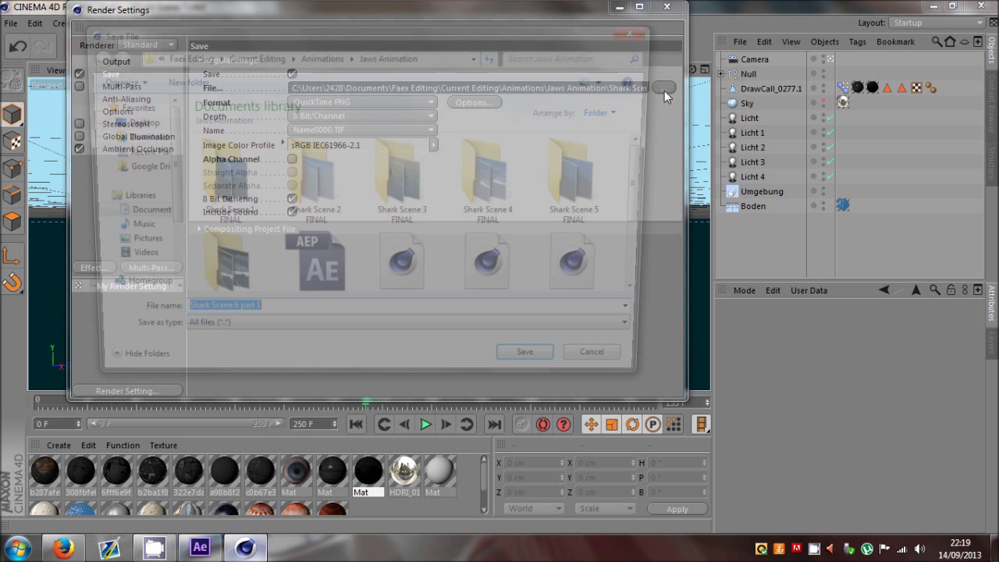
left_click(191, 80)
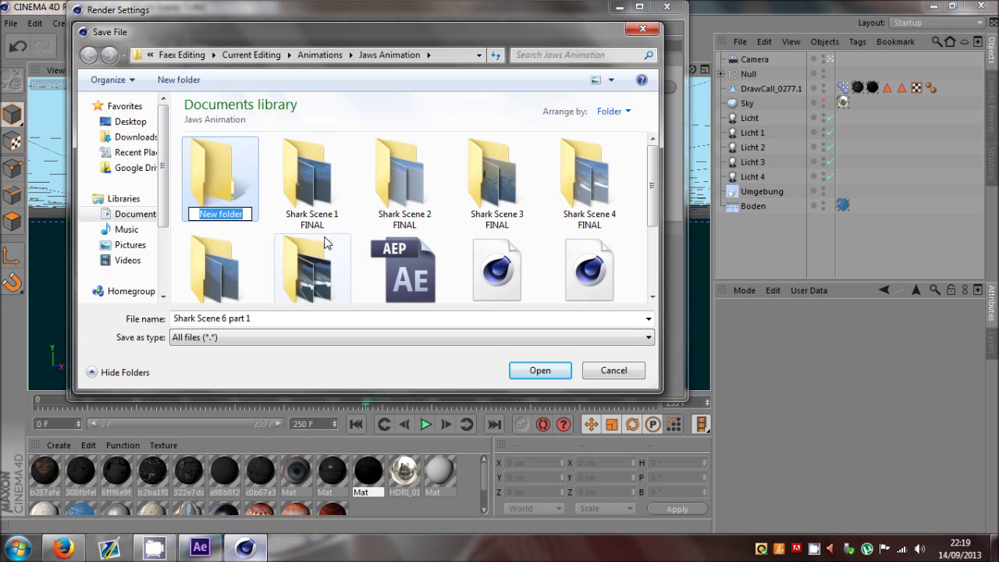
type("Shark Scene 7 FINAL")
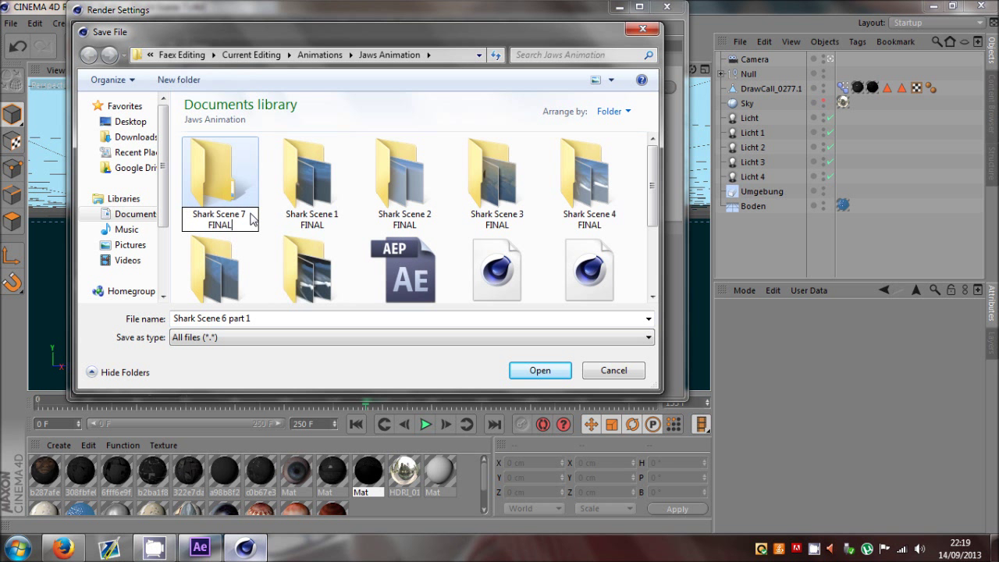
key("Return")
double_click(303, 273)
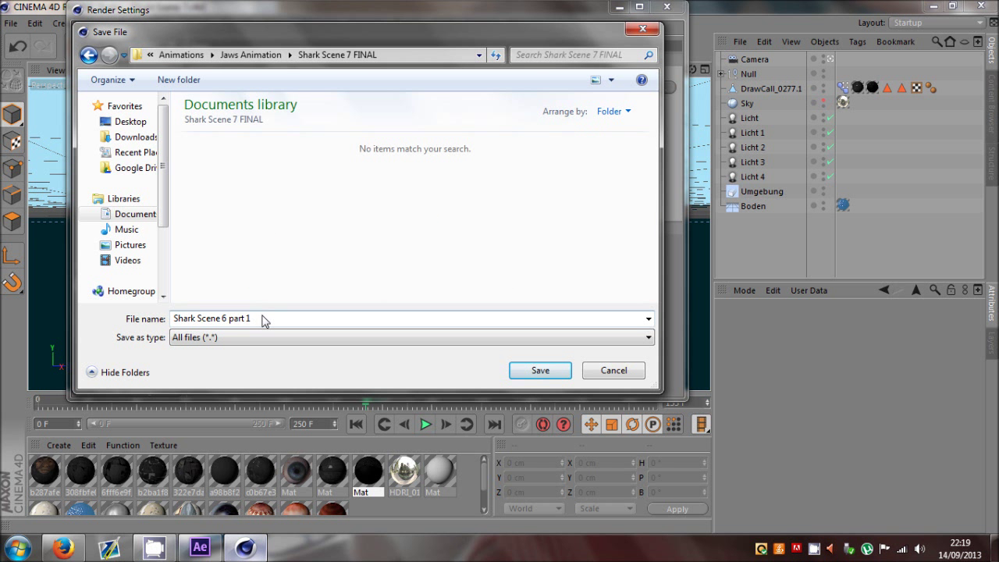
left_click(523, 373)
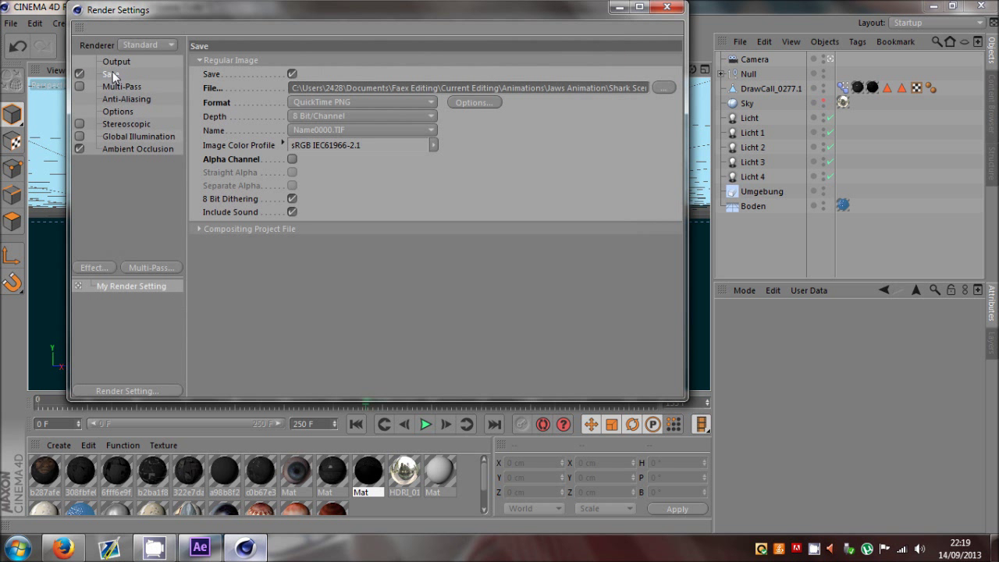
left_click(666, 7)
left_click(11, 22)
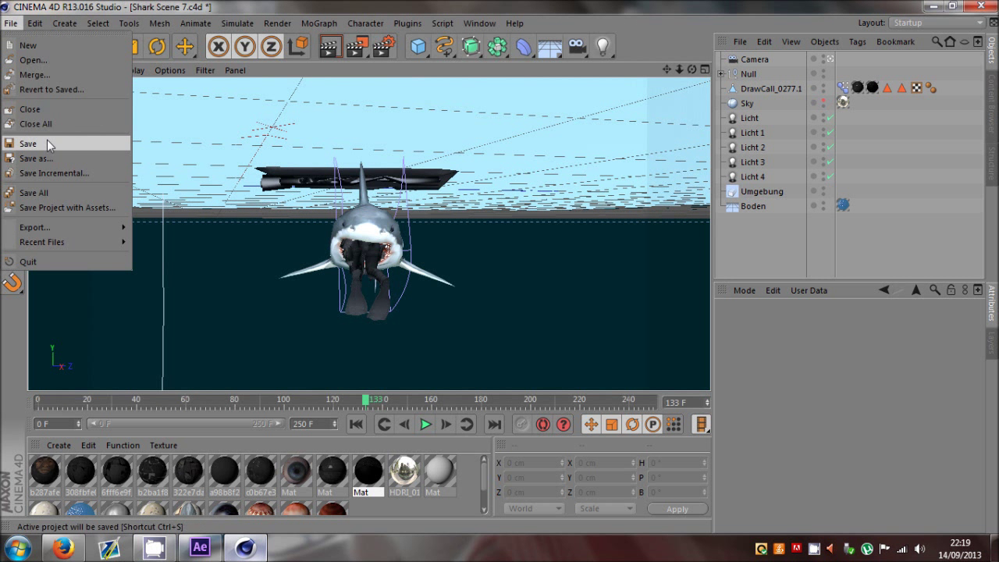
left_click(47, 140)
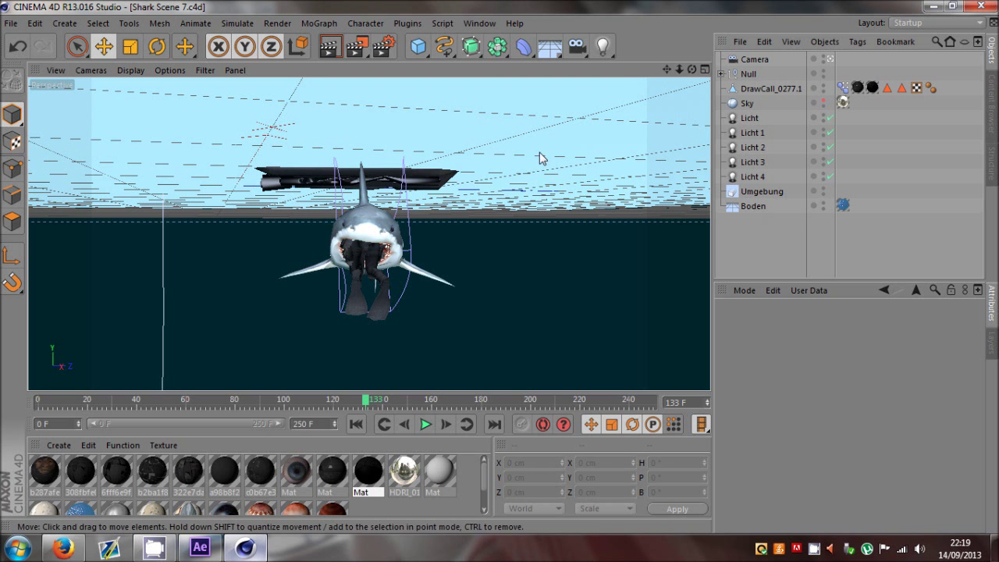
left_click(355, 47)
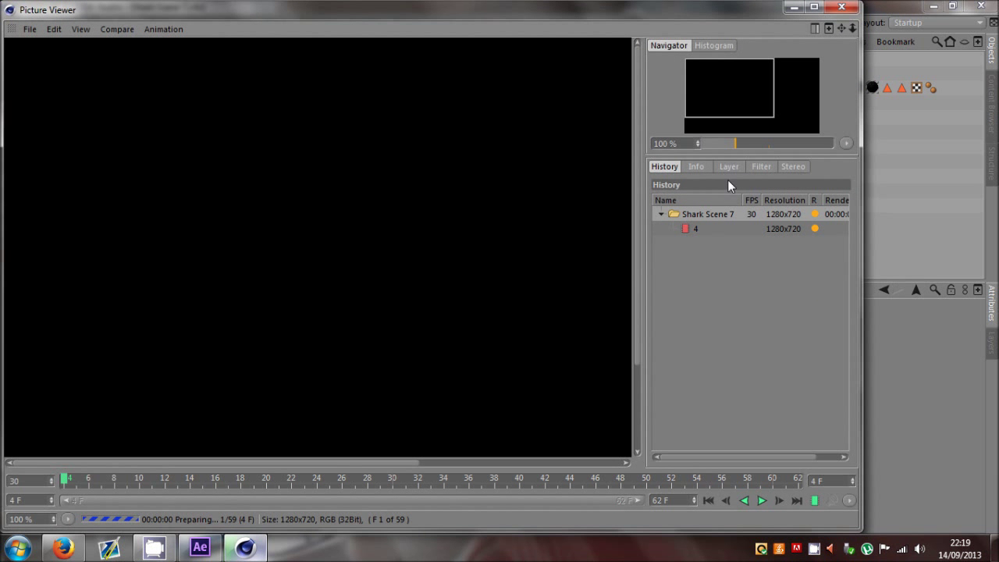
left_click_drag(732, 142, 729, 142)
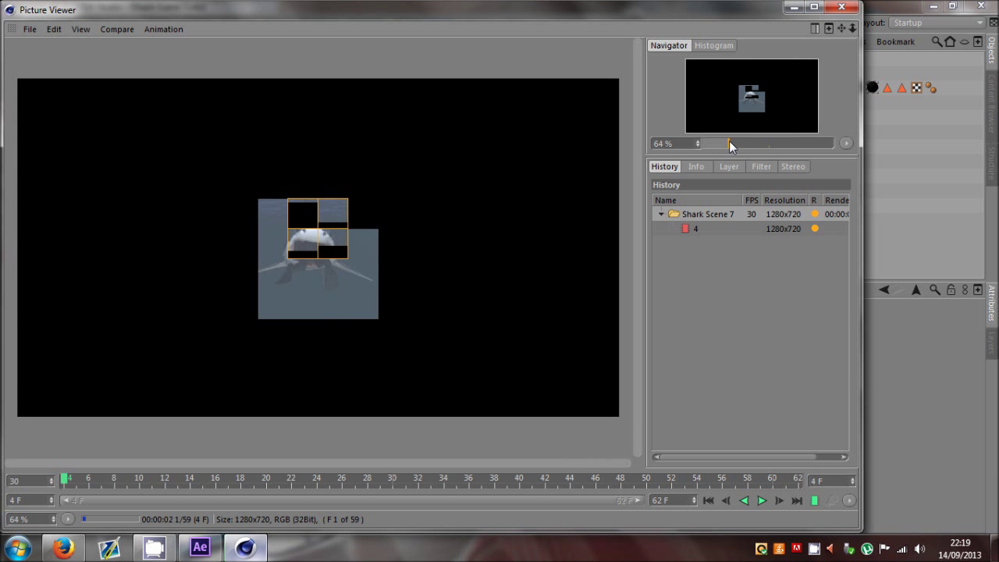
left_click(841, 7)
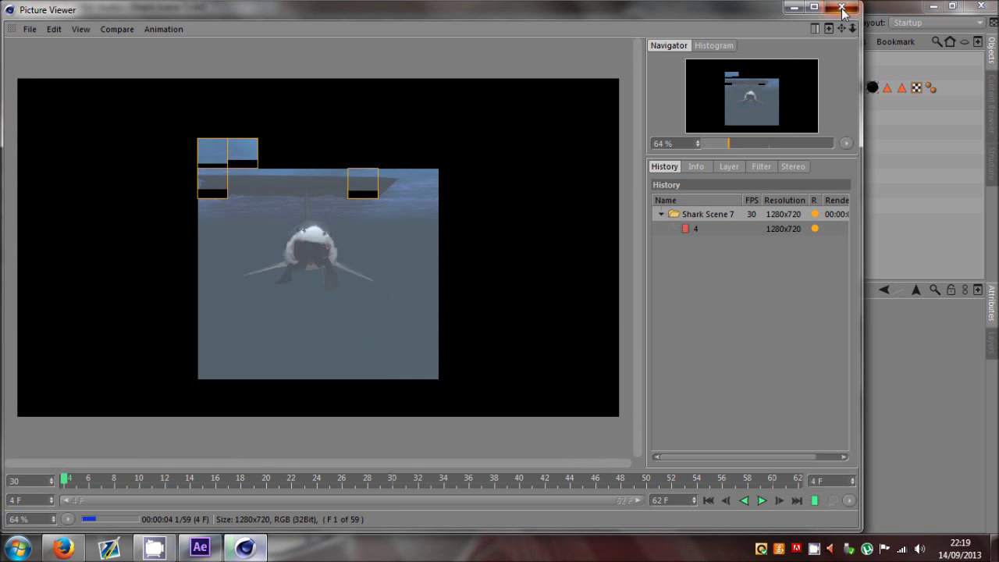
left_click(521, 325)
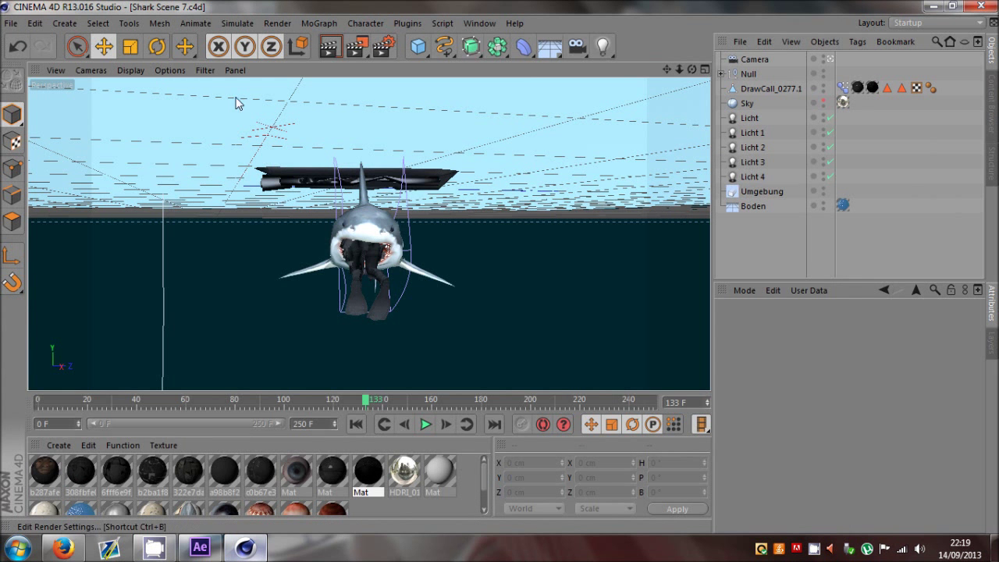
Change the frame range mode in the render output settings and review the save settings for the output file
left_click(385, 47)
left_click(150, 64)
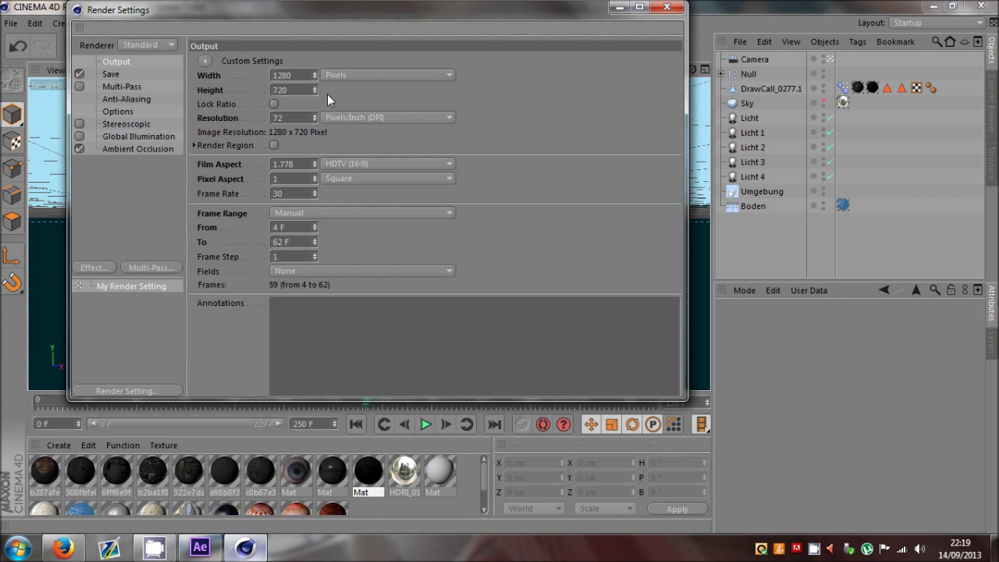
left_click(308, 212)
left_click(308, 256)
left_click(111, 74)
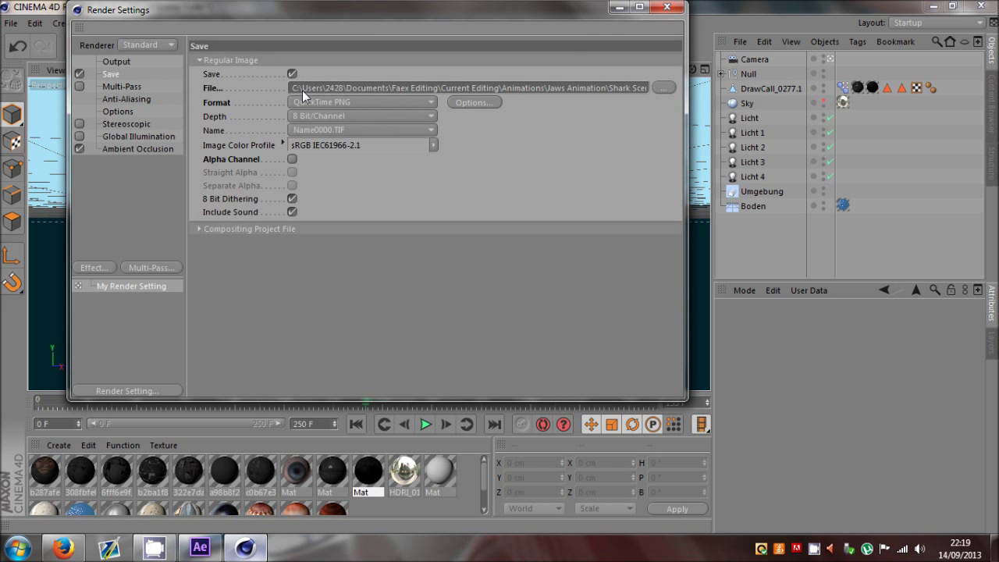
left_click(667, 7)
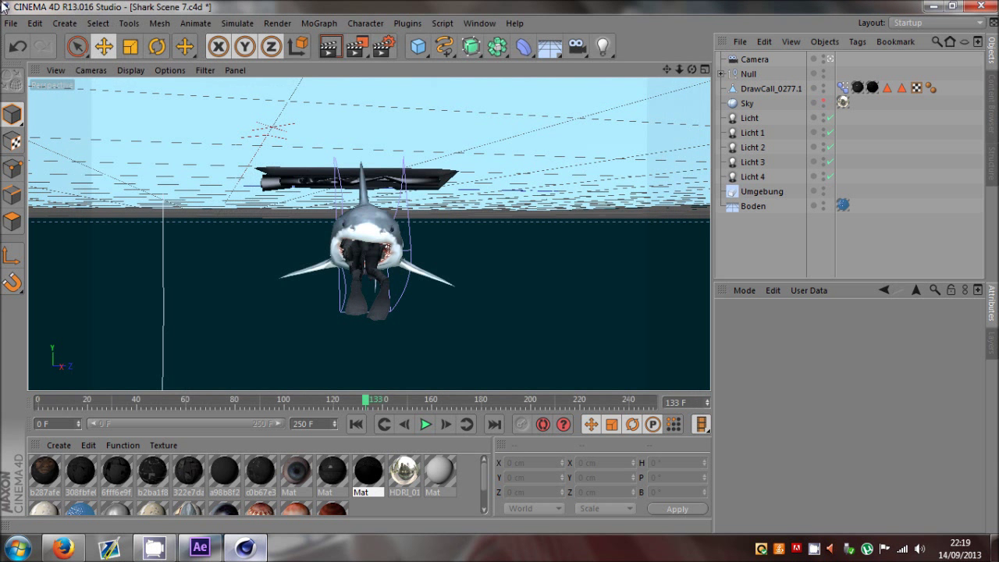
Save the project and start rendering the full animation to the Picture Viewer
left_click(11, 23)
left_click(63, 172)
left_click(356, 48)
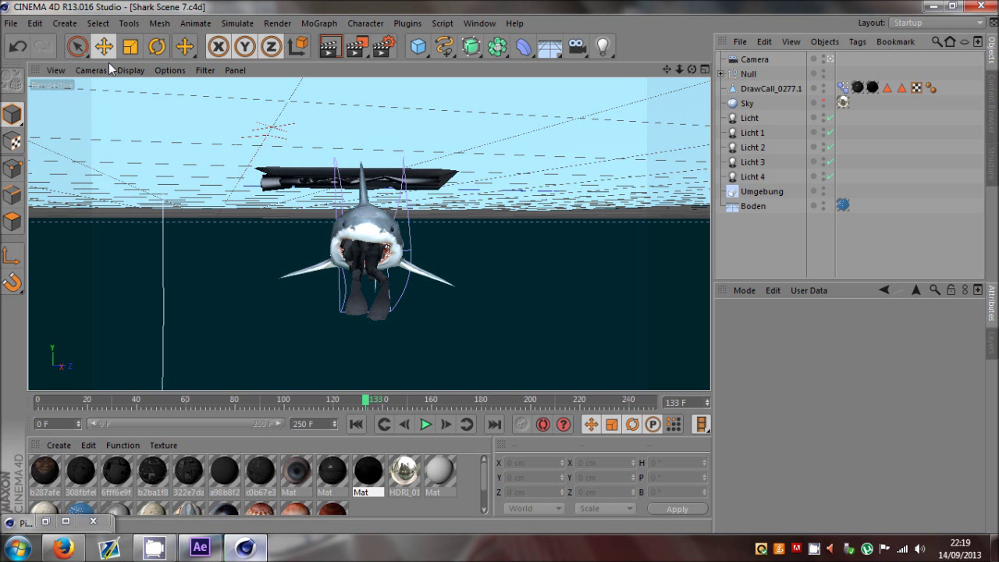
Examine the rendered frames up to frame 40 in the Picture Viewer, and return to the scene
left_click(816, 549)
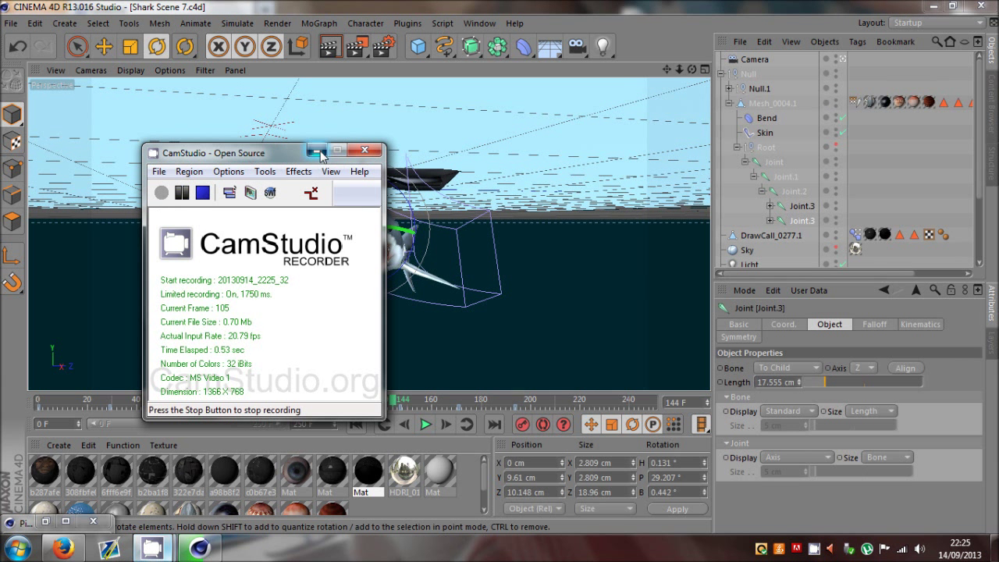
left_click(316, 151)
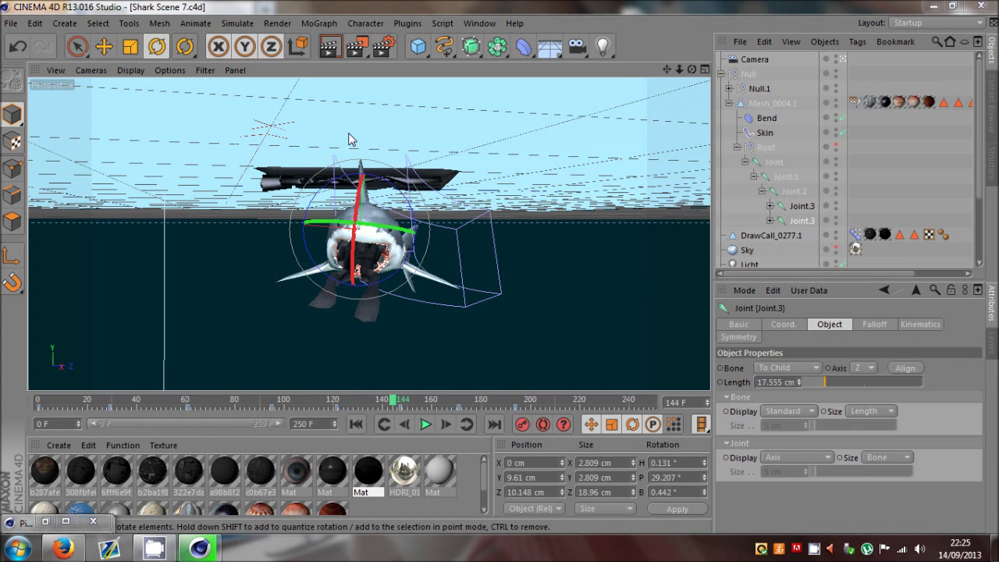
left_click(800, 88)
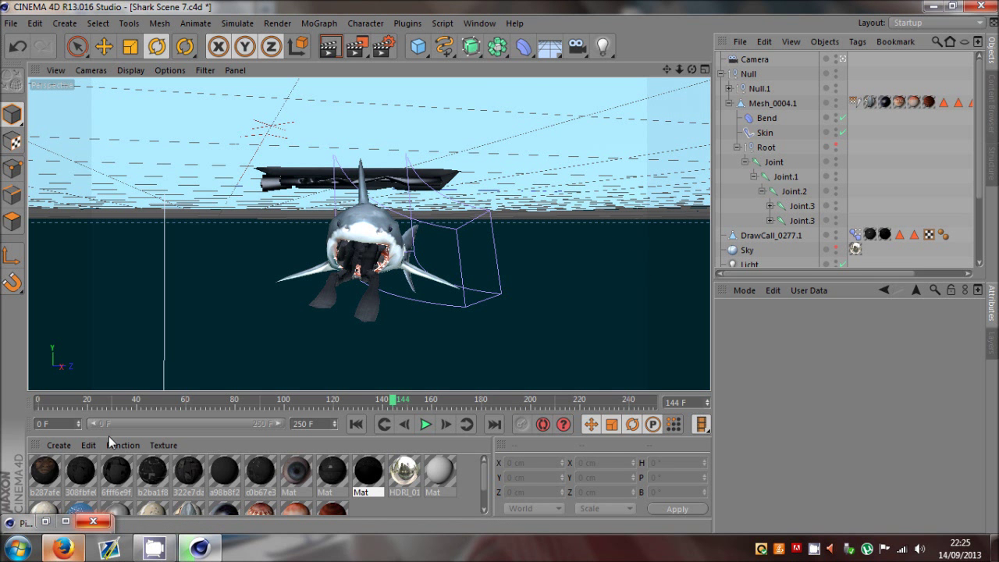
left_click(50, 522)
mouse_move(166, 482)
left_mouse_down()
mouse_move(50, 476)
mouse_move(180, 478)
left_mouse_up()
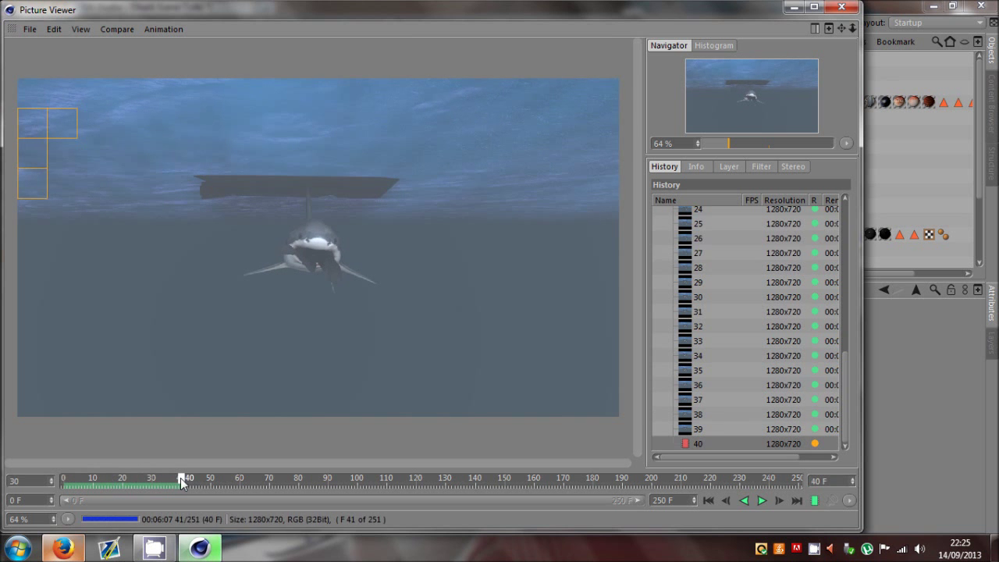
left_click(794, 7)
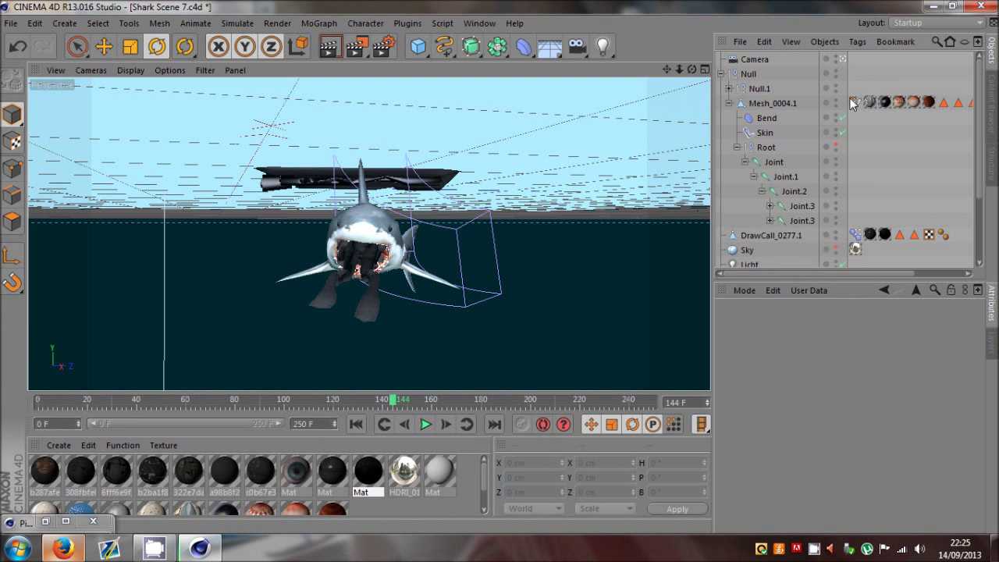
Collapse the Null hierarchy and examine the shark and diver from several angles
left_click(720, 73)
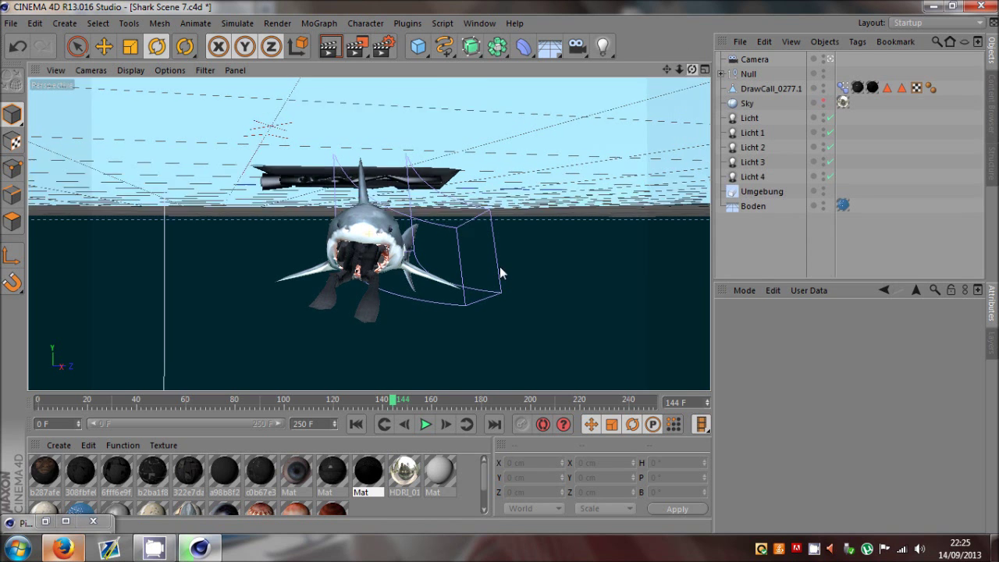
left_click_drag(500, 266, 585, 144, "alt")
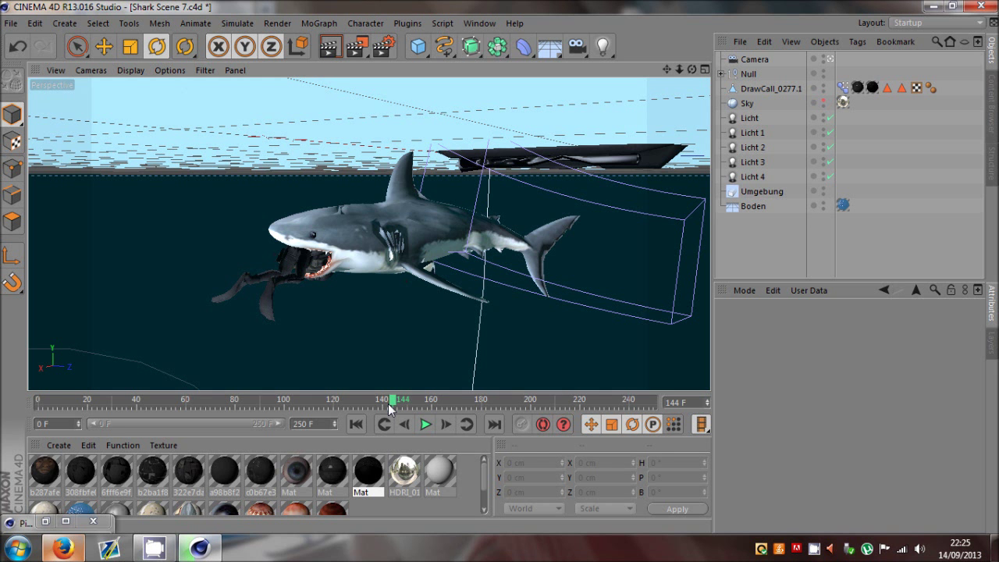
left_click_drag(484, 257, 501, 272, "alt")
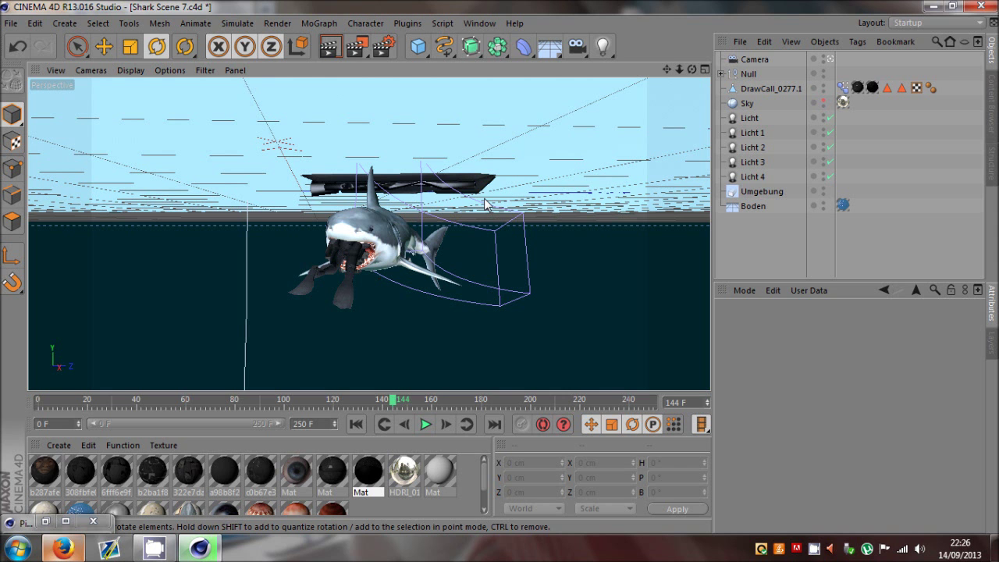
left_click_drag(692, 69, 182, 243)
right_click_drag(182, 243, 328, 250, "alt")
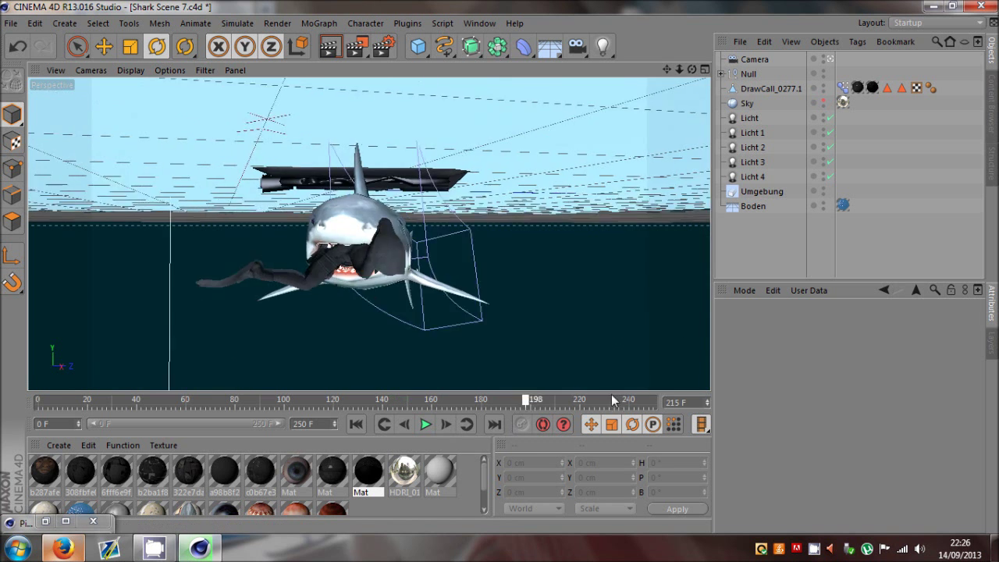
At frame 250, select the Null with all its children and delete all their animation keyframes
left_click_drag(519, 400, 701, 400)
left_click(750, 75)
right_click(752, 76)
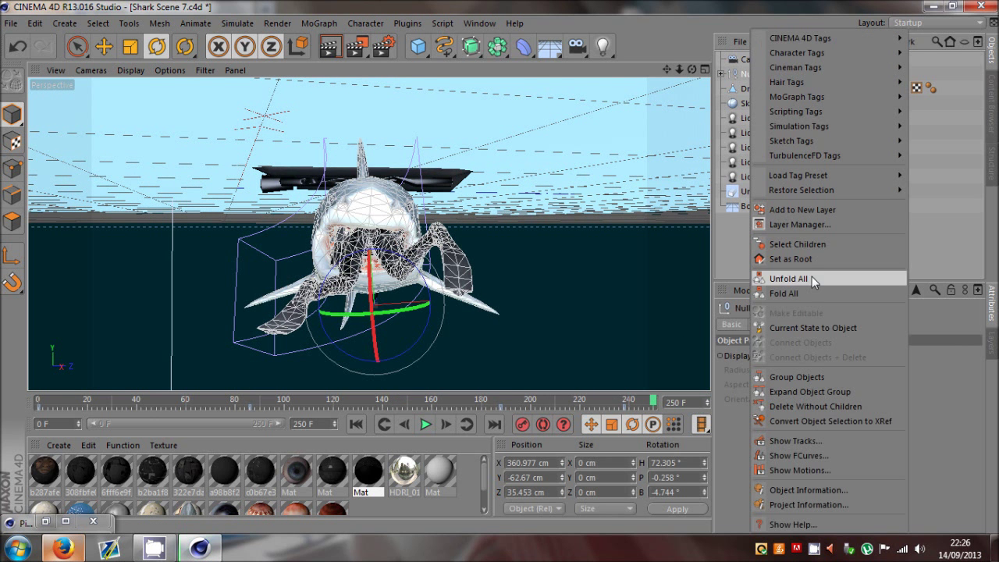
left_click(797, 244)
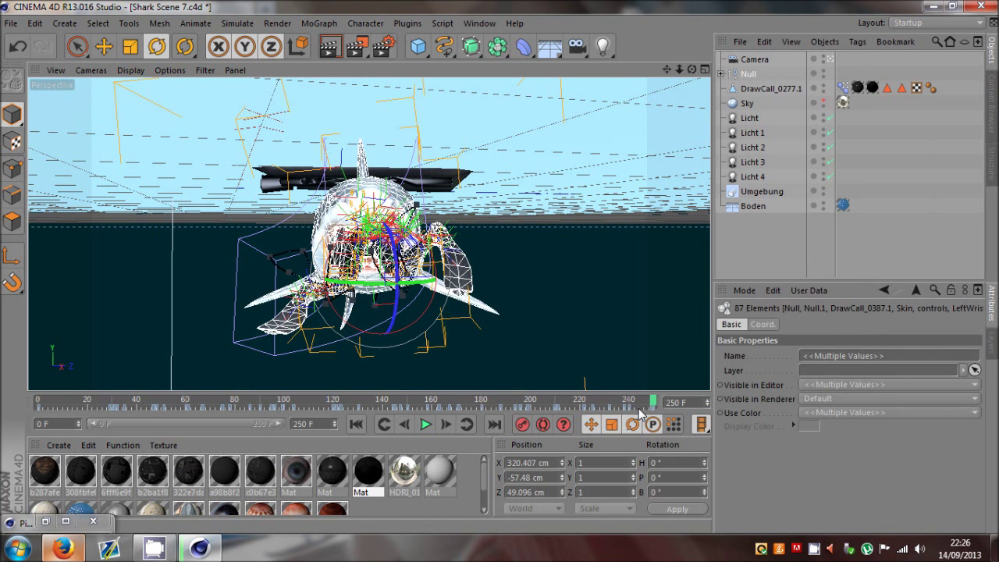
left_click(640, 414)
key("Delete")
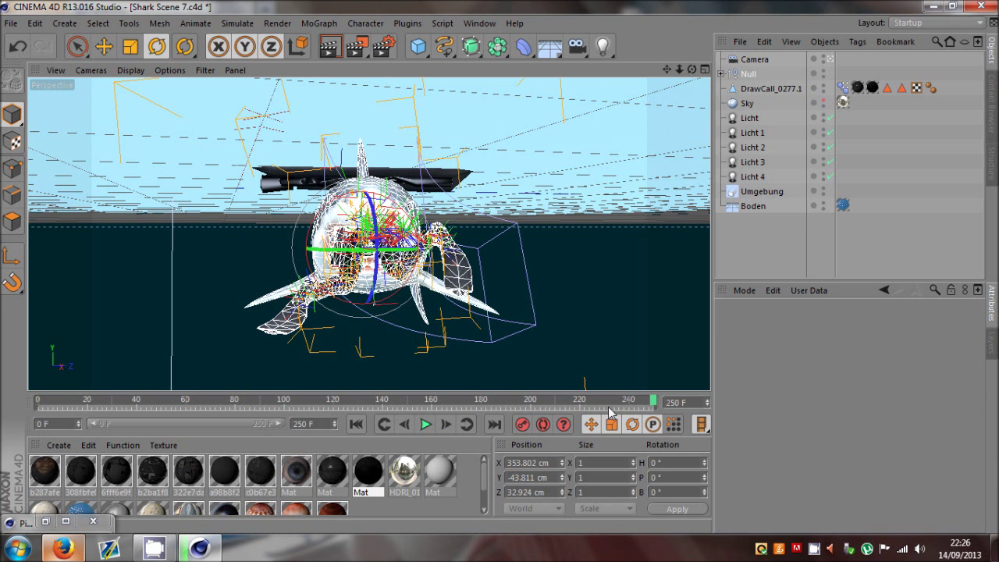
left_click(755, 270)
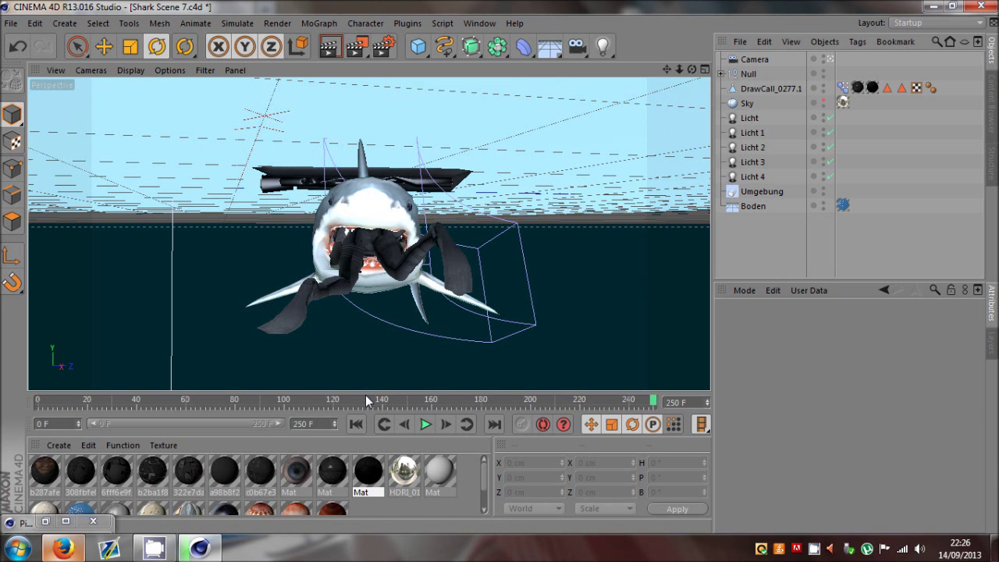
Check the Null and the boat mesh DrawCall_0277.1 for remaining keyframes, and delete the Camera
left_click(750, 74)
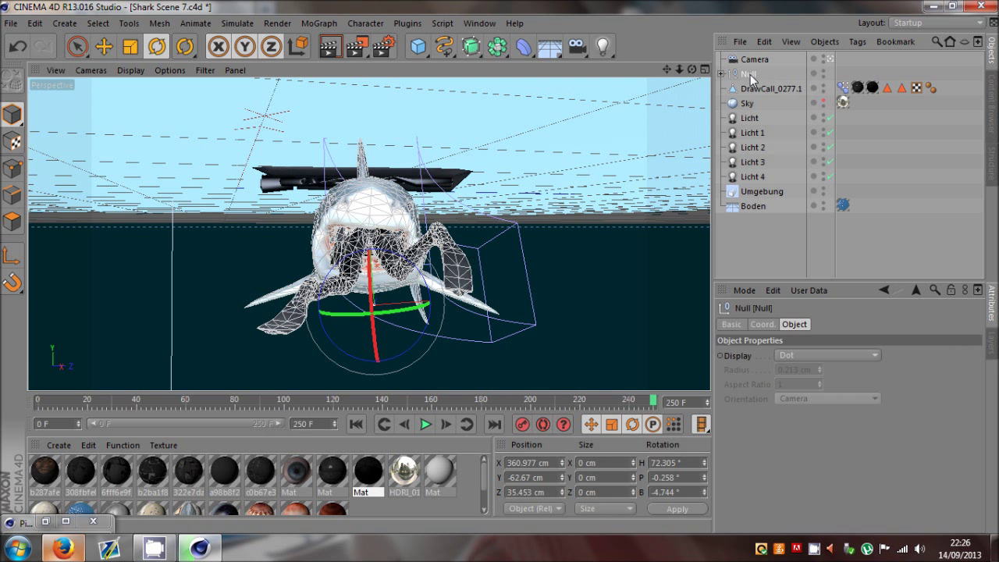
left_click(754, 88)
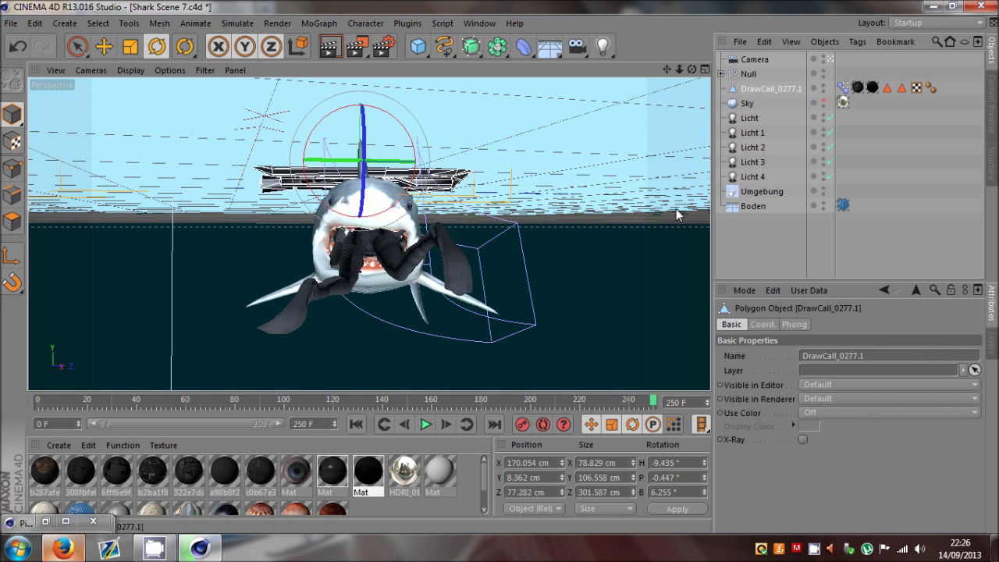
left_click(749, 60)
key("Delete")
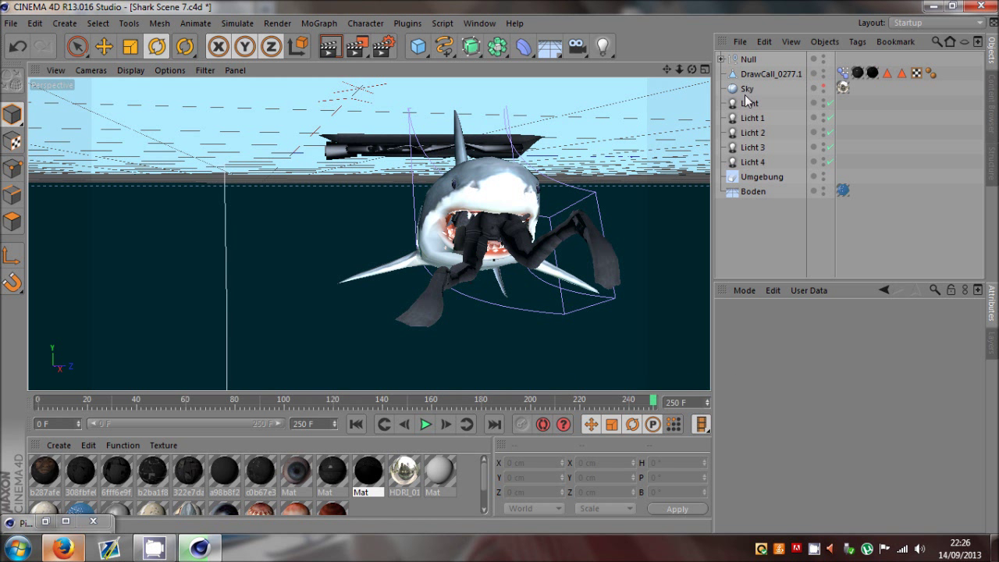
Delete the animation keyframes of Licht 4 at the end and the start of the timeline
left_click(763, 162)
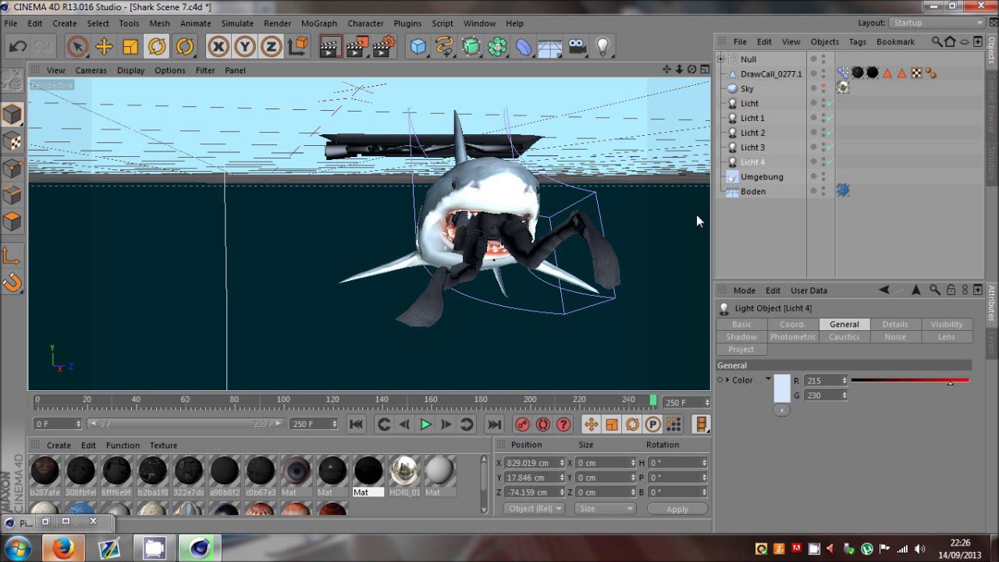
left_click(653, 408)
key("Delete")
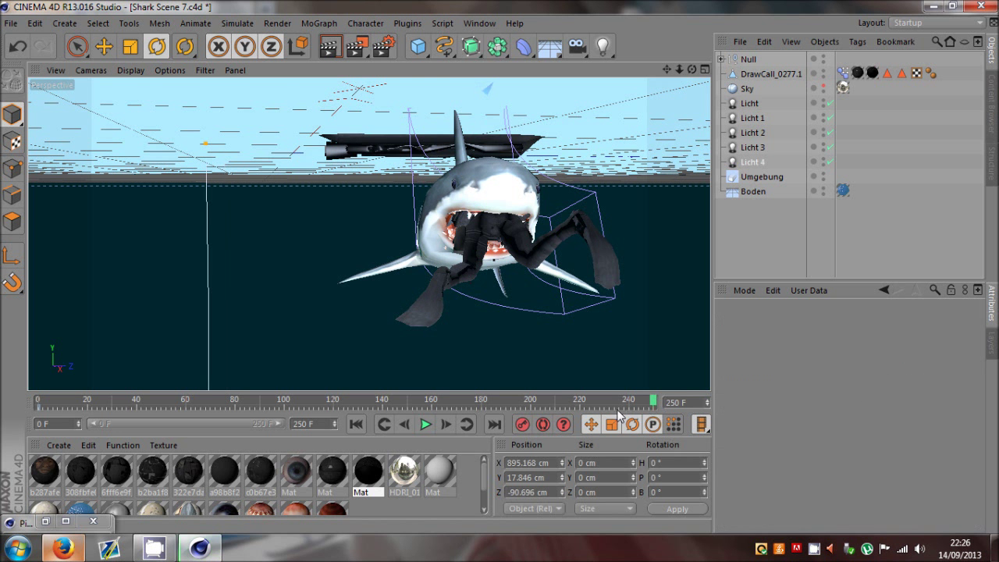
left_click(42, 407)
key("Delete")
left_click(854, 164)
Render a preview of the shark from the side in the perspective view
left_click_drag(691, 70, 207, 181)
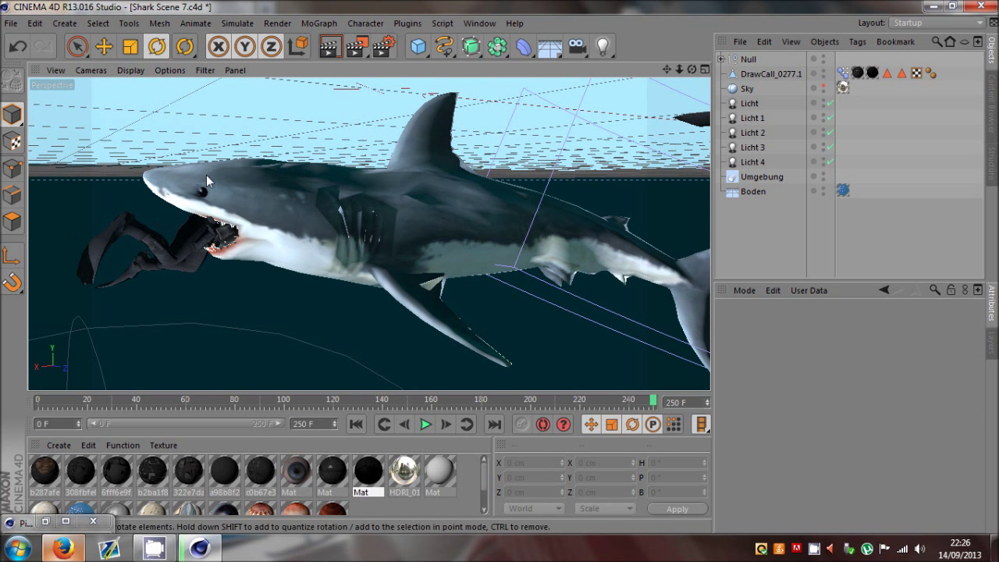
left_click(328, 51)
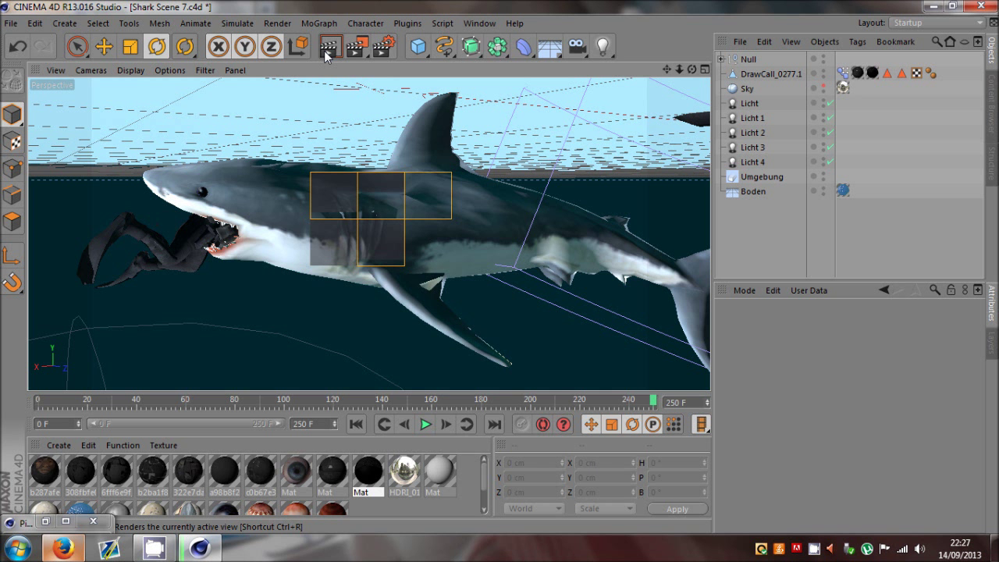
scroll(553, 214, "down", 3)
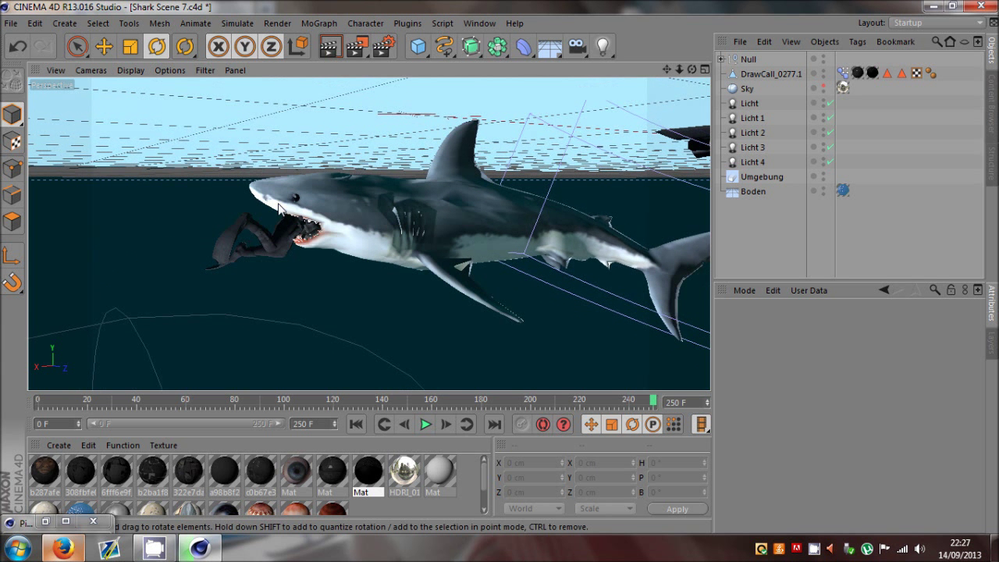
Expand the Null hierarchy and set a starting keyframe at frame 0 for both Joint.3 jaw joints
scroll(215, 223, "up", 6)
left_click(103, 48)
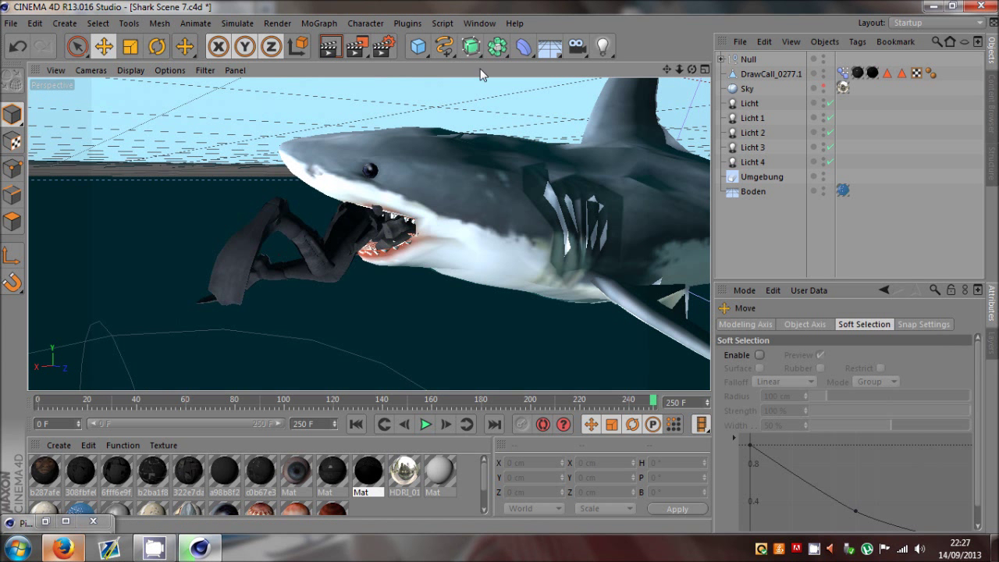
left_click_drag(692, 69, 507, 267)
left_click(721, 60)
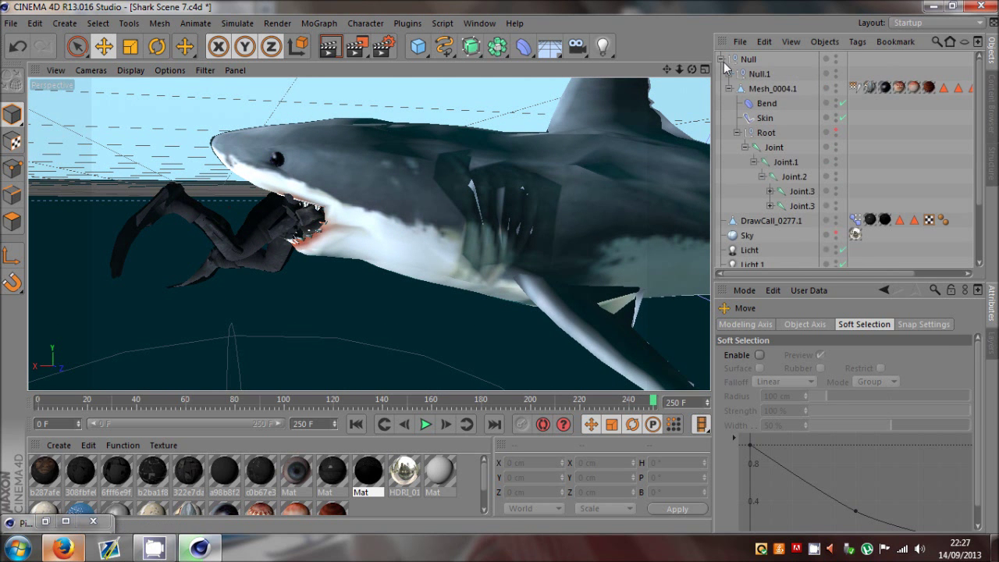
left_click(795, 191)
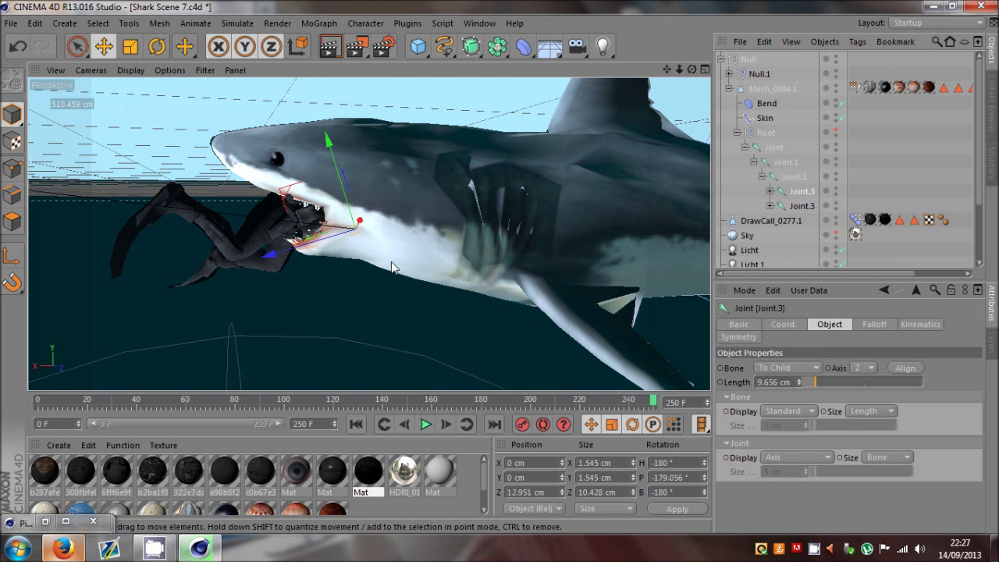
left_click(356, 424)
left_click(788, 206, "ctrl")
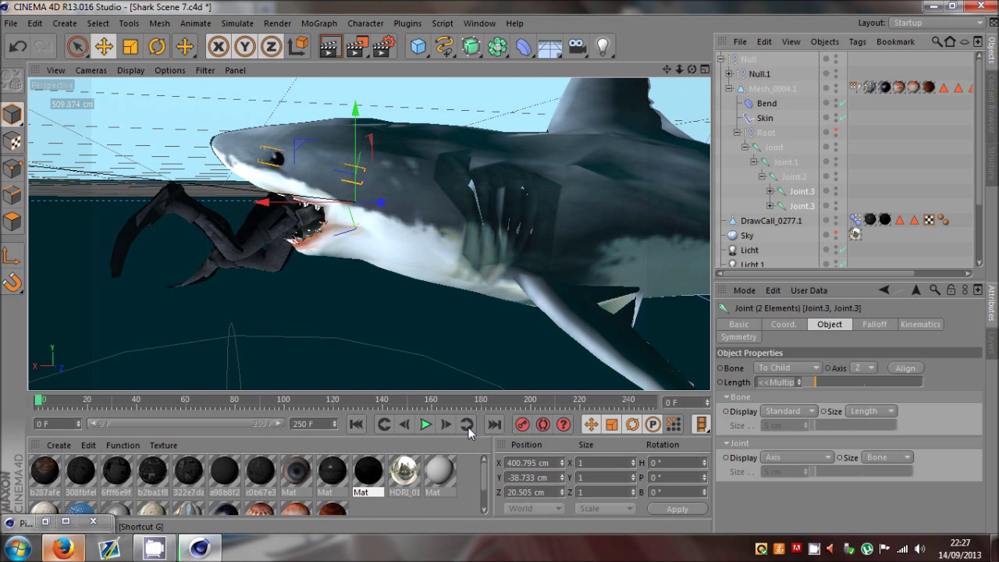
At frame 30, rotate the lower and upper Joint.3 to pitches of about -158° and 43° to open the shark's mouth wide
left_click_drag(96, 403, 115, 404)
left_click(159, 48)
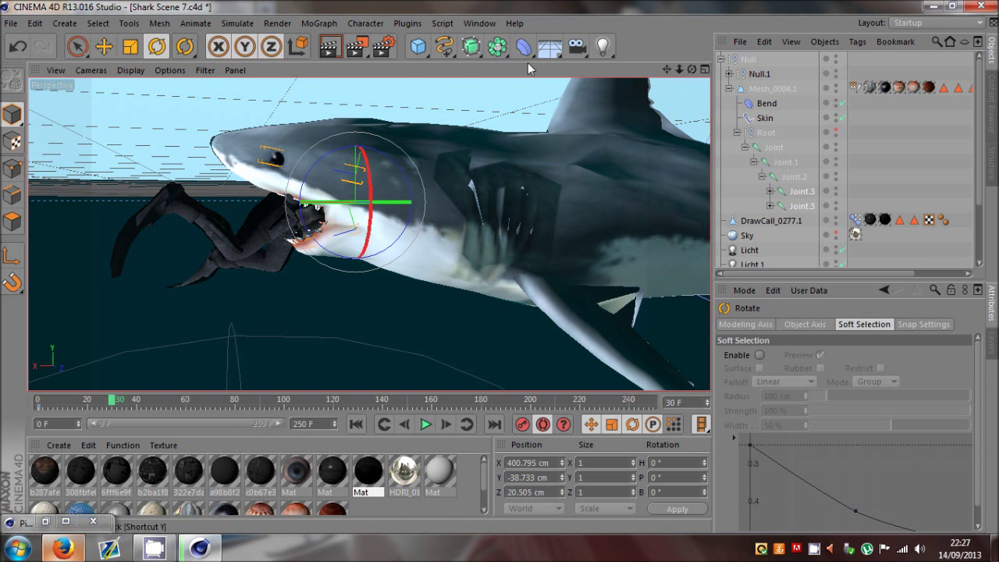
left_click(279, 181)
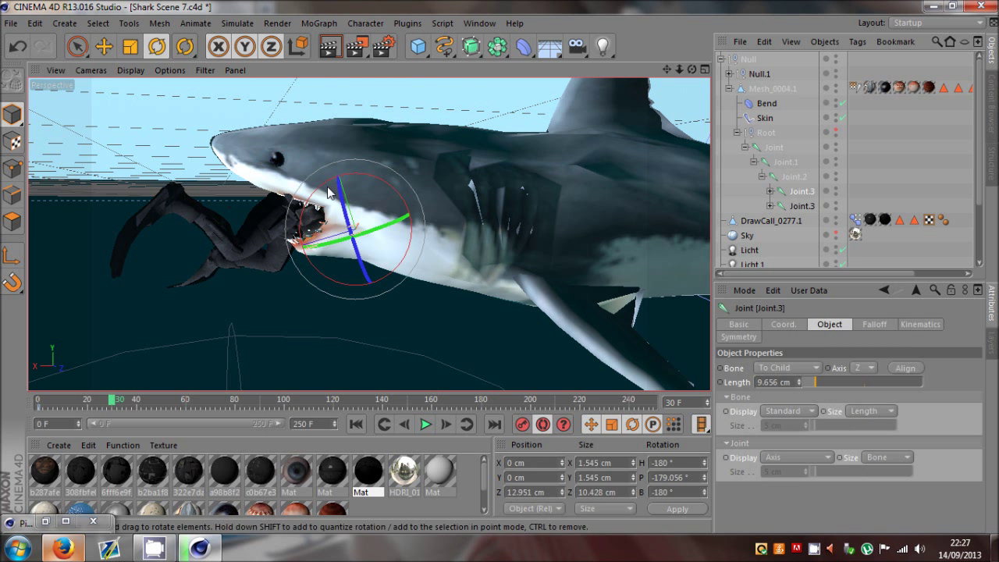
left_click_drag(290, 188, 310, 204)
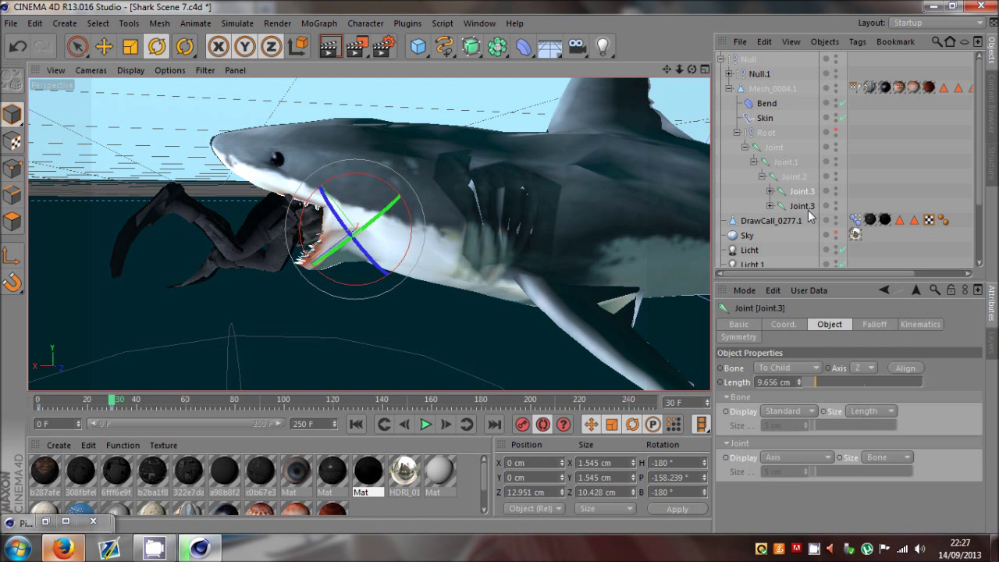
left_click(353, 173)
left_click_drag(333, 131, 245, 109)
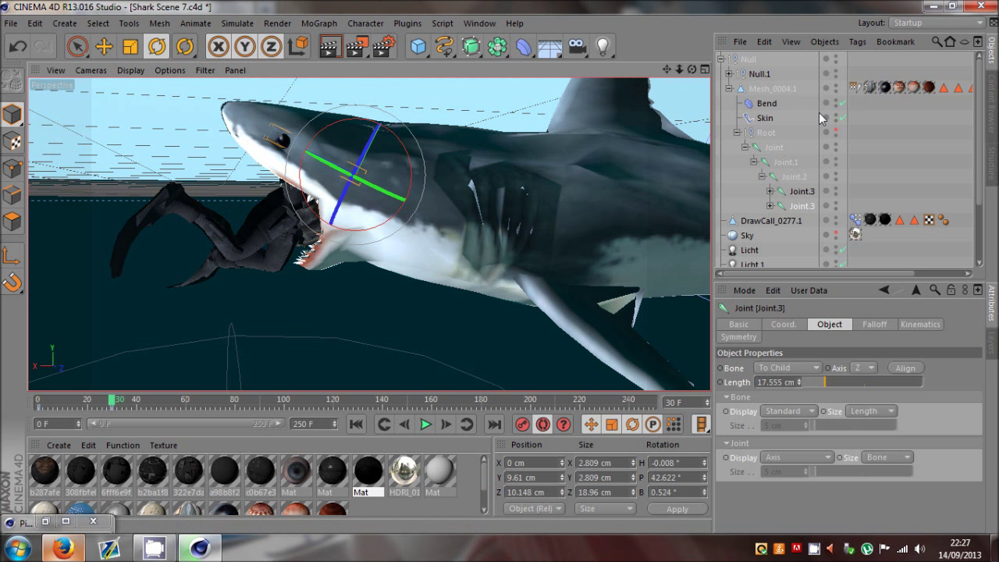
At frame 70, return the lower jaw joint to its closed pose and rotate the upper one to a pitch of about 19° to close the mouth
left_click_drag(106, 409, 145, 424)
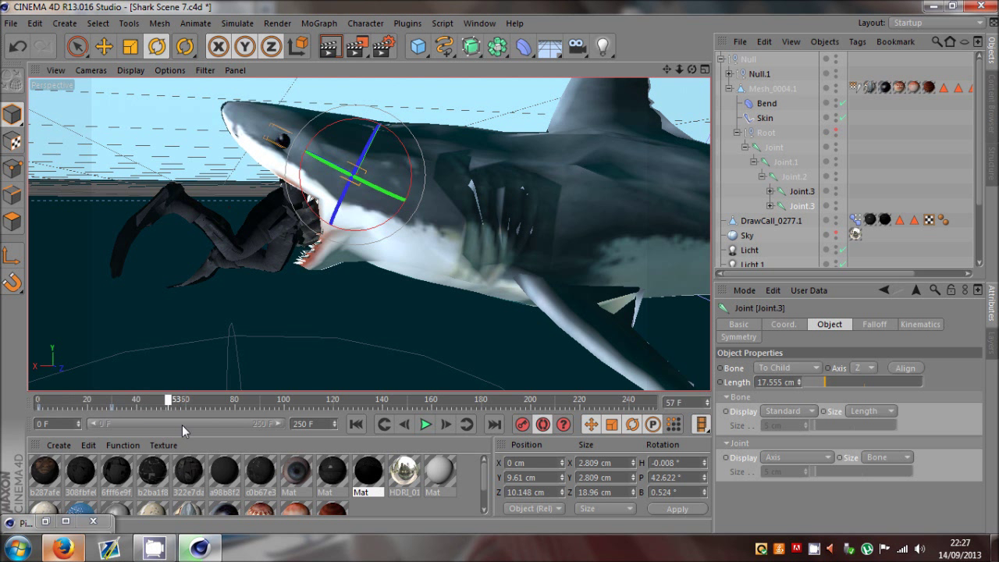
left_click_drag(204, 424, 212, 425)
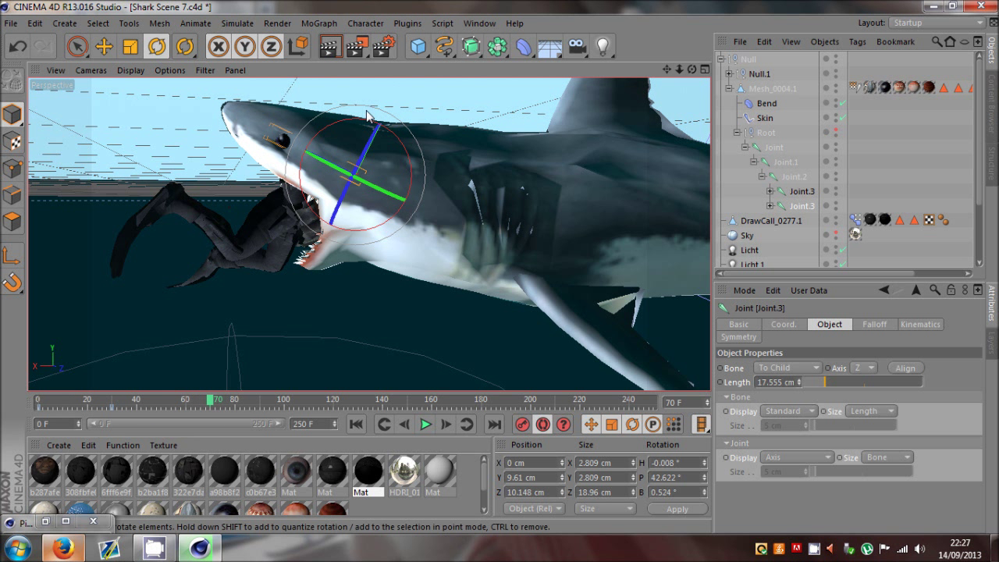
left_click(39, 406)
left_click(802, 205)
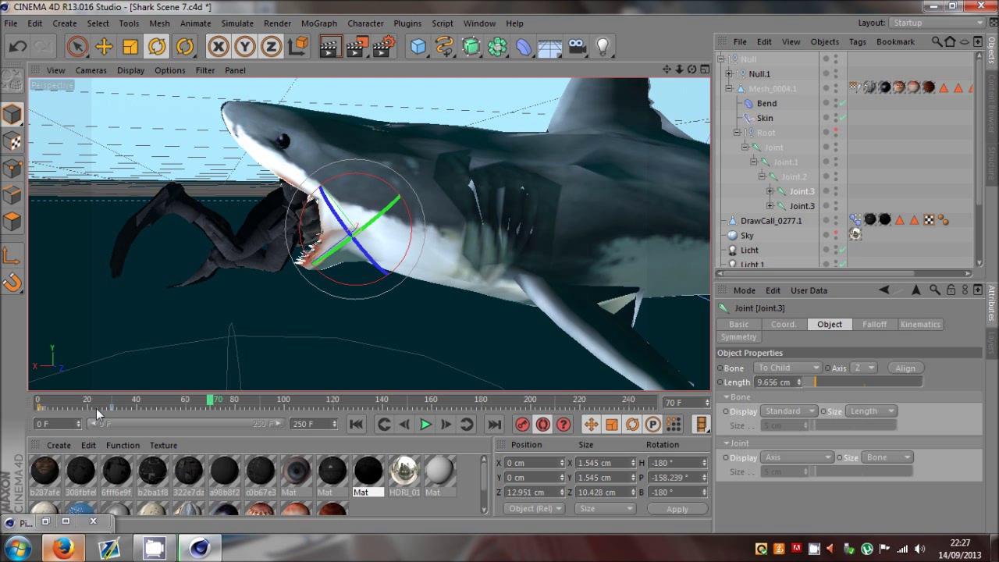
left_click_drag(117, 413, 210, 418)
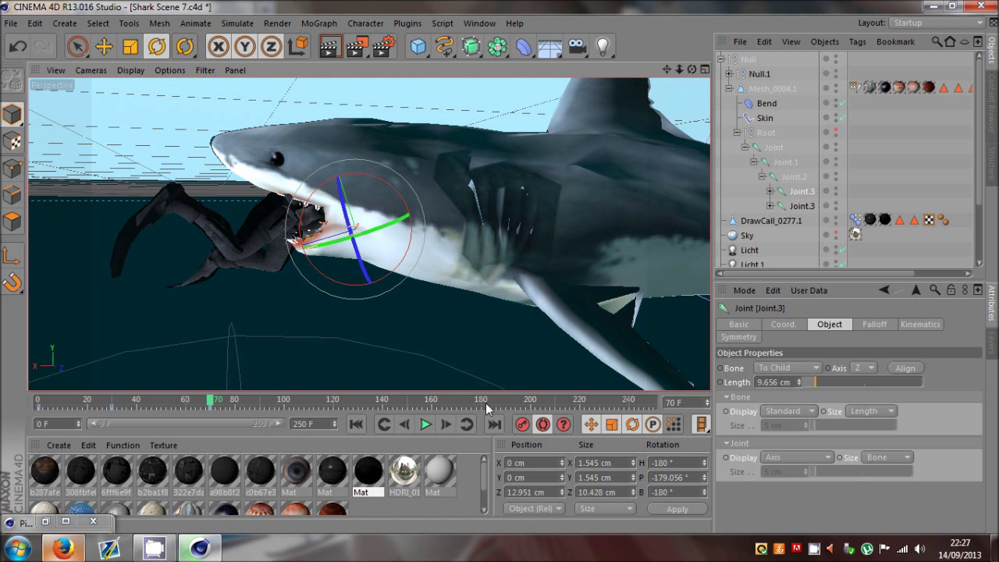
left_click(802, 205)
left_click_drag(321, 131, 310, 150)
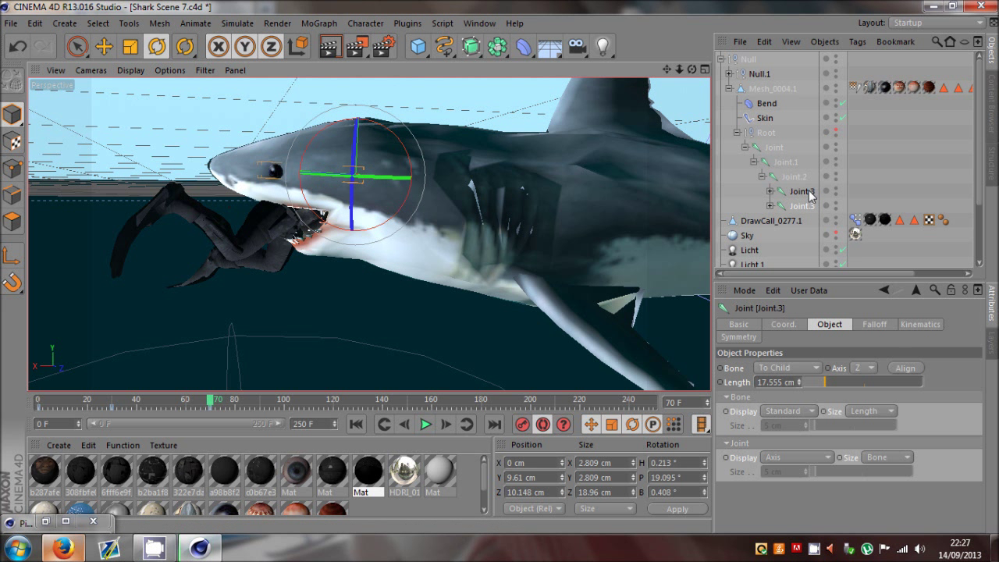
Keep the lower jaw Joint.3 at a pitch of about -179° at frame 70, and set a starting keyframe for Null.1 at frame 0
left_click(808, 193)
mouse_move(327, 191)
left_mouse_down()
mouse_move(336, 185)
mouse_move(328, 191)
left_mouse_up()
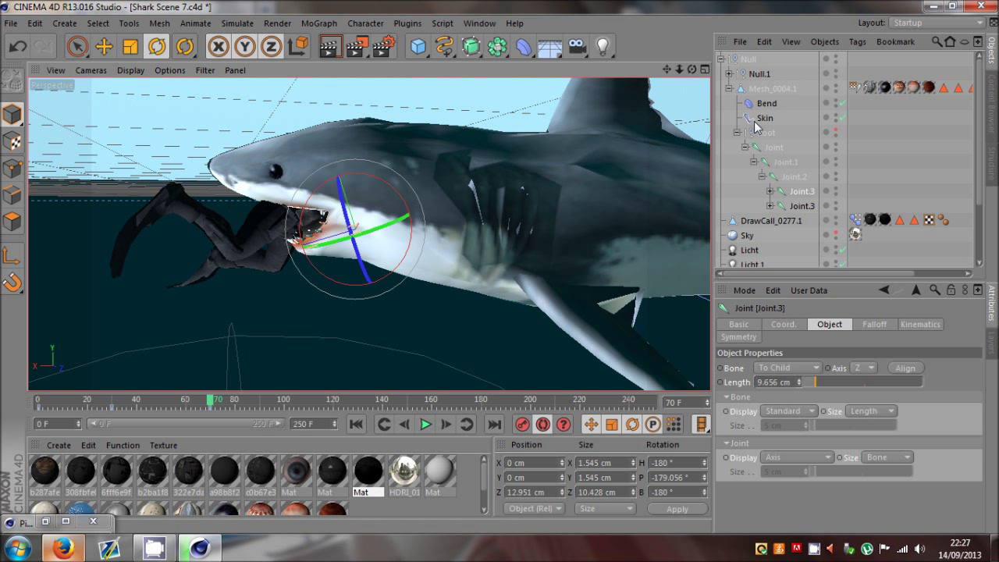
left_click(759, 74)
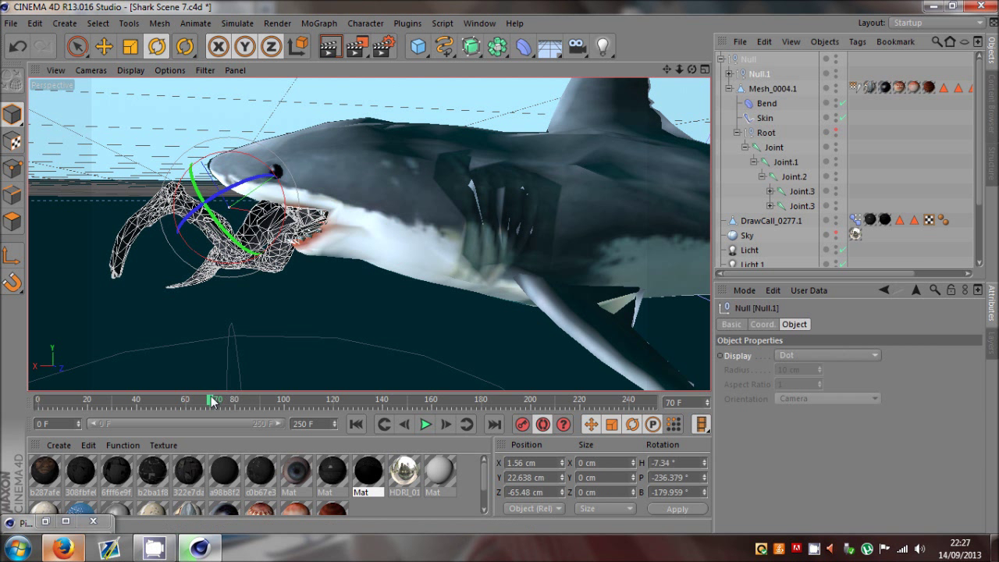
left_click_drag(213, 400, 37, 401)
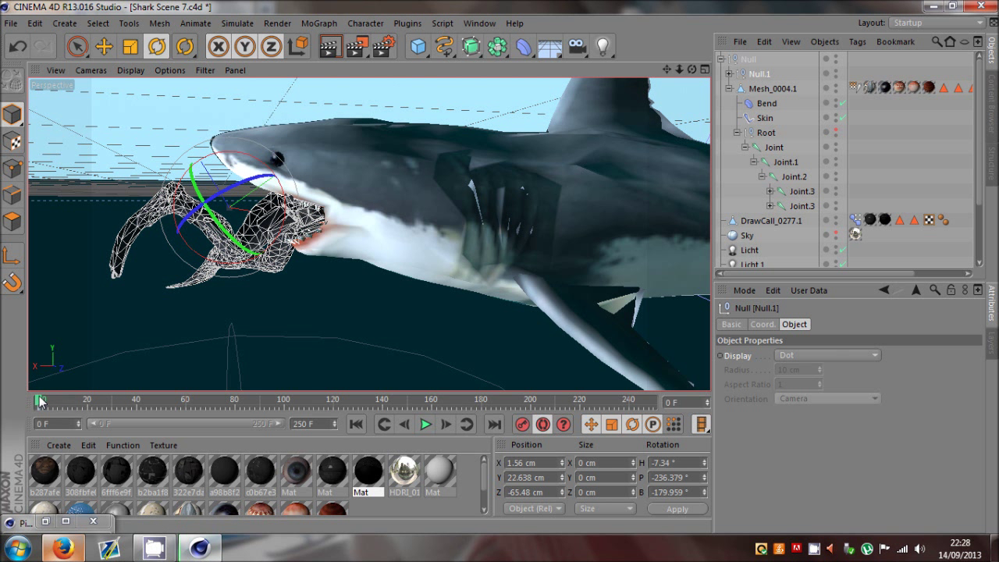
Check the keyed poses of both Joint.3 jaw joints around the closing bite between frames 69 and 89
left_click_drag(41, 402, 207, 402)
left_click(799, 191)
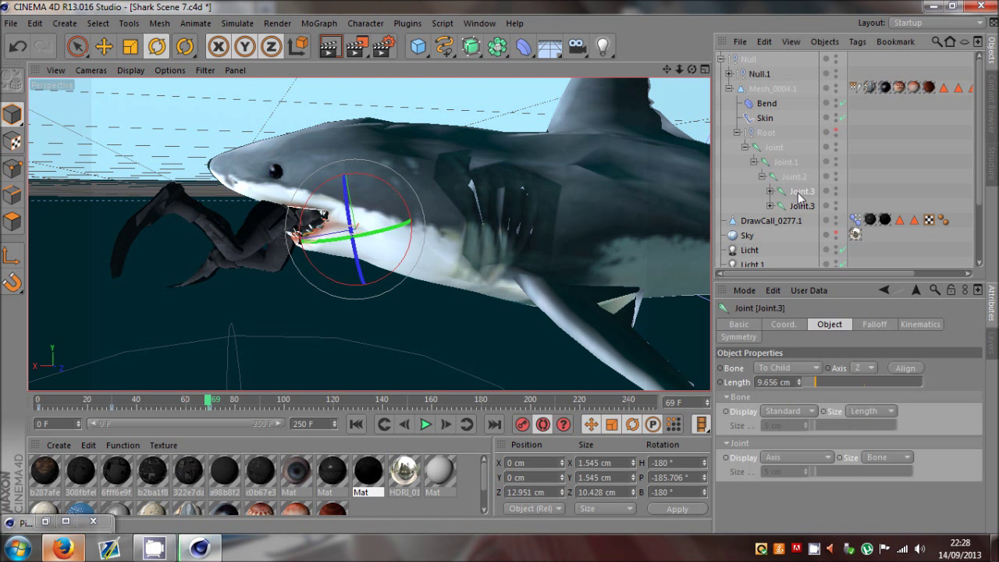
left_click(795, 205)
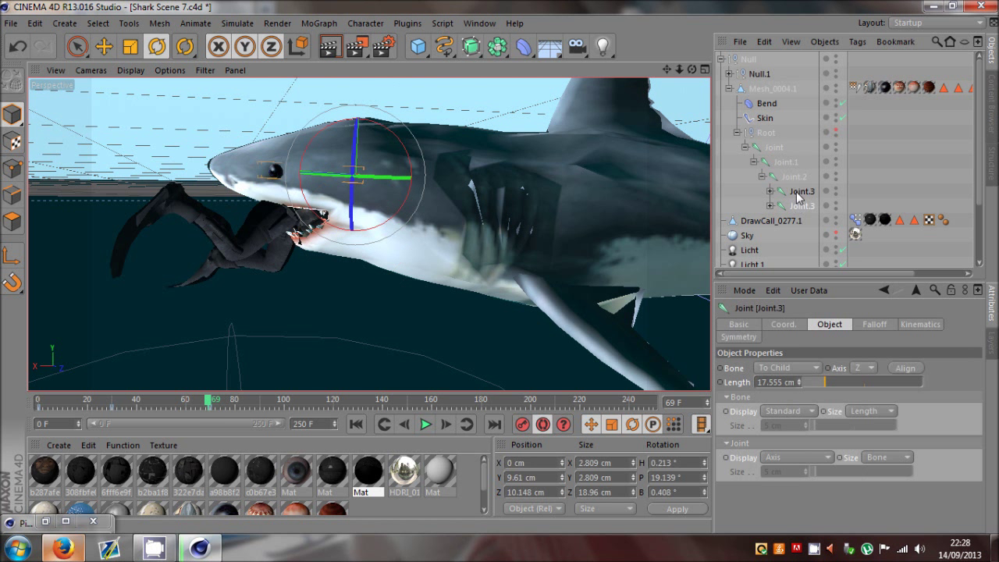
left_click(796, 191)
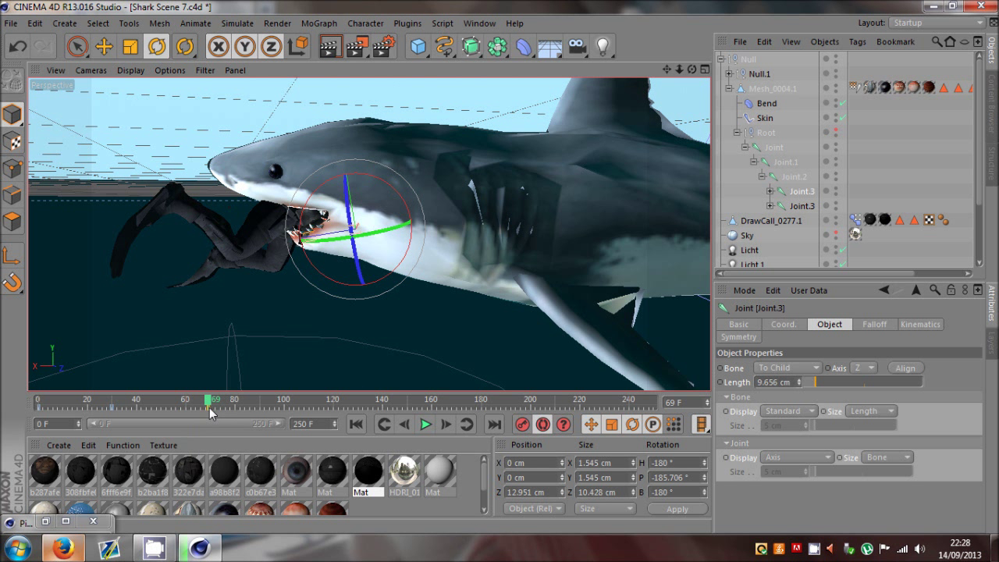
left_click_drag(188, 409, 258, 402)
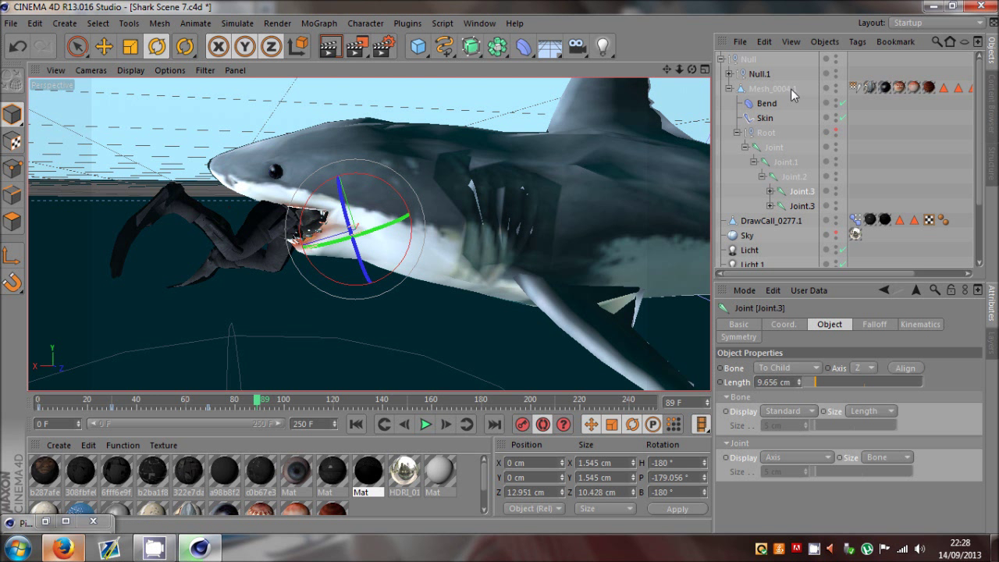
At frame 80, rotate Null.1 to a pitch of about -249° and move the diver into the mouth at about X 1.2, Y 29.1, Z -51.4 cm
left_click(757, 74)
left_click_drag(238, 414, 216, 411)
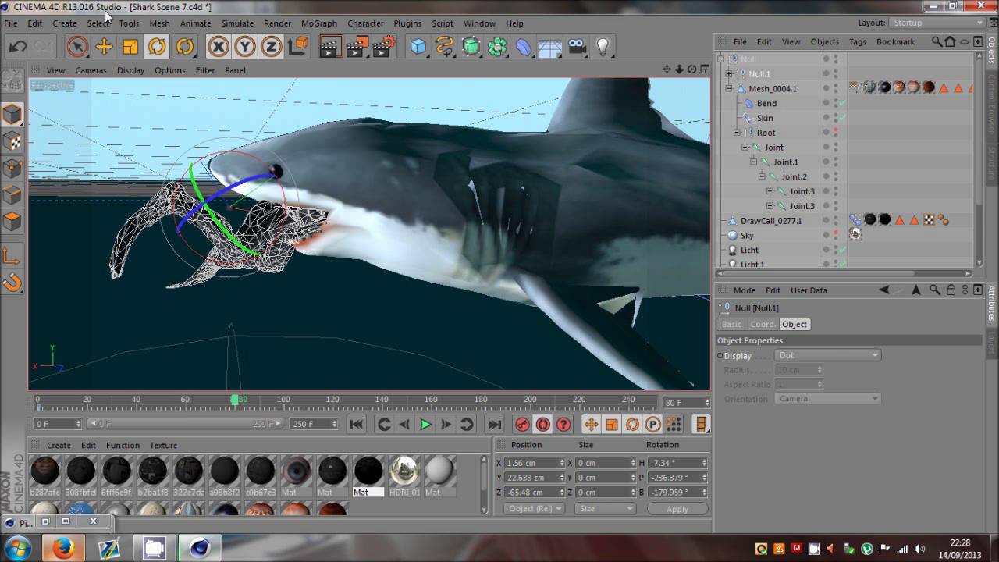
left_click(156, 46)
left_click_drag(277, 181, 272, 171)
left_click(104, 46)
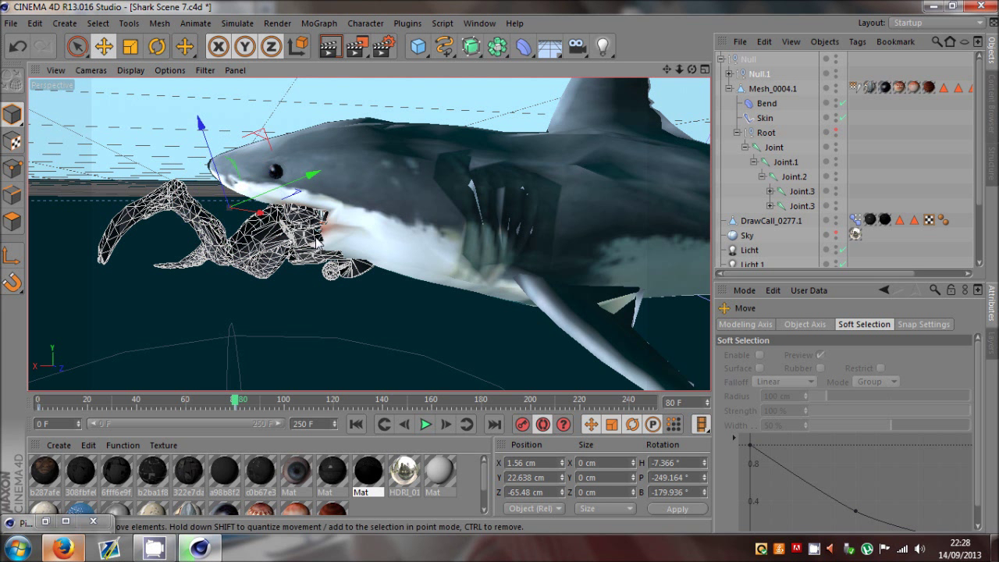
left_click_drag(312, 257, 394, 201)
left_click_drag(500, 267, 499, 266, "alt")
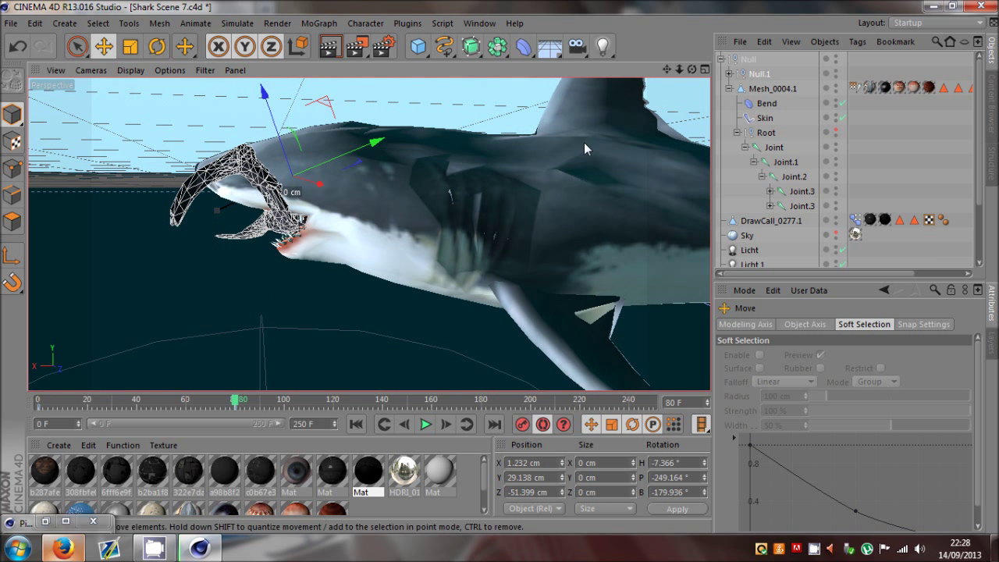
Expand Null.1 and set a starting keyframe at frame 0 for LeftAnkleJoint.Goal and RightAnkleJoint.Goal
left_click(729, 74)
left_click_drag(796, 154, 827, 181)
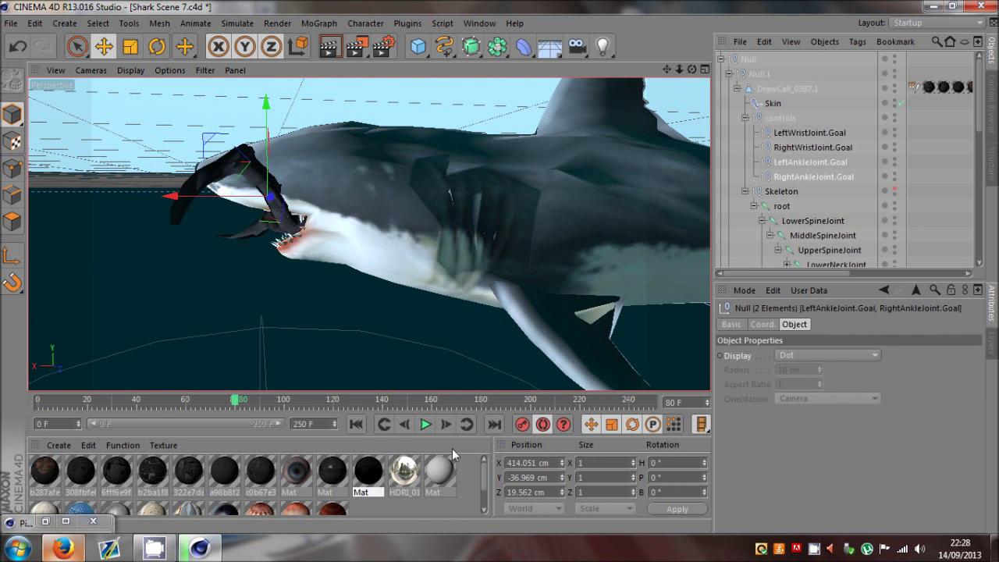
left_click(357, 425)
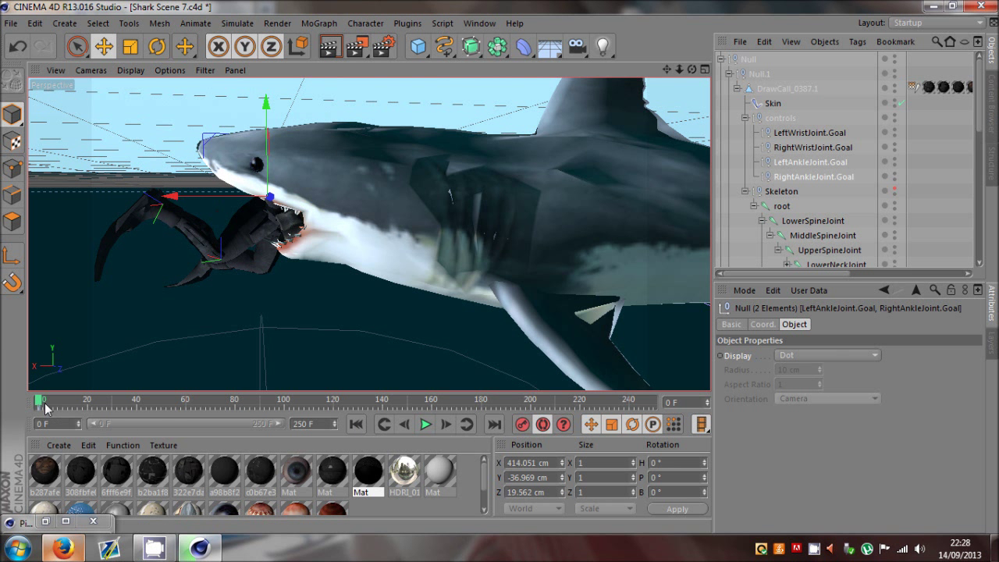
left_click_drag(44, 406, 235, 412)
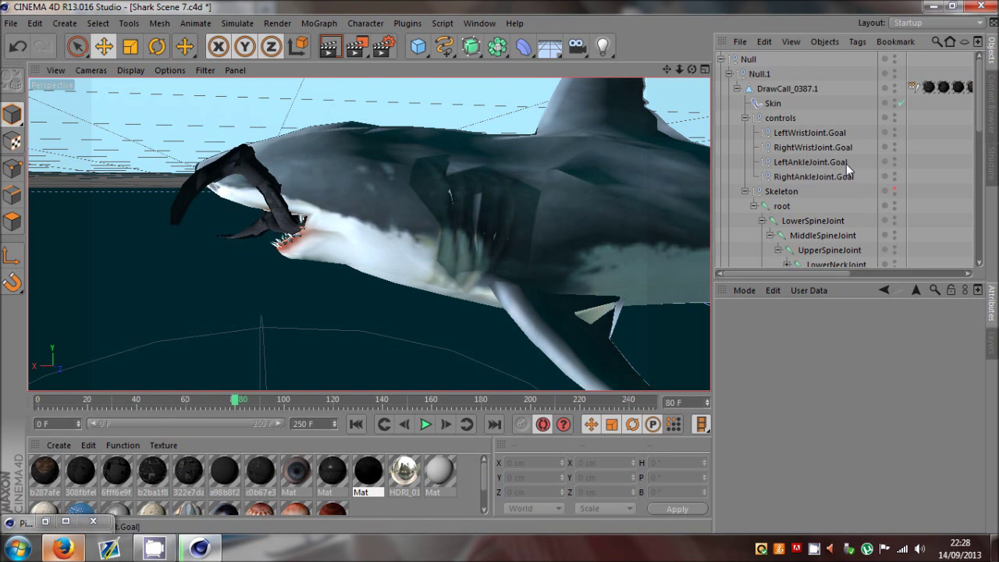
At frame 80, move LeftAnkleJoint.Goal to about 4.0, 20.1, 0.2 cm and RightAnkleJoint.Goal to about -2.8, 21.1, -1.6 cm inside the mouth
left_click(830, 164)
left_click_drag(502, 267, 637, 162, "alt")
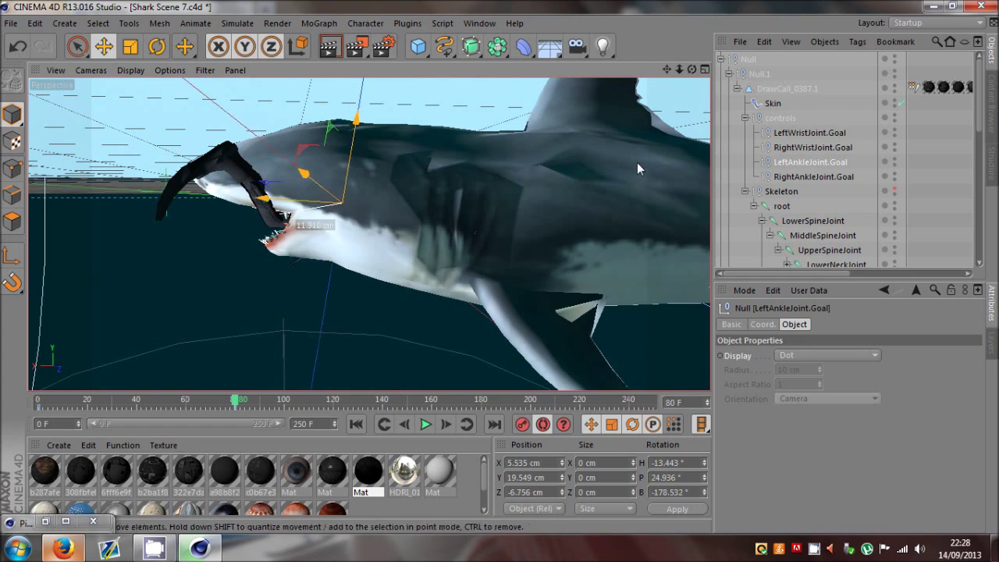
left_click_drag(509, 270, 424, 218, "alt")
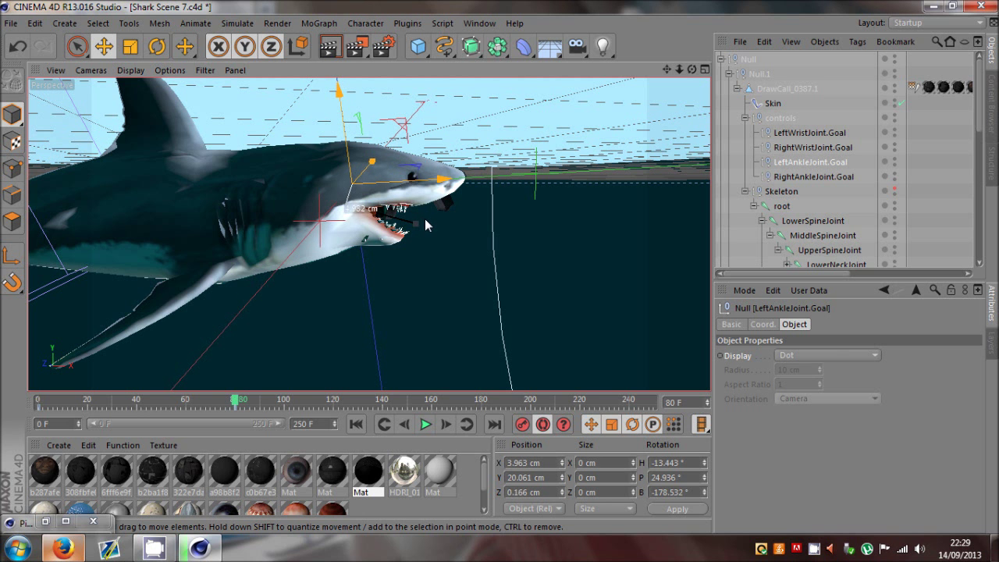
left_click(813, 176)
left_click_drag(692, 70, 558, 231)
left_click_drag(700, 73, 524, 254)
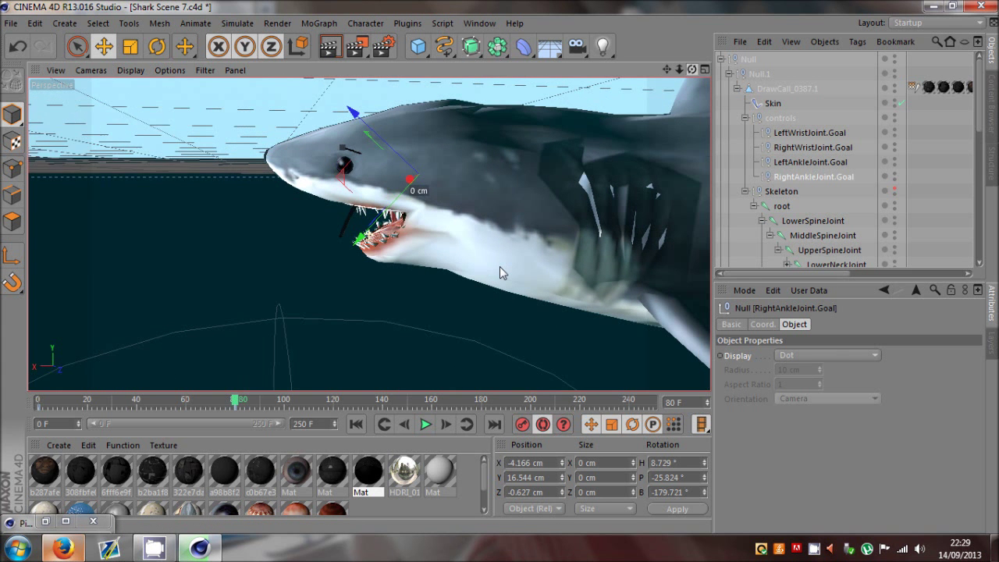
left_click_drag(499, 270, 444, 255)
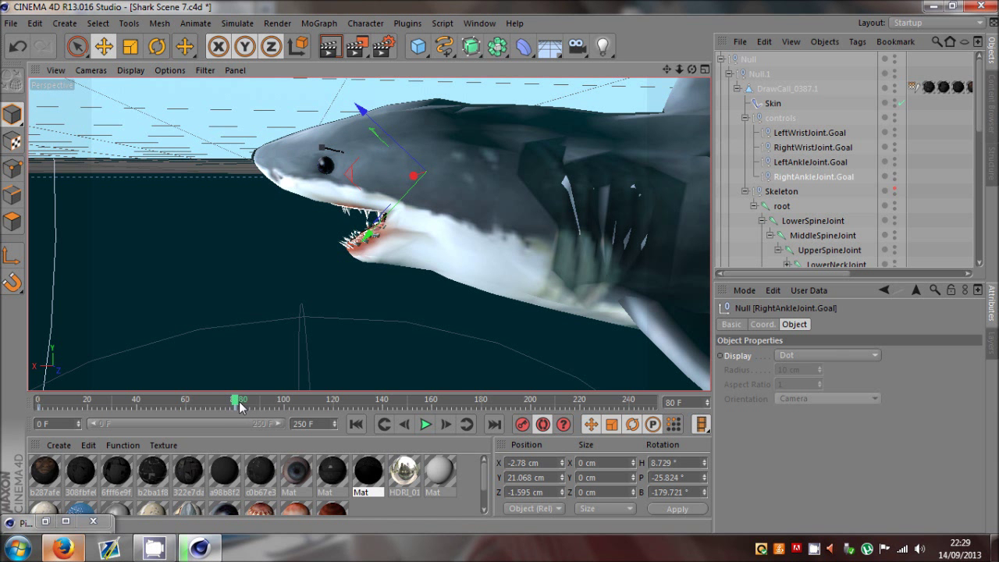
At frame 39, reposition the left and right ankle goals to give the diver's legs an intermediate kicking pose
mouse_move(240, 405)
left_mouse_down()
mouse_move(188, 406)
mouse_move(256, 406)
left_mouse_up()
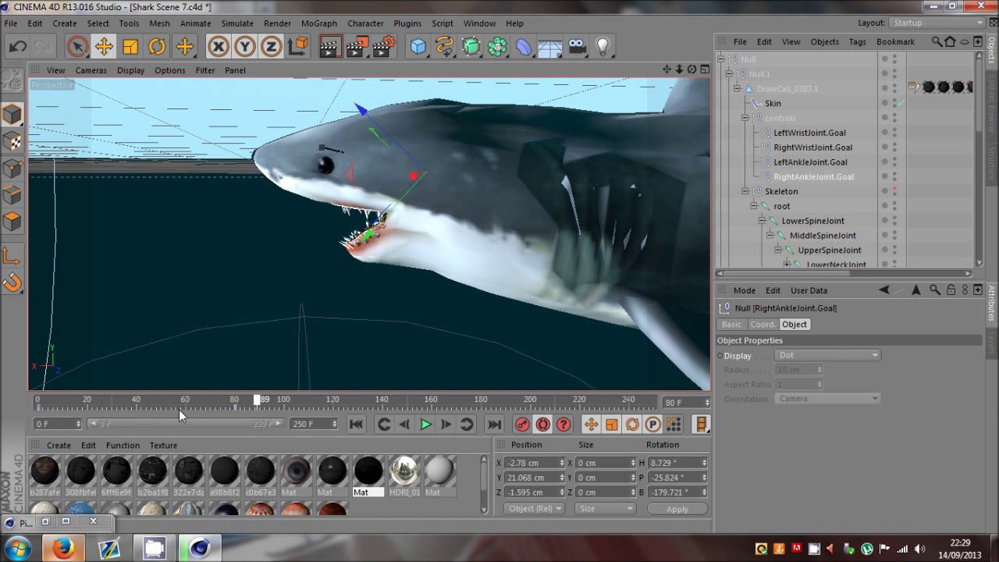
left_click_drag(179, 415, 132, 406)
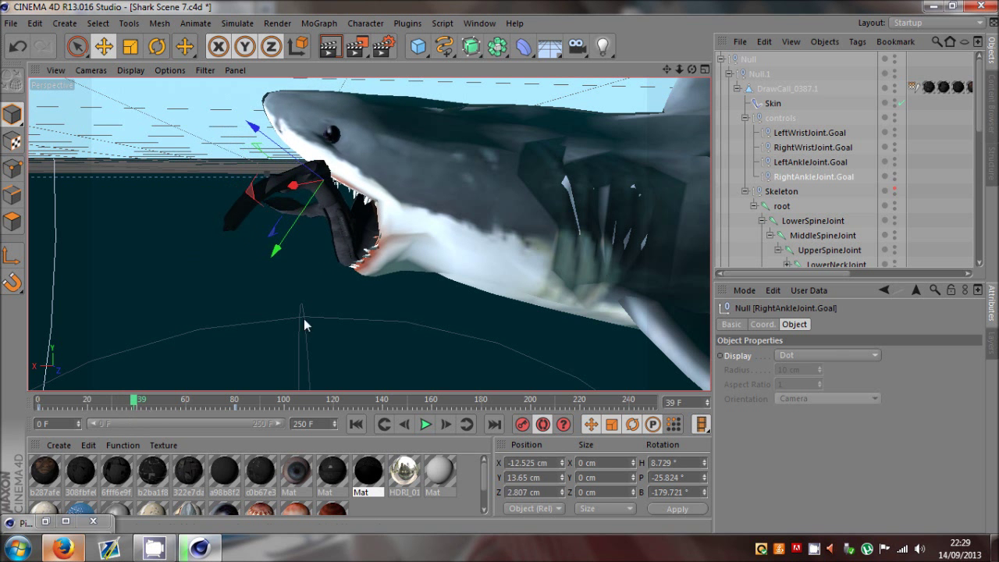
left_click(810, 161)
left_click_drag(515, 244, 477, 237)
left_click(812, 176)
left_click_drag(408, 276, 188, 342)
left_click_drag(130, 402, 225, 401)
Select both Joint.3 jaw joints and shift their frame 70 closing keyframe earlier to about frame 58
scroll(841, 180, "down", 4)
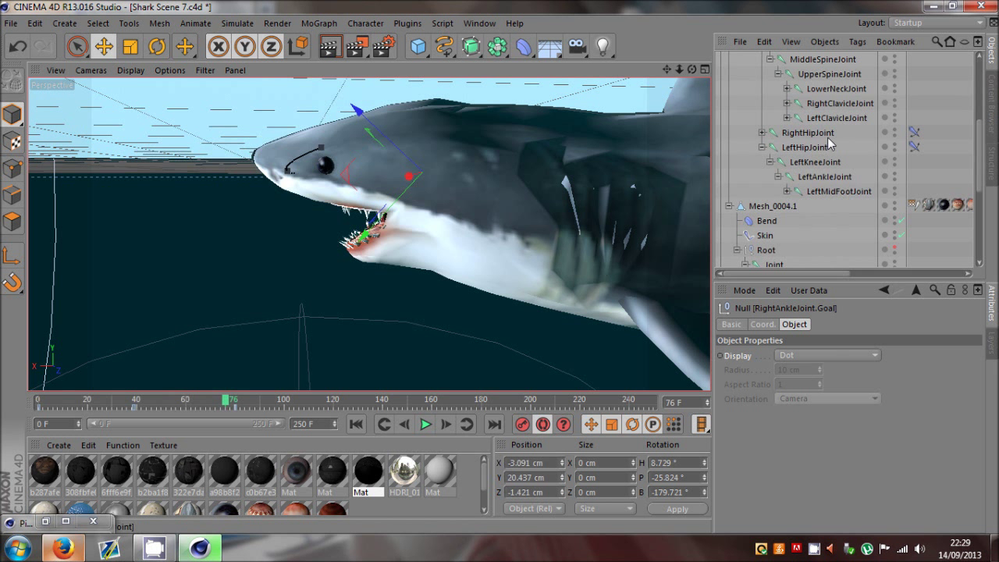
scroll(830, 143, "up", 4)
left_click(729, 74)
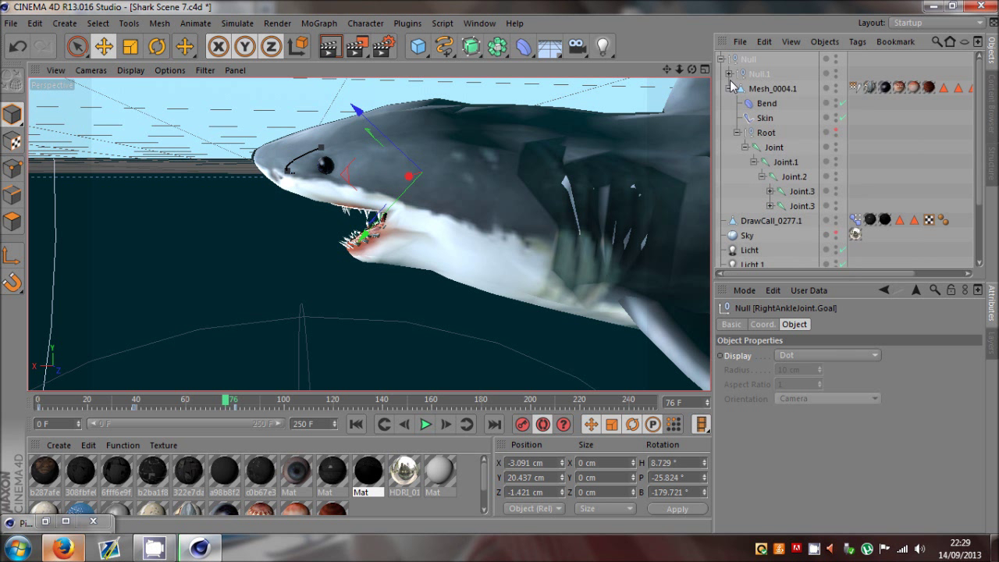
left_click(782, 191)
left_click(796, 207, "ctrl")
left_click(873, 185)
left_click(801, 192)
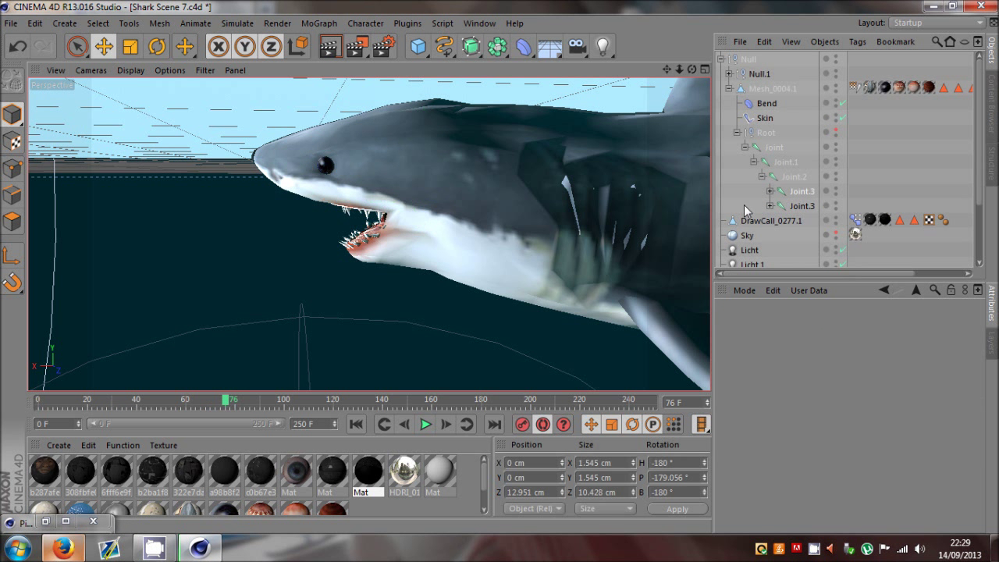
left_click_drag(212, 400, 145, 414)
left_click(799, 206, "ctrl")
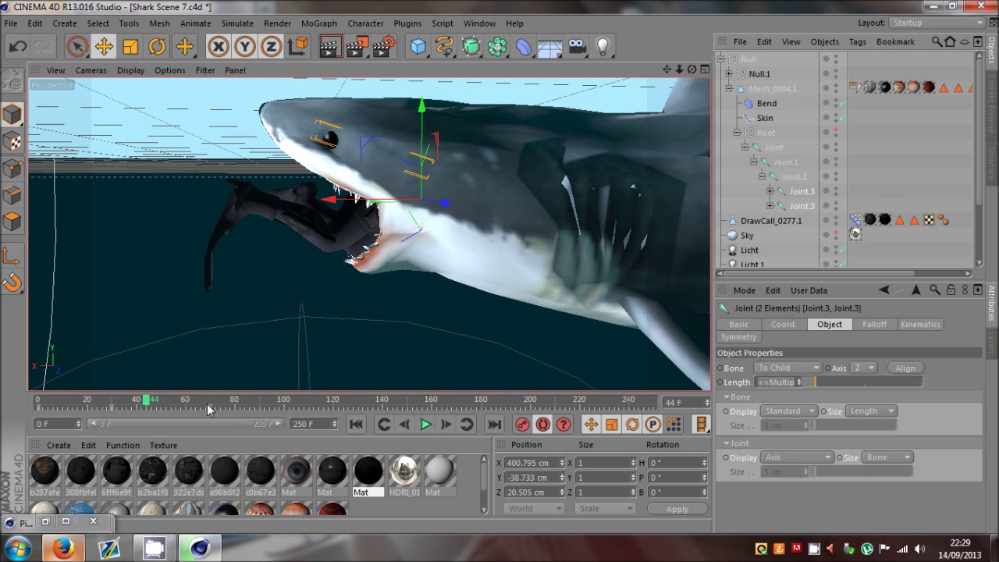
left_click_drag(224, 413, 174, 412)
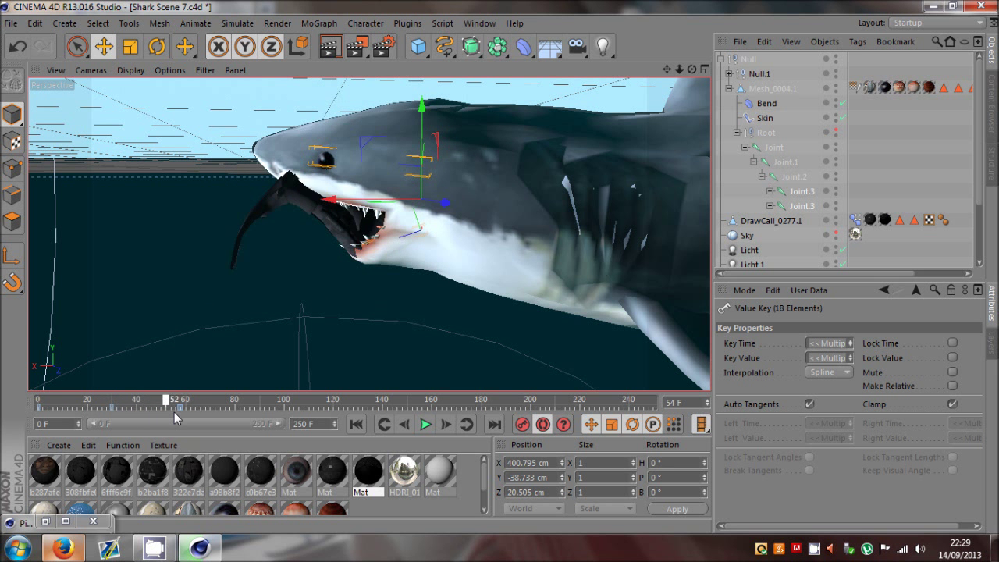
Select both ankle goals and shift their frame 39 keyframe earlier to about frame 35
left_click(865, 128)
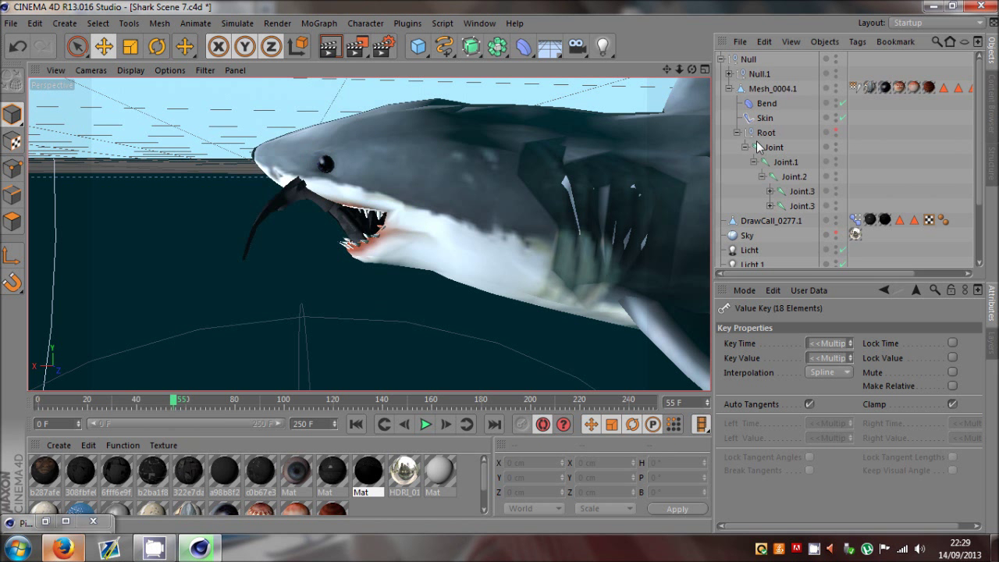
left_click(729, 73)
left_click(802, 163)
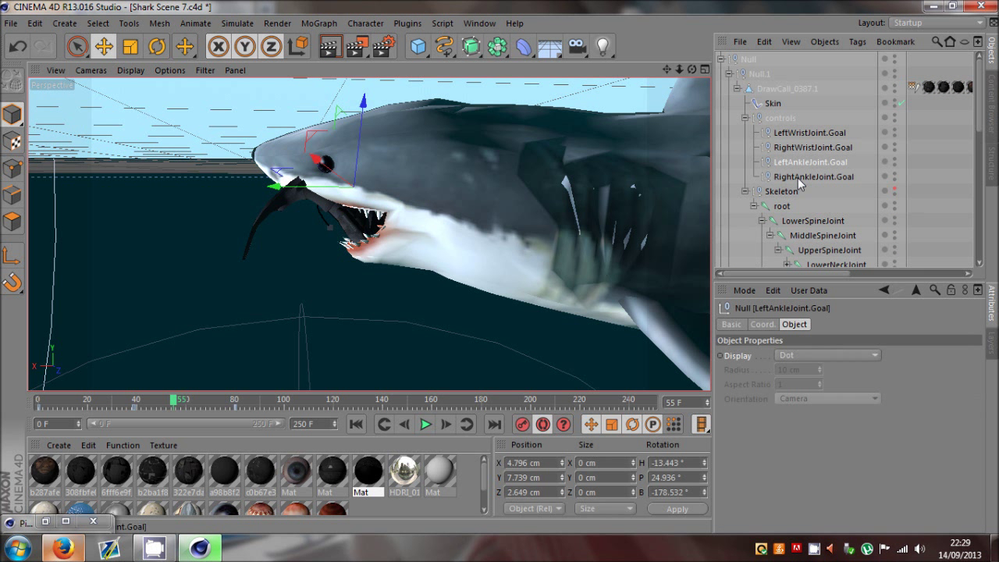
left_click(799, 176, "ctrl")
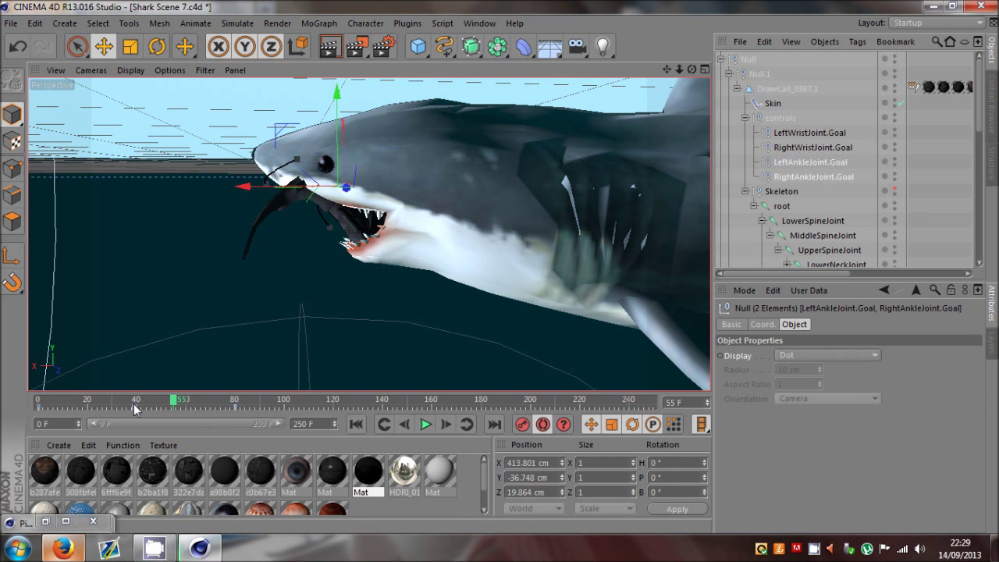
left_click_drag(134, 409, 173, 402)
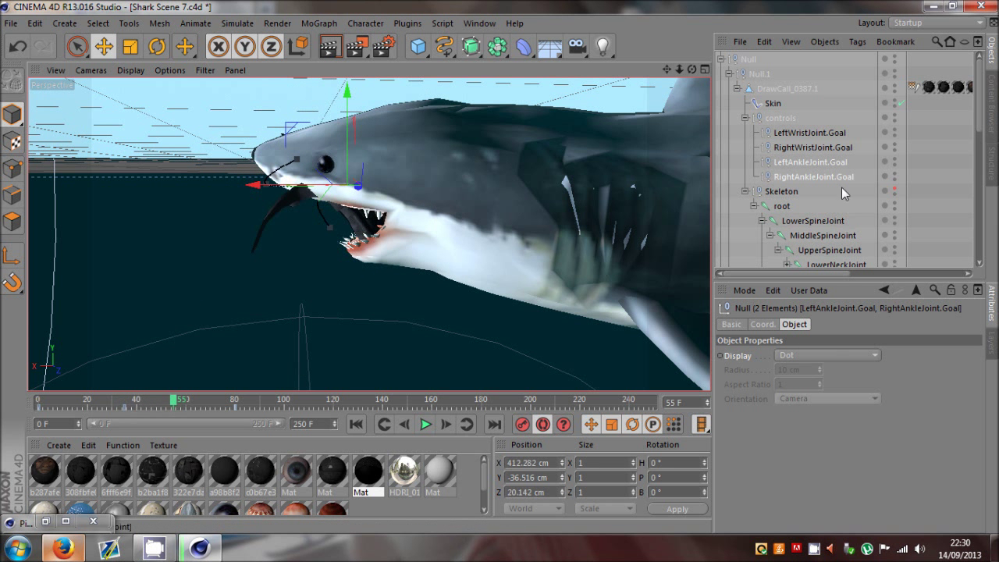
At frame 55, move the left and right ankle goals separately to pose the diver's legs outside the shark's mouth
key("ctrl+shift+a")
left_click(807, 163)
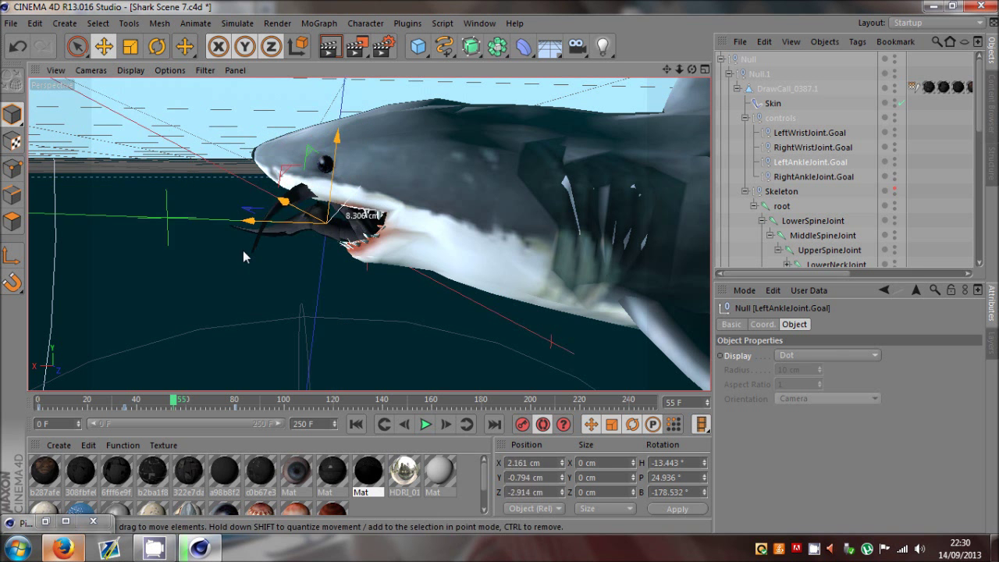
left_click(790, 178)
left_click_drag(443, 296, 359, 314)
left_click(811, 163)
mouse_move(293, 199)
left_mouse_down()
mouse_move(300, 226)
mouse_move(285, 227)
mouse_move(289, 218)
left_mouse_up()
Select both ankle goals and shift their frame 80 keyframe later to about frame 103
left_click_drag(175, 401, 210, 400)
left_click(778, 177, "ctrl")
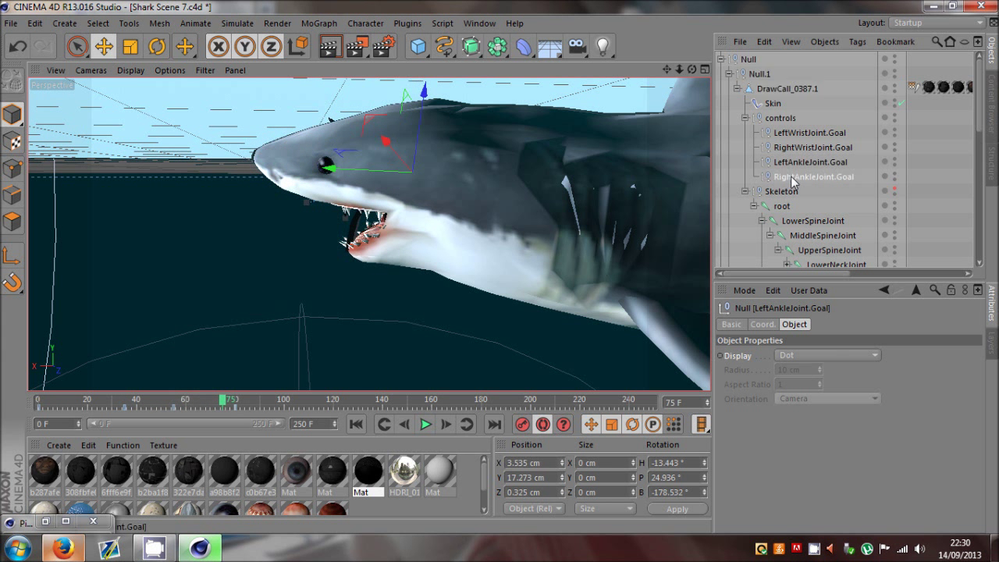
left_click(234, 407)
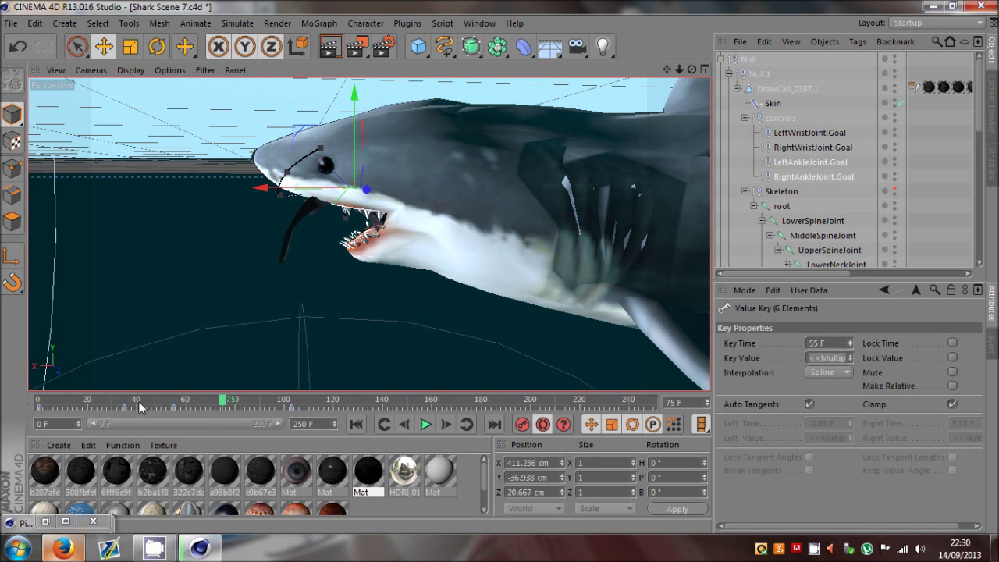
At frame 81, move both ankle goals down to about X 411.4, Y -40.3, Z 21.1 cm, and scrub through the leg motion
left_click_drag(140, 408, 238, 412)
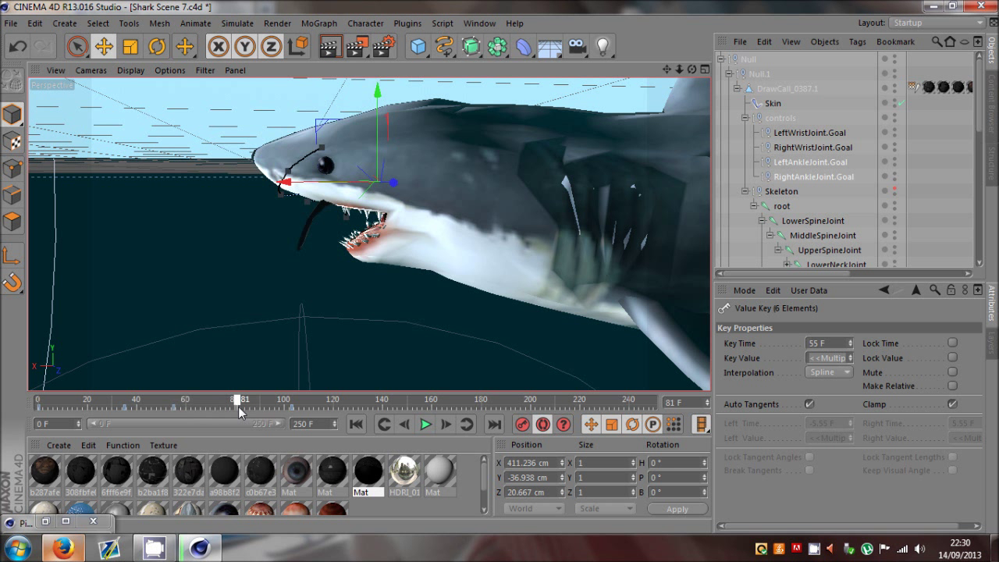
left_click_drag(434, 205, 411, 235)
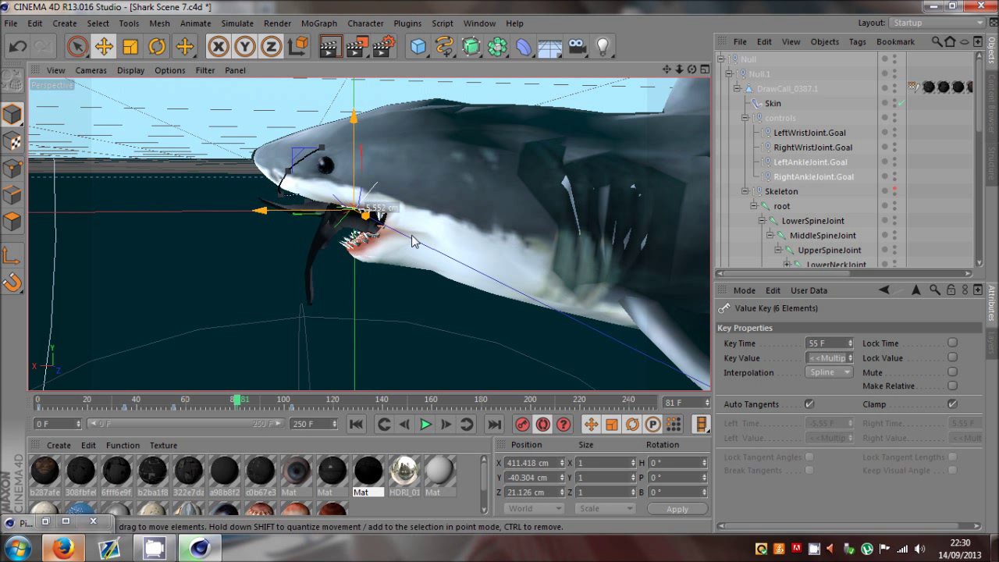
left_click(907, 174)
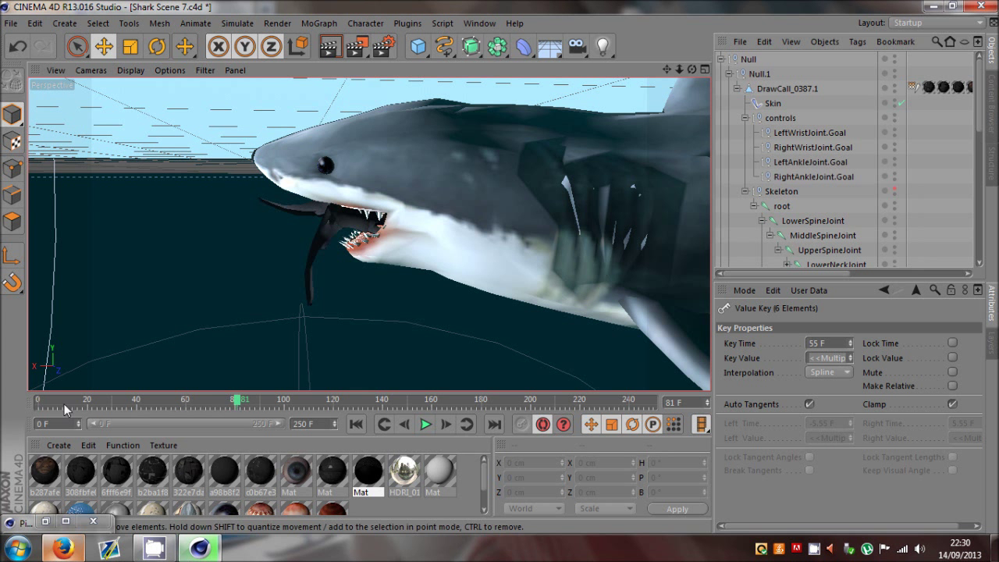
left_click_drag(64, 405, 250, 403)
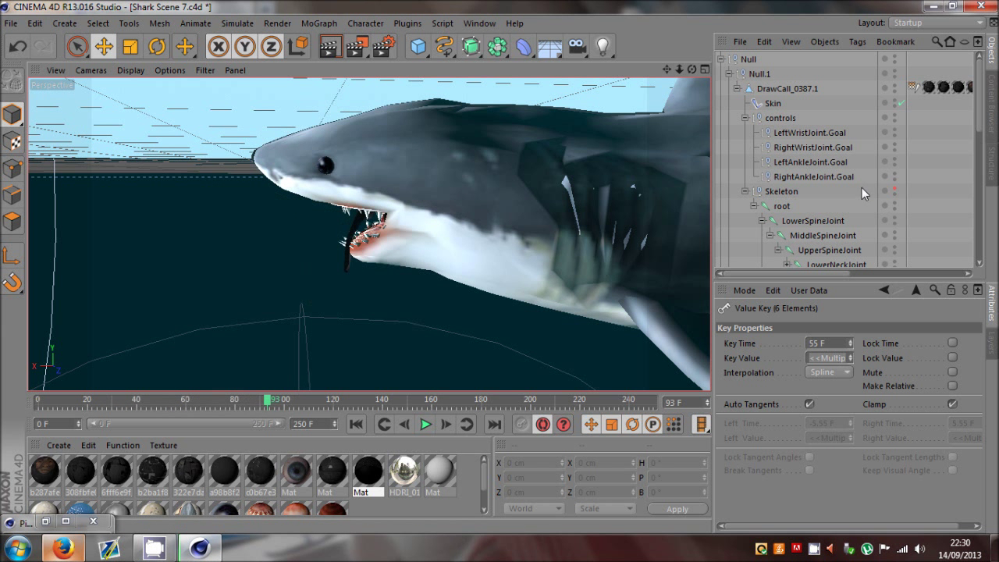
Collapse the diver's Null.1 hierarchy and, at frame 83, rotate the shark's lower jaw joint to open the mouth wider
scroll(821, 161, "down", 5)
left_click(827, 170)
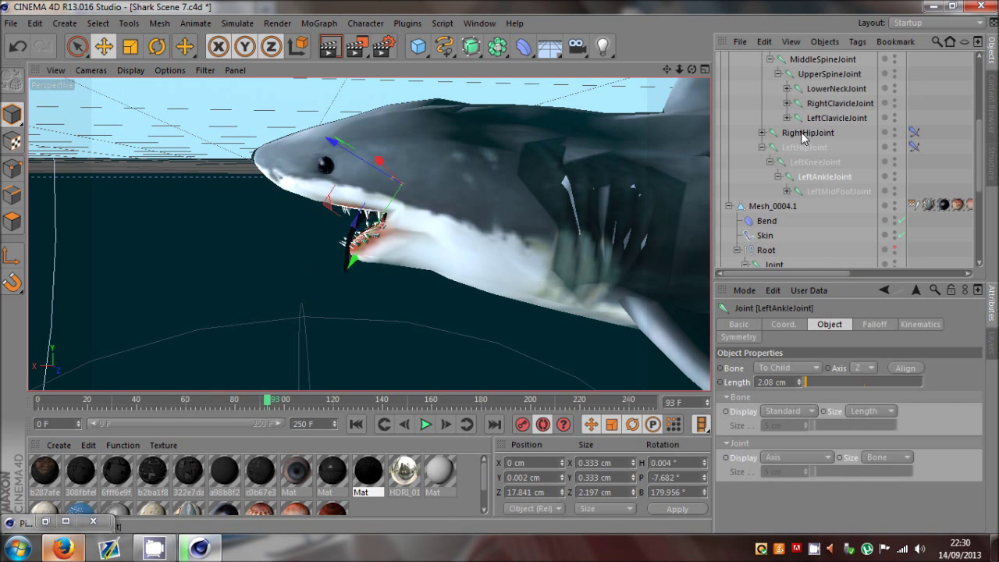
scroll(804, 139, "up", 3)
scroll(804, 137, "up", 5)
left_click(732, 75)
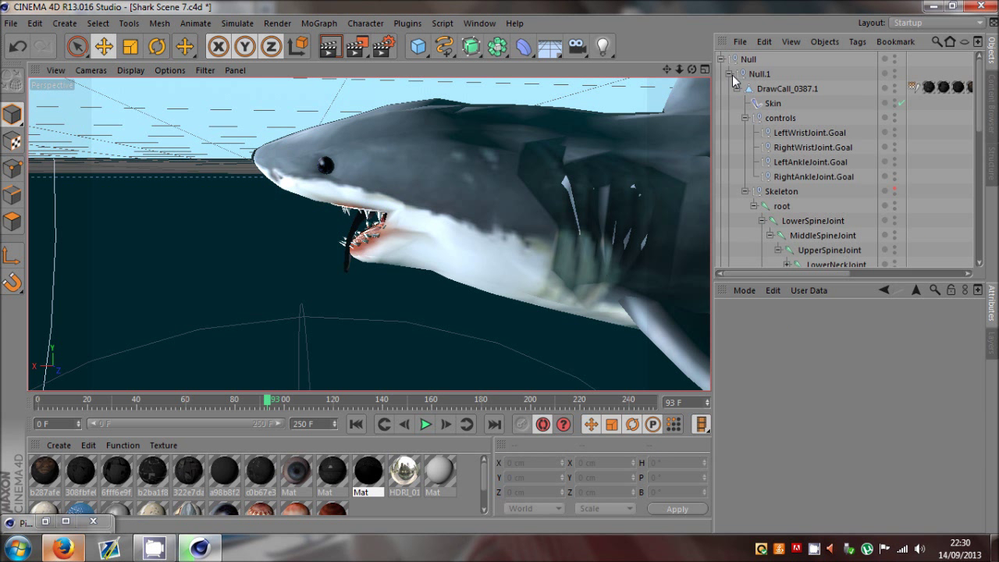
left_click(728, 74)
left_click(785, 207)
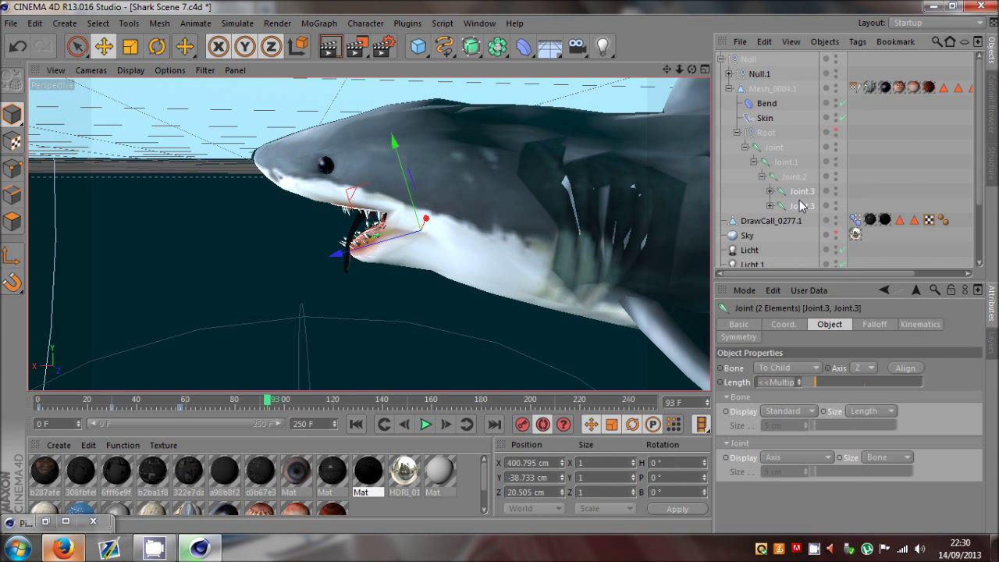
left_click_drag(283, 399, 300, 422)
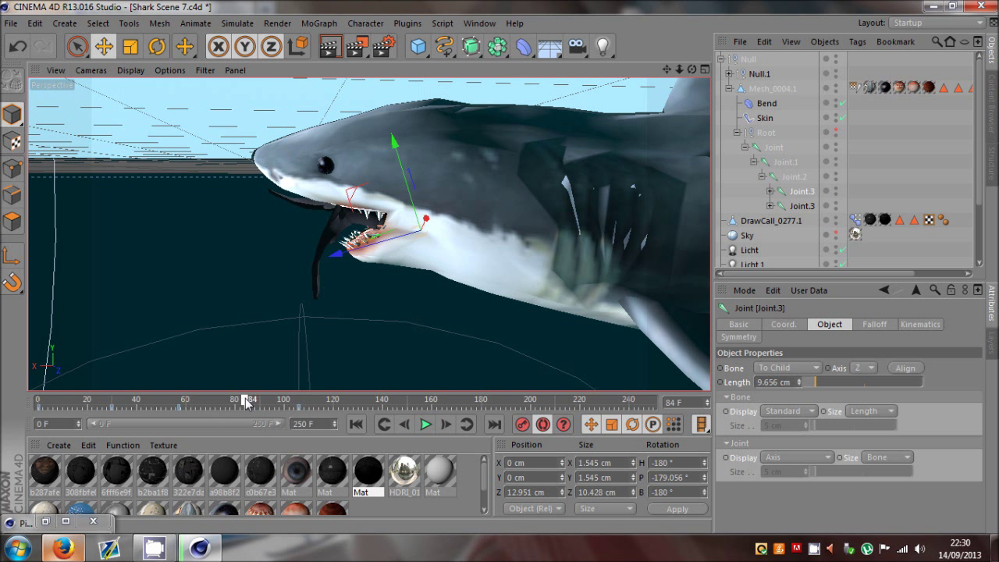
left_click_drag(246, 400, 242, 401)
key("r")
left_click_drag(376, 202, 372, 217)
At frame 87, rotate the upper jaw joint upward to a pitch of about 35.2°, and scrub back through the bite
left_click(801, 206)
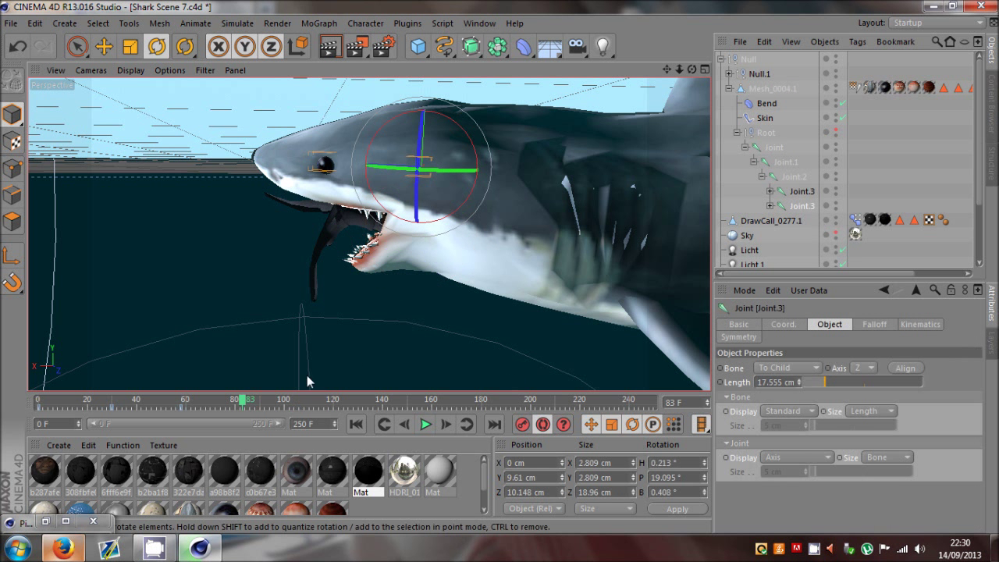
left_click(307, 402)
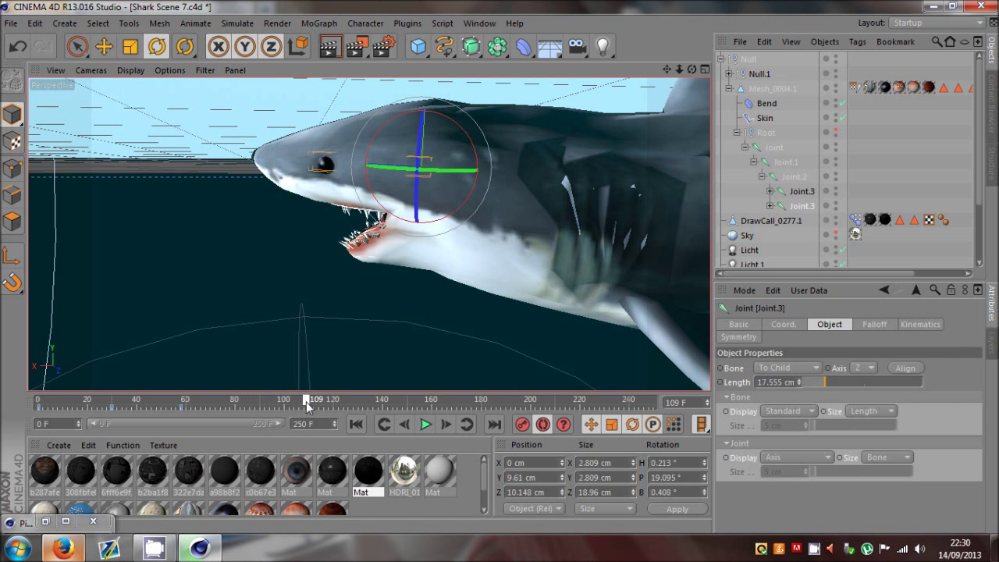
left_click(252, 402)
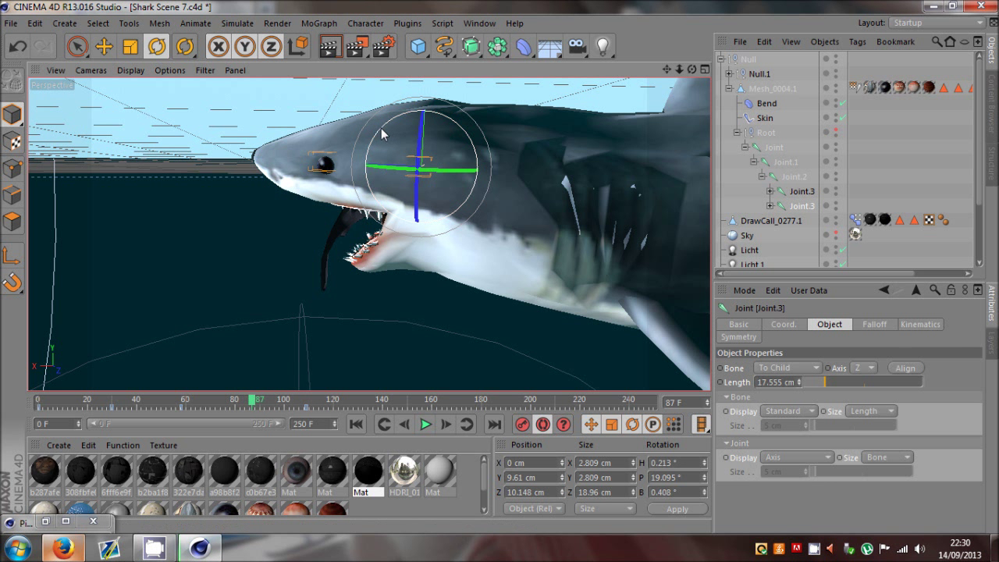
left_click_drag(383, 133, 396, 126)
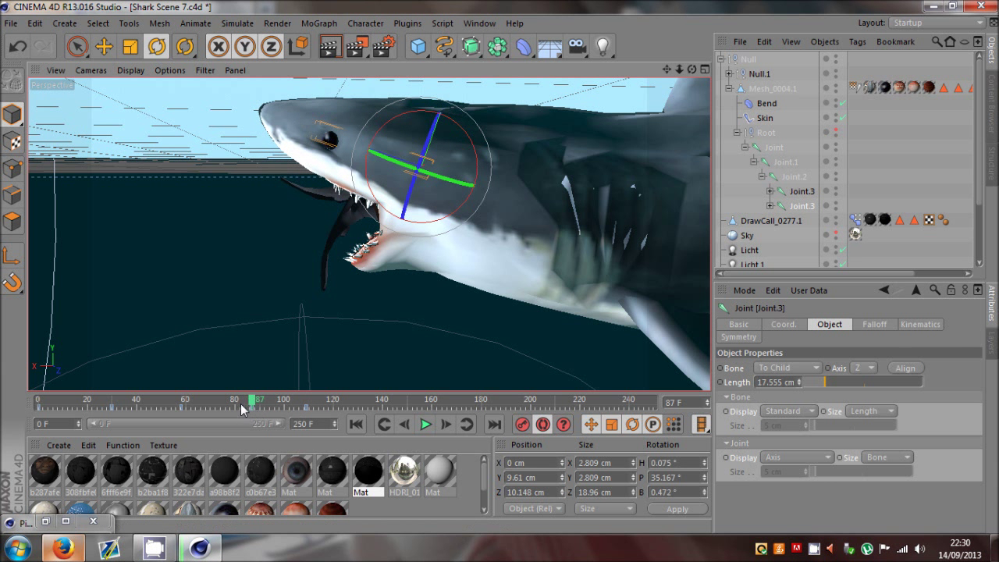
left_click_drag(242, 409, 110, 425)
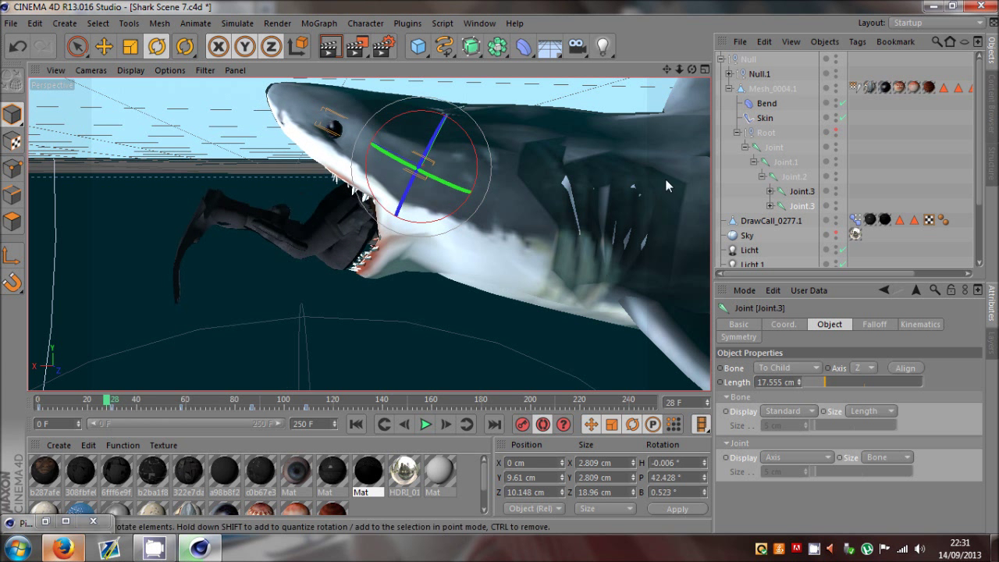
Try lowering the Y scale of the diver's group Null.1 to 0.41 at frame 77, and undo the change
left_click(757, 75)
left_click(762, 324)
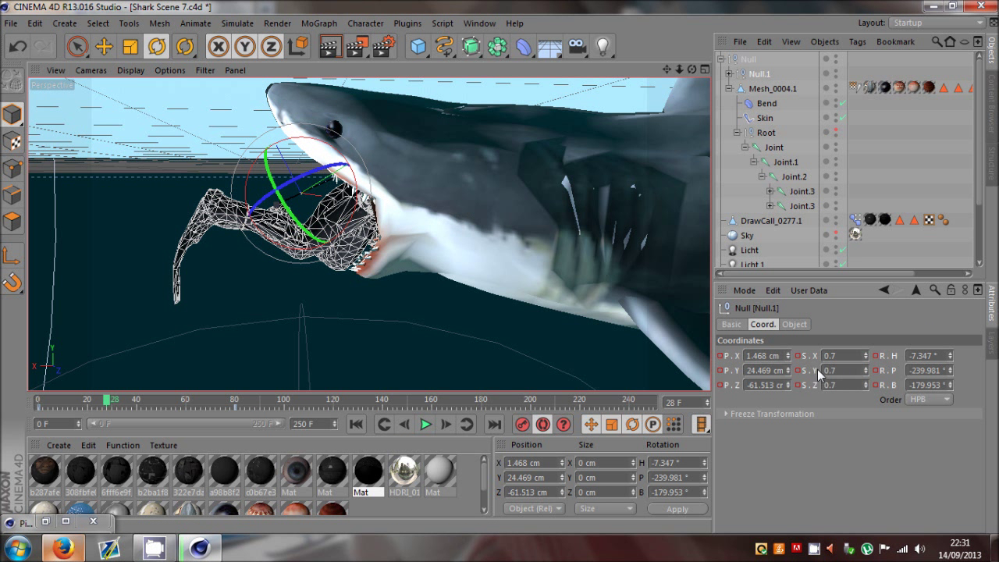
left_click_drag(150, 413, 38, 406)
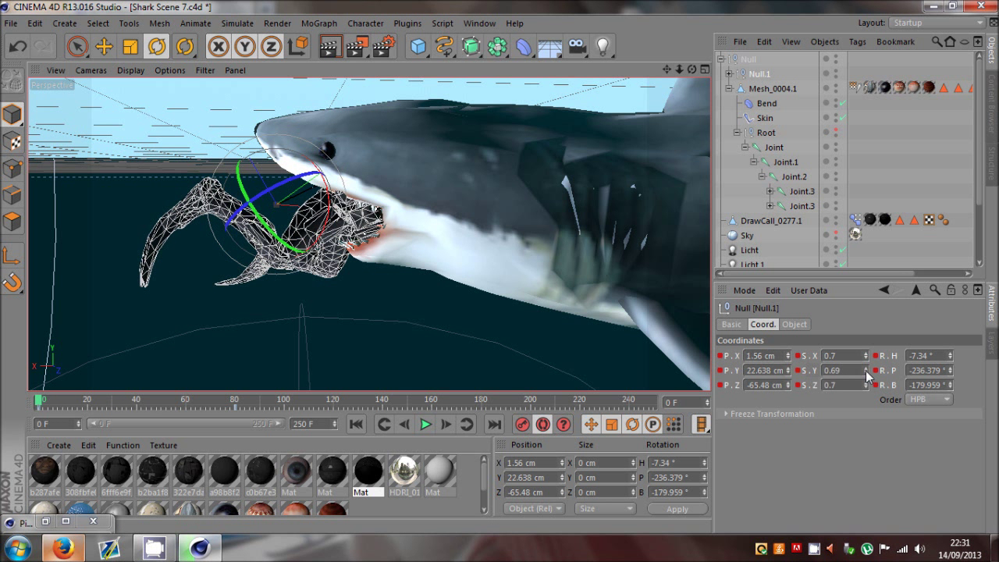
left_click_drag(46, 401, 227, 401)
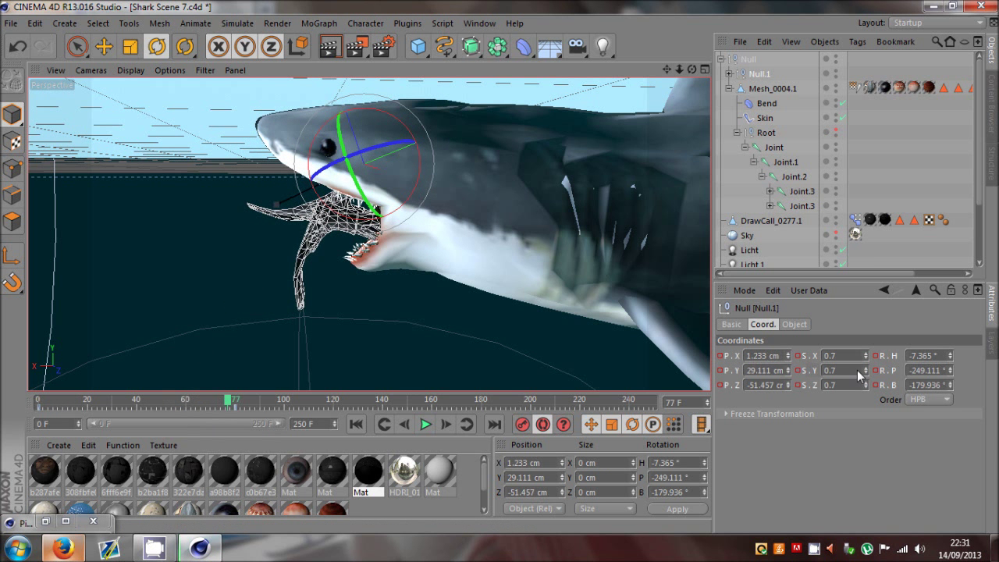
left_click_drag(866, 369, 865, 368)
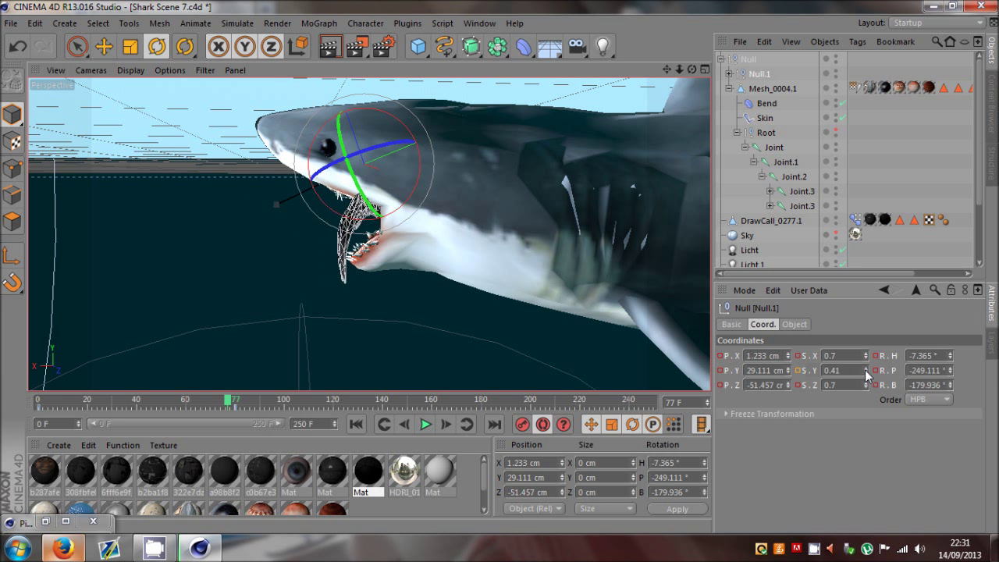
left_click(104, 46)
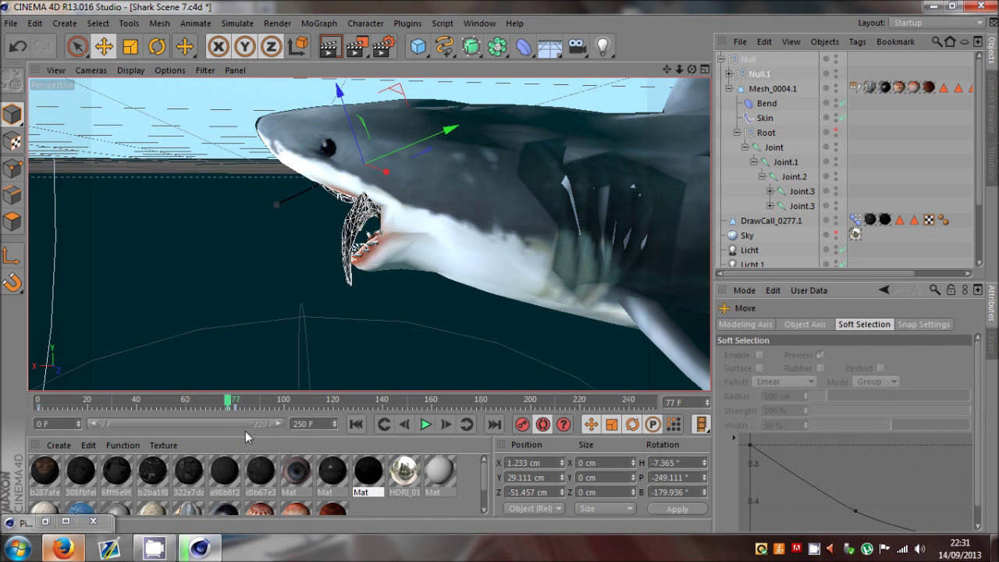
left_click_drag(230, 404, 223, 423)
key("ctrl+z")
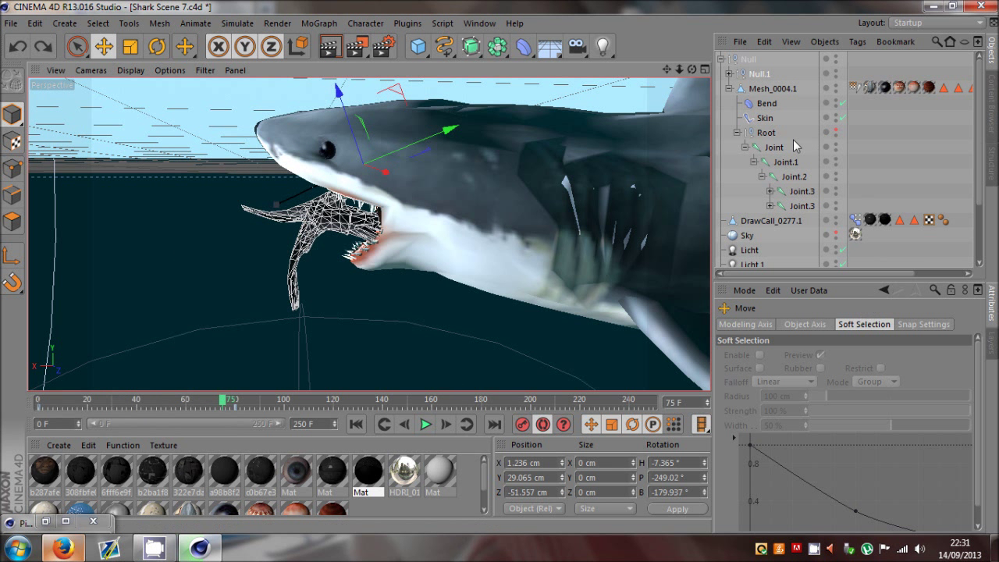
key("ctrl+z")
key("ctrl+z")
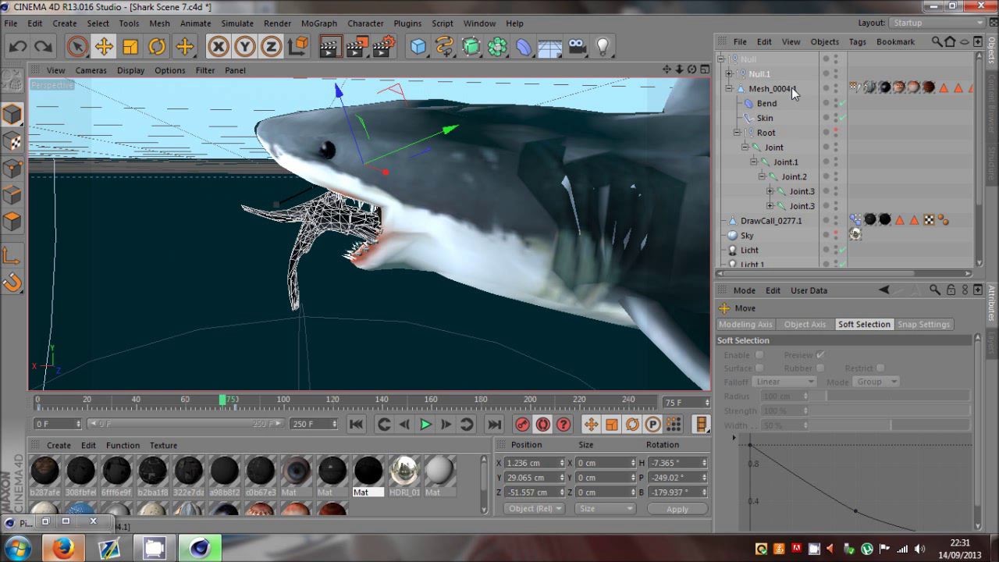
Examine the diver group's coordinates and its motion inside the shark's mouth between frames 40 and 81
left_click(757, 74)
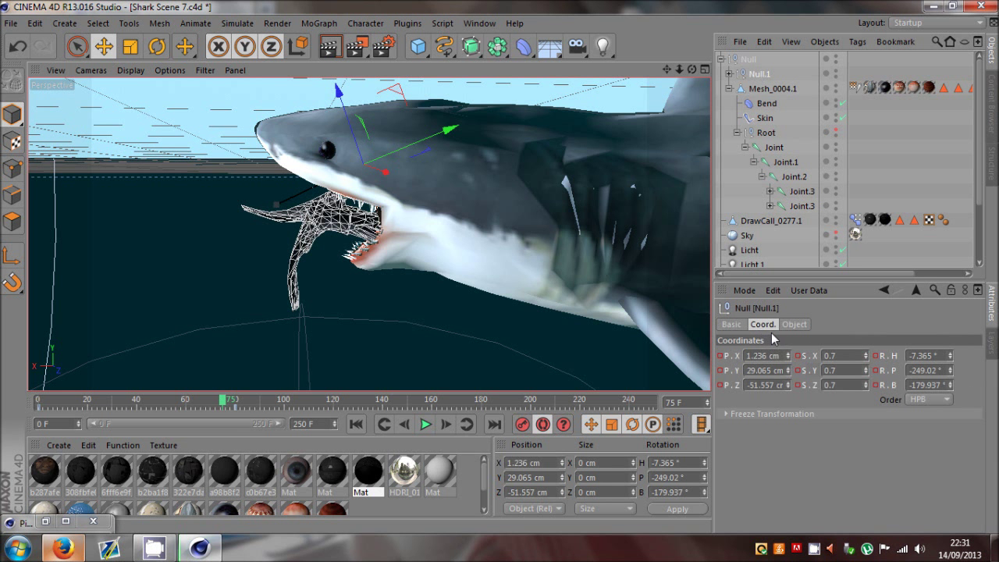
left_click_drag(226, 402, 137, 401)
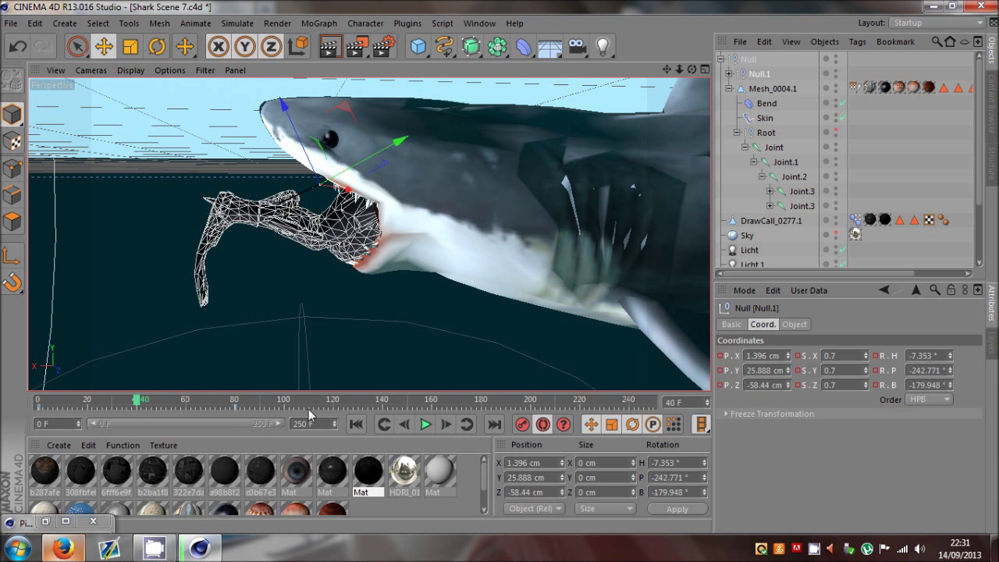
left_click(540, 430)
left_click(786, 154)
scroll(350, 219, "down", 6)
scroll(295, 295, "up", 2)
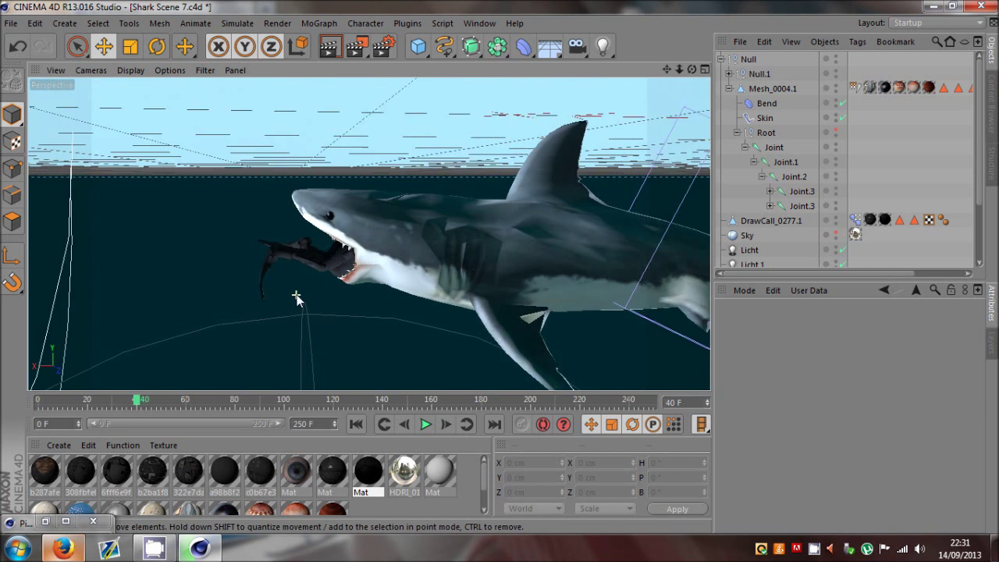
left_click_drag(119, 407, 234, 405)
left_click(760, 74)
left_click_drag(468, 195, 354, 239, "alt")
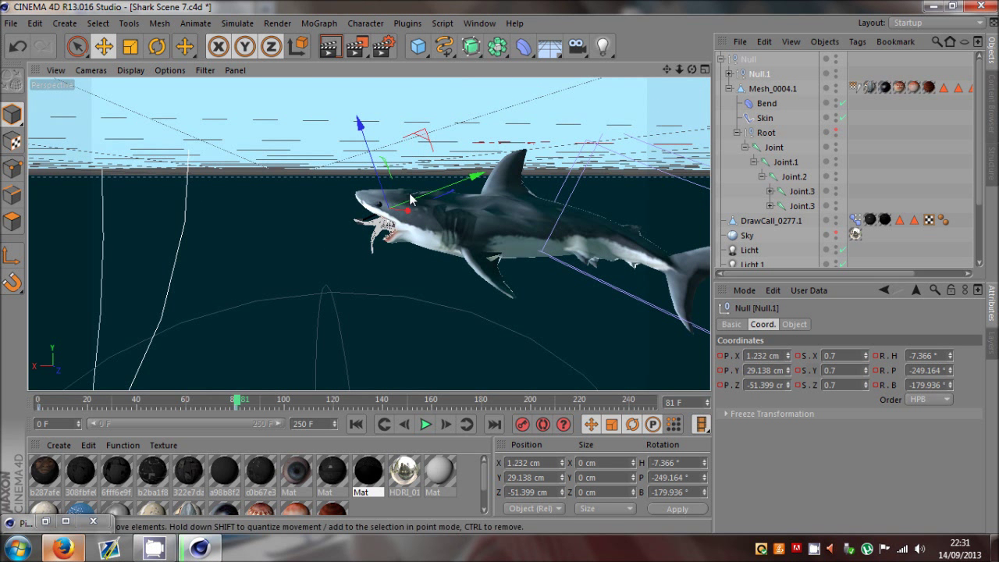
scroll(395, 240, "up", 2)
scroll(395, 245, "down", 6)
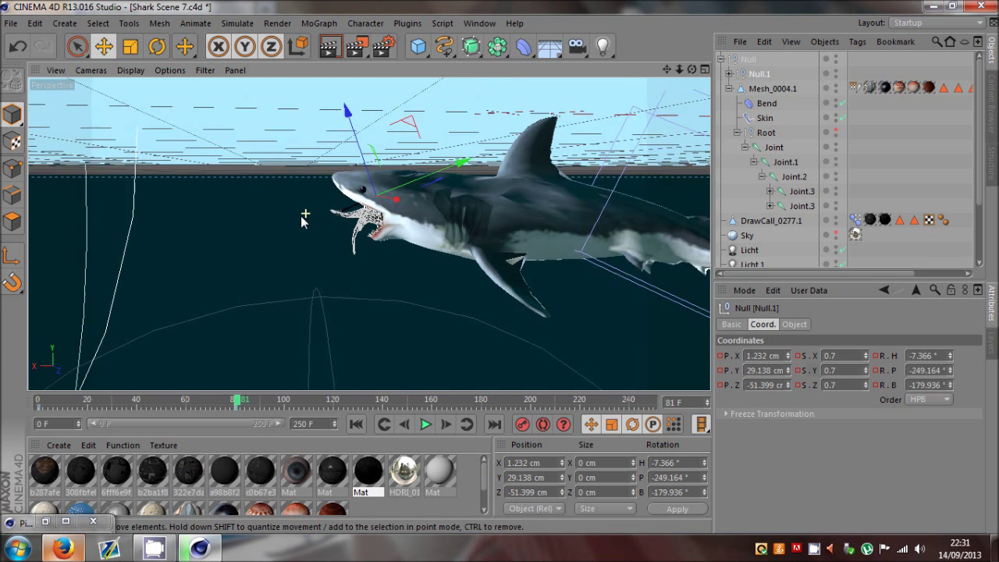
At frame 202, move the shark's parent Null forward to about X 471.2, Y -71.7, Z 20.4 cm and rotate it to H 90.9°, P 8.3°
left_click(723, 59)
left_click(753, 59)
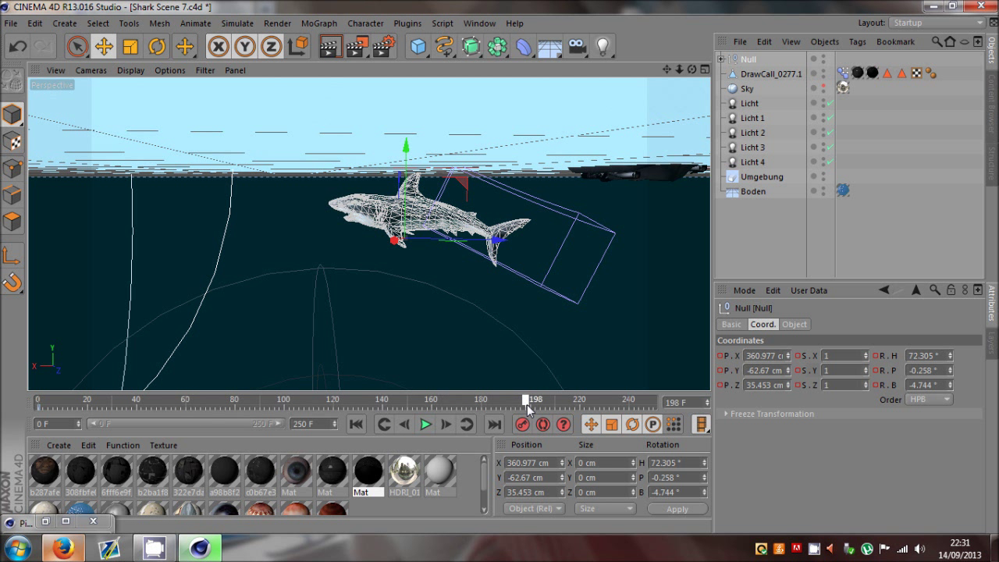
left_click_drag(527, 407, 535, 407)
left_click_drag(450, 247, 358, 236)
left_click(158, 47)
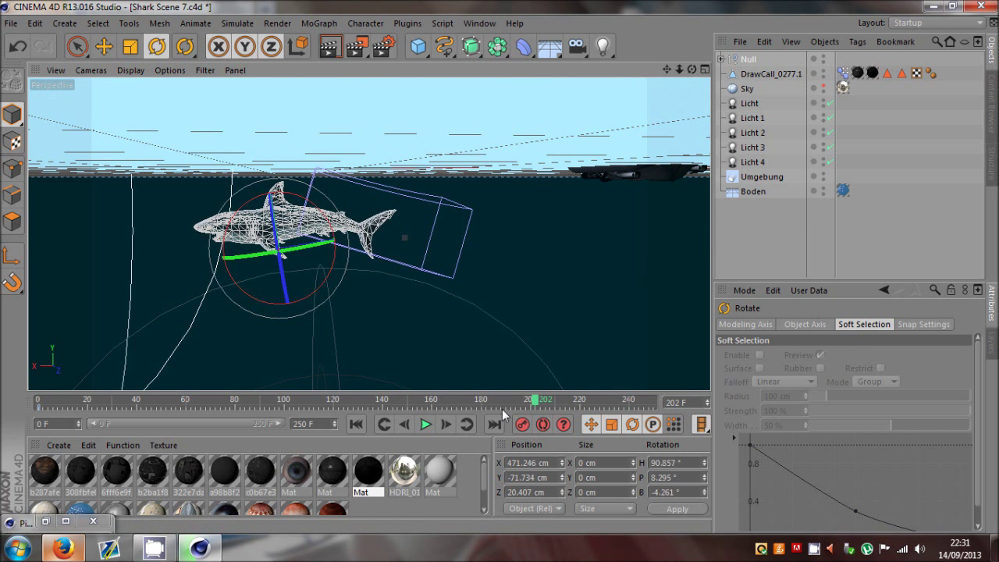
left_click(573, 370)
Frame a low close-up of the shark's mouth and diver's legs at frame 0, and add a keyframed camera from that view
scroll(200, 232, "up", 7)
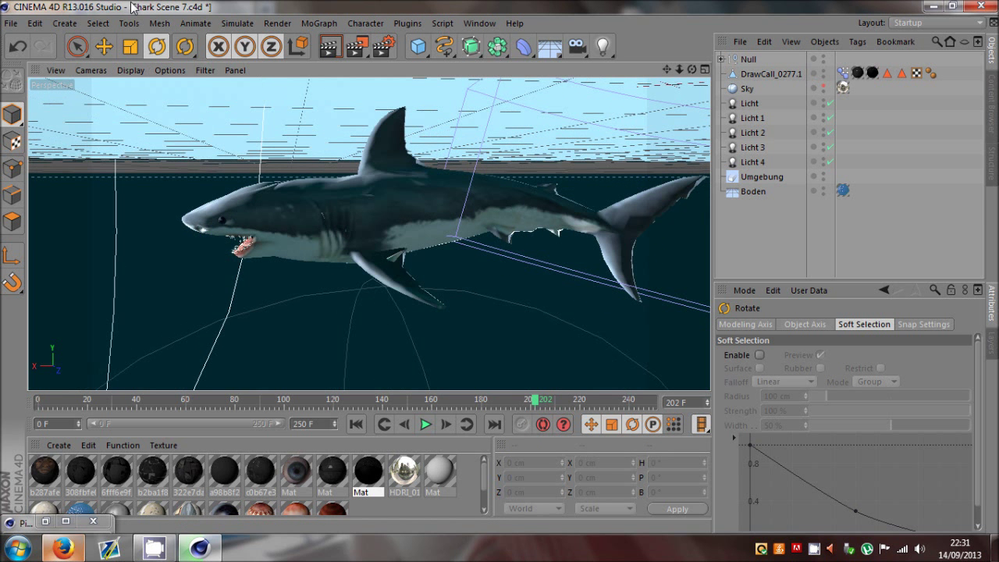
left_click(103, 47)
left_click_drag(326, 403, 38, 403)
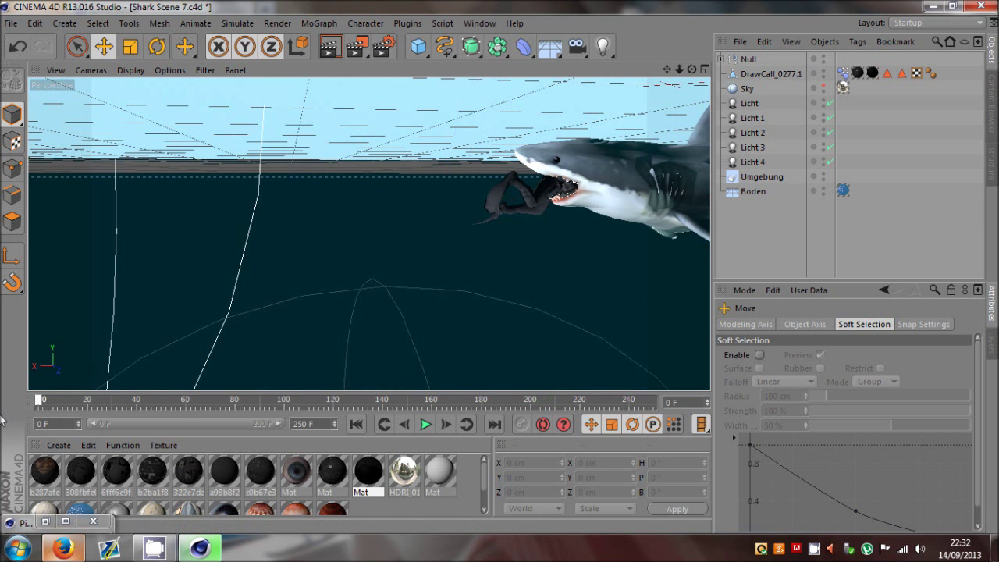
scroll(595, 194, "up", 4)
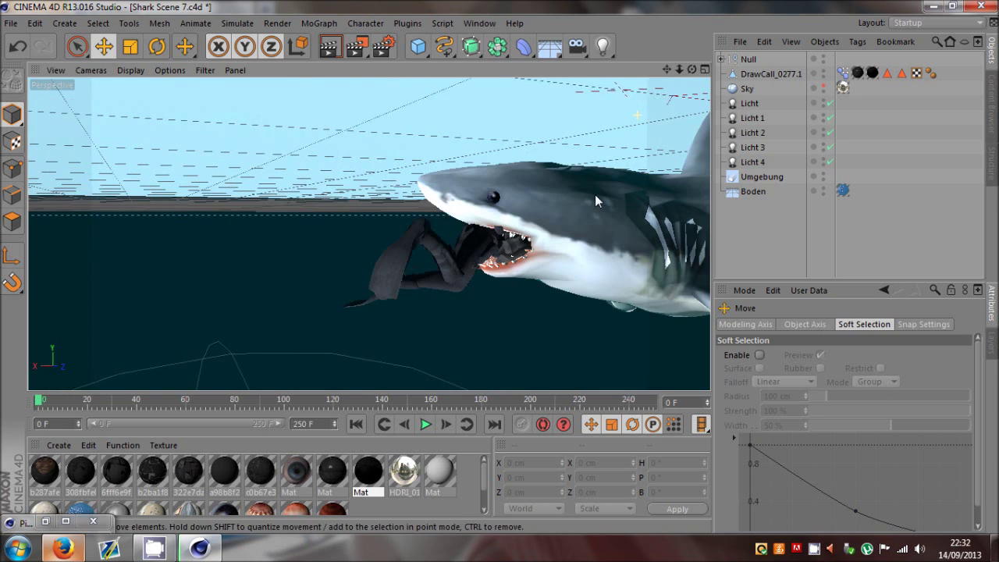
left_click_drag(500, 271, 681, 71)
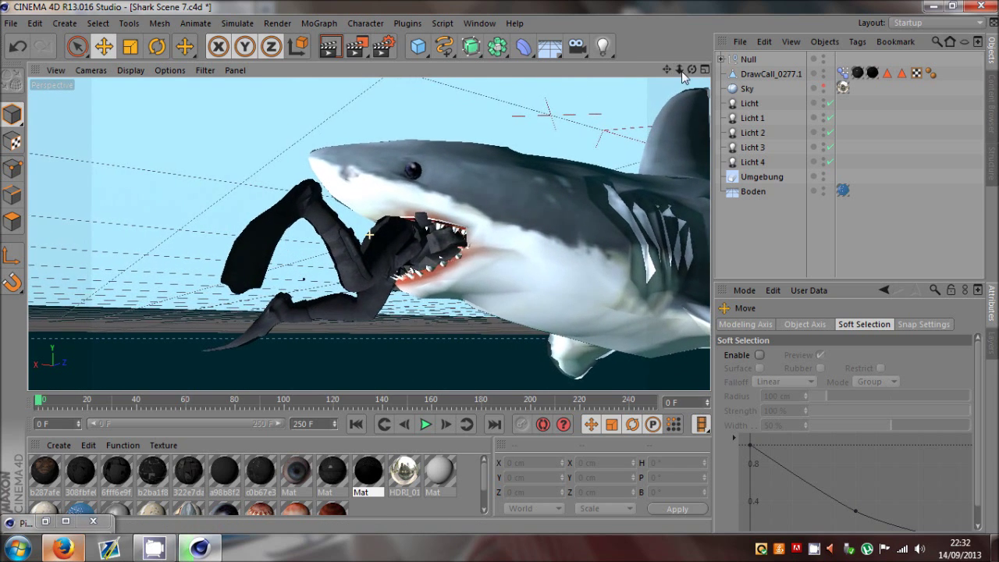
left_click(579, 49)
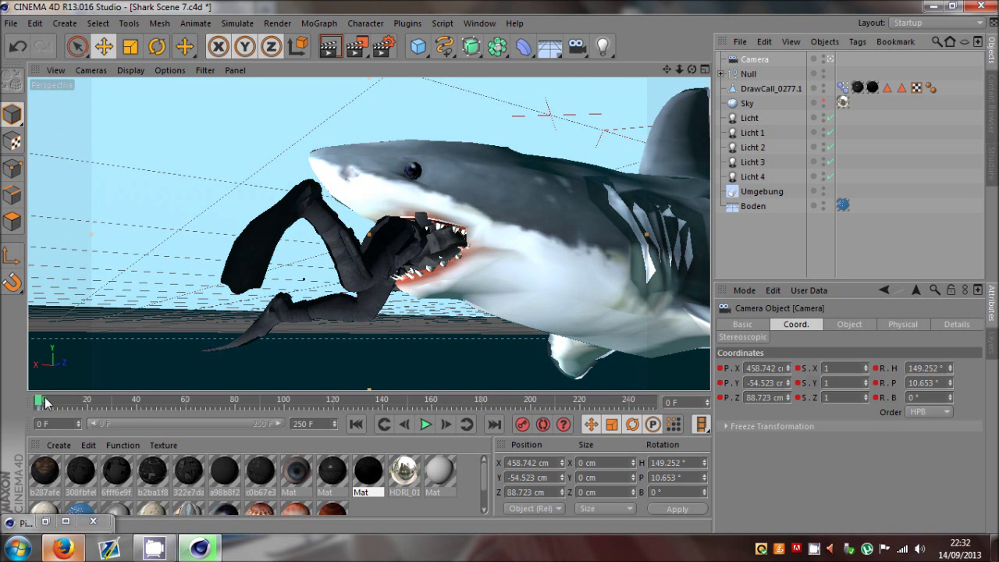
Keyframe the camera at frame 175 near X 583.7, Y -73.6, Z 75 cm, H 126.8°, P 12.5°, framing the shark's open mouth, and scrub the move
left_click_drag(44, 402, 471, 404)
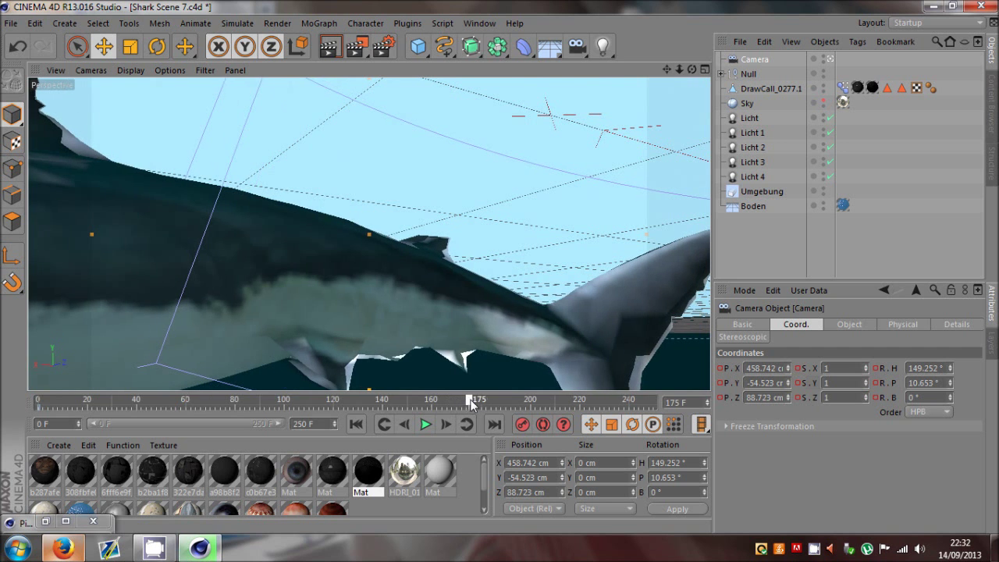
left_click_drag(691, 69, 525, 264)
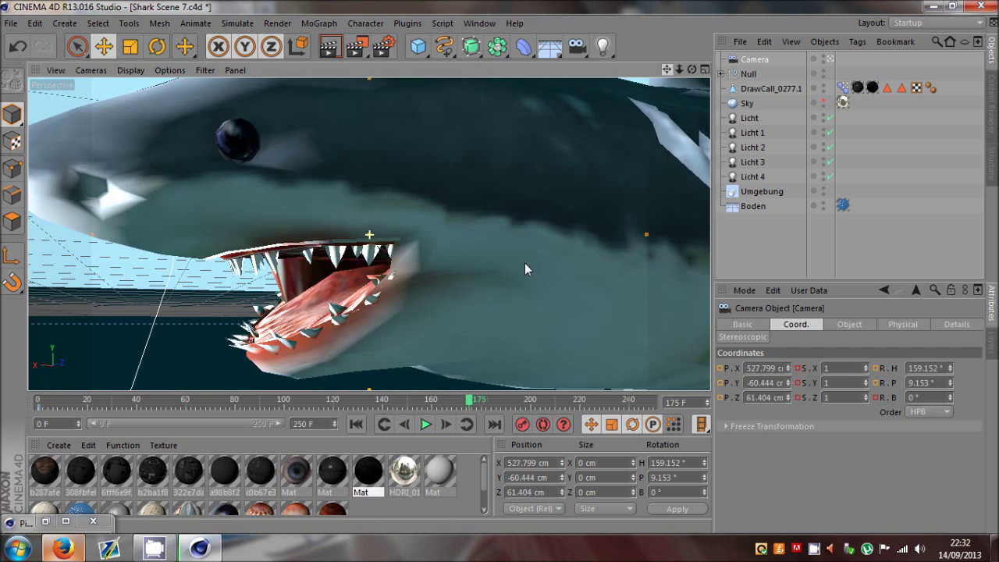
scroll(499, 266, "down", 3)
scroll(484, 271, "down", 5)
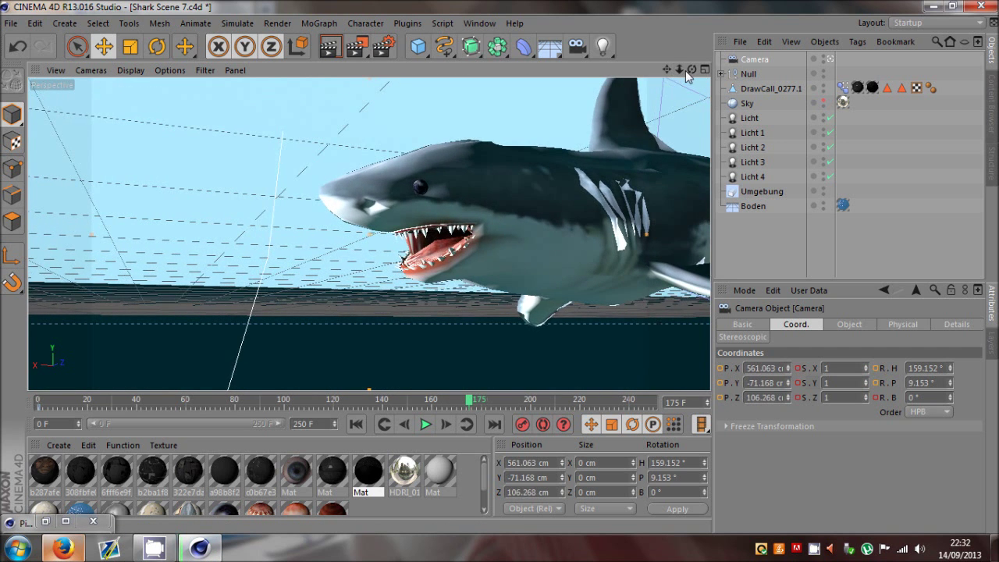
left_click_drag(692, 69, 496, 274)
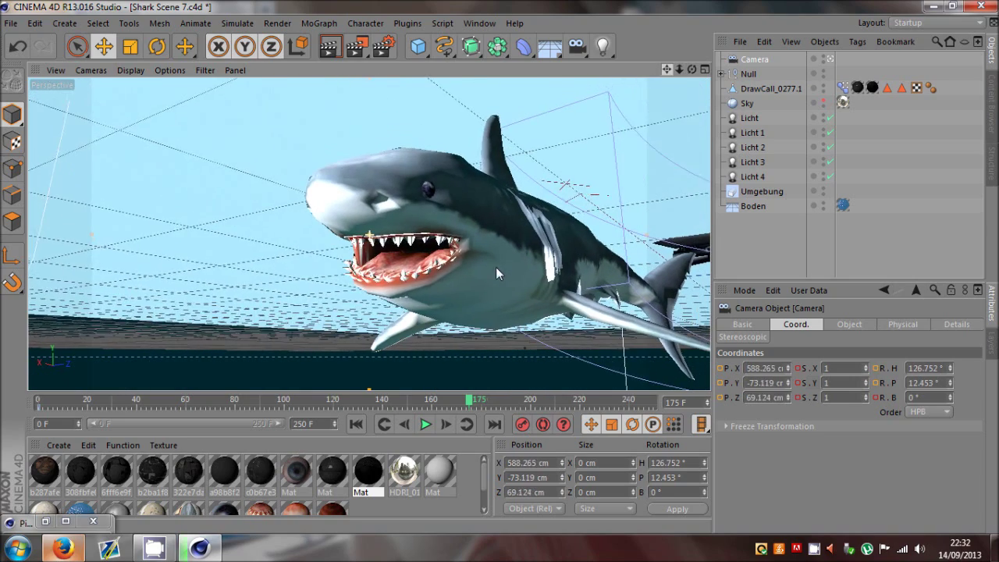
middle_click_drag(495, 267, 520, 348, "alt")
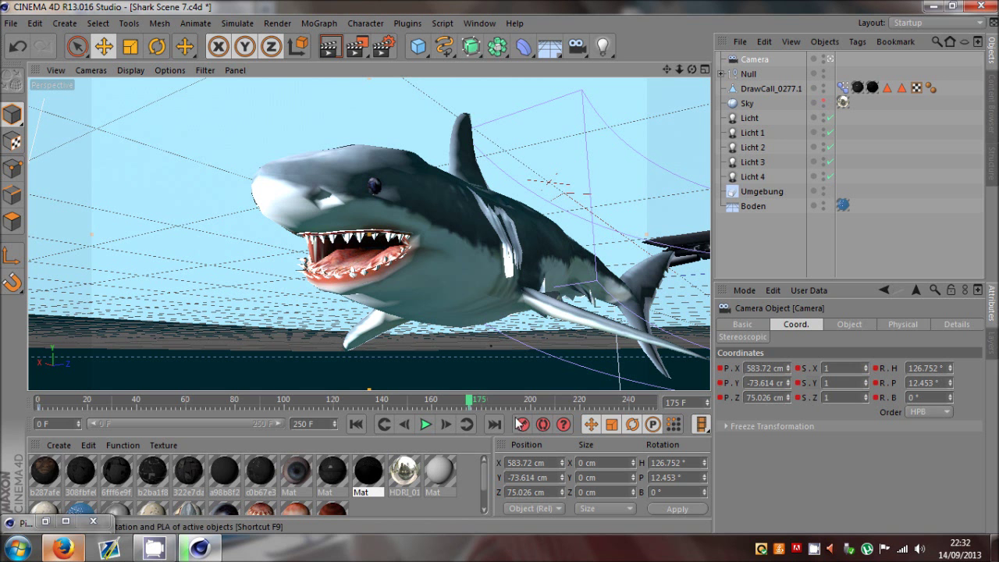
left_click(847, 249)
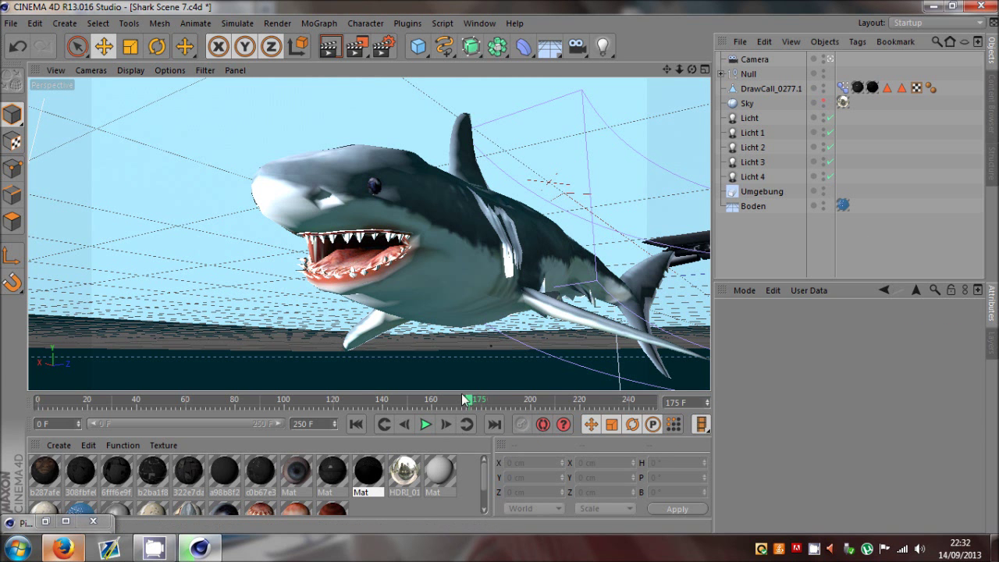
left_click_drag(469, 402, 259, 446)
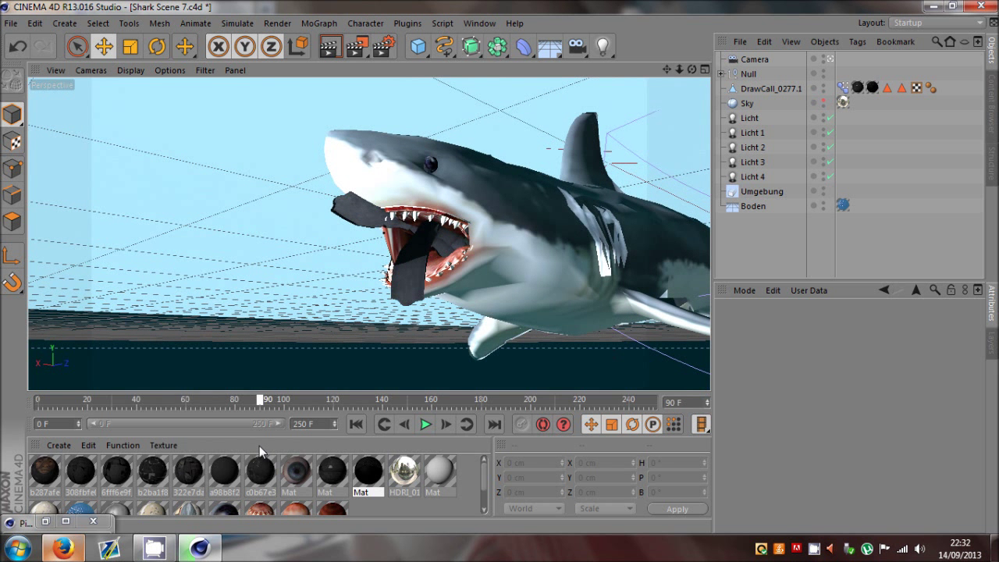
Keyframe the diver's LeftAnkleJoint.Goal at frame 92 near X 3.01, Y 12.817, Z -5.195 cm to lower the left leg
left_click(721, 74)
left_click(728, 88)
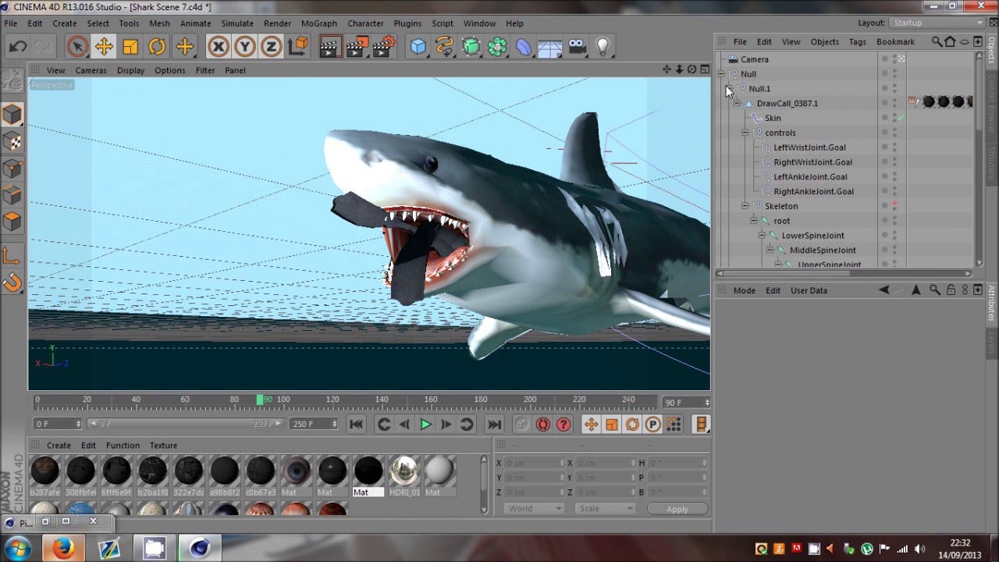
left_click(798, 178)
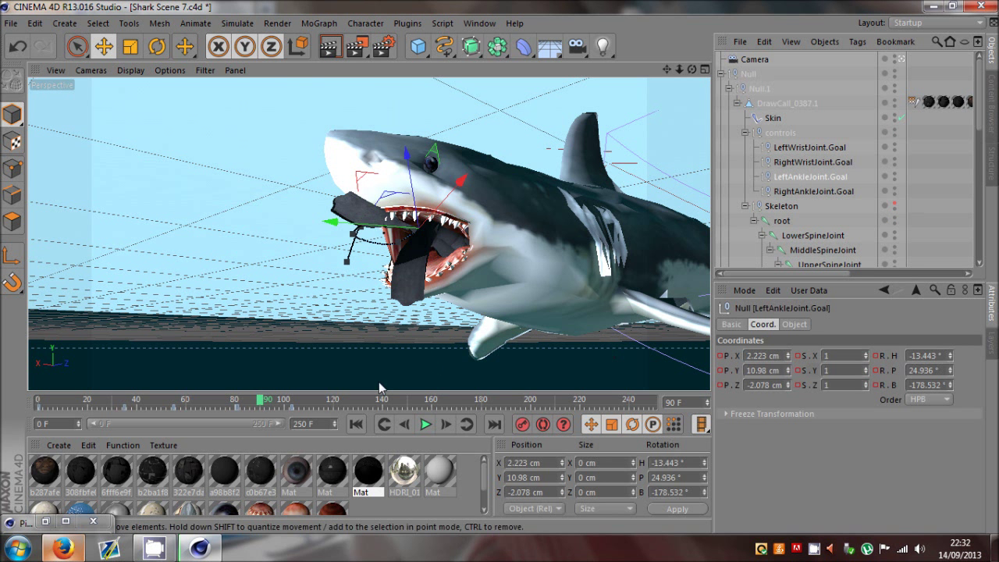
left_click(443, 424)
left_click(444, 424)
left_click(444, 423)
left_click(443, 424)
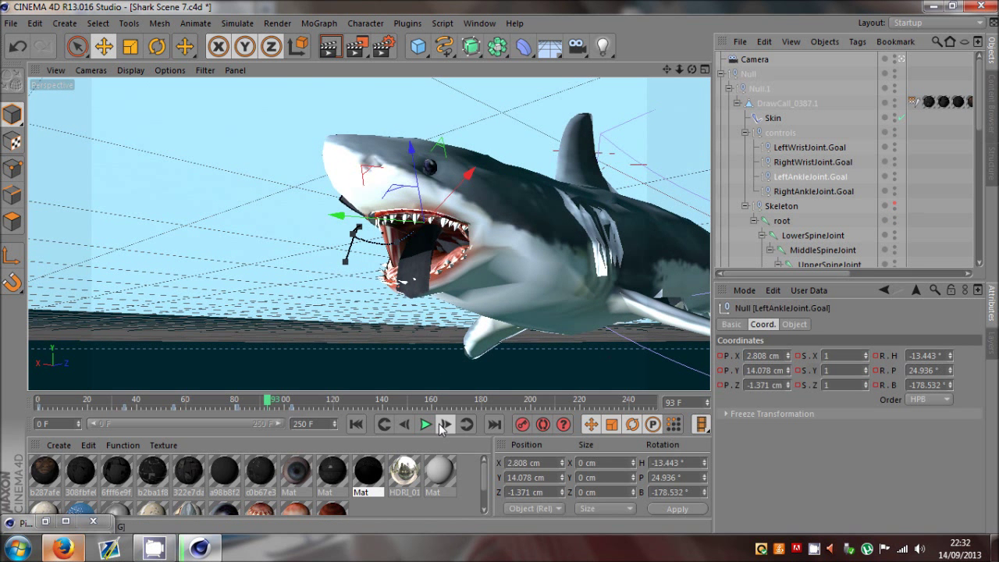
left_click(443, 423)
left_click(443, 424)
left_click(263, 402)
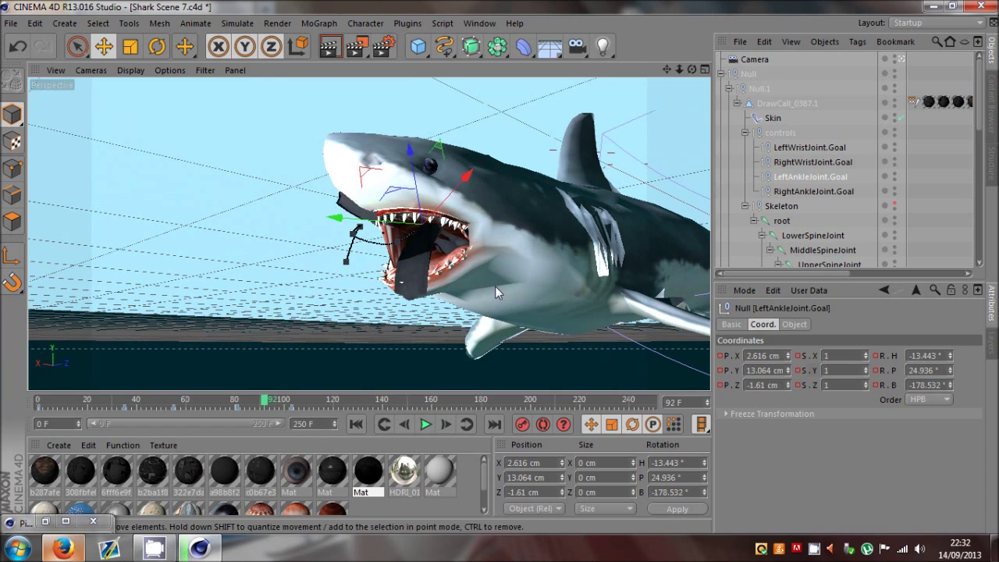
left_click_drag(495, 285, 520, 303)
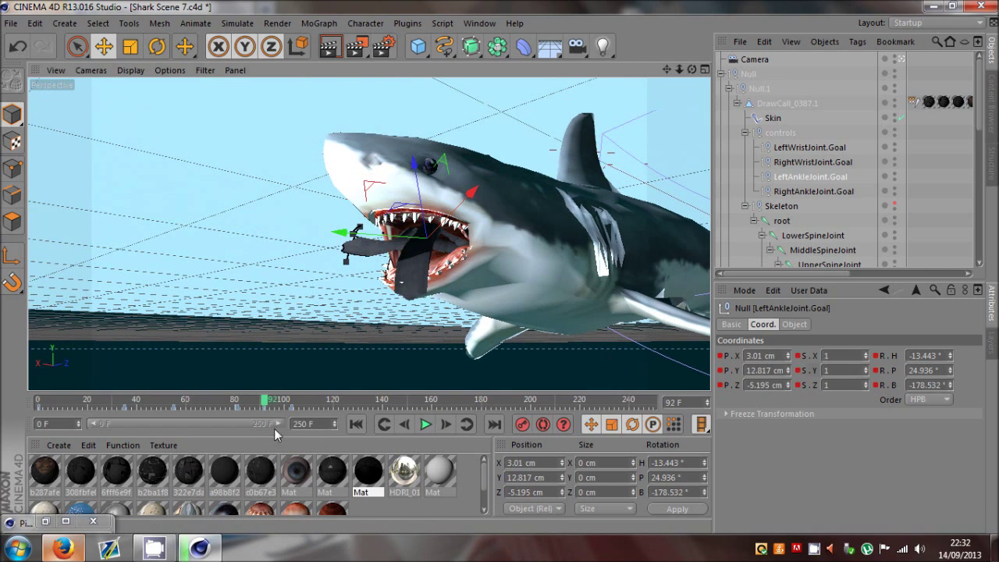
Scrub the leg motion and keyframe the left ankle goal at frame 99 near X 3.057, Y 19.818, Z -1.464 cm
left_click(206, 403)
left_click_drag(210, 404, 282, 403)
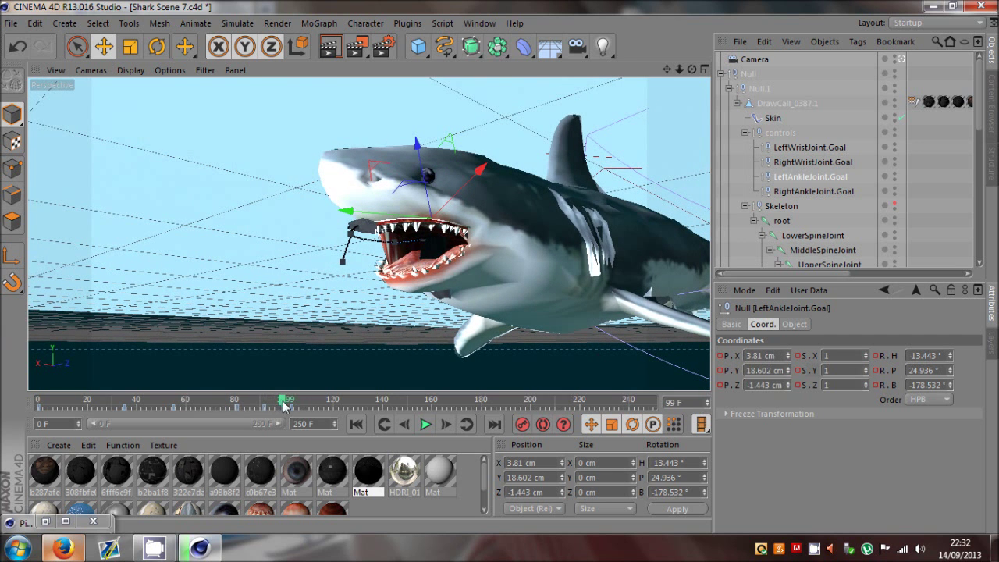
mouse_move(483, 248)
left_mouse_down()
mouse_move(494, 265)
mouse_move(492, 252)
left_mouse_up()
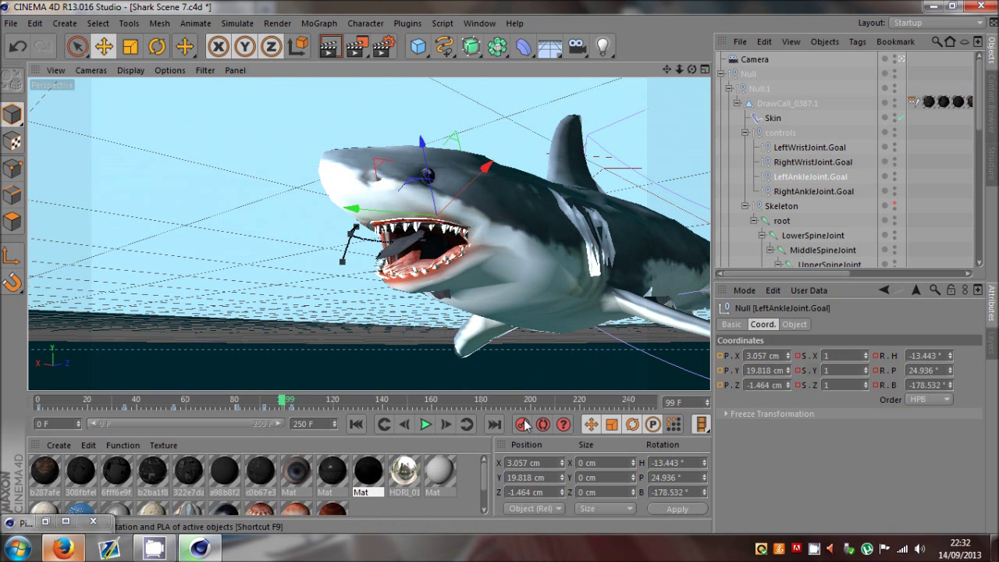
Adjust the left ankle goal at frame 102 to about X 3.561, Y 20.576, Z 0.199 cm and keyframe it
left_click(445, 428)
left_click(446, 428)
left_click(445, 428)
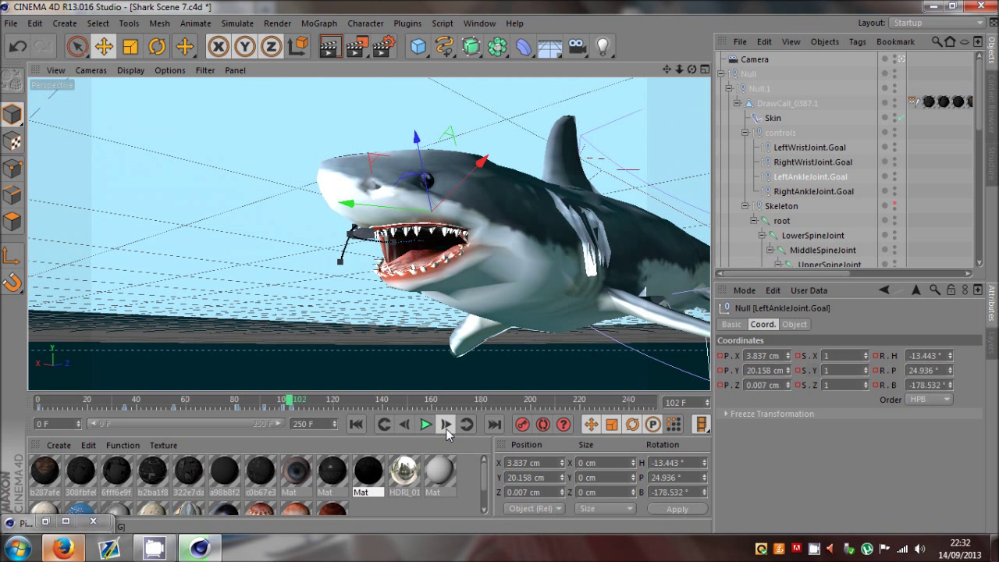
left_click(445, 429)
left_click(404, 424)
mouse_move(487, 310)
left_mouse_down()
mouse_move(483, 322)
mouse_move(485, 309)
left_mouse_up()
left_click_drag(485, 272, 485, 272)
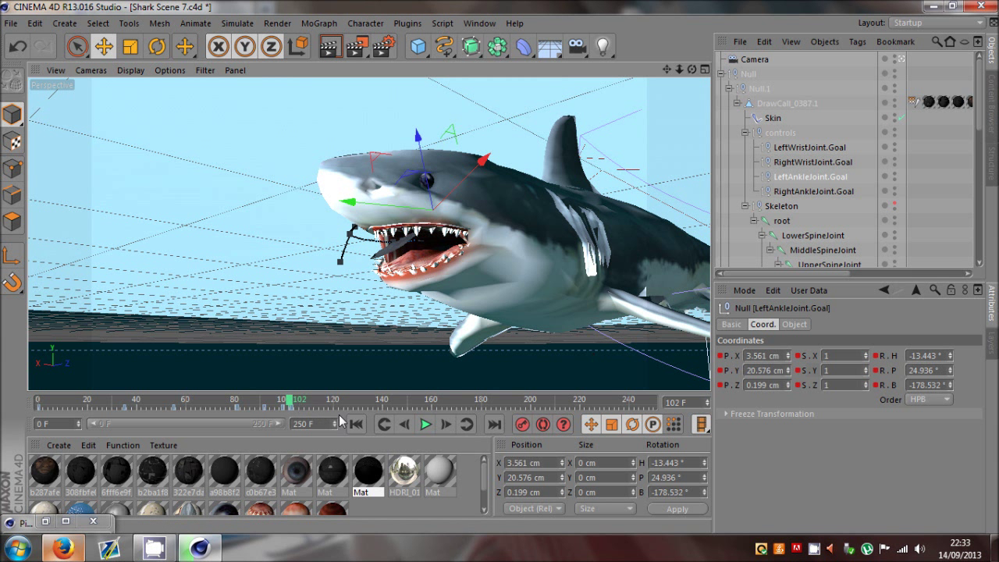
At frame 104, add a Display tag to the diver group Null.1 and enable its Visibility setting
left_click(446, 424)
left_click(446, 423)
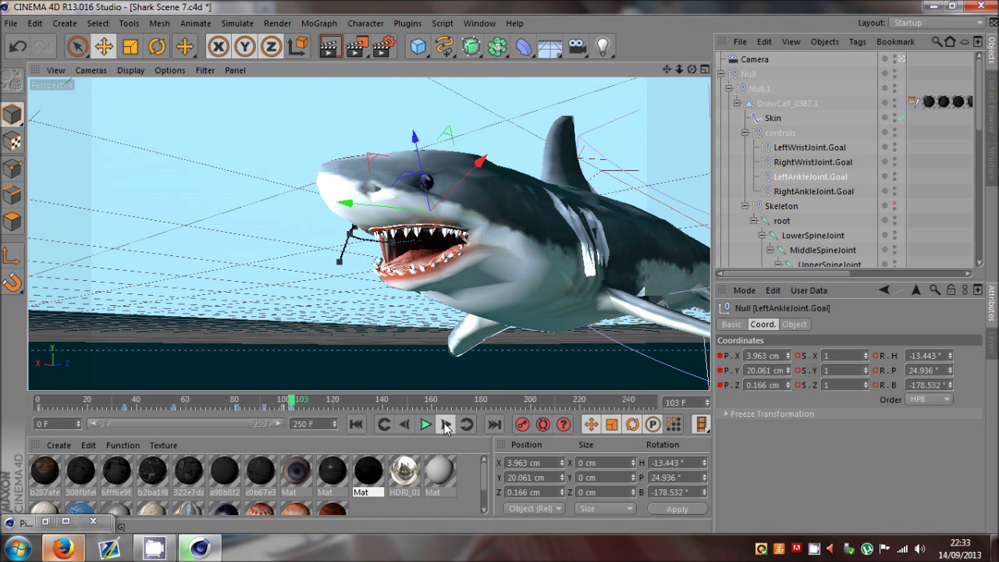
left_click(736, 104)
left_click(731, 94)
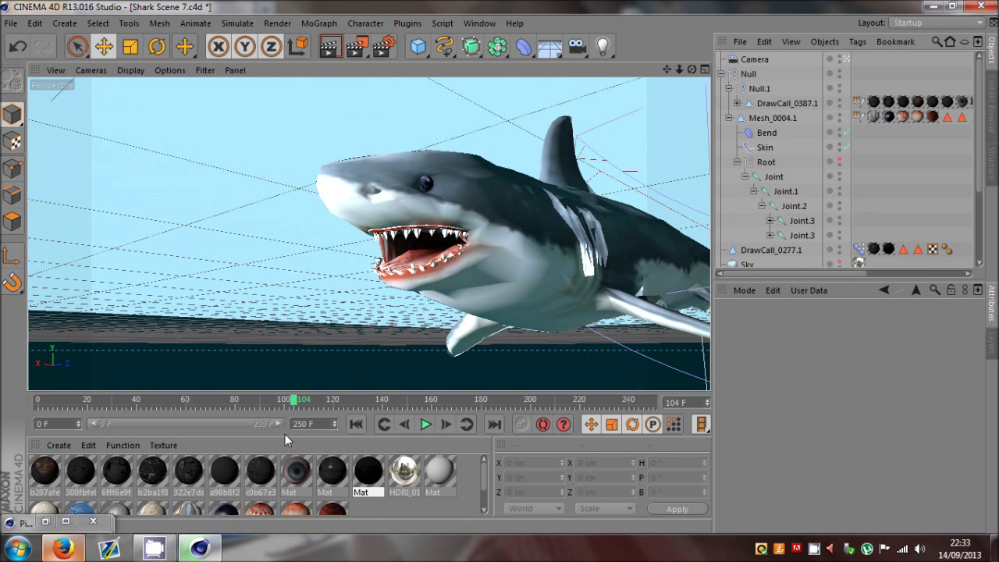
left_click(730, 89)
left_click(749, 90)
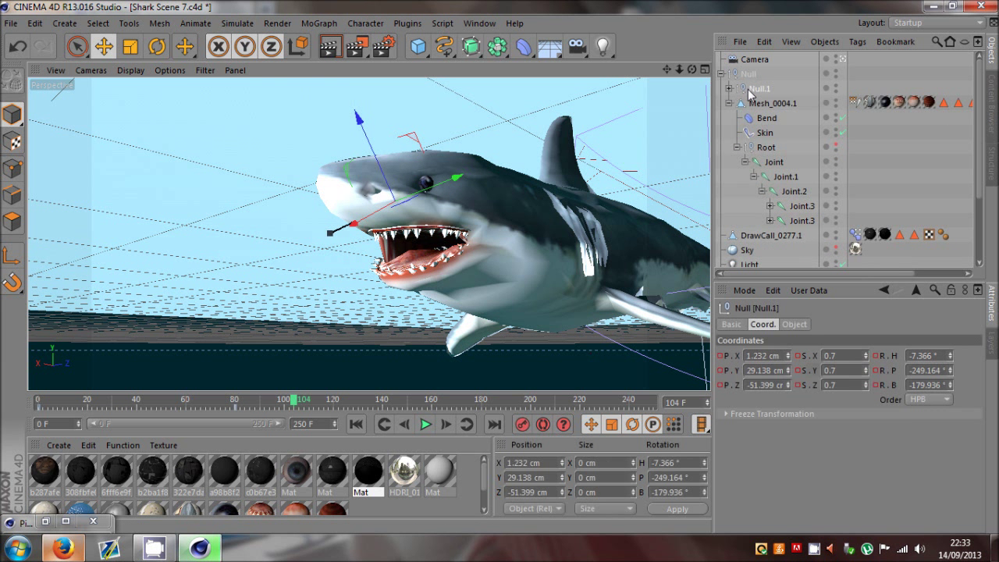
right_click(750, 90)
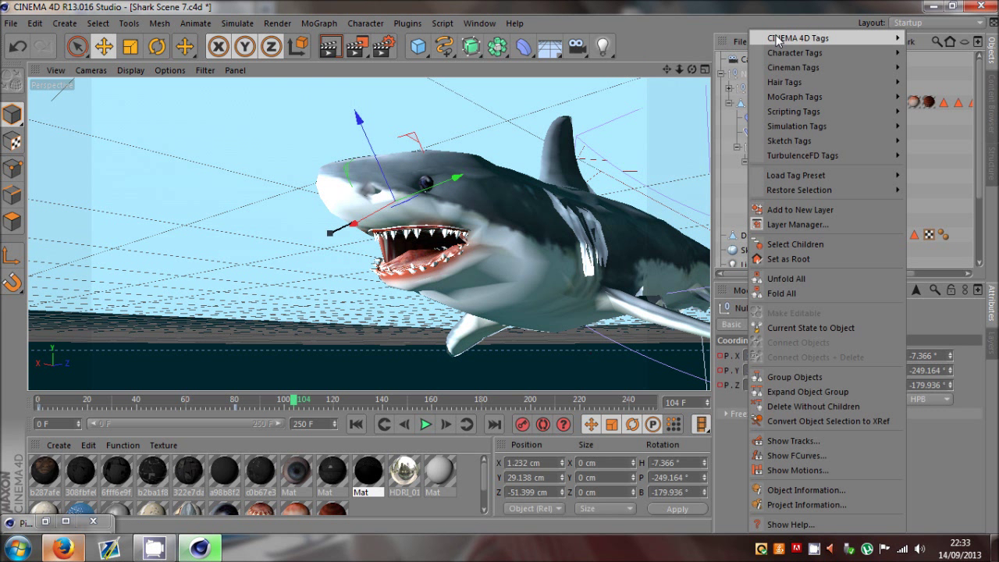
mouse_move(776, 42)
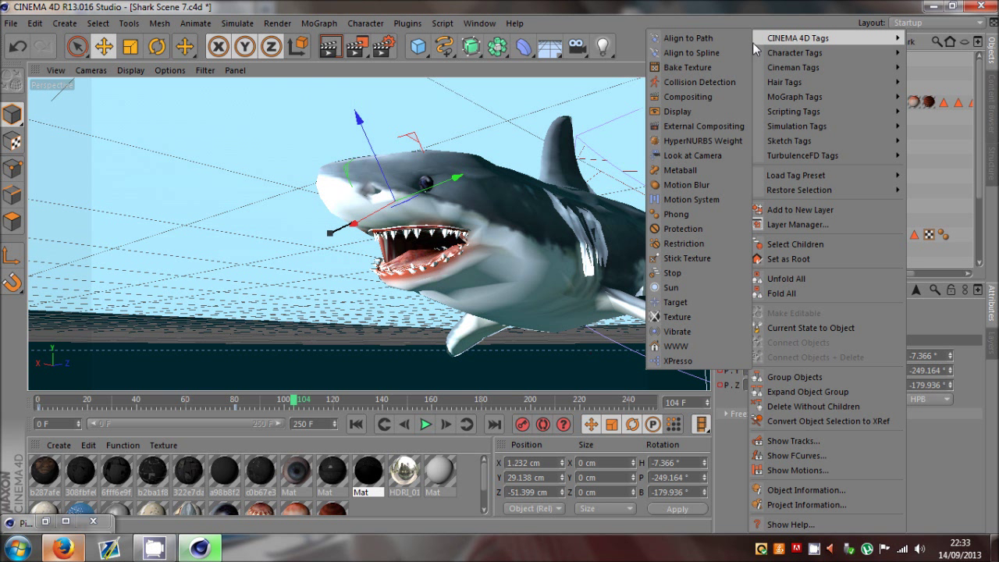
left_click(692, 111)
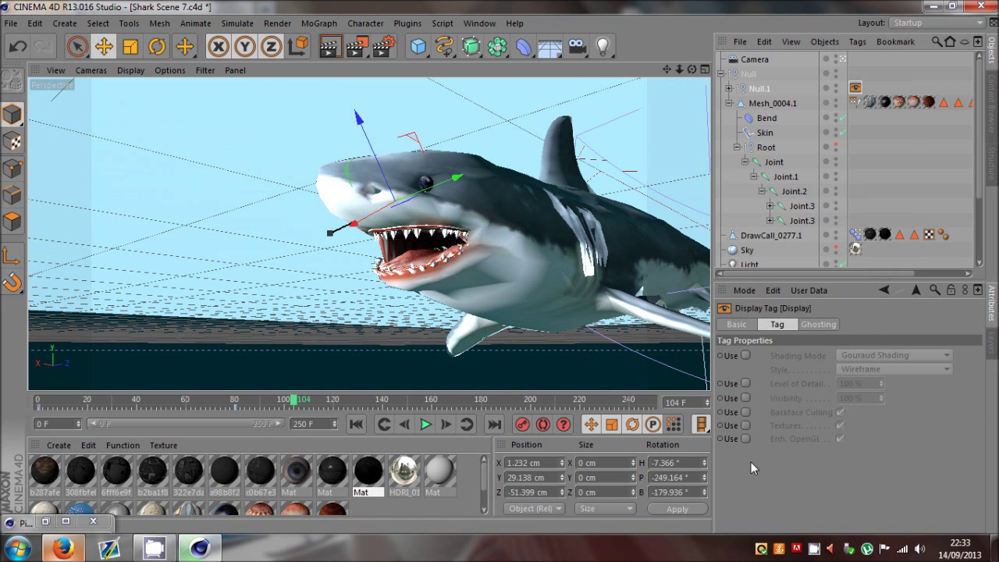
left_click(745, 397)
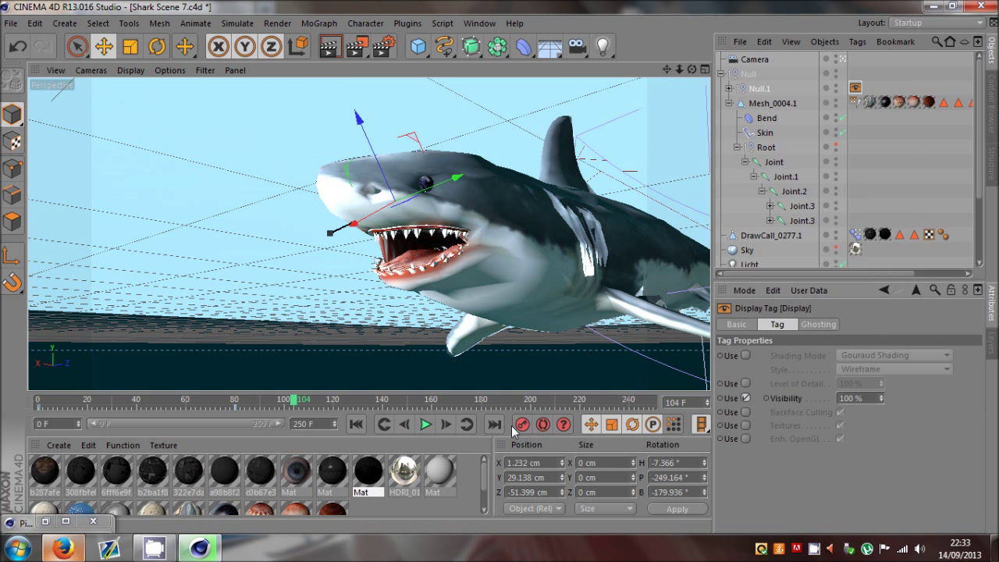
Keyframe the diver's Visibility at 100% on frame 104 and 0% on frame 105, and scrub through the shot to check it
double_click(871, 398)
type("100")
key("Return")
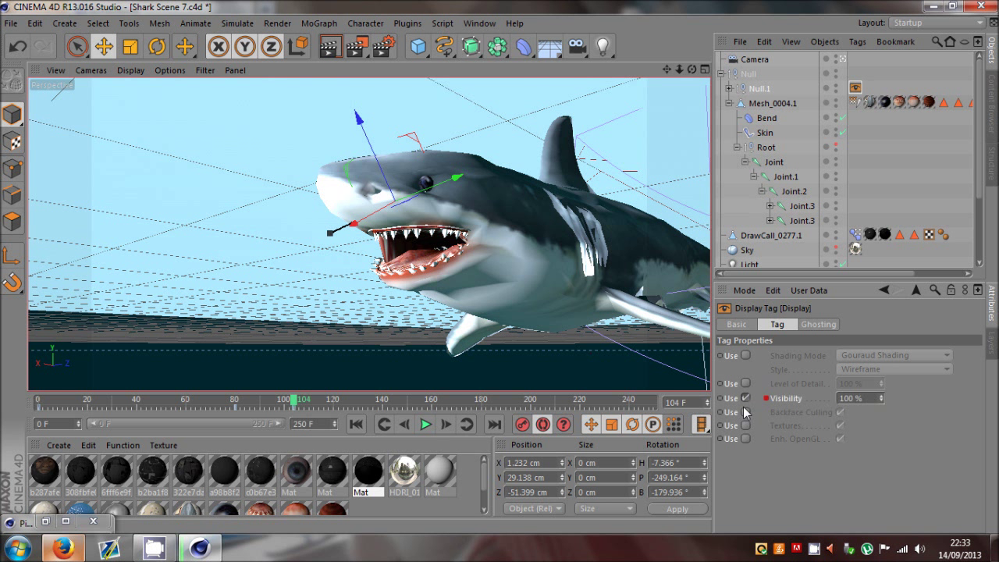
left_click(446, 425)
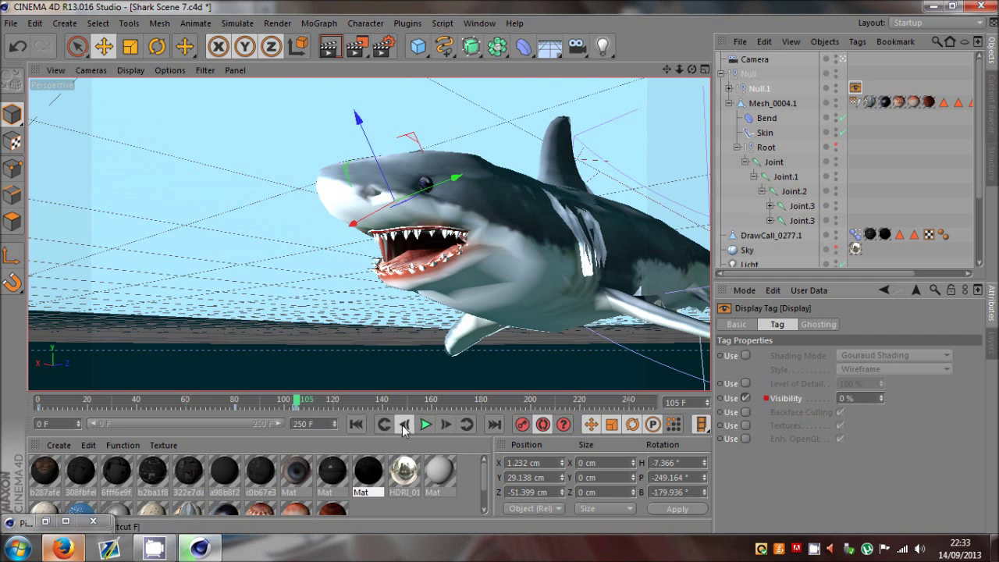
left_click(55, 404)
left_click_drag(53, 400, 45, 401)
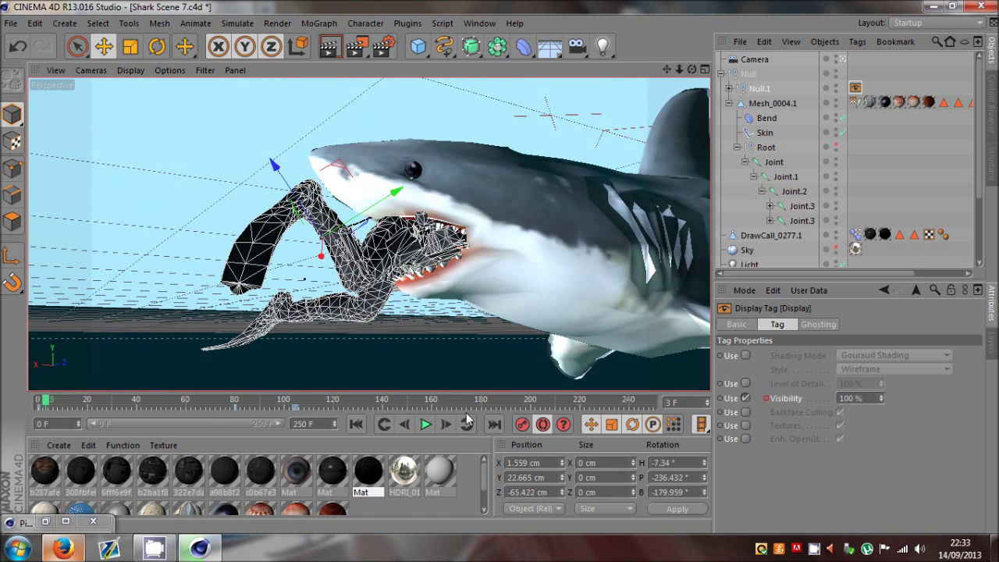
left_click(916, 137)
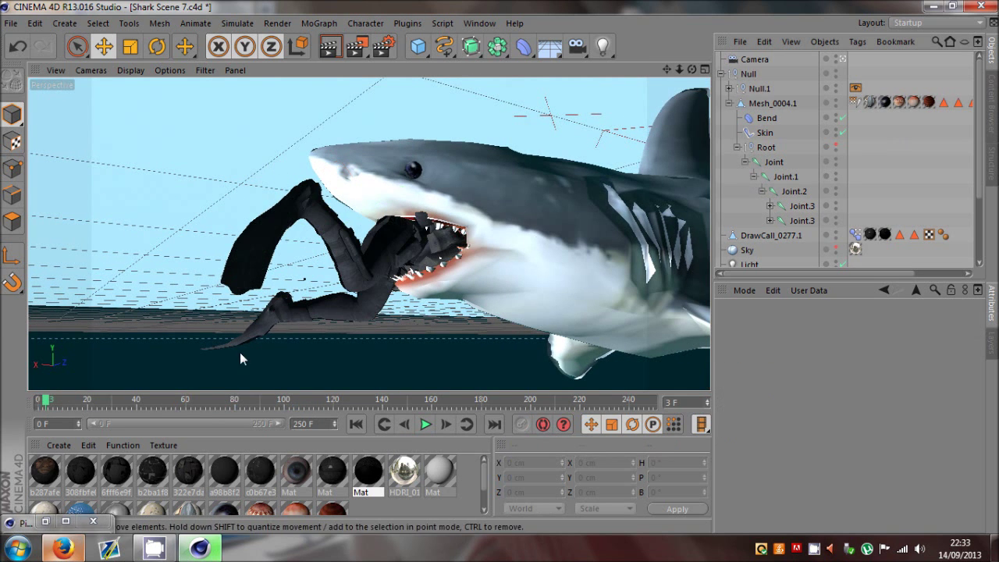
left_click_drag(45, 401, 477, 401)
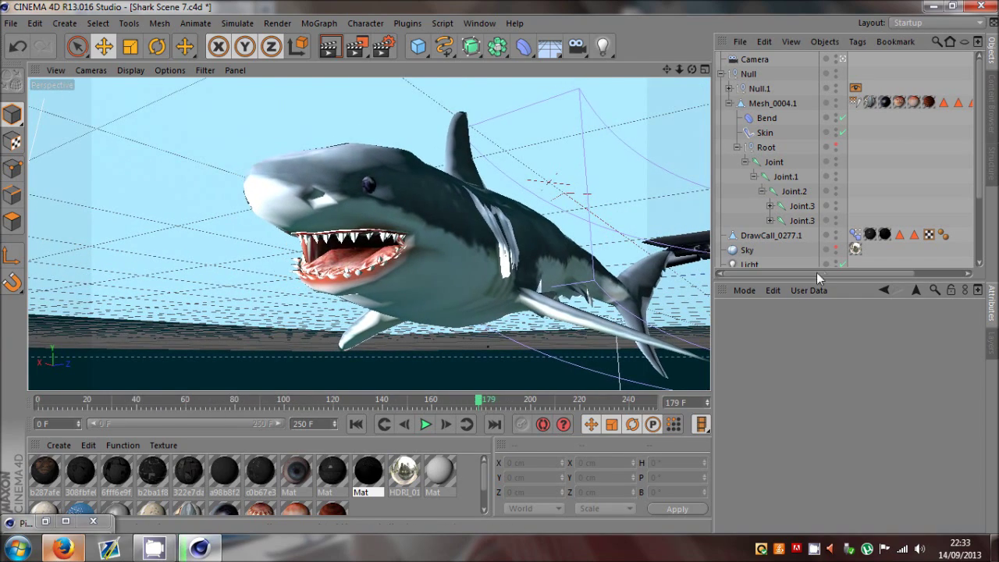
At frame 159, partly close the mouth by rotating the lower jaw joint to P -191.3° and the upper head joint to P 15.2°, keyframing the pose
left_click(791, 211)
left_click_drag(331, 403, 429, 402)
key("r")
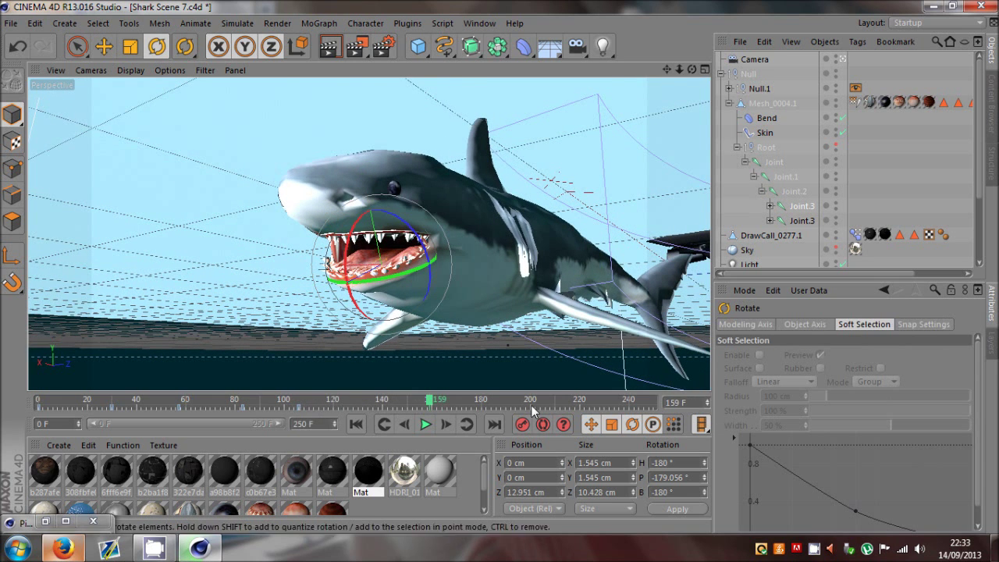
left_click_drag(348, 261, 347, 285)
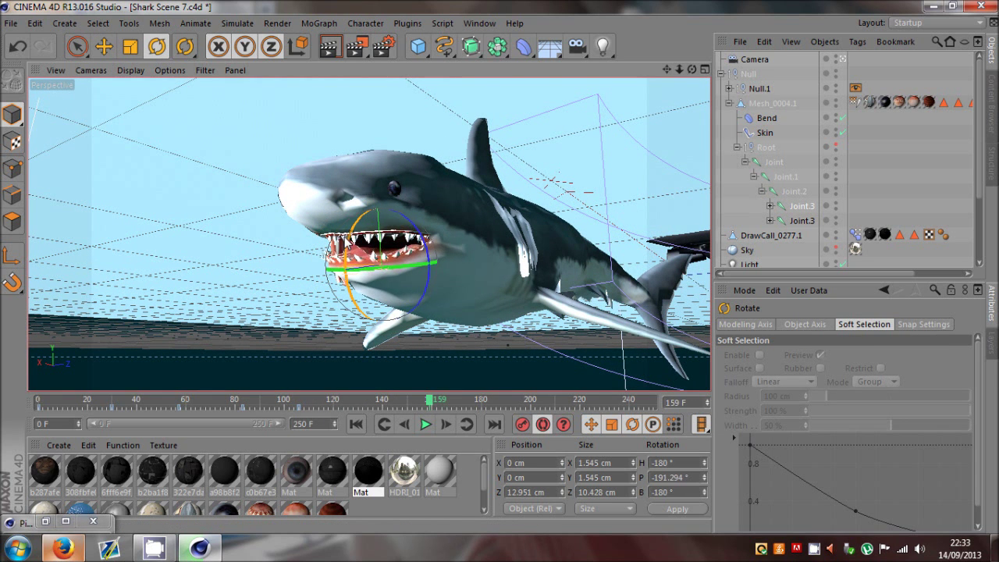
left_click(801, 220)
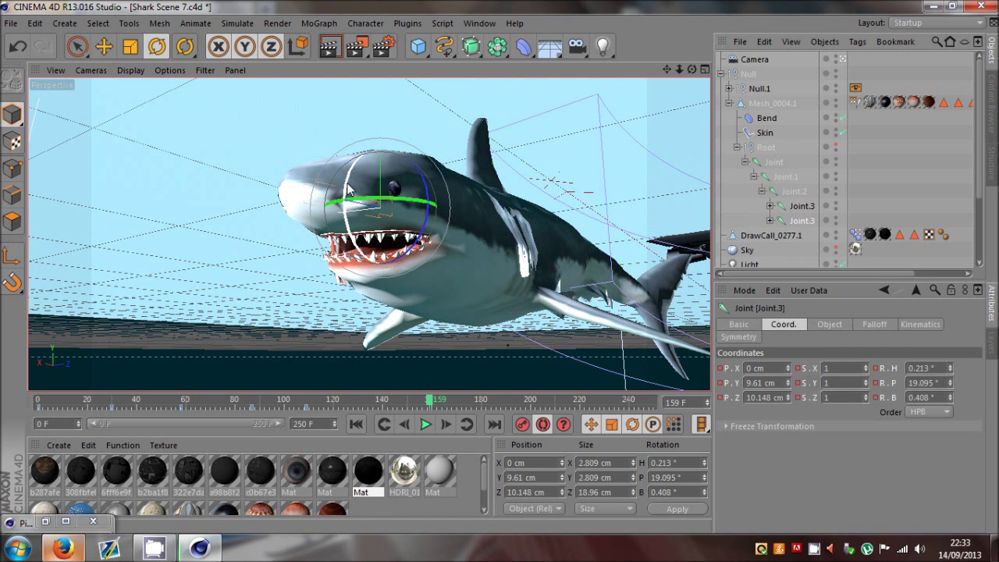
left_click_drag(348, 195, 348, 200)
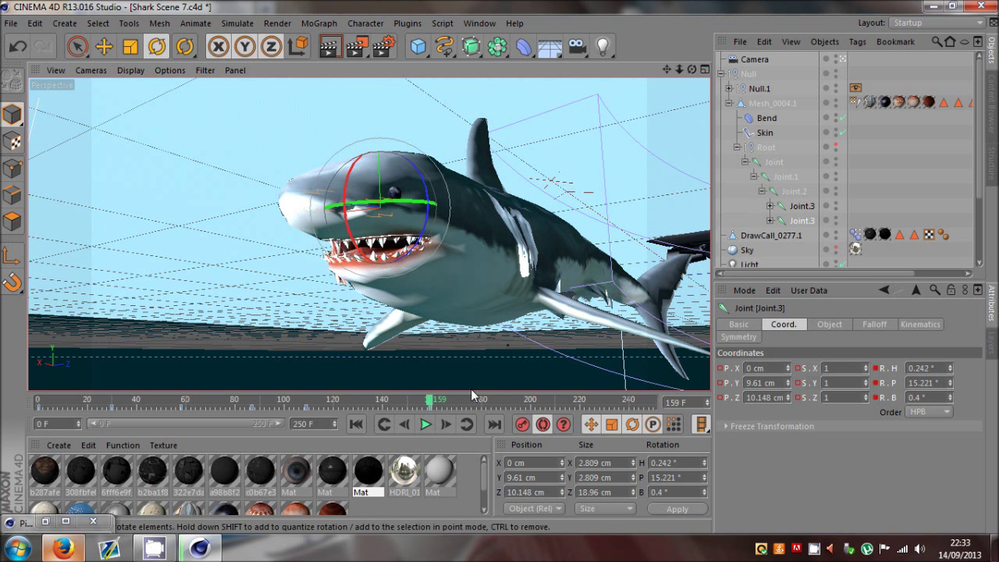
At frame 209, raise the upper head joint and rotate the lower jaw joint to P -188.2°, and keyframe the reopened mouth
left_click_drag(429, 401, 583, 400)
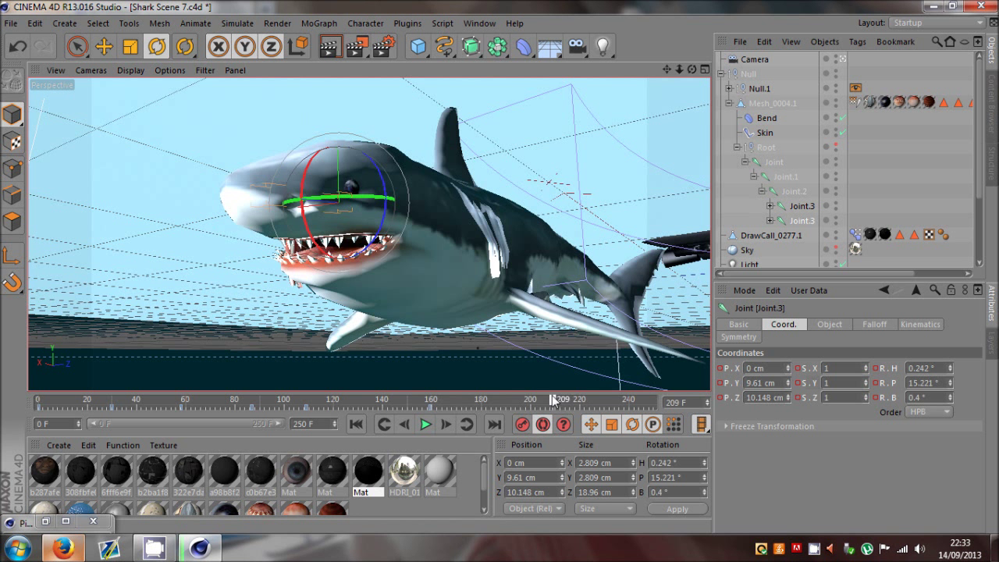
left_click_drag(306, 223, 302, 210)
left_click(800, 208)
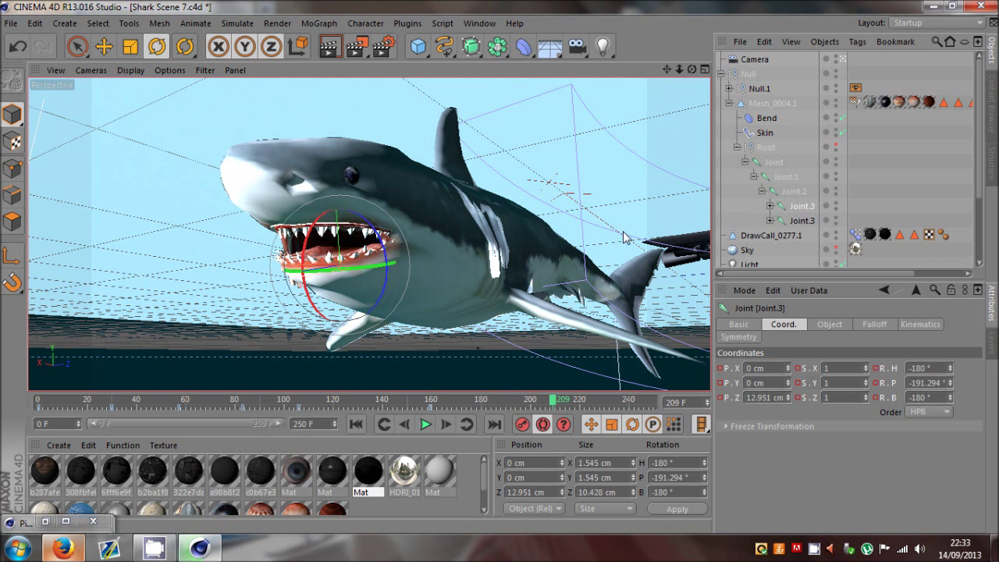
left_click_drag(309, 287, 452, 262)
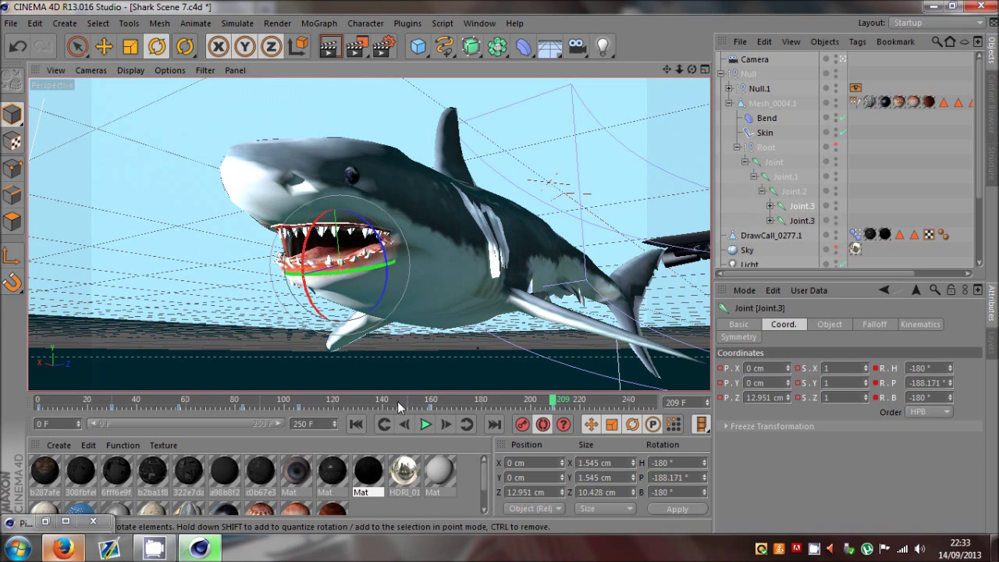
Return to frame 0 and keyframe the shark's body joints Joint.1 and Joint.2 together in their starting pose
left_click_drag(392, 403, 17, 418)
left_click(785, 177)
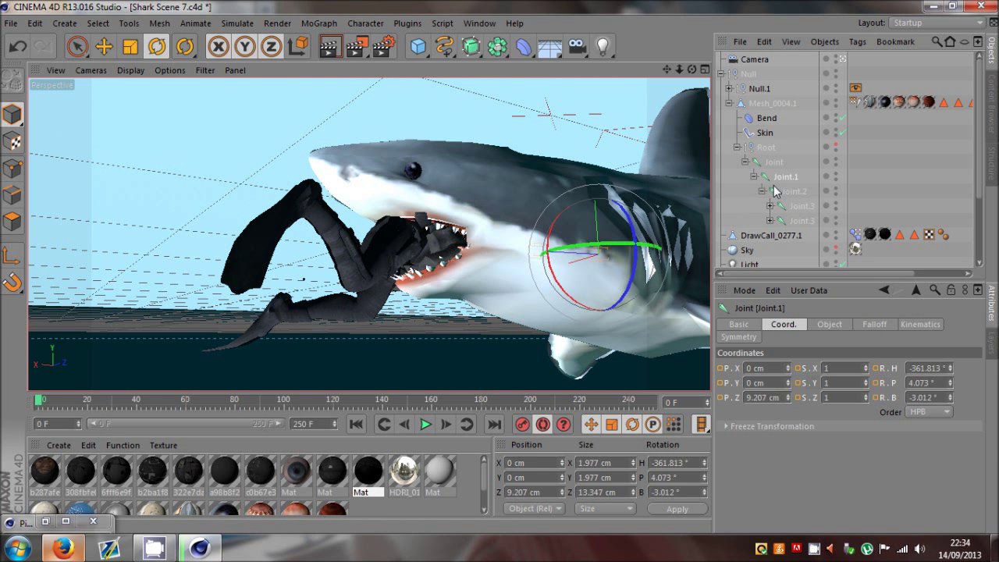
left_click(794, 193, "ctrl")
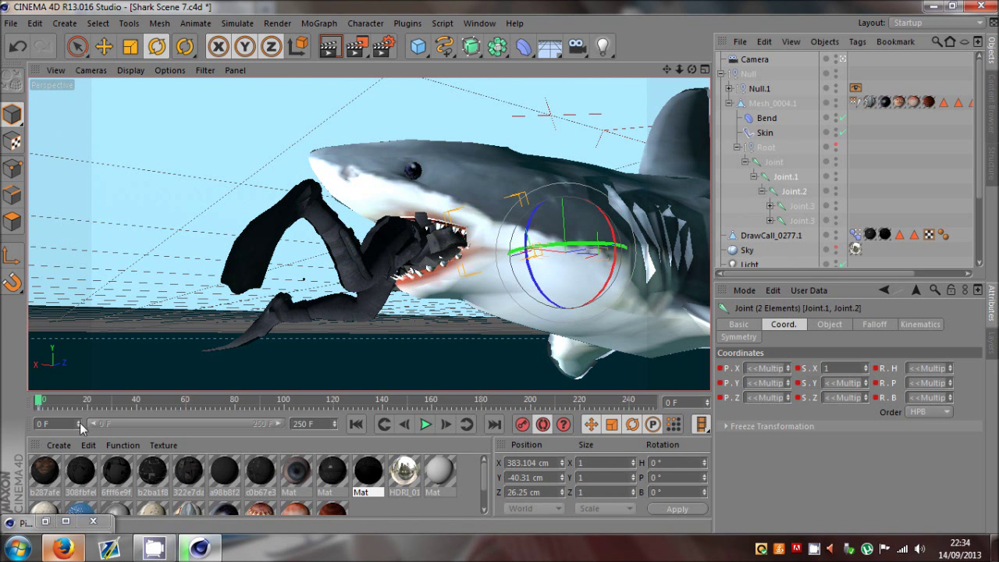
At frame 39, raise the shark's head by rotating Joint.1 to about P 5.1° and Joint.2 to P -17.3°, and keyframe the pose
left_click(425, 424)
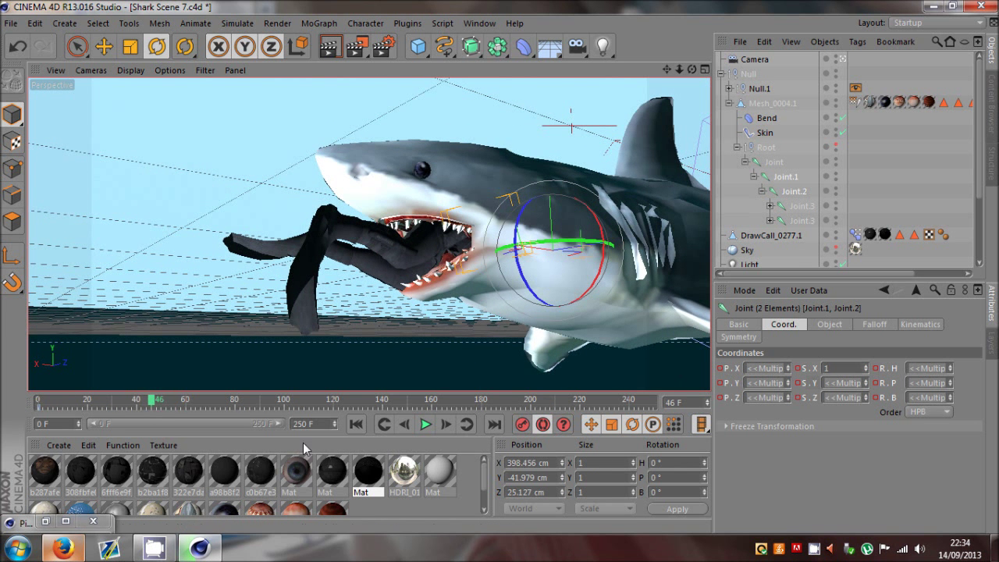
left_click(136, 404)
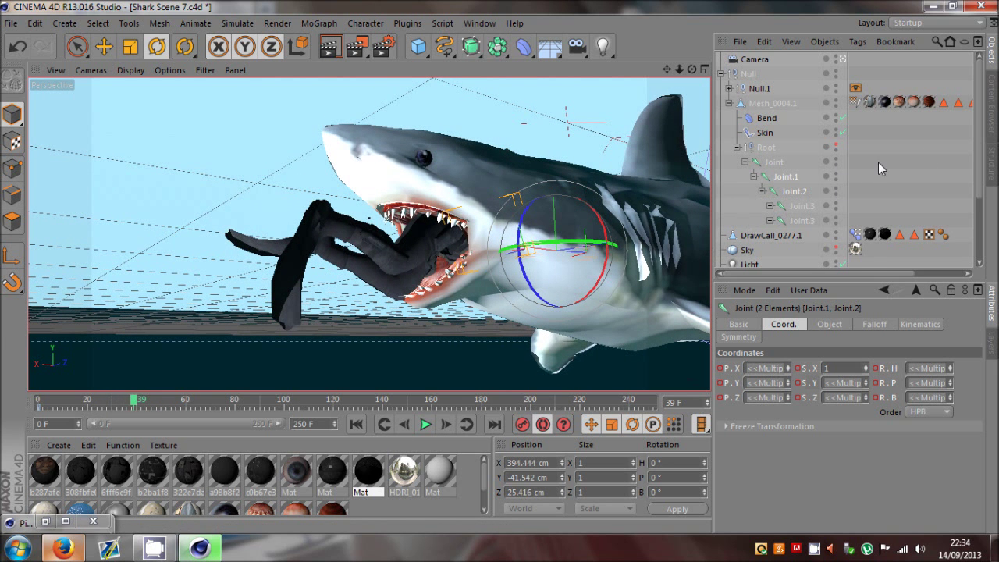
left_click(786, 176)
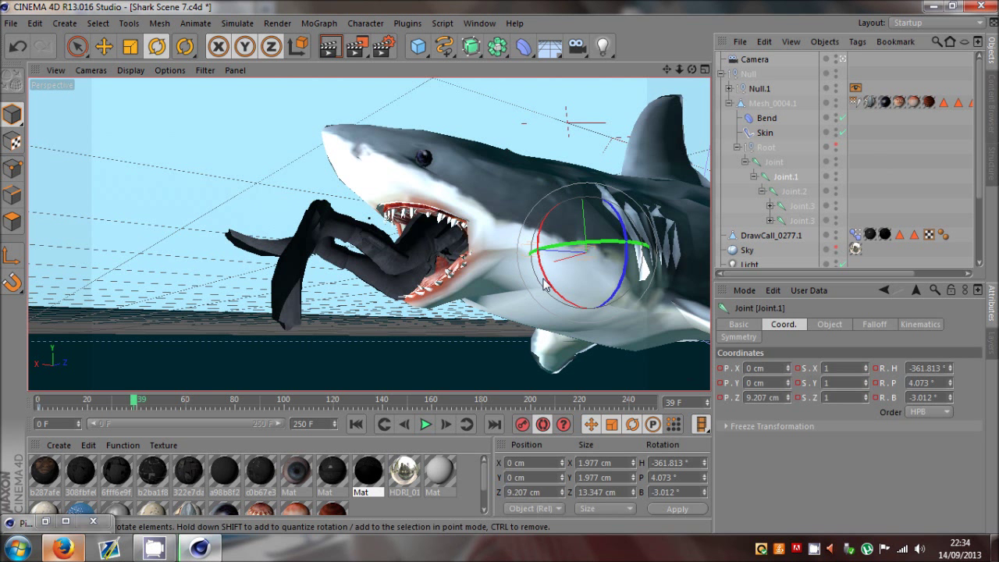
left_click_drag(544, 285, 544, 284)
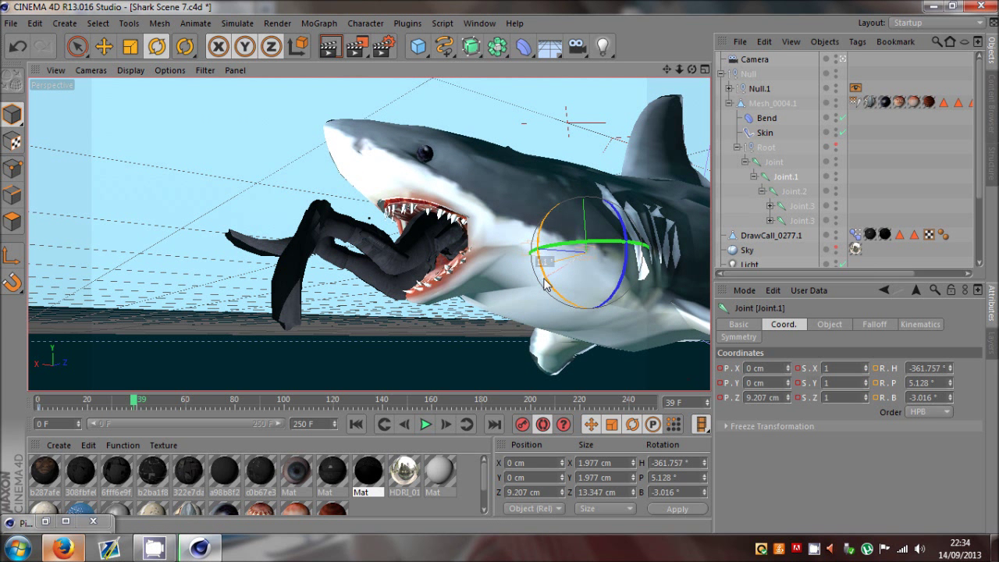
left_click(792, 191)
left_click(136, 406)
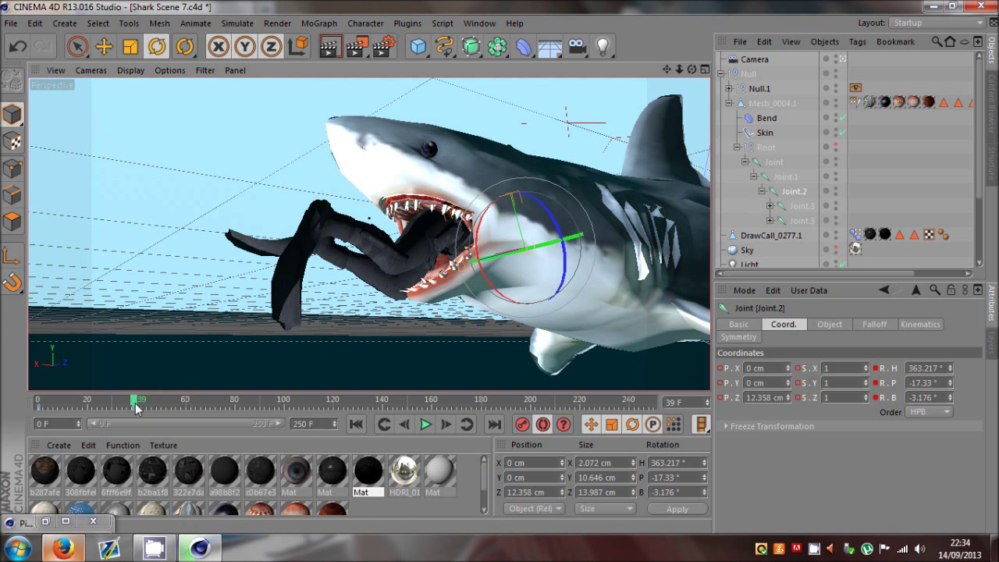
At frame 72, lower the shark's head by rotating Joint.2 to about P -18.5° and Joint.1 to P 5.5°, and keyframe the pose
left_click_drag(137, 405, 216, 405)
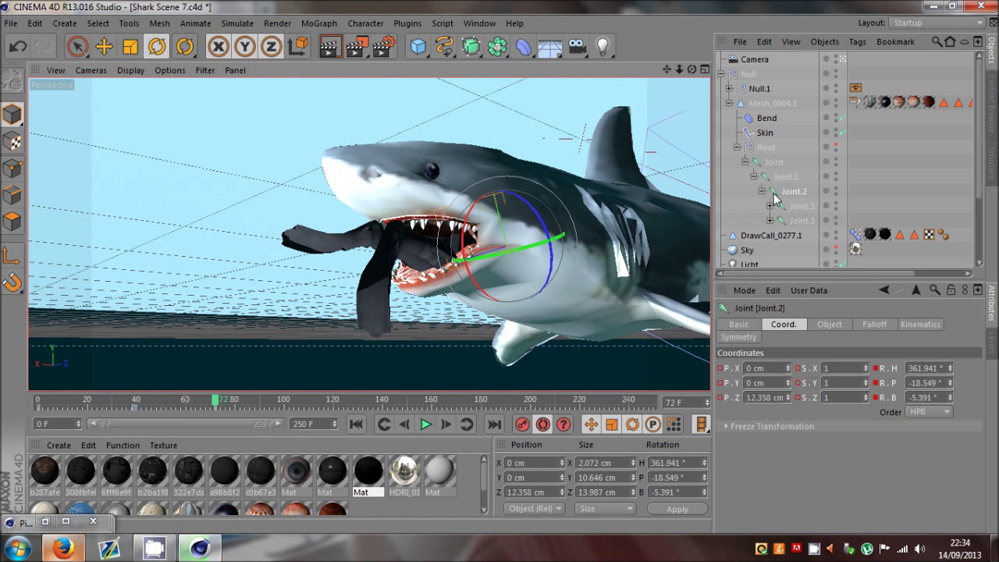
left_click(537, 282)
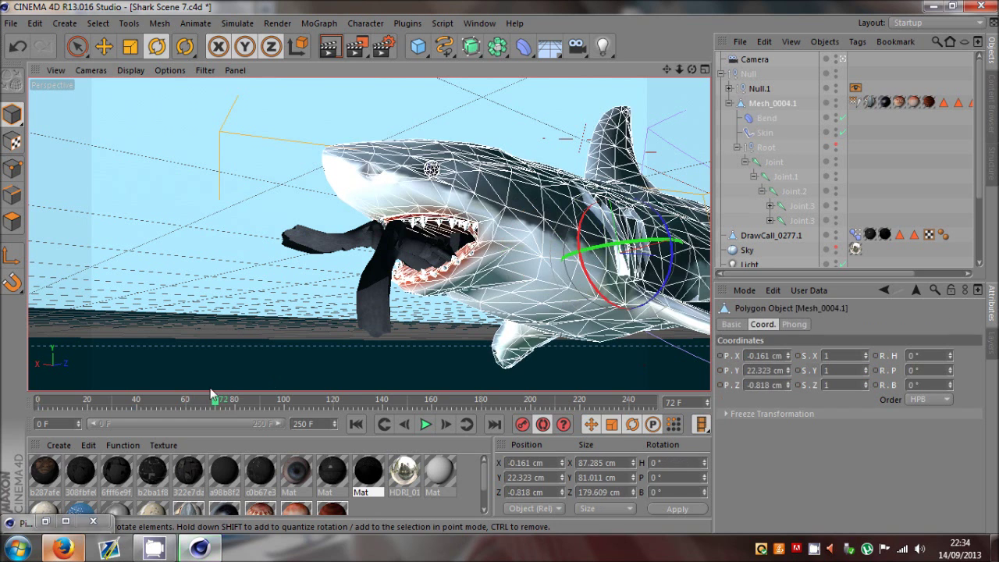
left_click(786, 178)
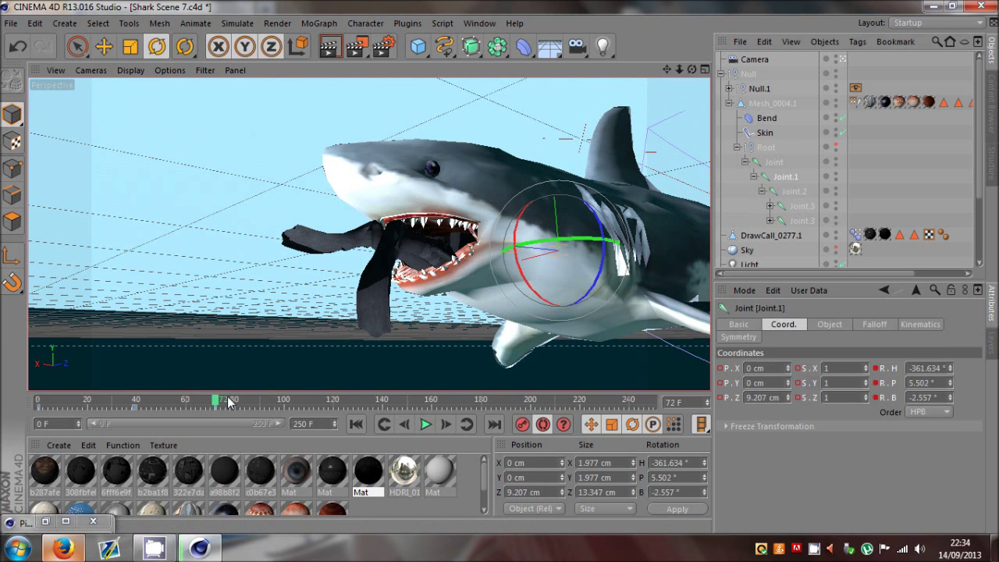
At frame 115, rotate Joint.1 and turn Joint.2 to about P -17.5°, keyframing the shark's body pose
key("ctrl+g")
left_click_drag(529, 252, 518, 258)
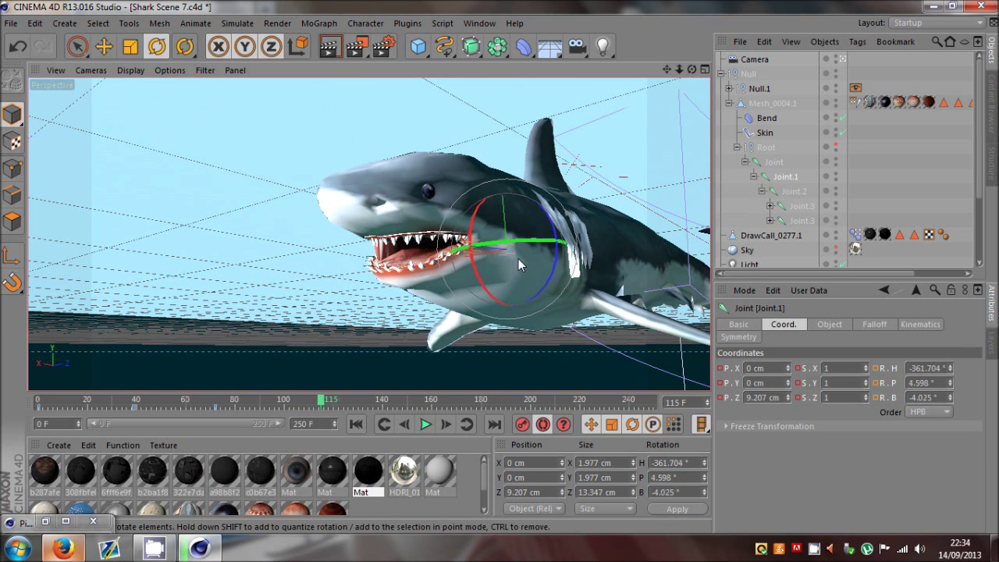
left_click(794, 192)
left_click_drag(486, 242, 493, 258)
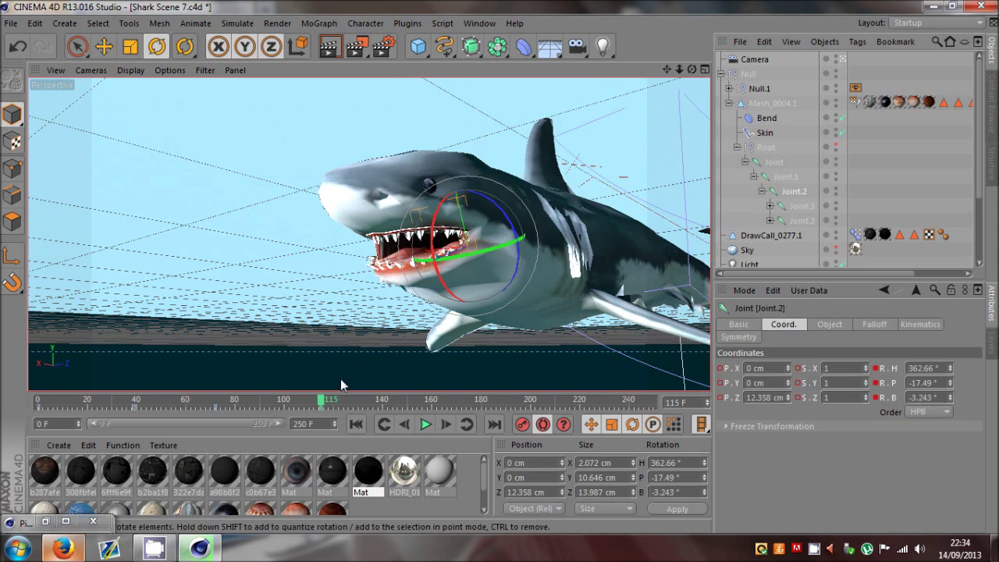
Rotate Joint.1 and Joint.2 at frame 174, and raise Joint.2 to about P -16.4° at frame 221, keyframing each pose
left_click_drag(321, 402, 465, 404)
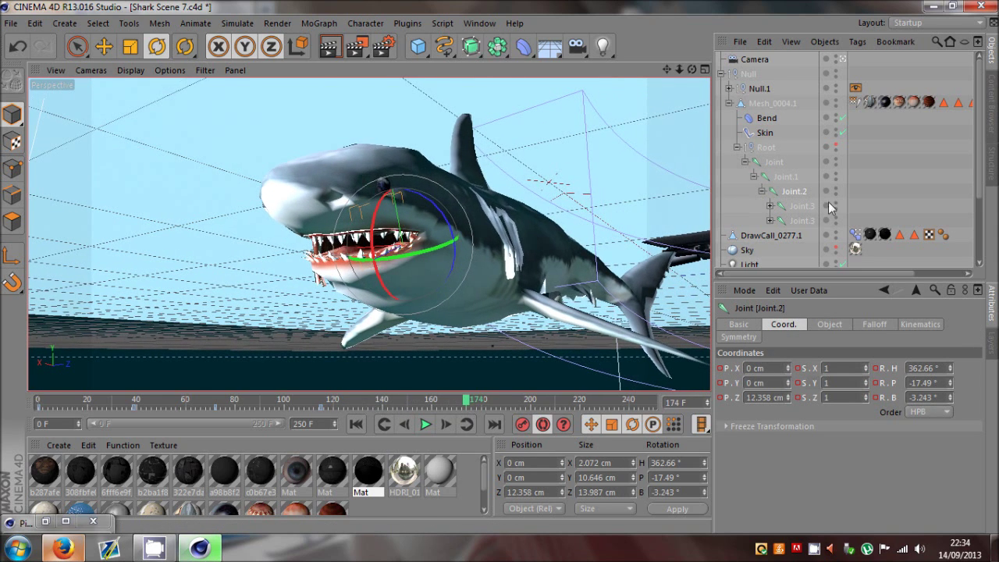
left_click(507, 248)
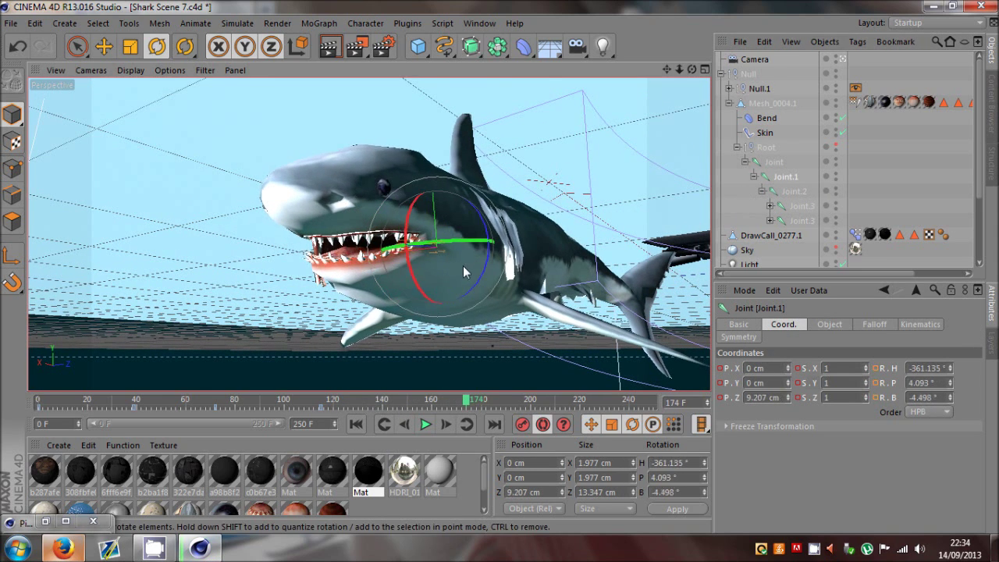
left_click(383, 233)
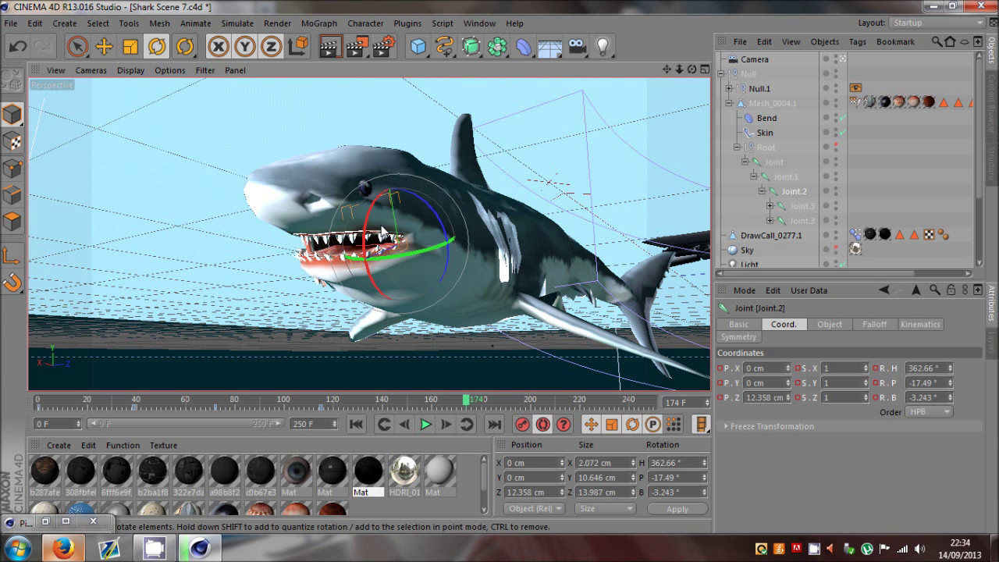
left_click_drag(383, 233, 377, 228)
left_click(582, 400)
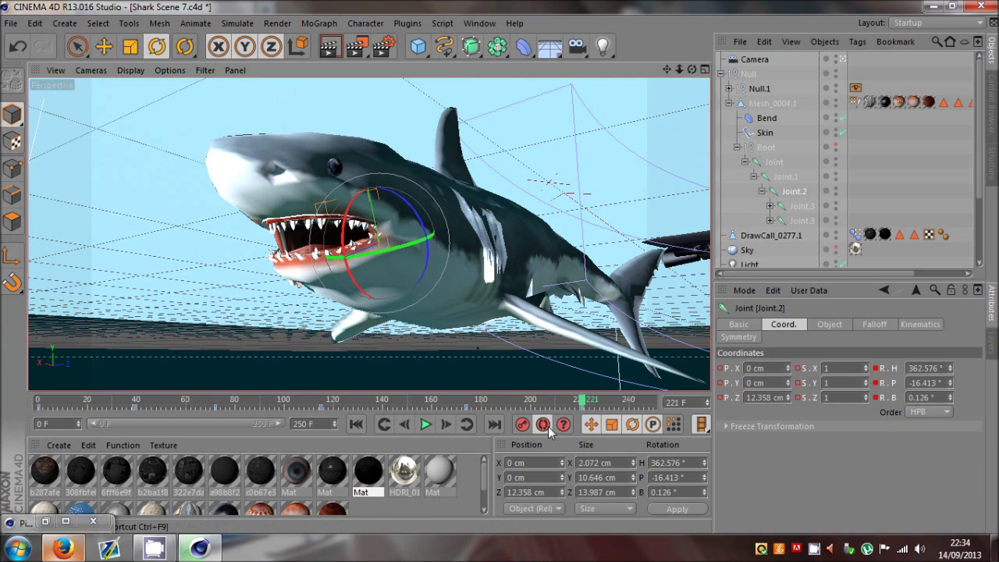
left_click(599, 381)
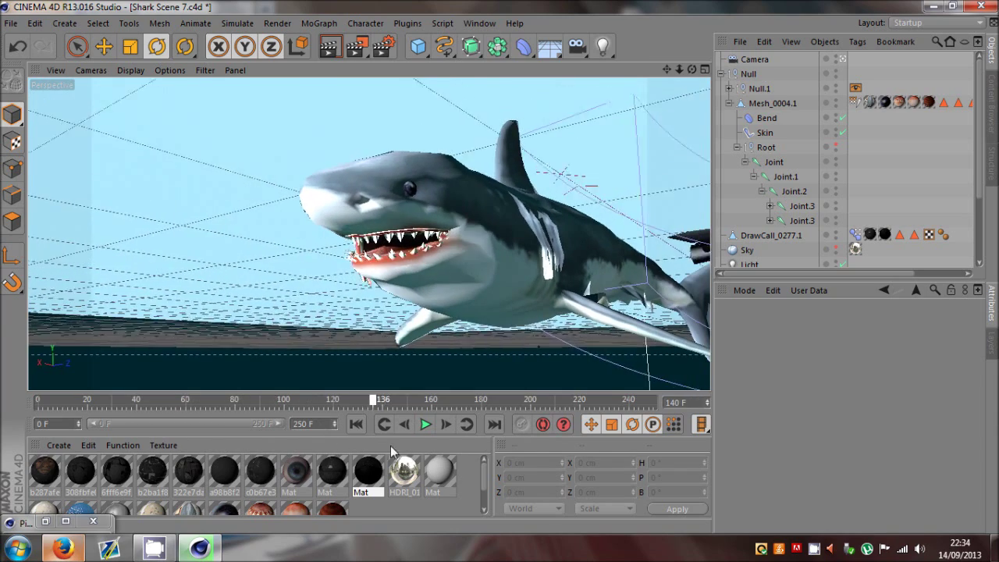
At frame 141, set the strength of the shark's Bend deformer to 60° and keyframe it
left_click(766, 117)
left_click_drag(459, 402, 387, 417)
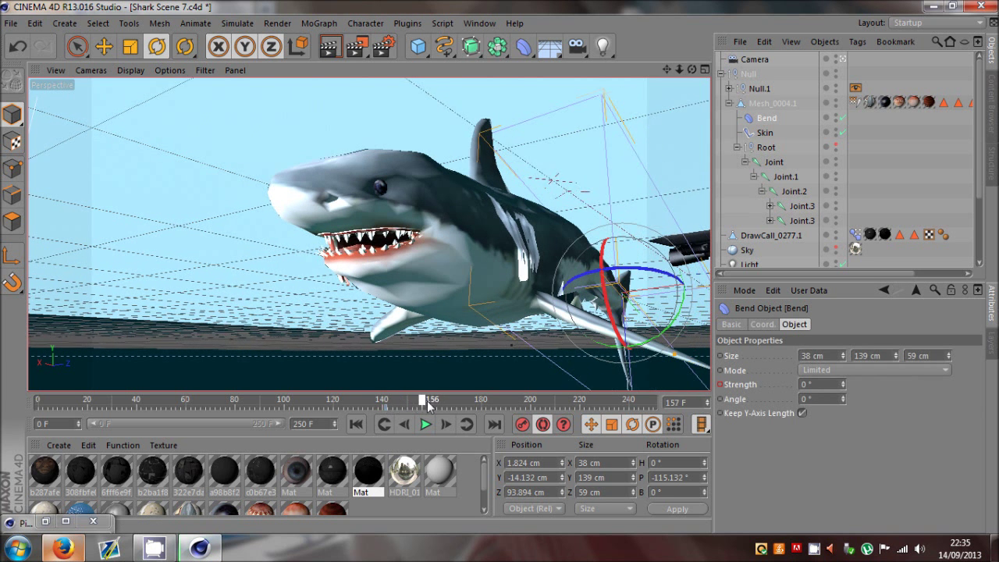
left_click(386, 404)
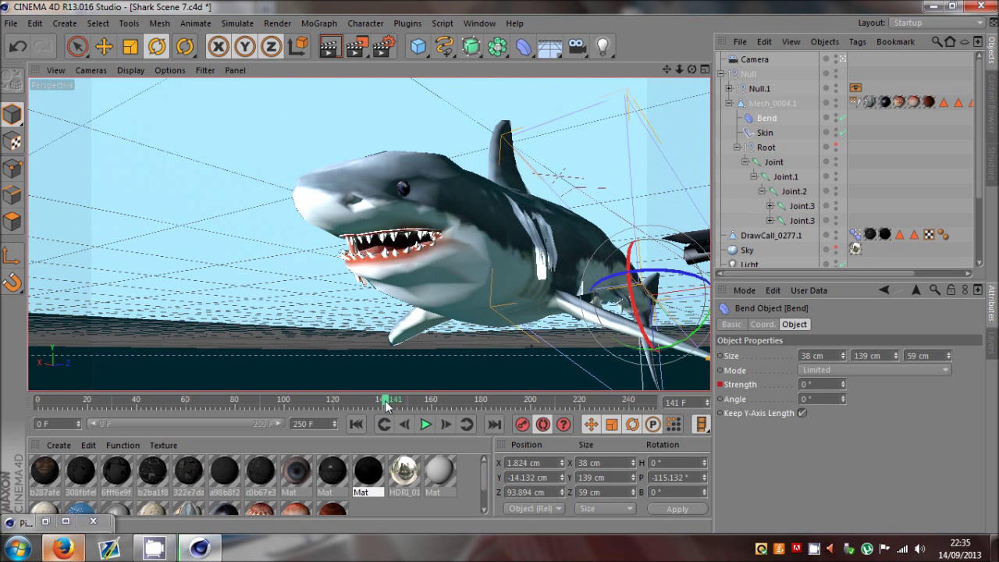
left_click(819, 384)
key("Return")
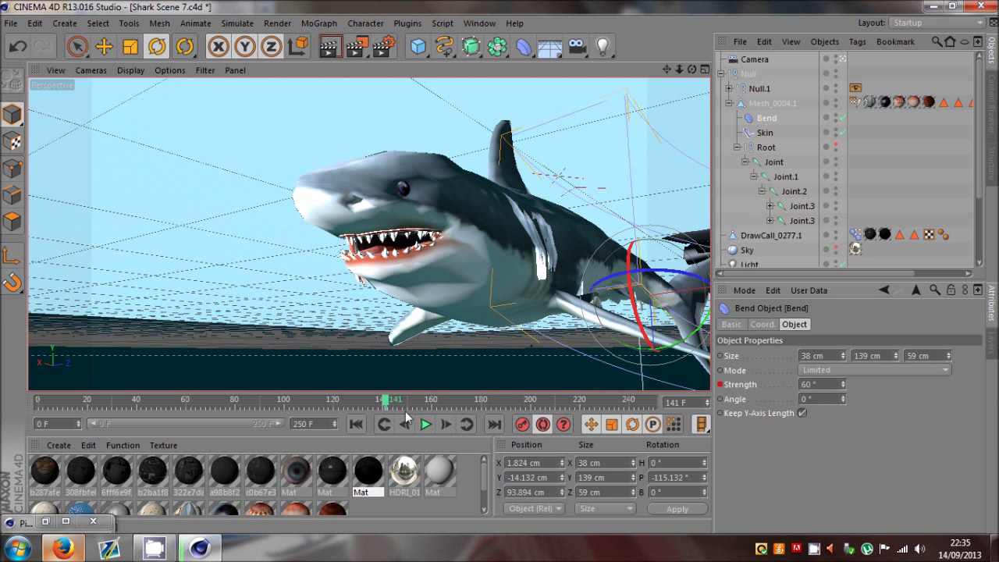
At frame 171, set the Bend deformer's strength to -60° and keyframe the opposite tail swing
left_click(460, 400)
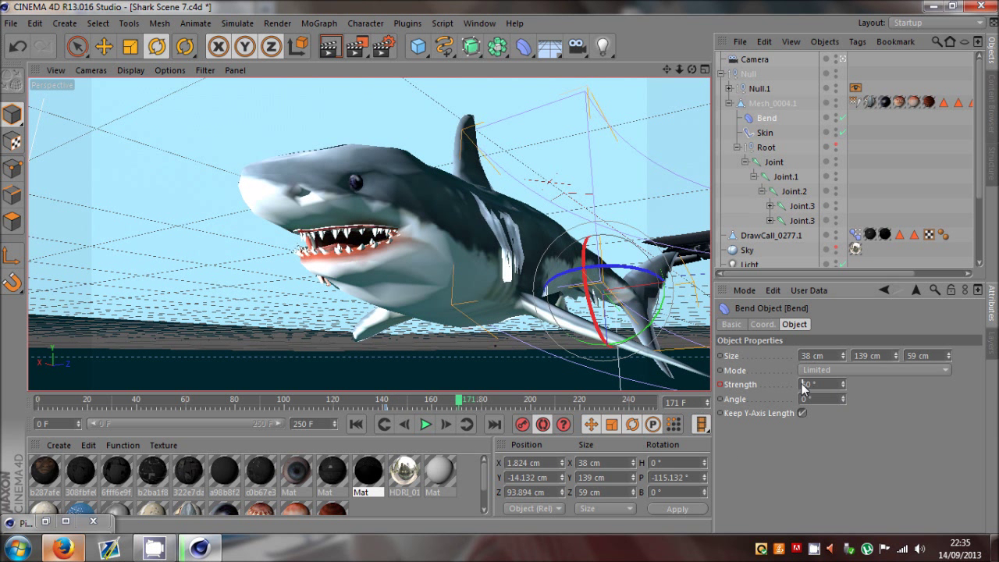
type("-")
key("Return")
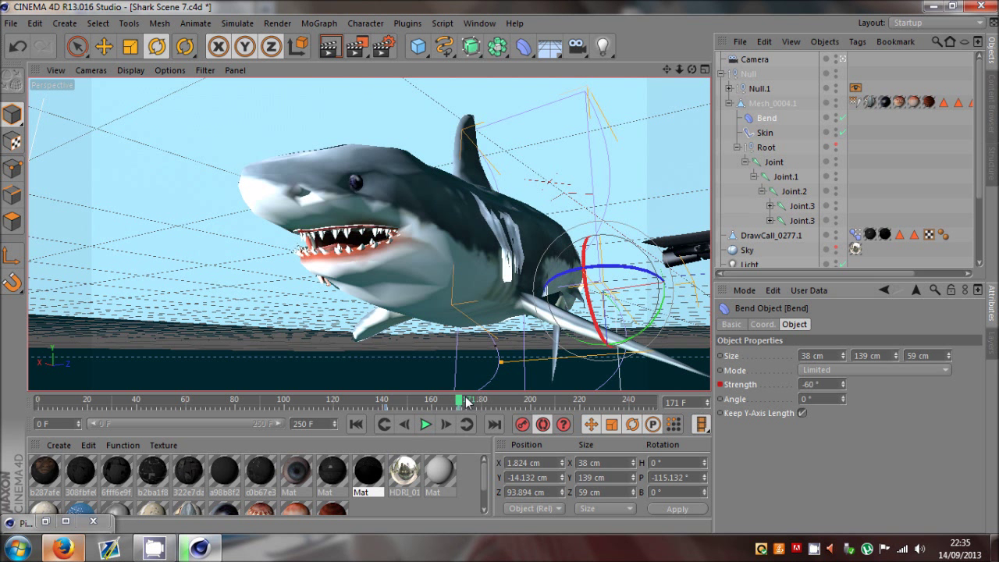
Copy the pair of Bend strength keys at frames 141 and 171 repeatedly along the timeline, forward from frame 199 and back to frame 35
left_click(383, 409)
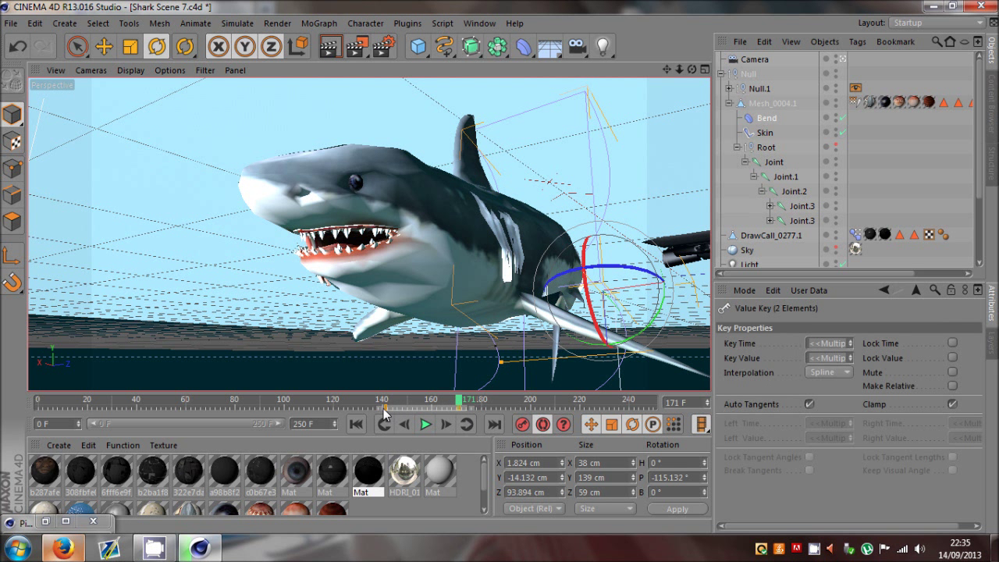
left_click(529, 402)
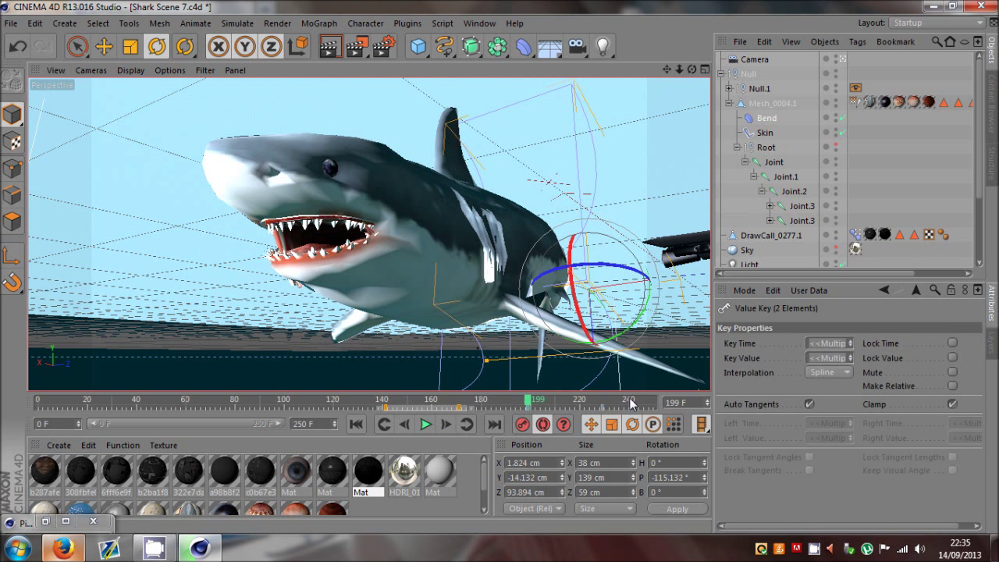
left_click_drag(286, 398, 125, 406)
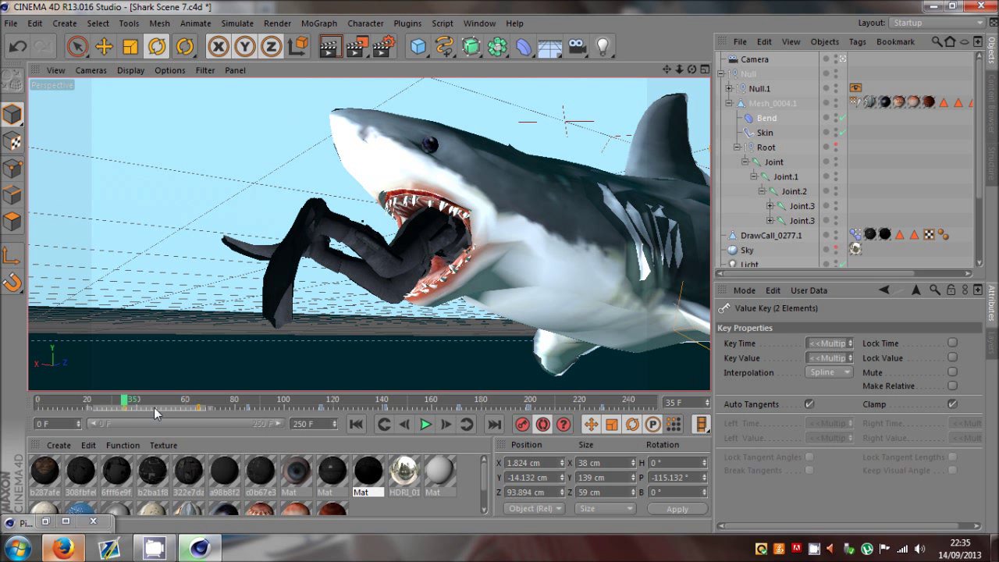
At frame 0, set the Bend strength to -60° and keyframe it, and scrub through the shot to check the tail motion
left_click_drag(65, 403, 39, 401)
left_click(775, 120)
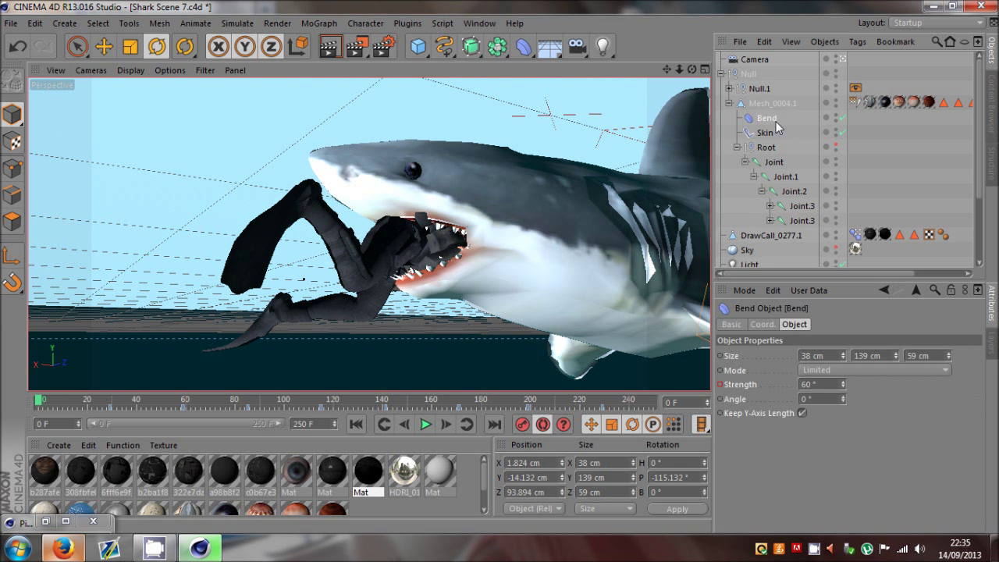
left_click(805, 385)
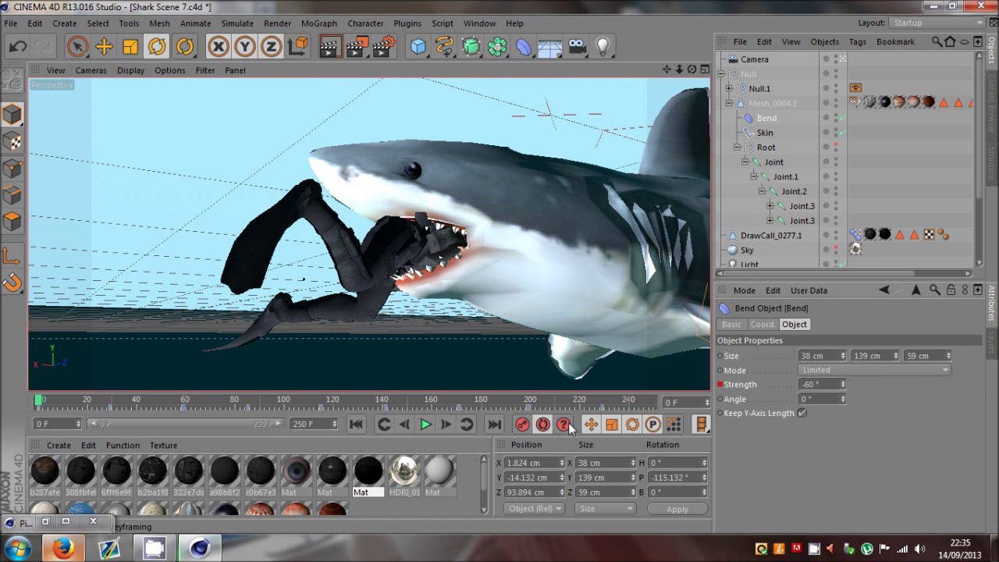
left_click(926, 170)
left_click(104, 47)
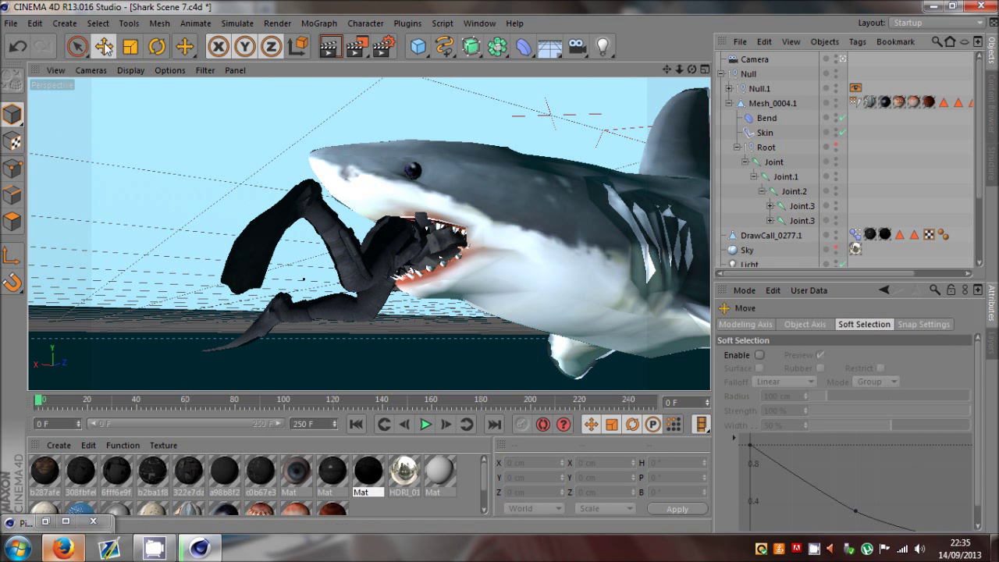
left_click_drag(43, 402, 486, 424)
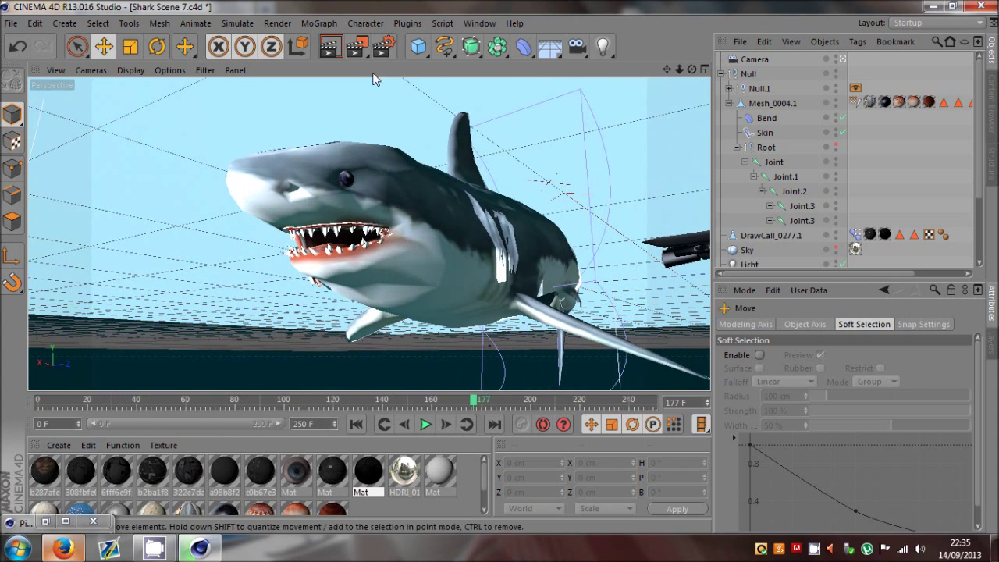
Save the project under the new name Shark Scene 8.c4d in the Jaws Animation folder
left_click(11, 23)
left_click(36, 158)
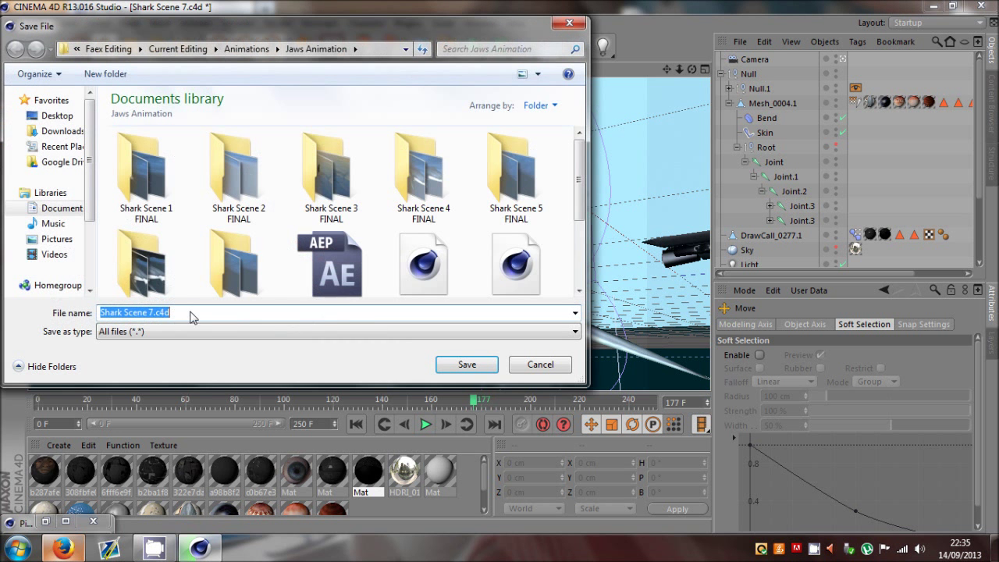
key("BackSpace")
type("8")
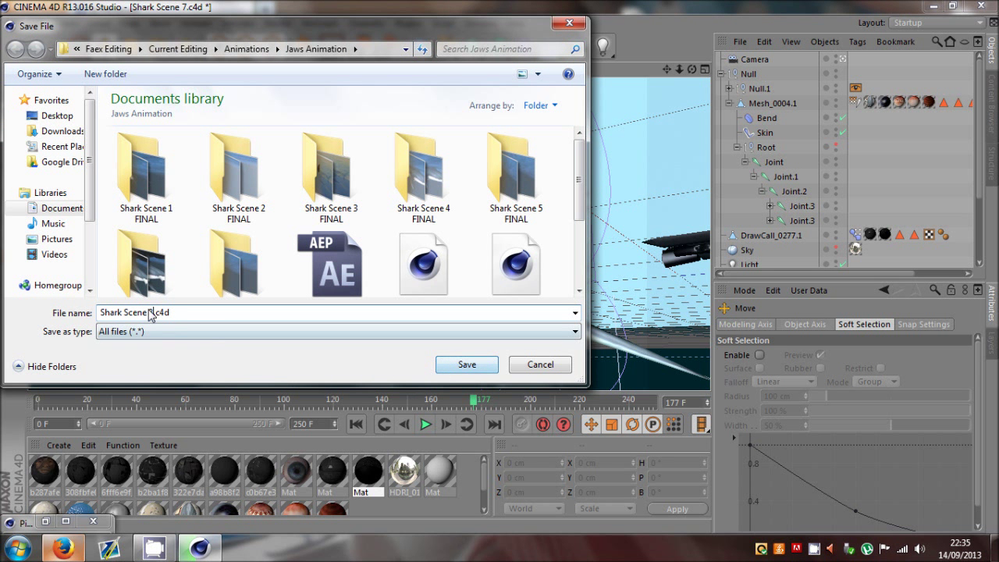
left_click(473, 375)
Create a folder named Shark Scene 8 FINAL inside Jaws Animation and make it the save location for the rendered image
left_click(372, 54)
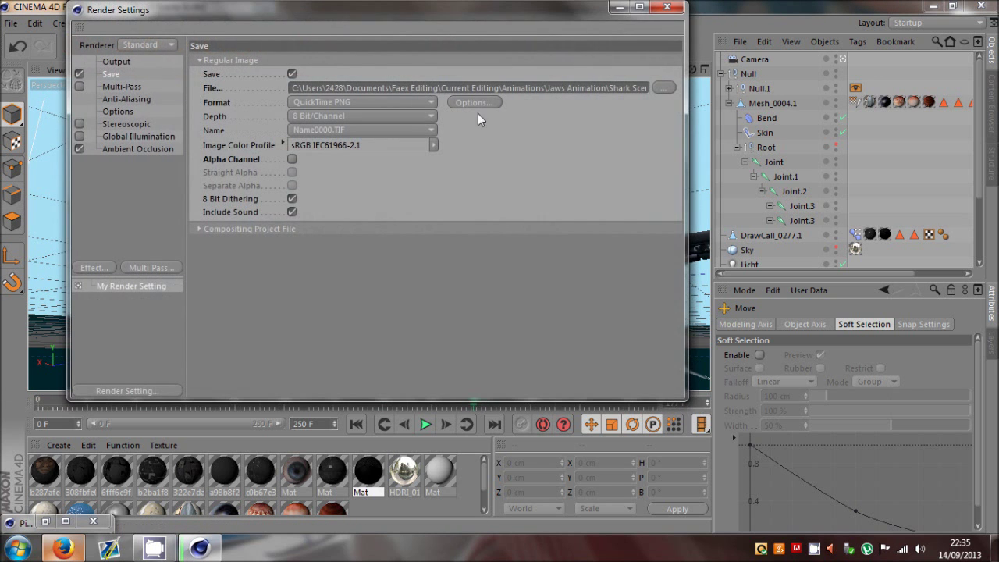
left_click(672, 86)
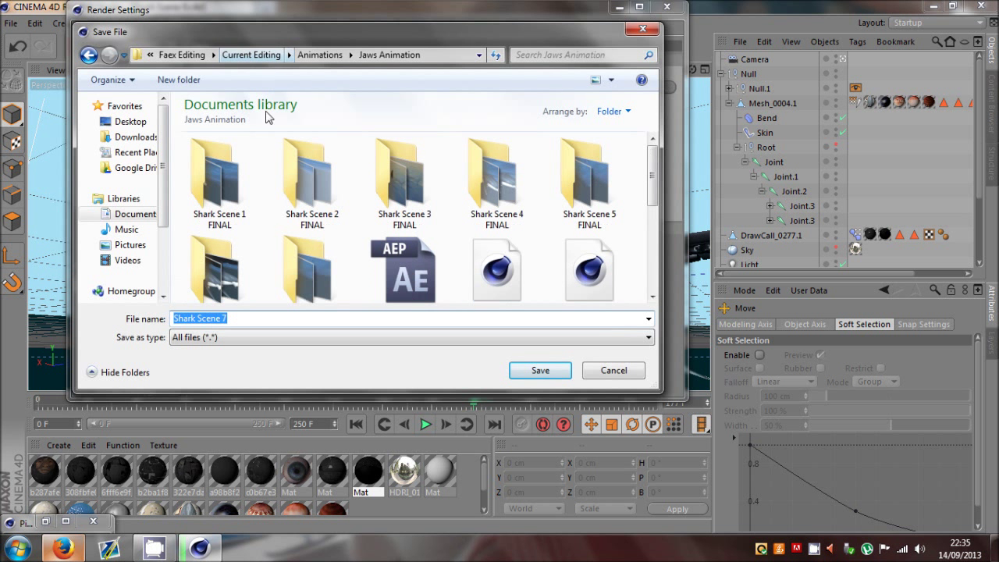
left_click(200, 80)
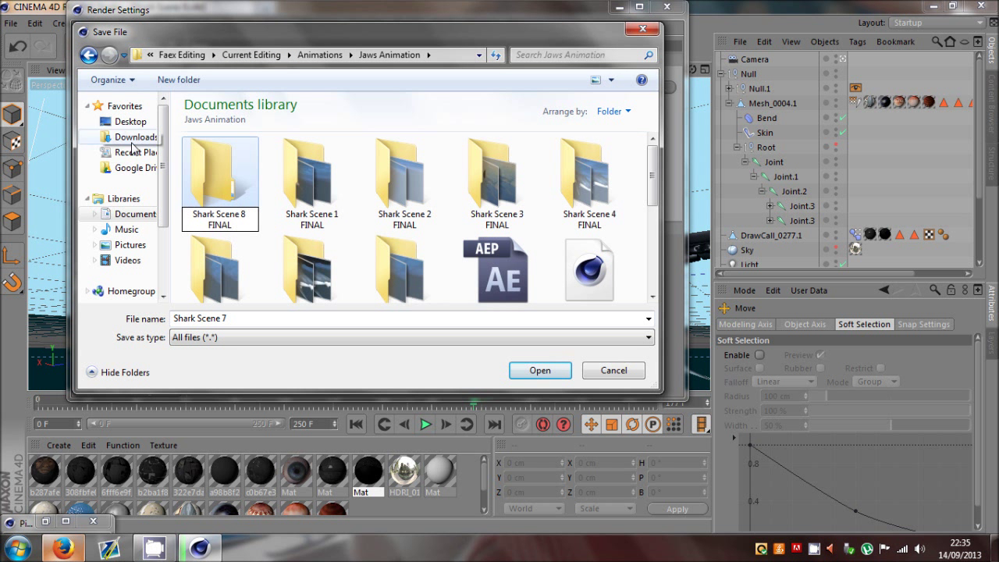
key("Return")
double_click(400, 271)
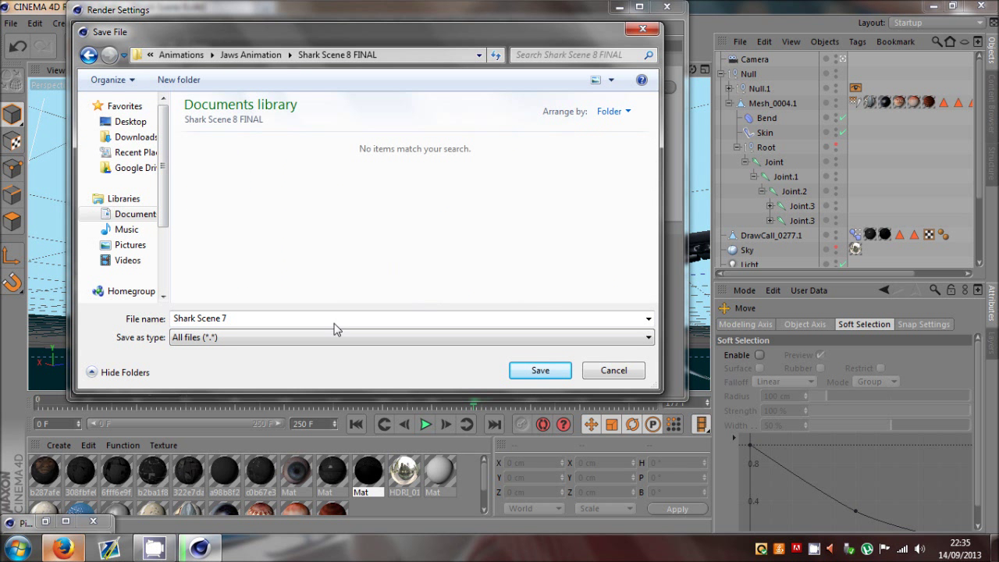
left_click(536, 371)
Check the render's output size and frame range, close the render settings and save the project
left_click(114, 61)
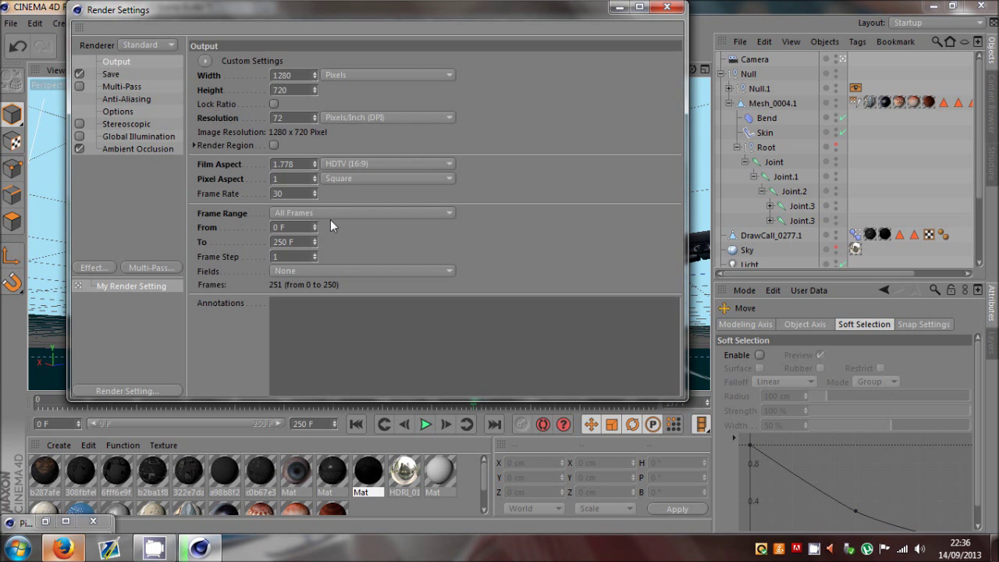
left_click(666, 7)
left_click(11, 22)
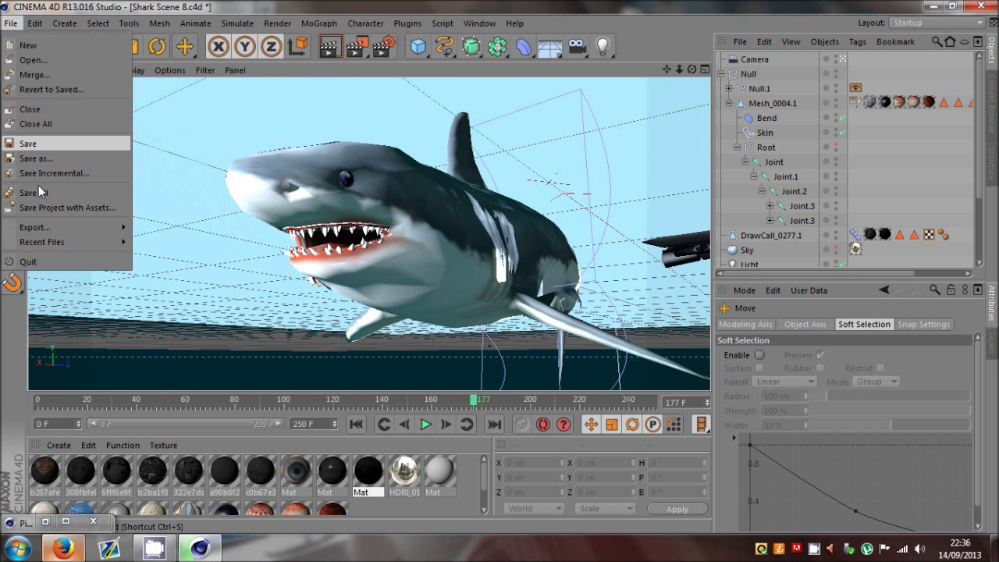
left_click(39, 145)
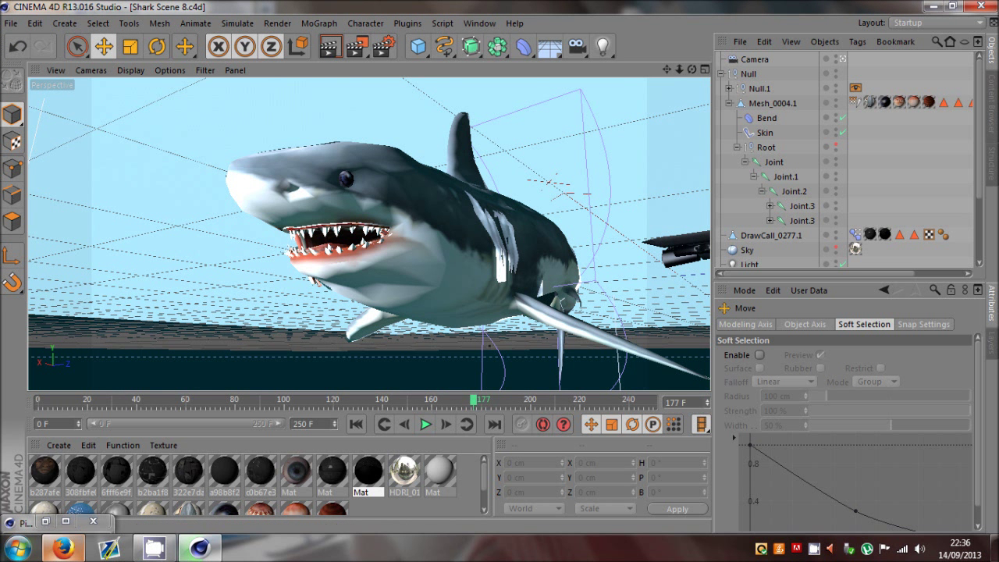
Bring up the Picture Viewer to check the running render's progress, and minimize it again
left_click(45, 521)
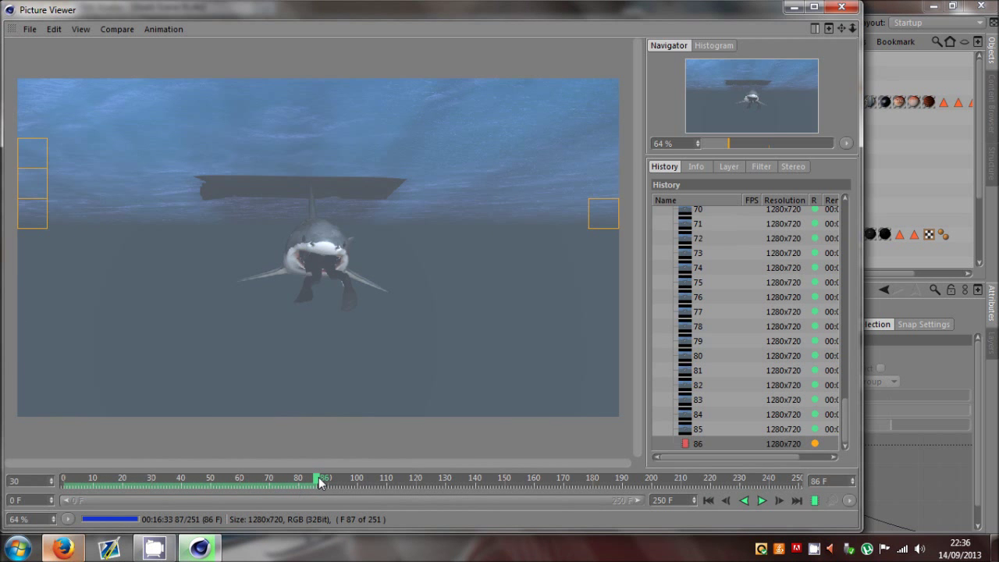
left_click_drag(320, 483, 337, 497)
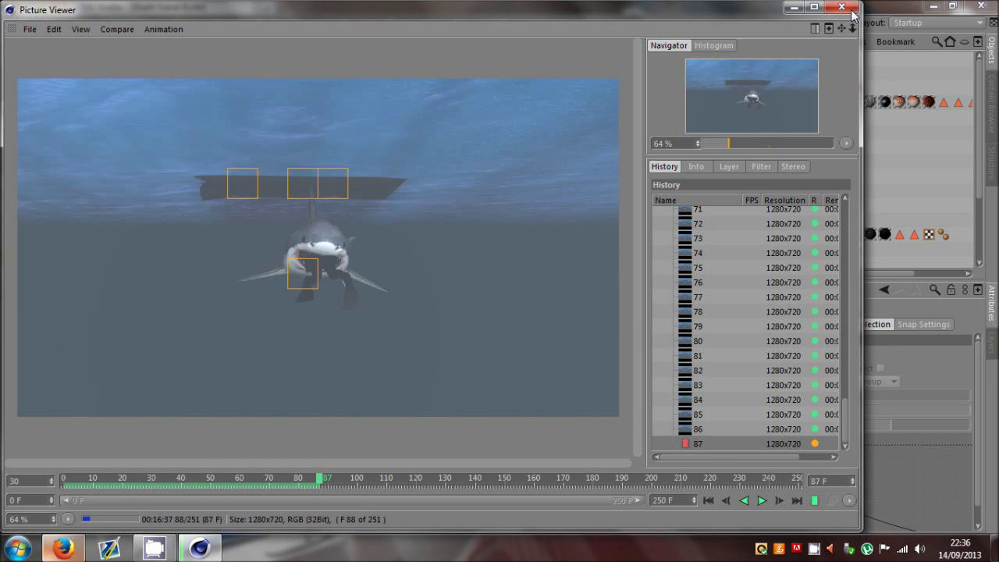
left_click(793, 7)
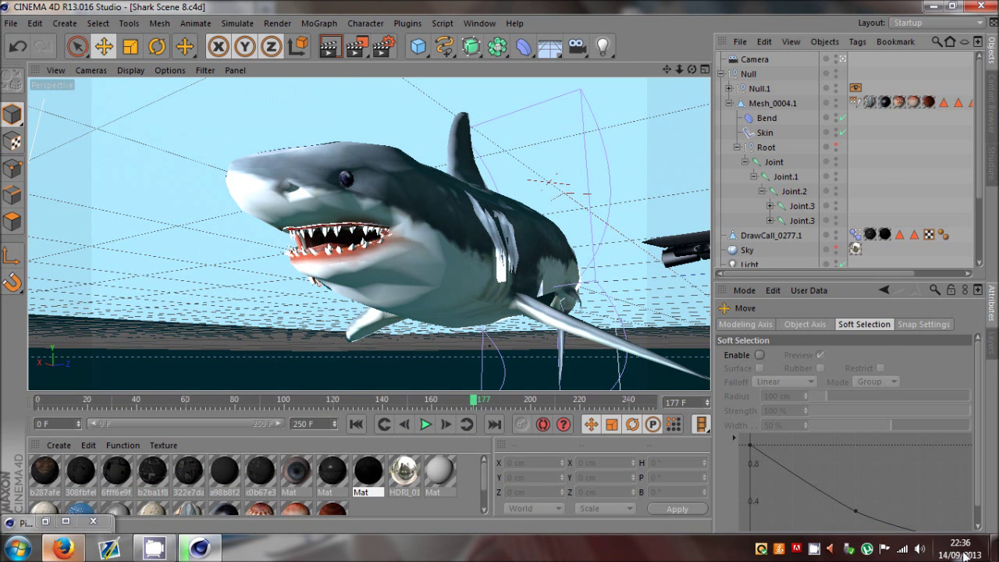
Collapse the hierarchy under the shark mesh Mesh_0004.1 in the object list
left_click(729, 103)
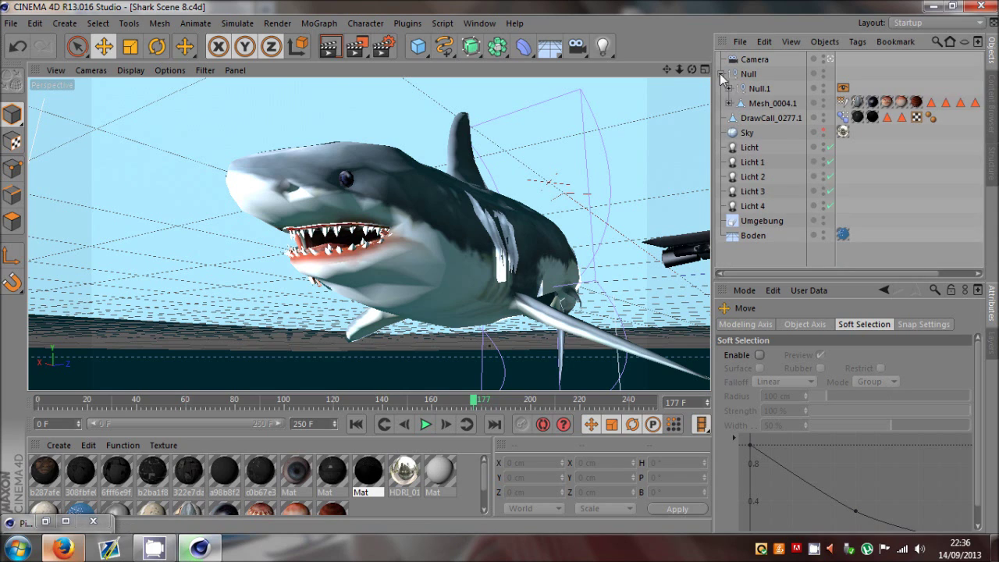
Retime the camera's keyframes, placing the start key at frame 0 and the end key at frame 220
left_click(721, 74)
left_click_drag(343, 405, 565, 414)
left_click(753, 59)
left_click(467, 406)
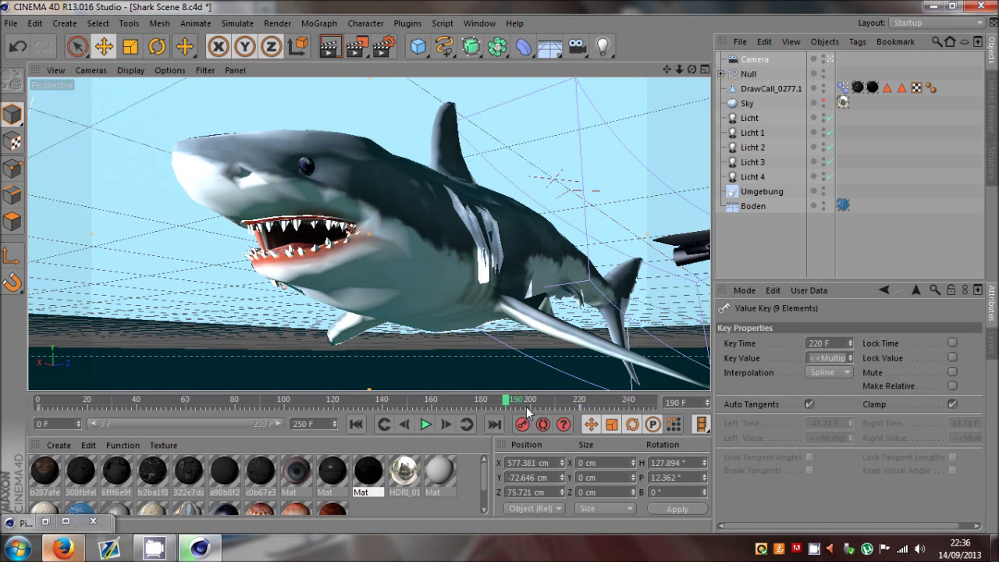
left_click_drag(84, 412, 40, 410)
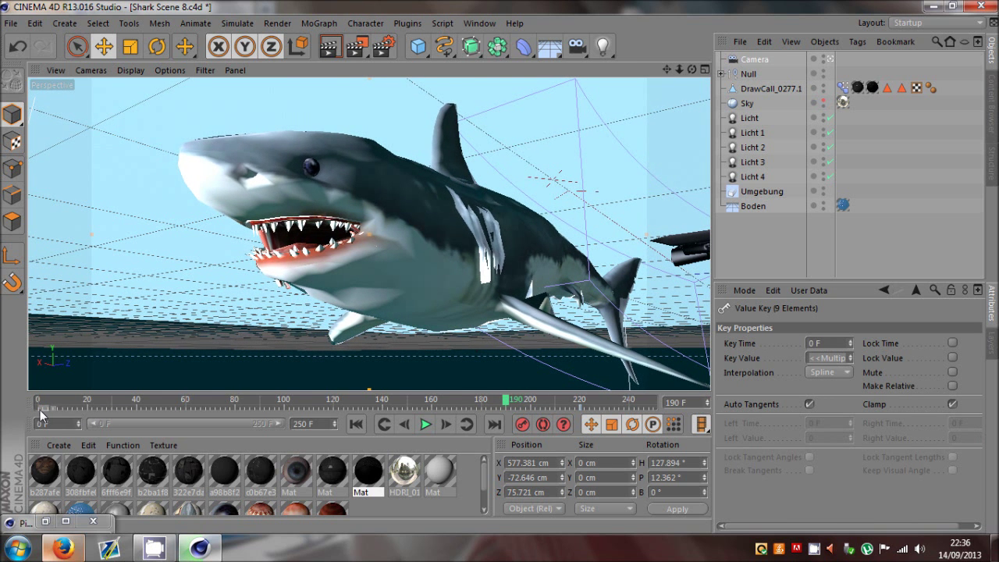
Select the Null group with all its children and shift its keyframes earlier, starting at frame -16
left_click(748, 73)
right_click(748, 73)
left_click(780, 244)
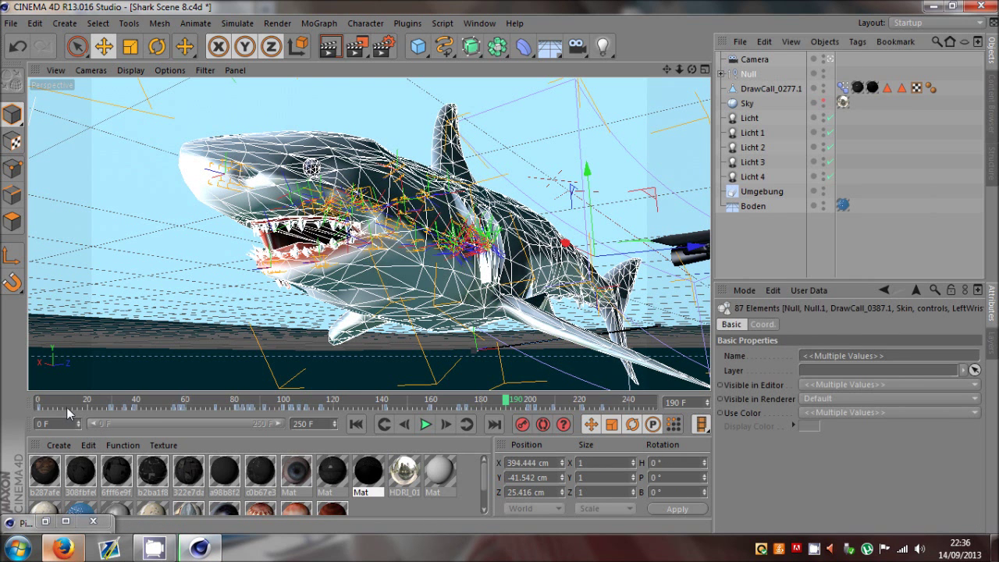
left_click_drag(68, 407, 27, 414)
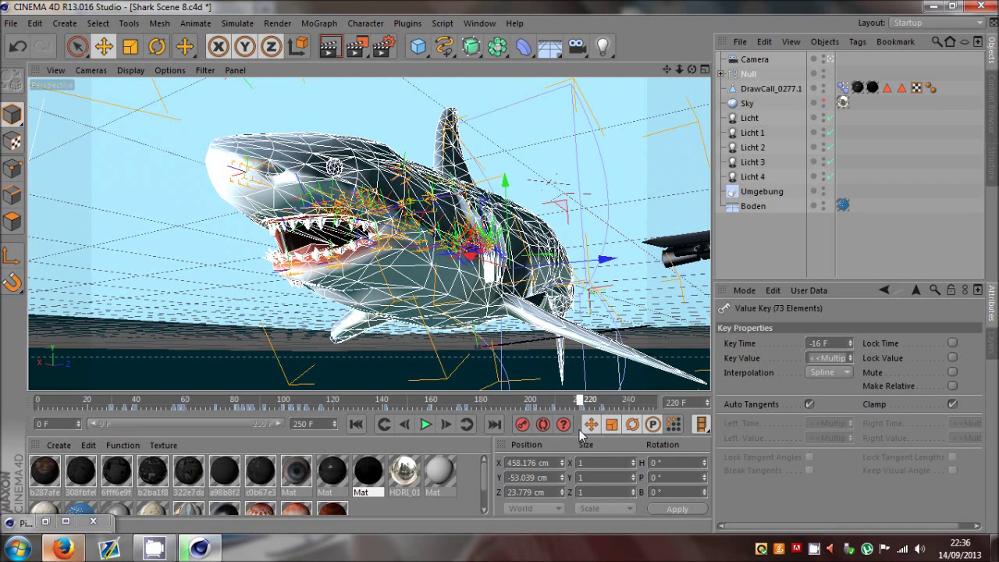
Shorten the animation's end to frame 210 and save the project
left_click(404, 425)
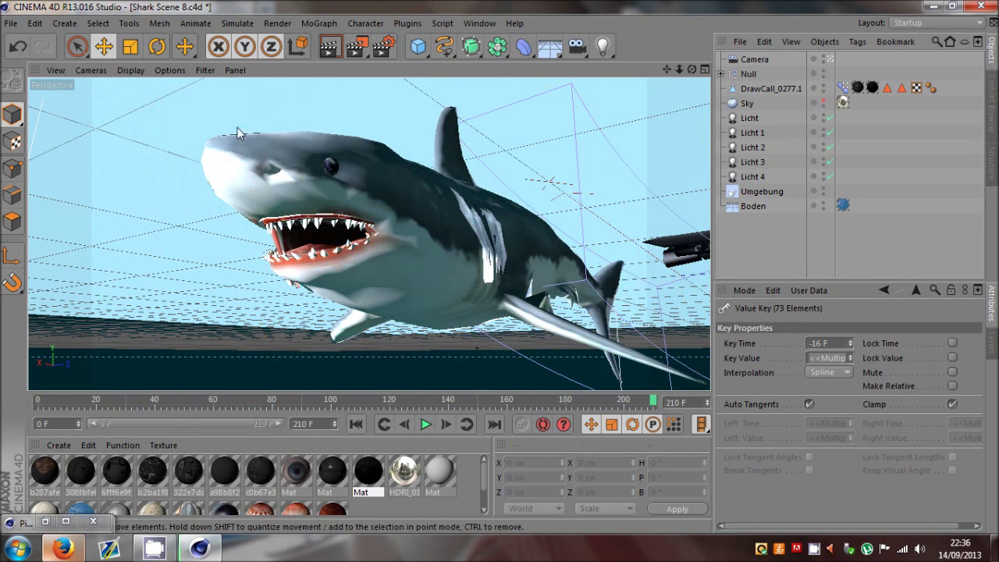
left_click(18, 24)
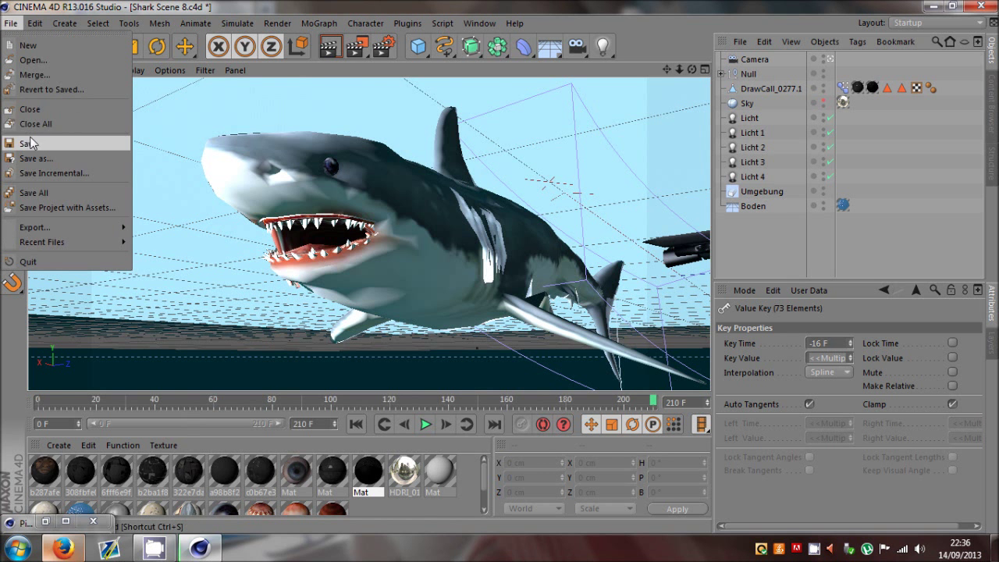
left_click(33, 142)
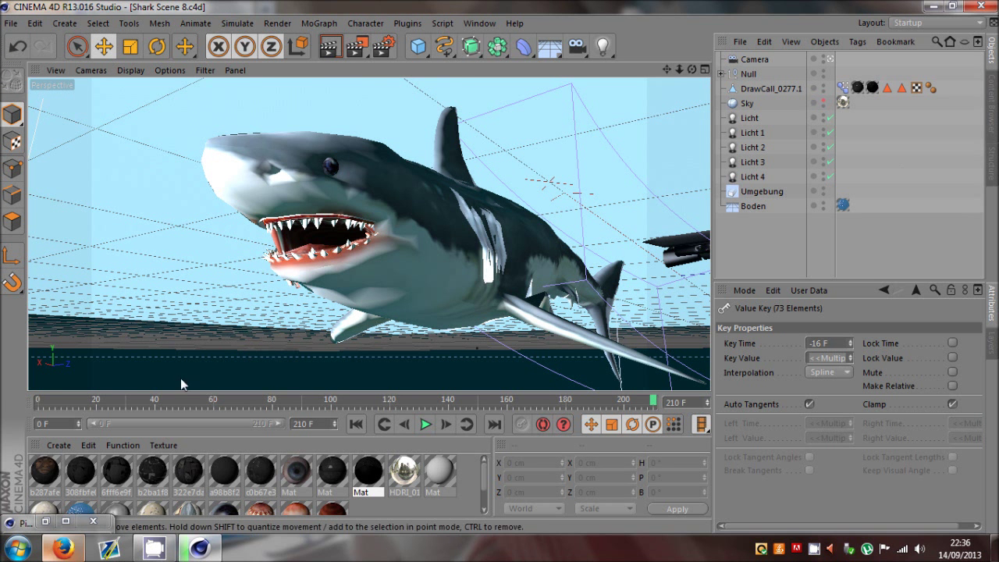
Try to reposition the diver's LeftAnkleJoint.Goal and RightAnkleJoint.Goal together at frame 98, and undo the last move
left_click_drag(170, 400, 323, 410)
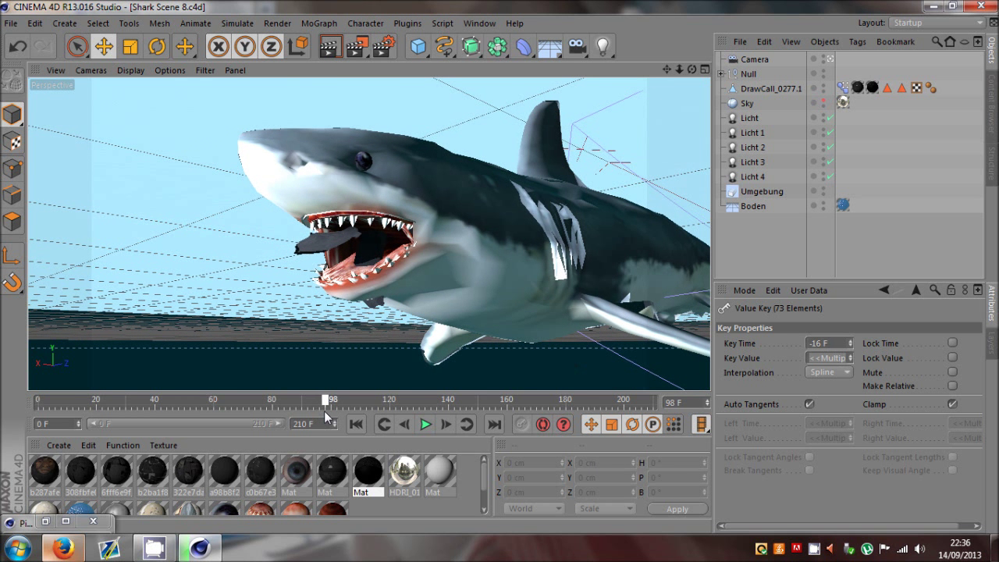
left_click(720, 73)
left_click(729, 103)
left_click(729, 103)
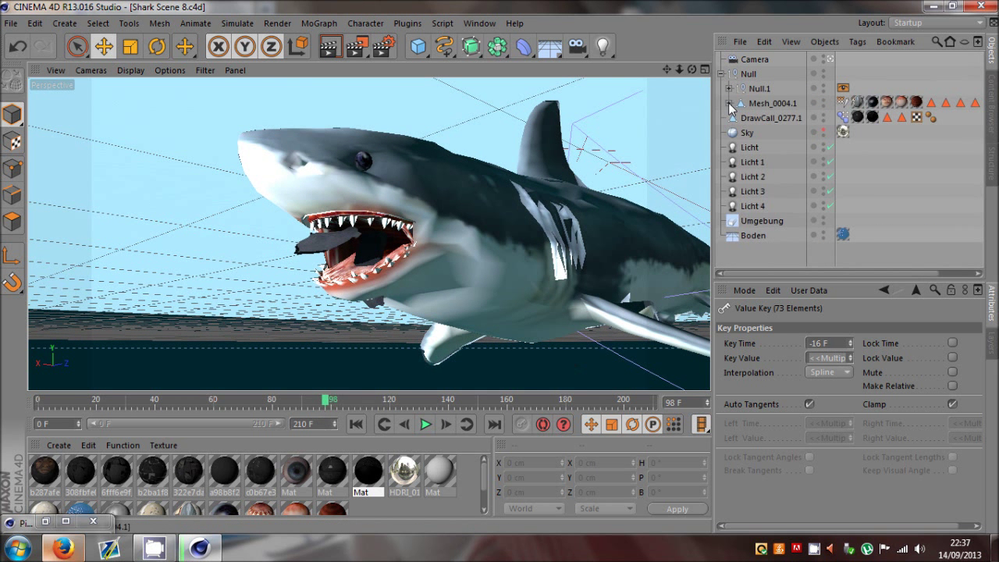
left_click(729, 88)
left_click(737, 103)
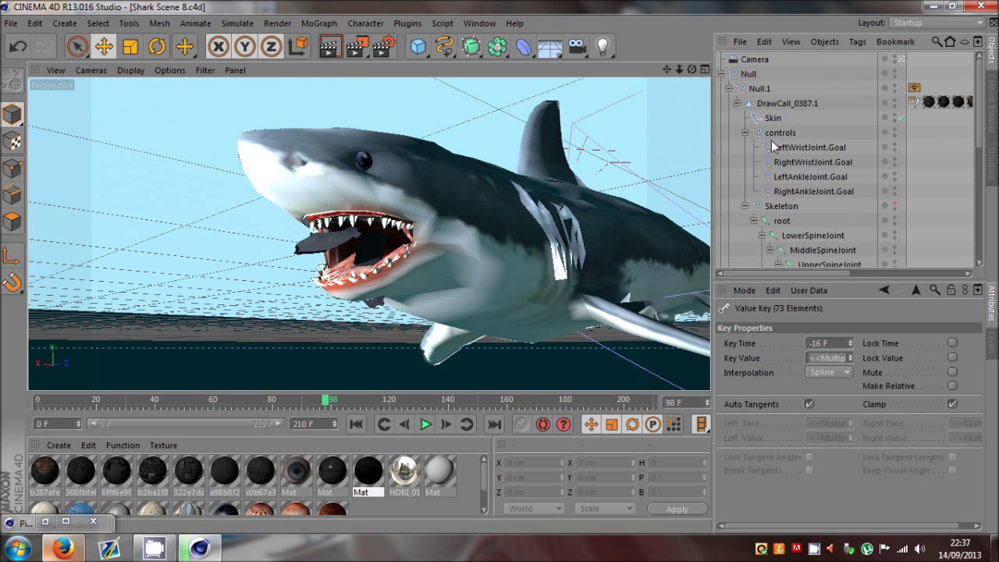
left_click(808, 176)
left_click(808, 190, "ctrl")
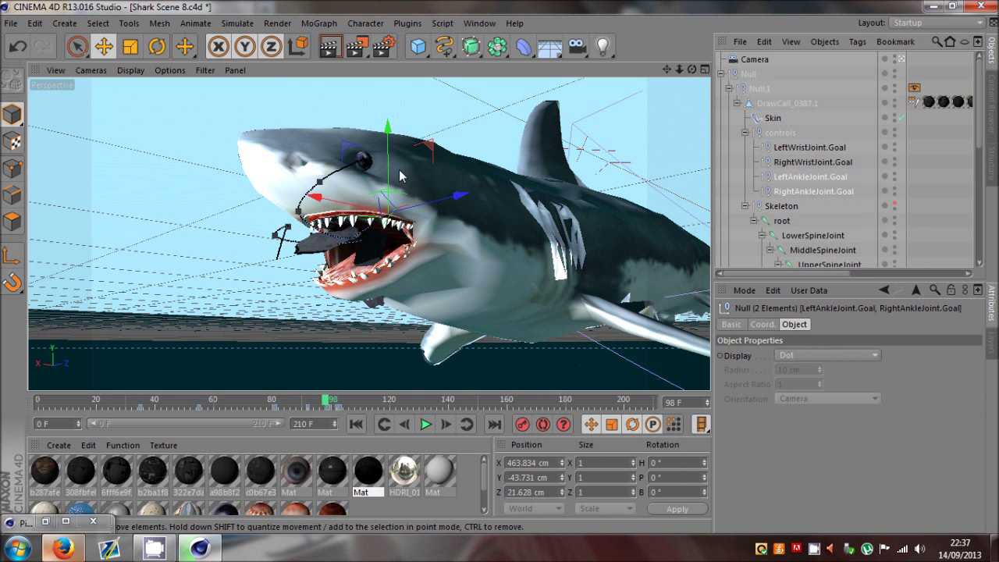
mouse_move(390, 172)
left_mouse_down()
mouse_move(390, 164)
mouse_move(392, 175)
left_mouse_up()
left_click_drag(390, 212, 382, 193)
key("ctrl+z")
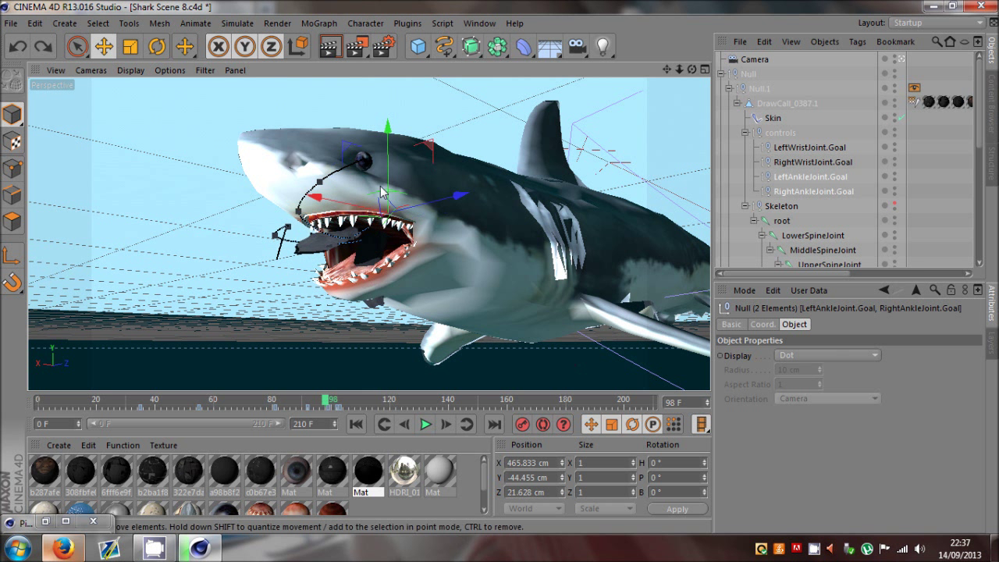
Expand the right leg's joint hierarchy and try to rotate RightMidFootJoint at frame 100
scroll(814, 209, "down", 5)
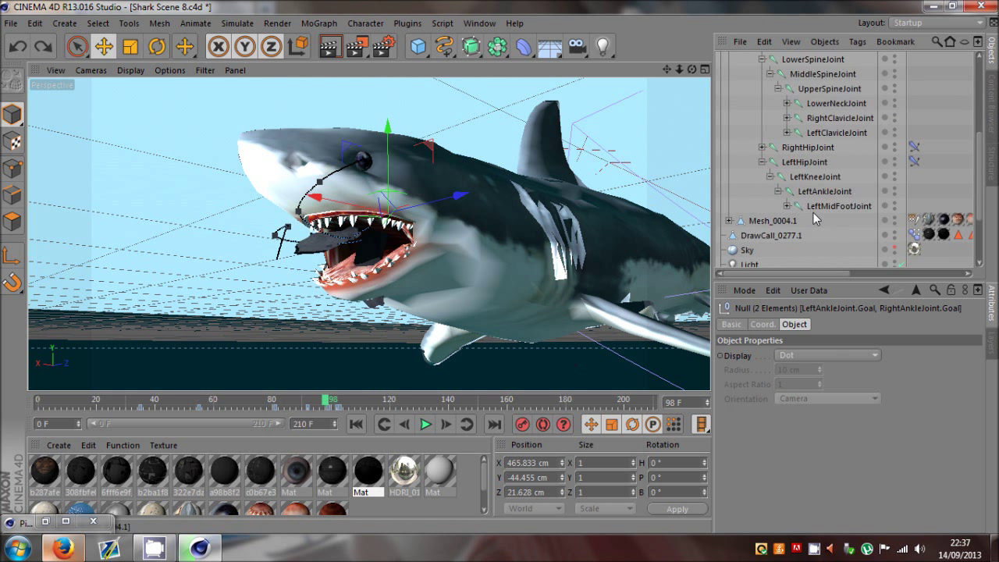
left_click(818, 206)
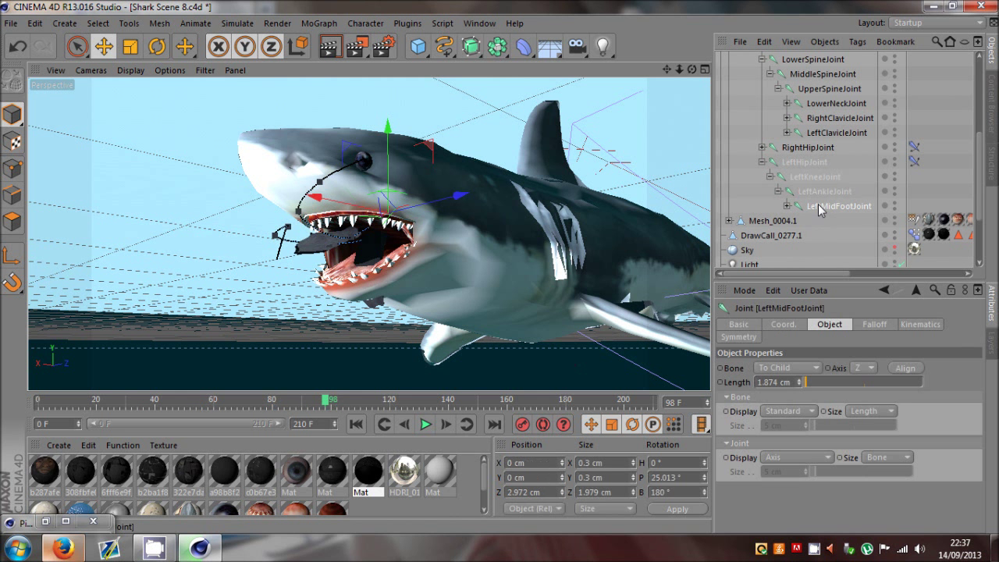
left_click(763, 148)
left_click(762, 147)
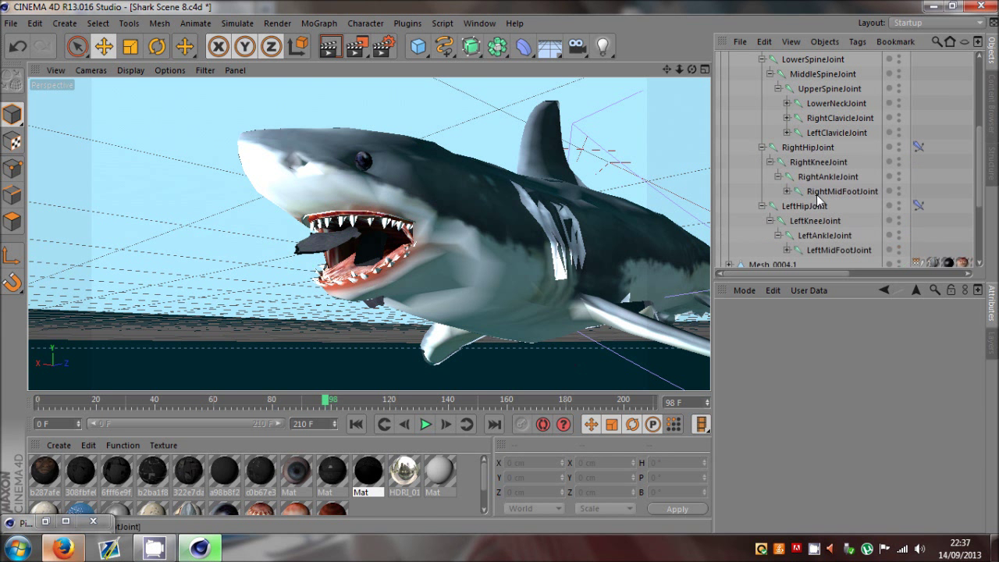
left_click(841, 191)
mouse_move(325, 399)
left_mouse_down()
mouse_move(301, 406)
mouse_move(330, 401)
left_mouse_up()
left_click(157, 47)
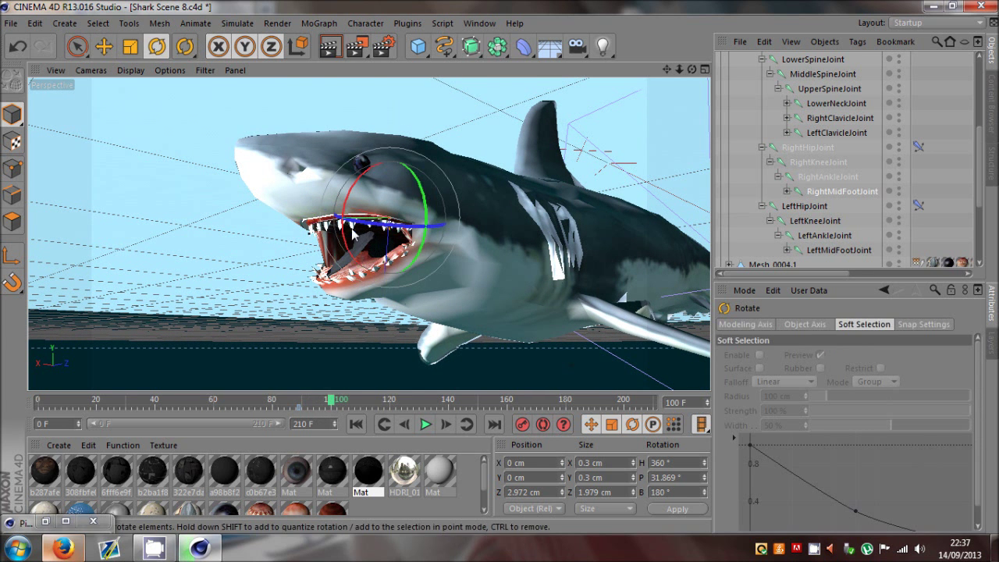
left_click_drag(348, 209, 380, 178)
left_click_drag(365, 402, 316, 401)
Select LeftMidFootJoint, leave the camera view and step through frames 95 to 105 to examine the diver's feet in the shark's mouth
left_click(827, 249)
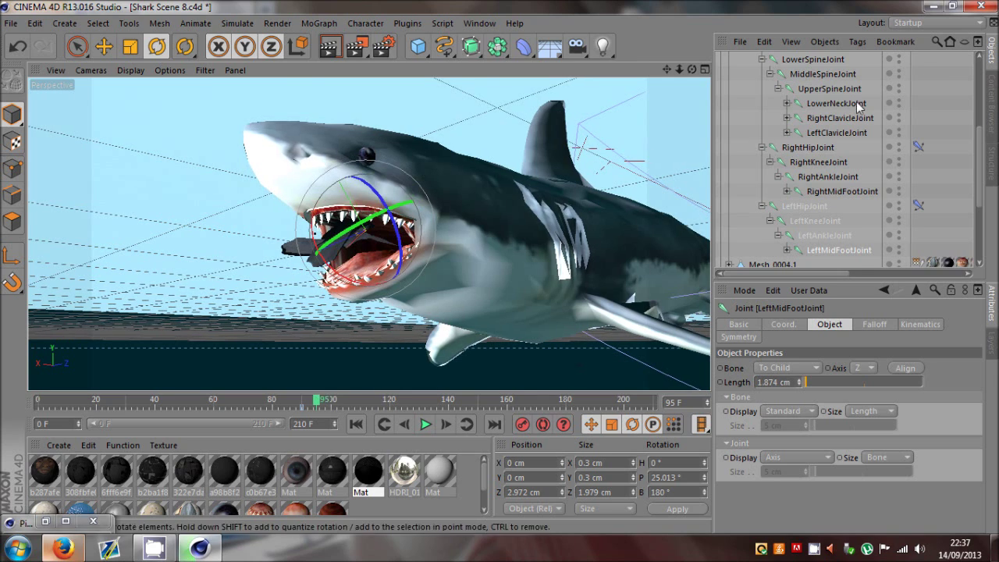
scroll(900, 71, "up", 5)
left_click(905, 60)
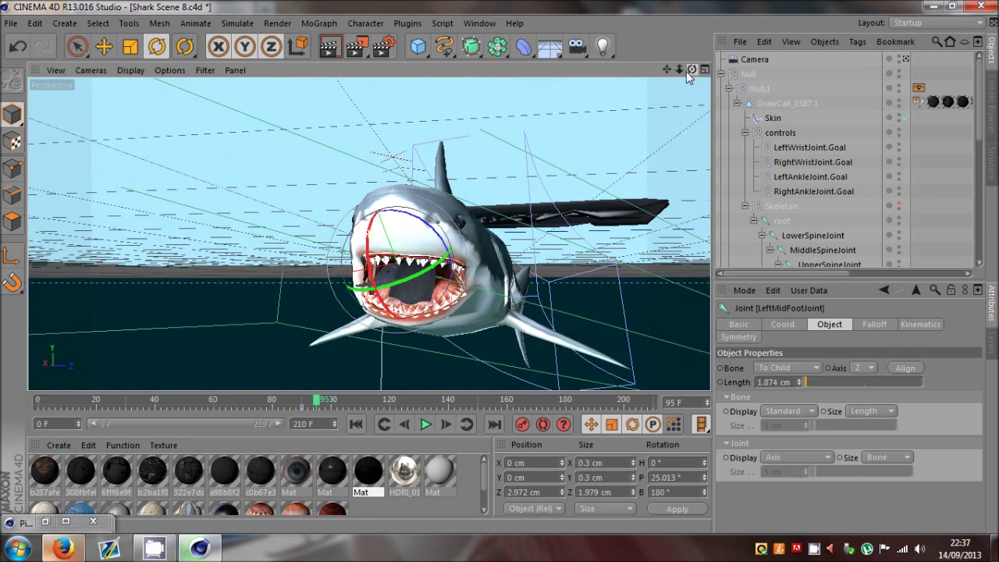
left_click(446, 425)
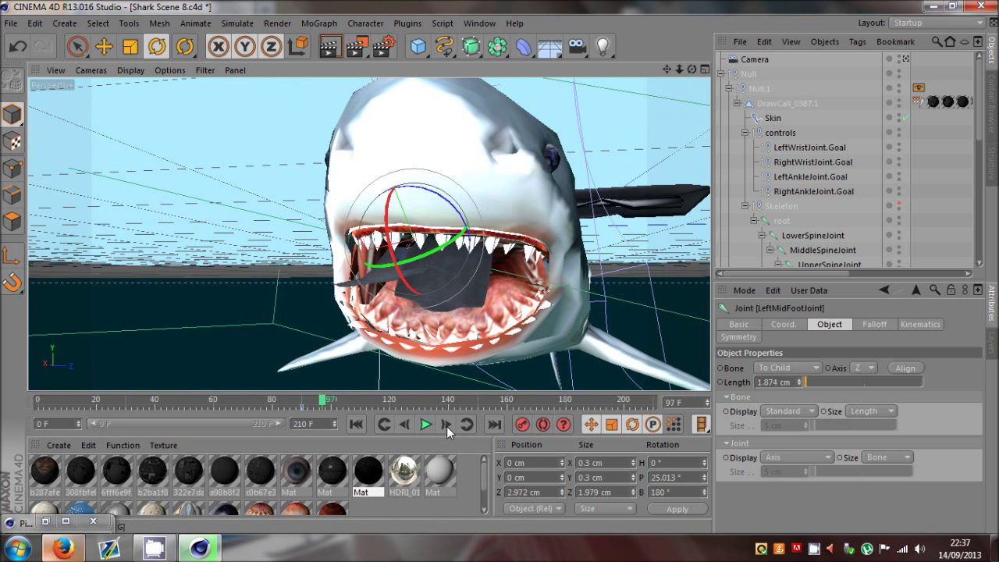
left_click(446, 424)
left_click(447, 424)
left_click(446, 425)
left_click(447, 424)
left_click(446, 425)
left_click(447, 425)
left_click(446, 424)
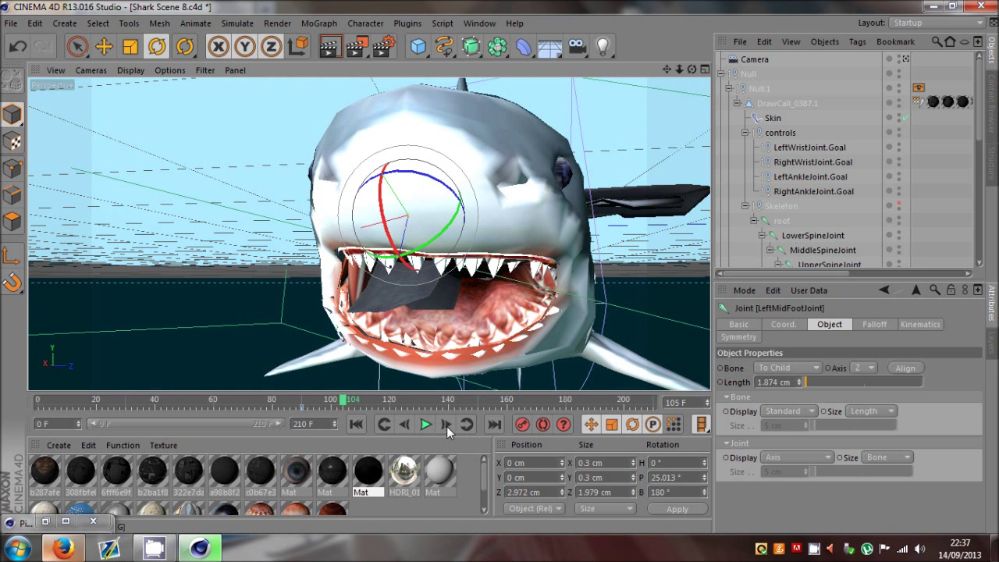
left_click(447, 424)
left_click(447, 424)
Discard the diver foot edits by reverting the project to its last saved version
left_click(11, 22)
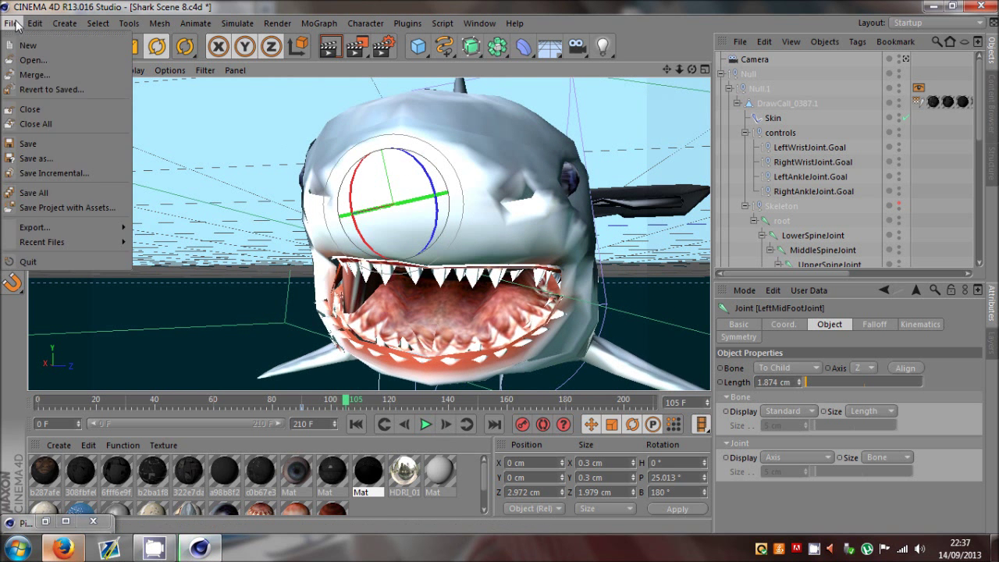
left_click(52, 88)
left_click(444, 328)
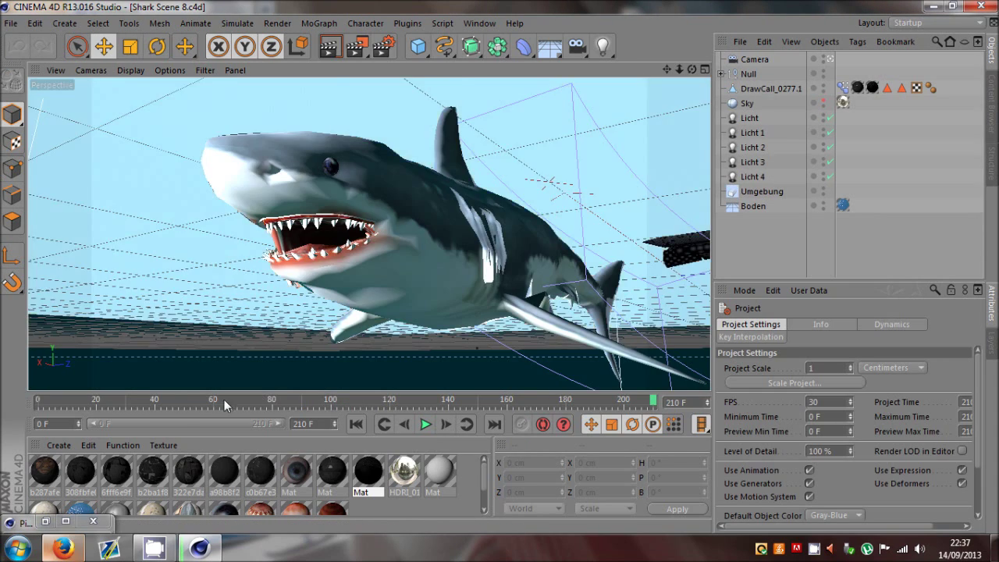
Scrub through the animation in the camera view and from a distant outside view to check the shark and camera motion
left_click_drag(224, 400, 254, 417)
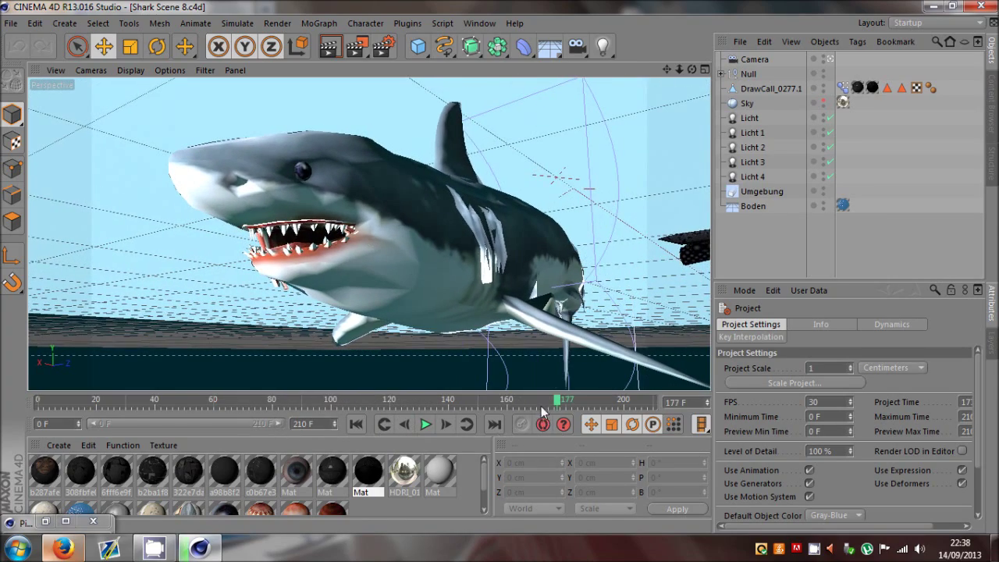
left_click_drag(547, 399, 160, 404)
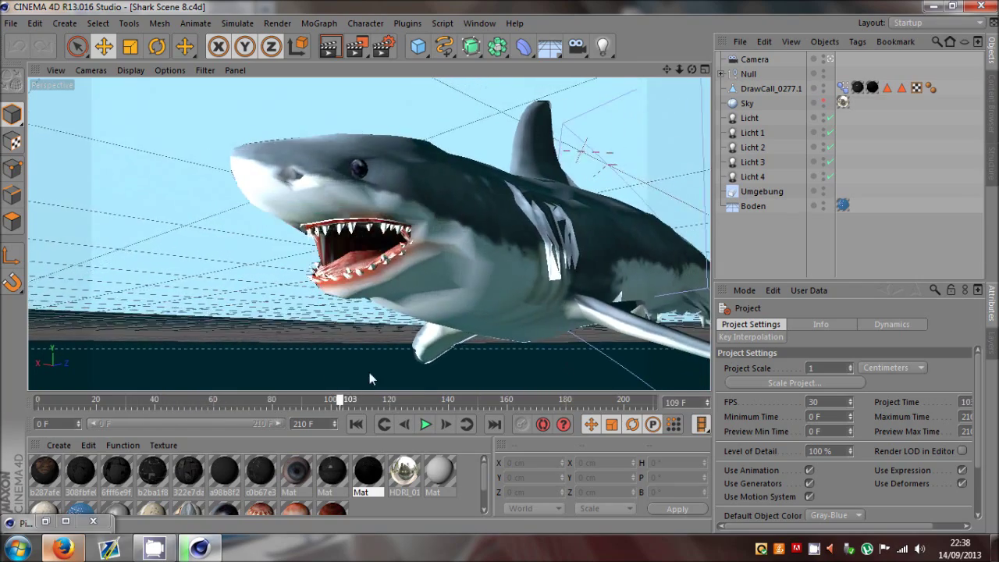
left_click(195, 401)
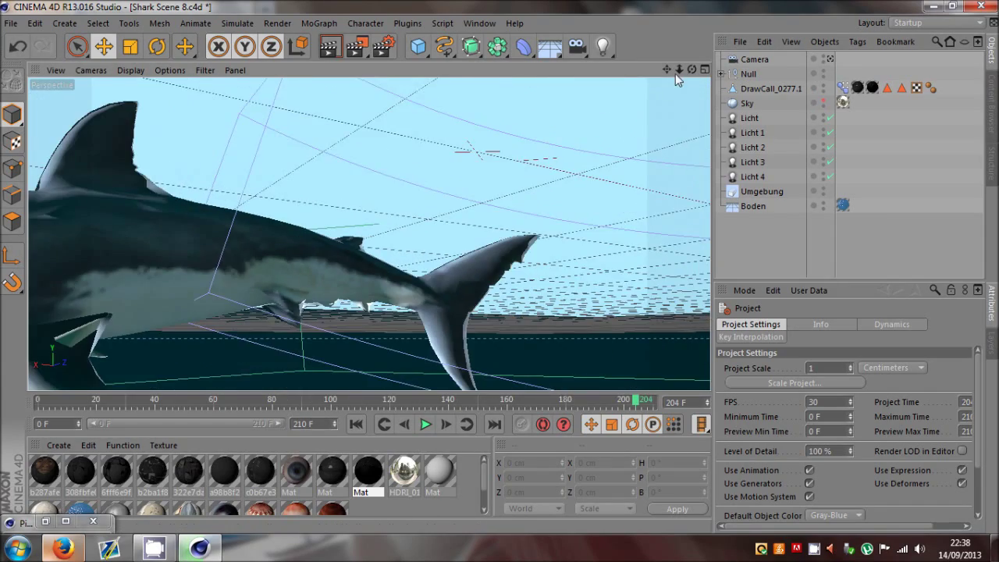
left_click_drag(675, 74, 499, 266)
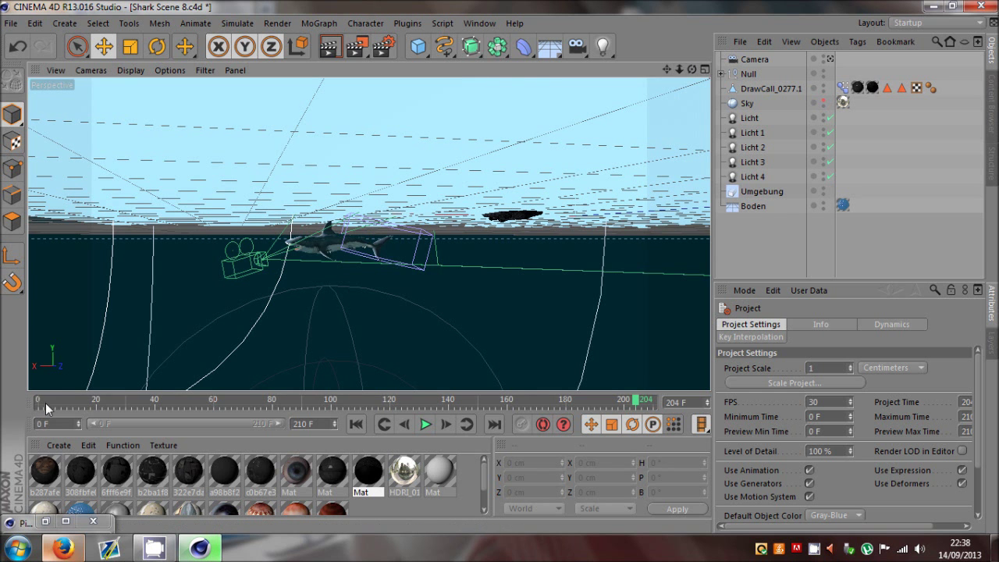
left_click_drag(51, 406, 496, 405)
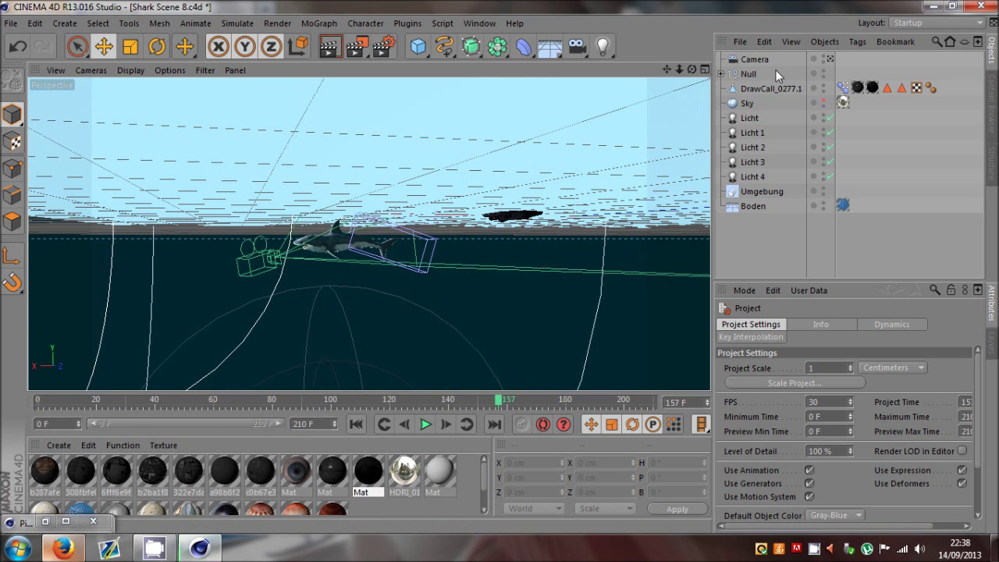
Return to the scene camera's view and save the project
left_click(830, 59)
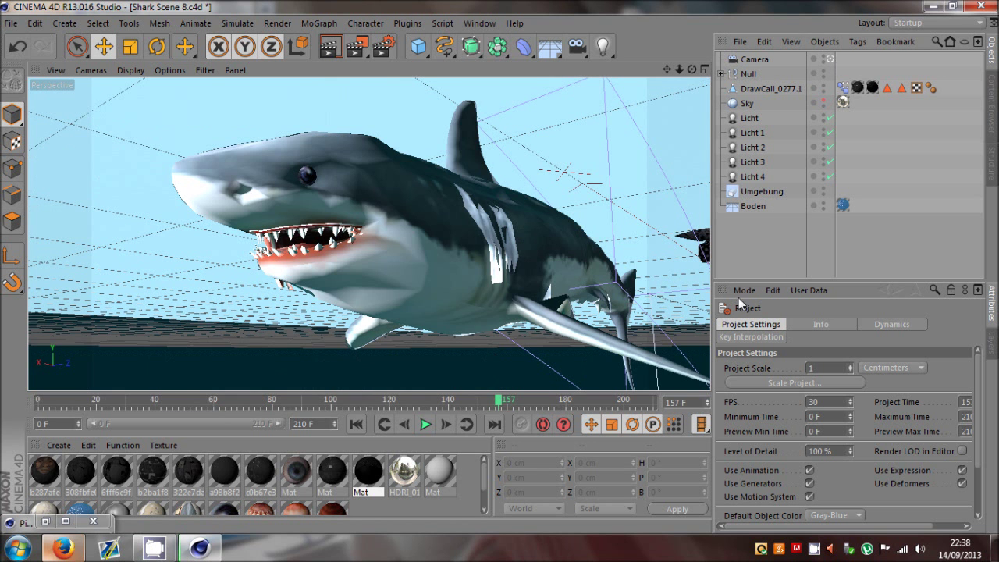
left_click(11, 23)
left_click(25, 144)
Reopen the Picture Viewer and check how far the frame rendering has progressed
left_click(32, 524)
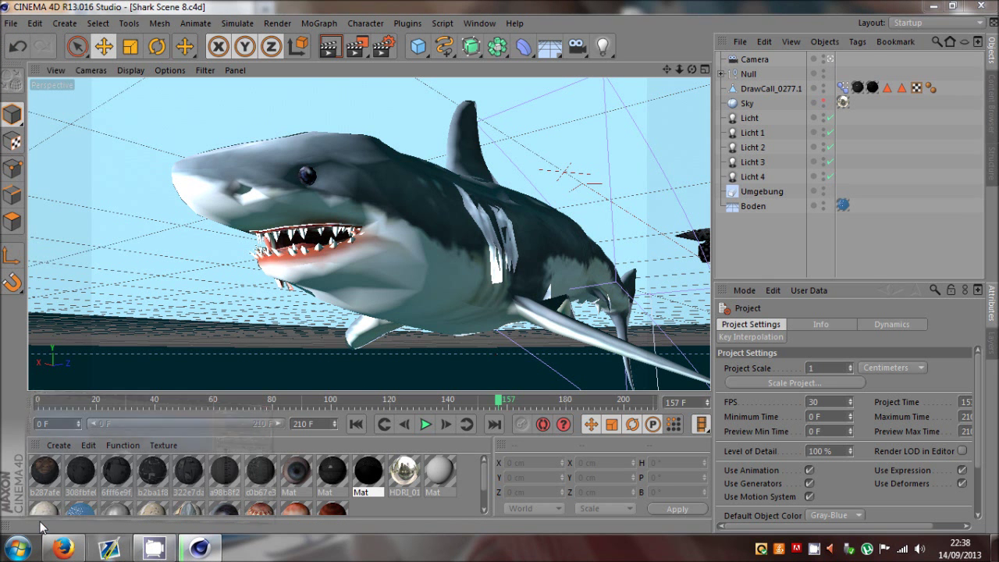
left_click(794, 7)
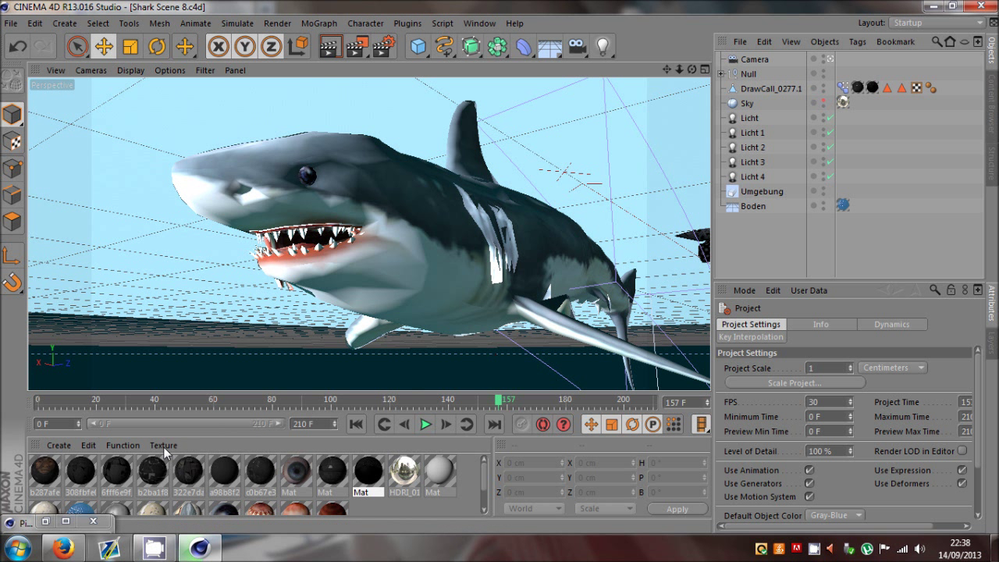
left_click(45, 521)
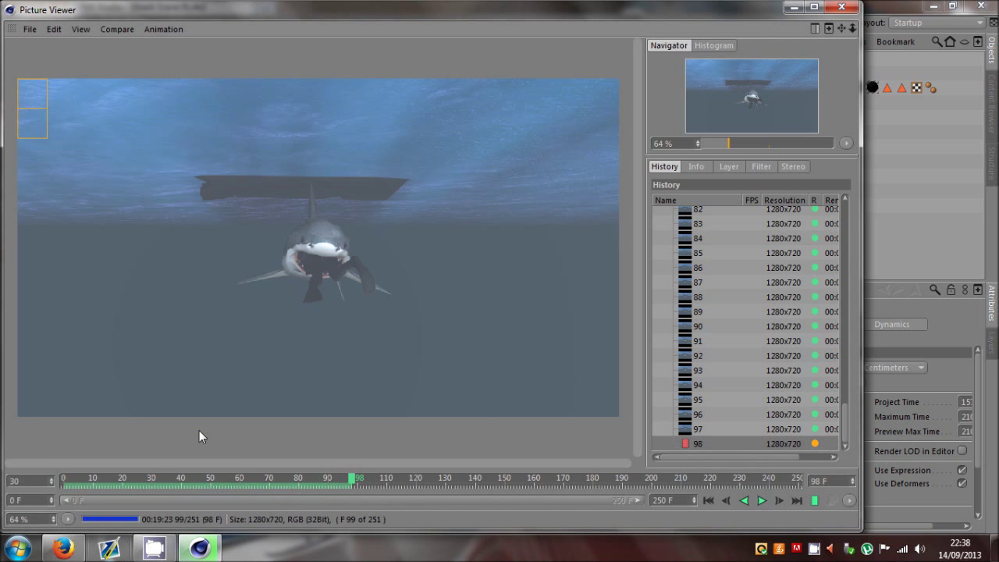
left_click_drag(352, 479, 437, 521)
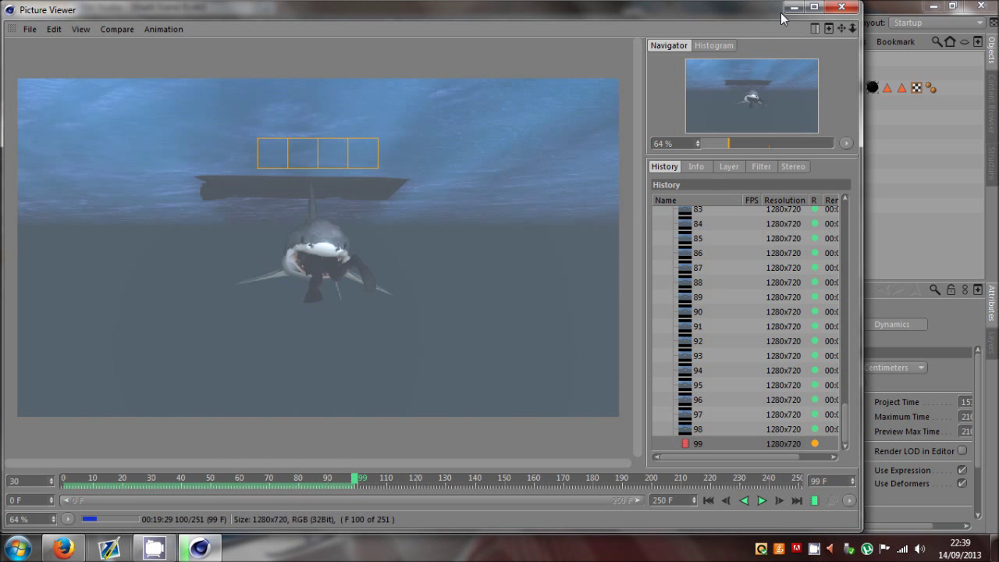